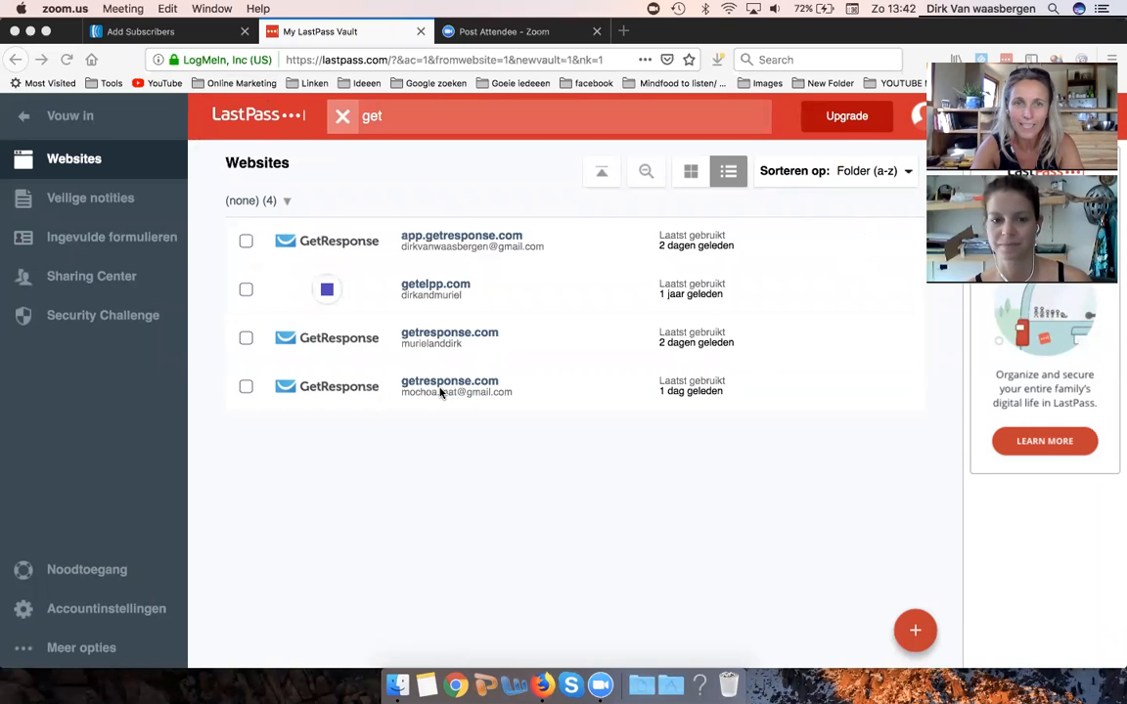
Step: Launch the GetResponse login for the Gmail-based account, last in the filtered LastPass vault list
mouse_move(432, 392)
click(331, 386)
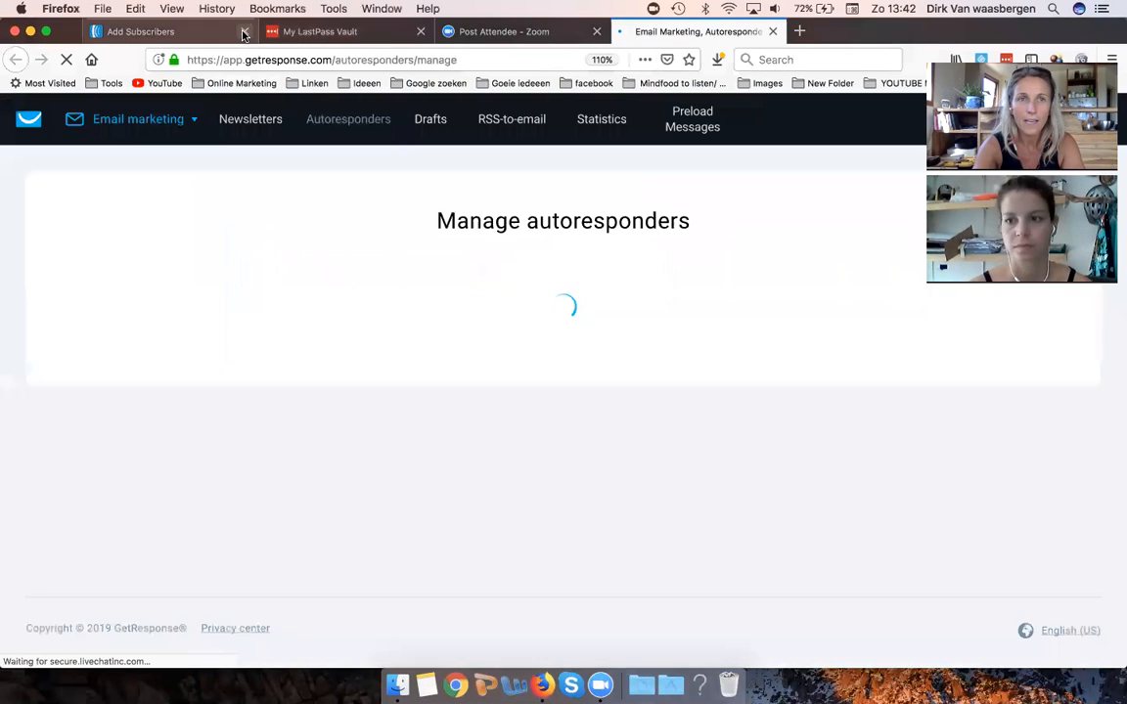
Step: Open Gmail's sent mail in a new tab and select the newsletter draft, greeting through "(add sm network)", in the "Link Zoom Meeting" email
click(639, 31)
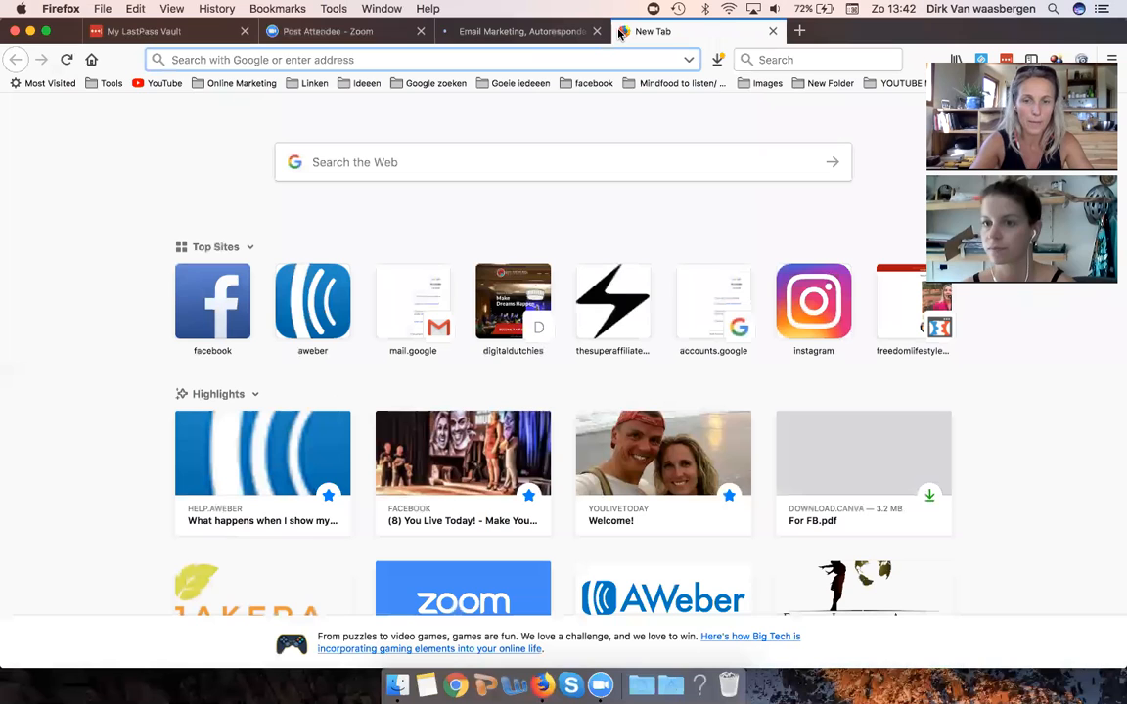
text(gmail.com/)
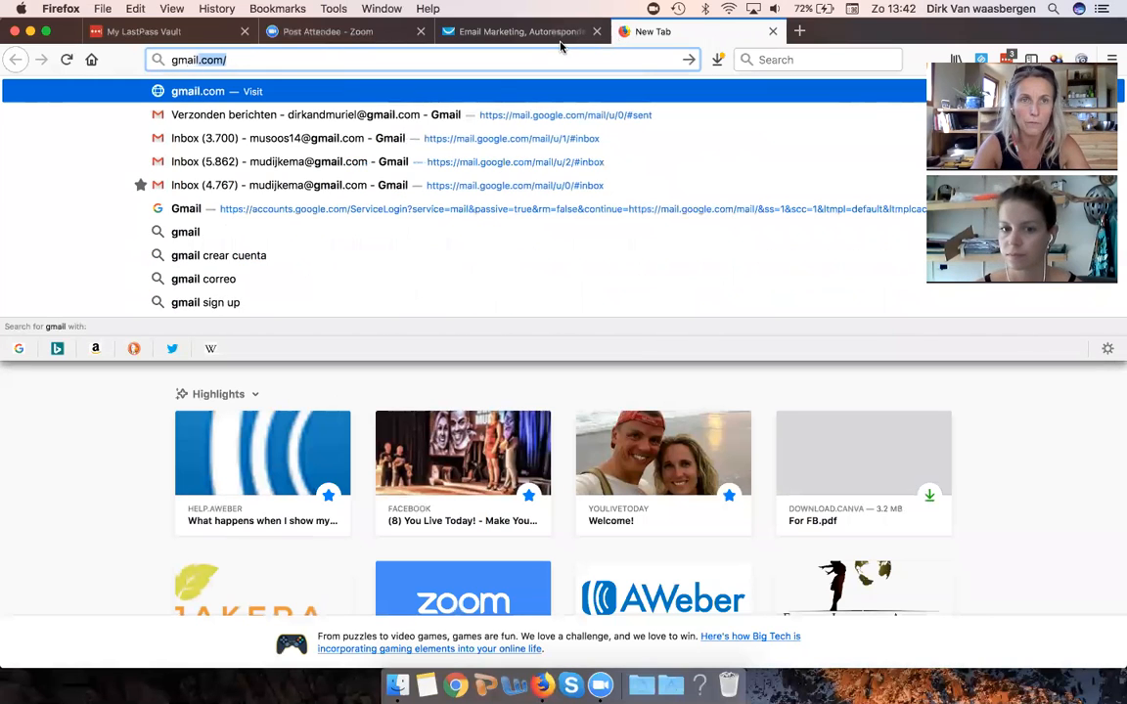
click(422, 119)
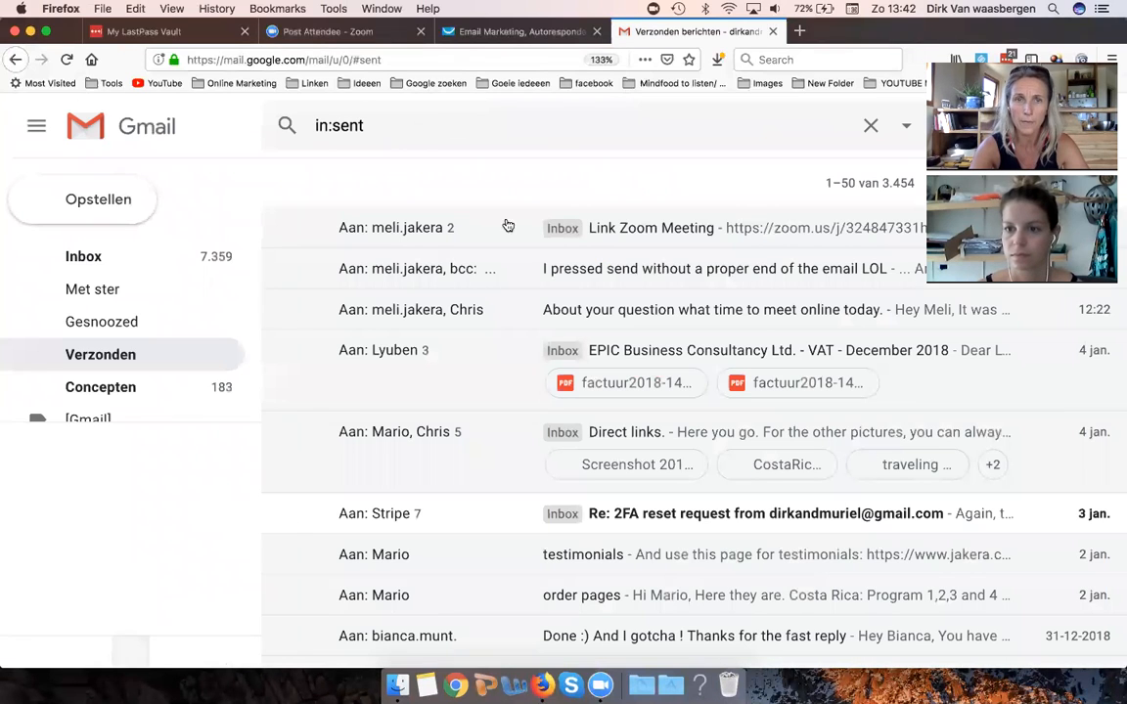
click(577, 237)
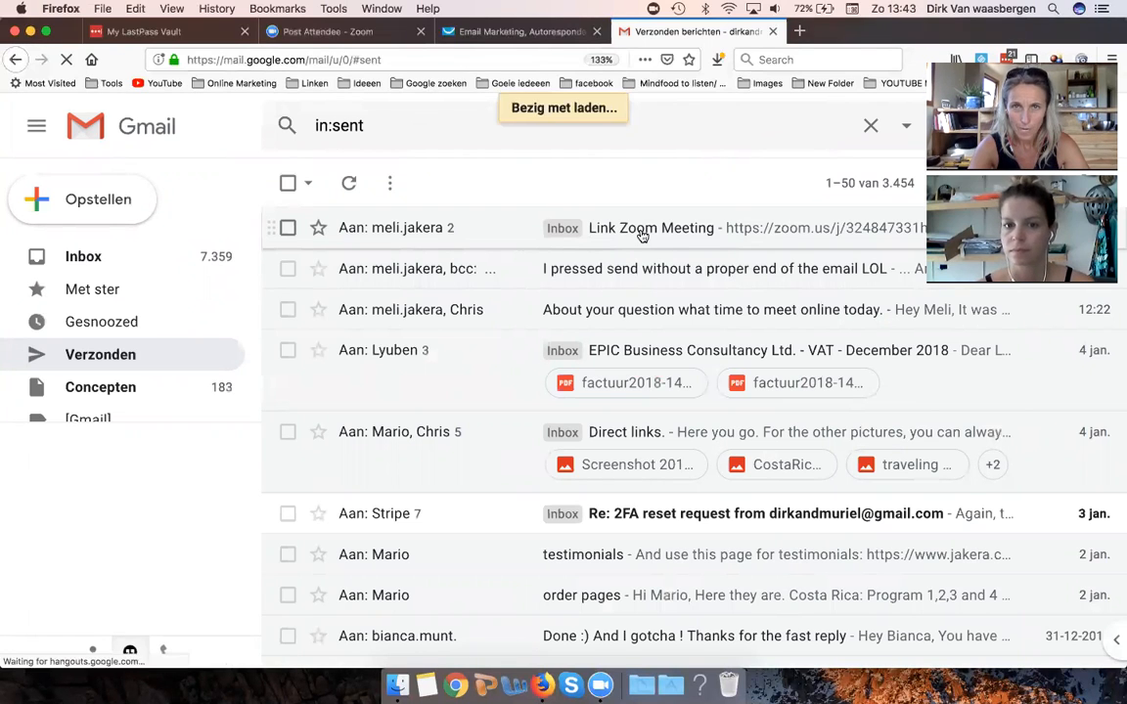
scroll(460, 309, down, 3)
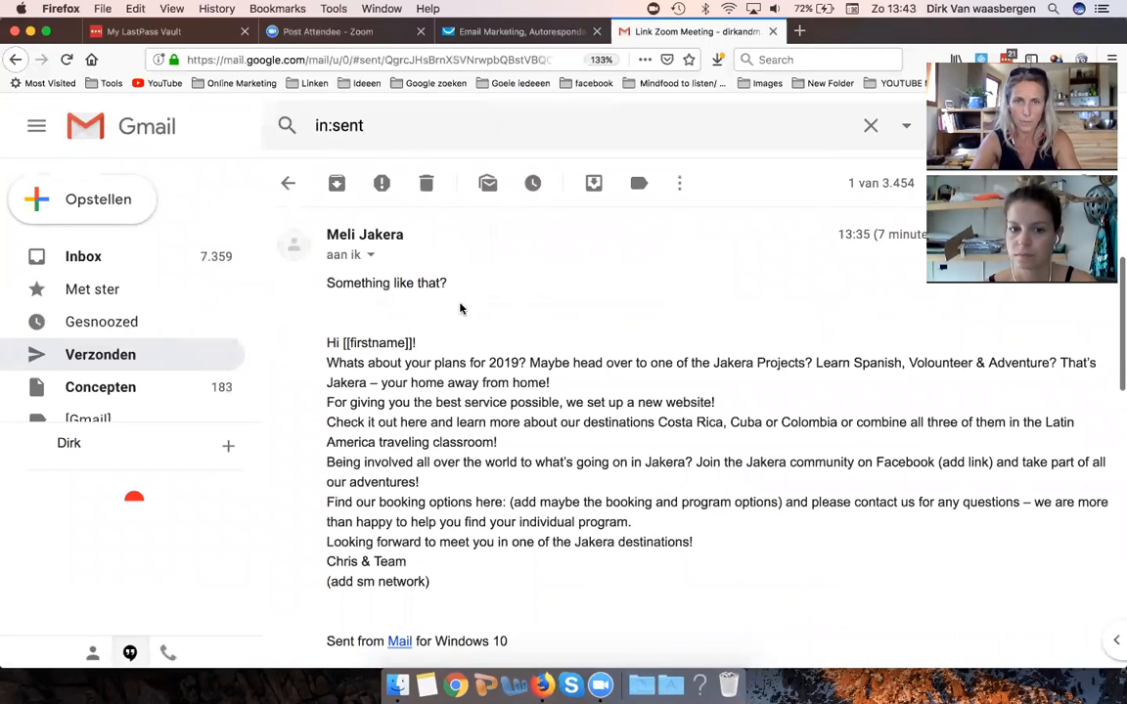
mouse_move(328, 342)
mouse_down()
mouse_move(382, 503)
mouse_move(441, 551)
mouse_move(440, 586)
mouse_move(326, 343)
mouse_up()
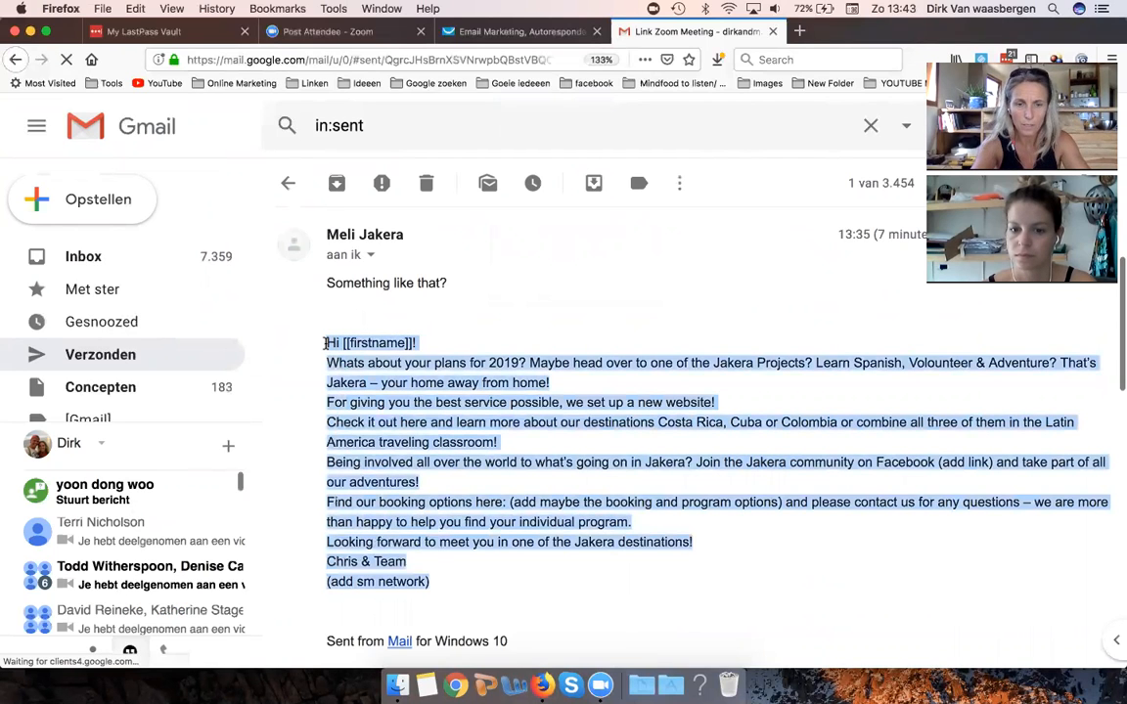
Step: Return to GetResponse, dismiss the storage promotion on the dashboard, and open the email marketing newsletters overview
click(490, 37)
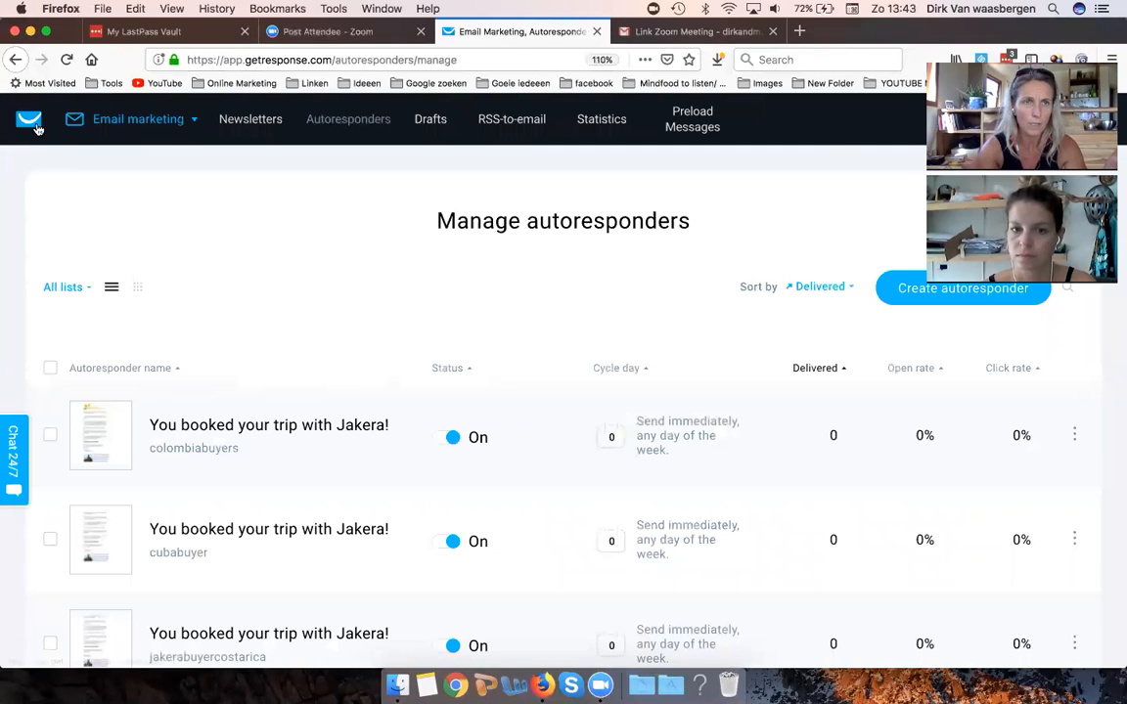
click(37, 128)
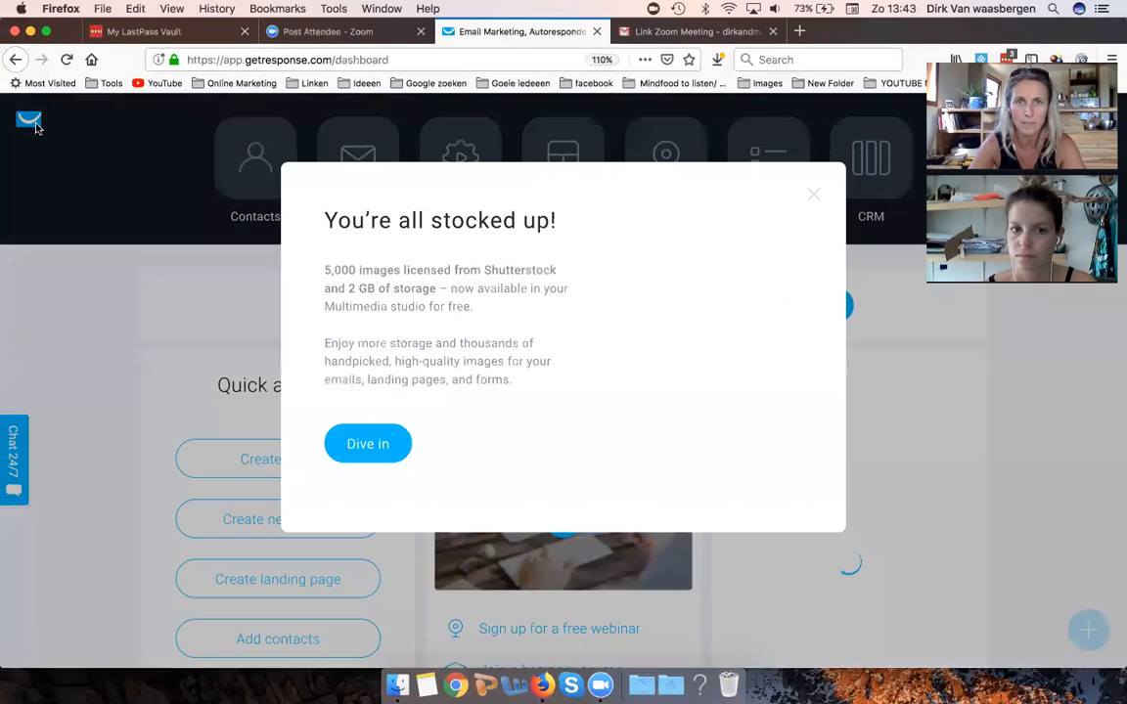
click(815, 195)
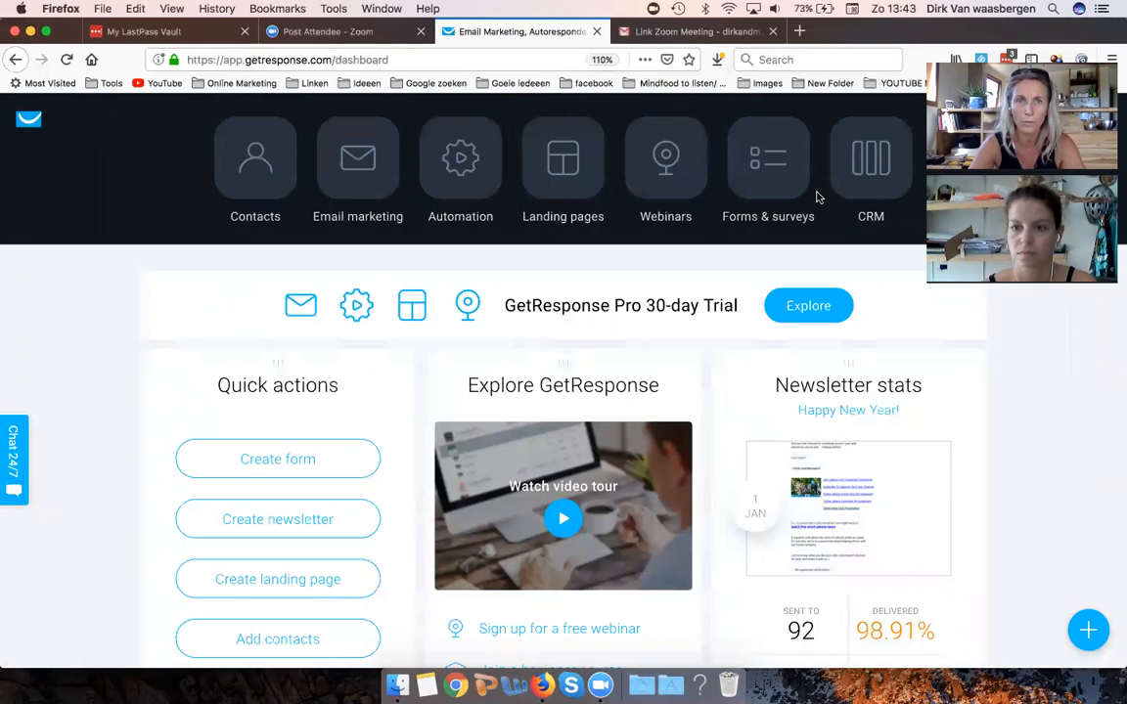
click(354, 164)
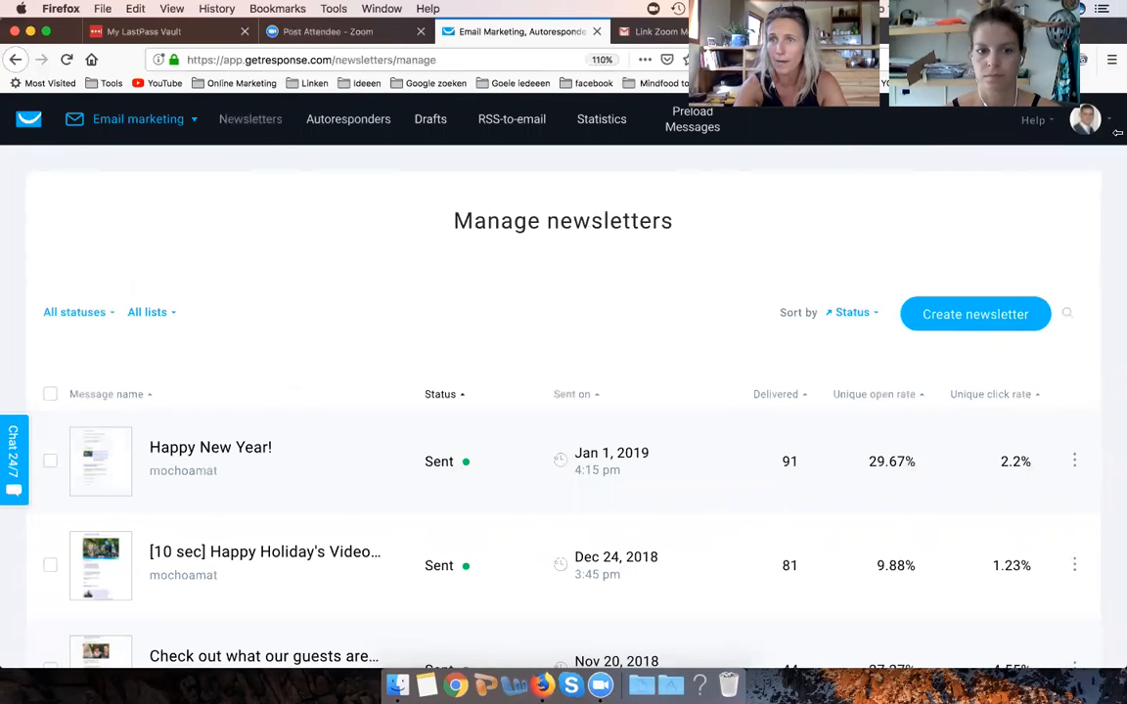
click(1072, 119)
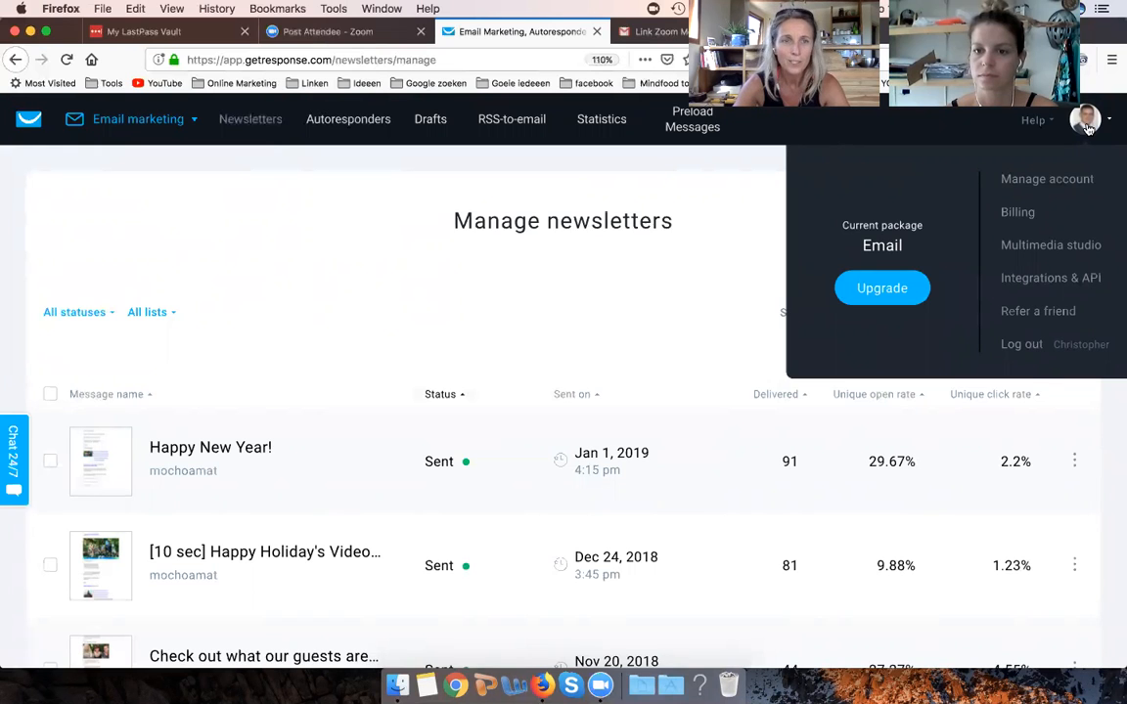
click(1089, 128)
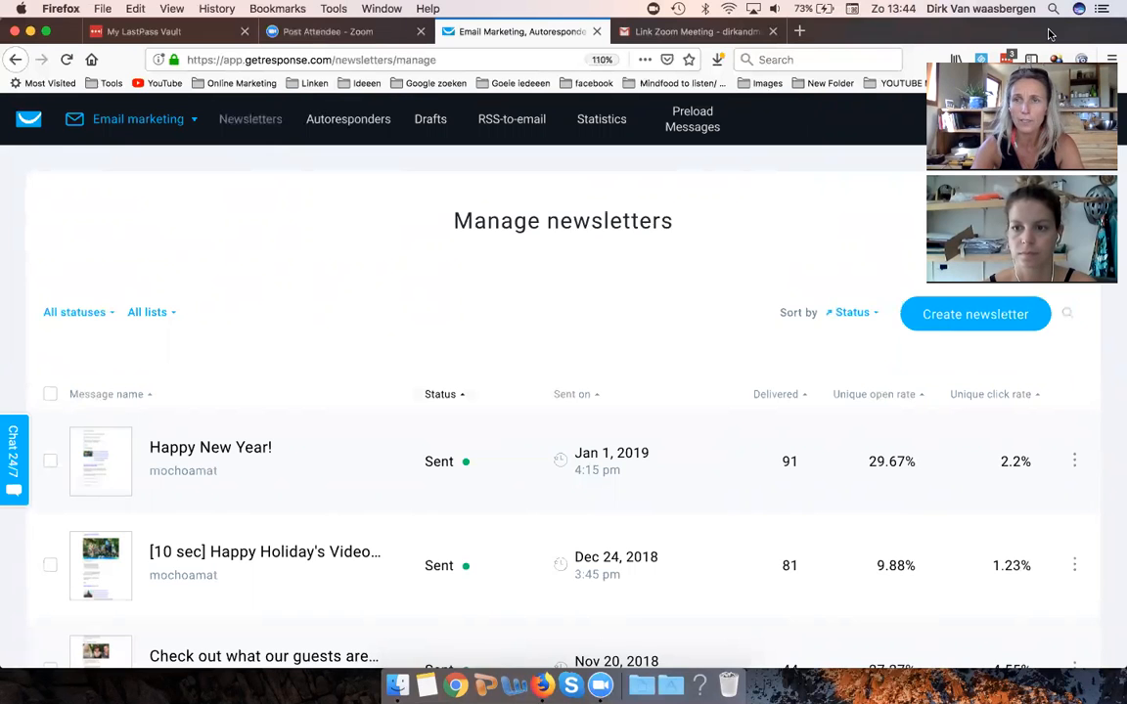
Step: Create a newsletter with the Drag-and-Drop Email Editor and link it to the welcome-to-jakera list
click(999, 311)
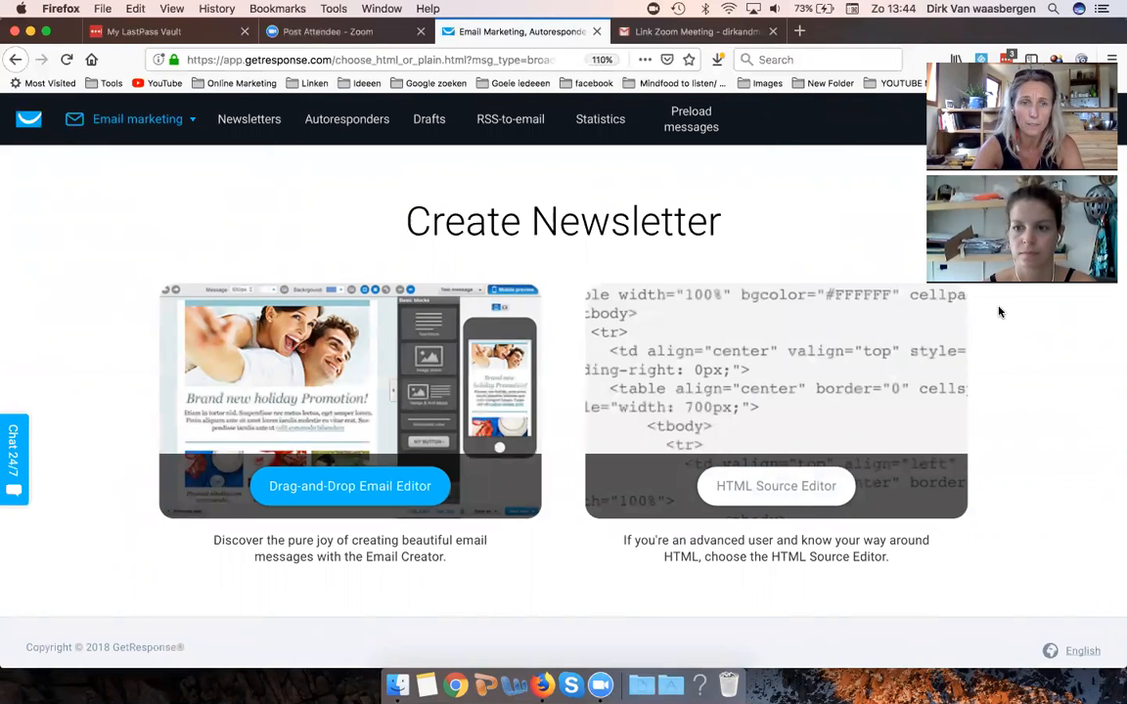
click(352, 501)
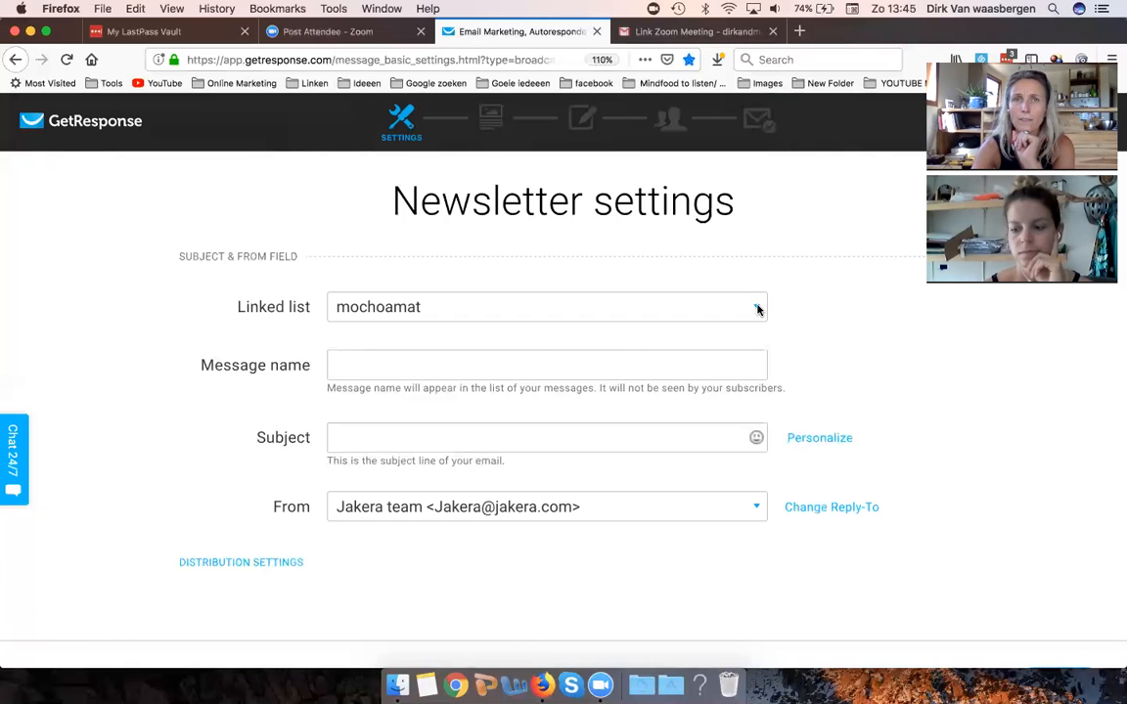
click(758, 310)
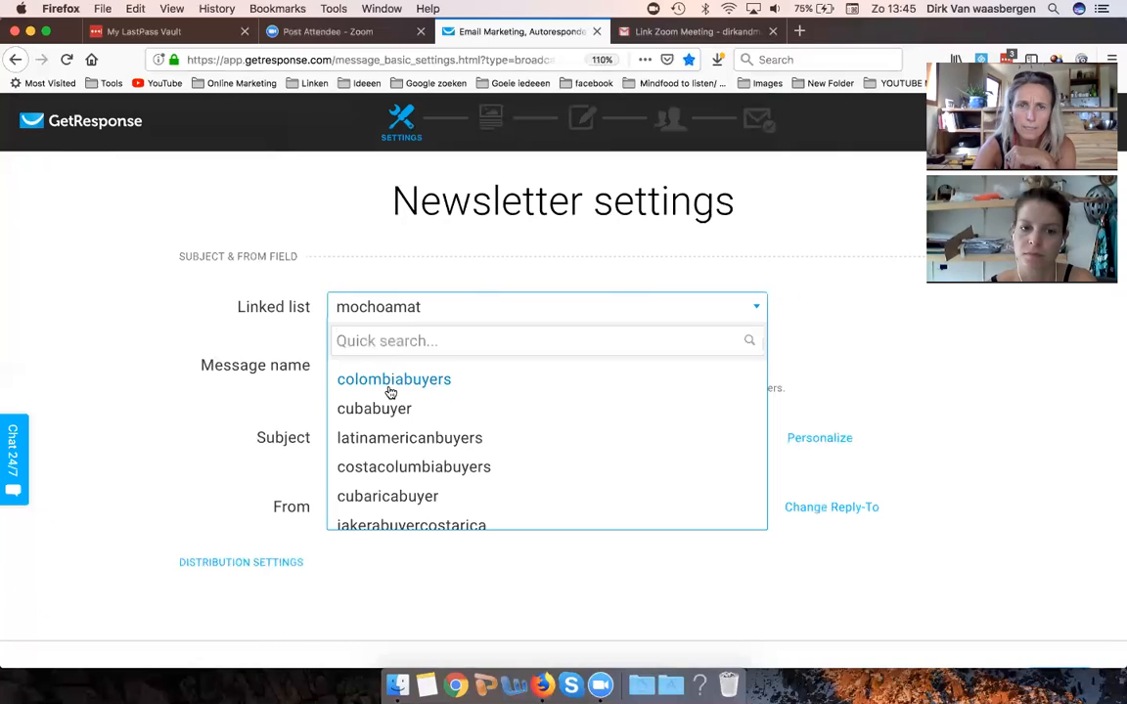
scroll(390, 394, down, 1)
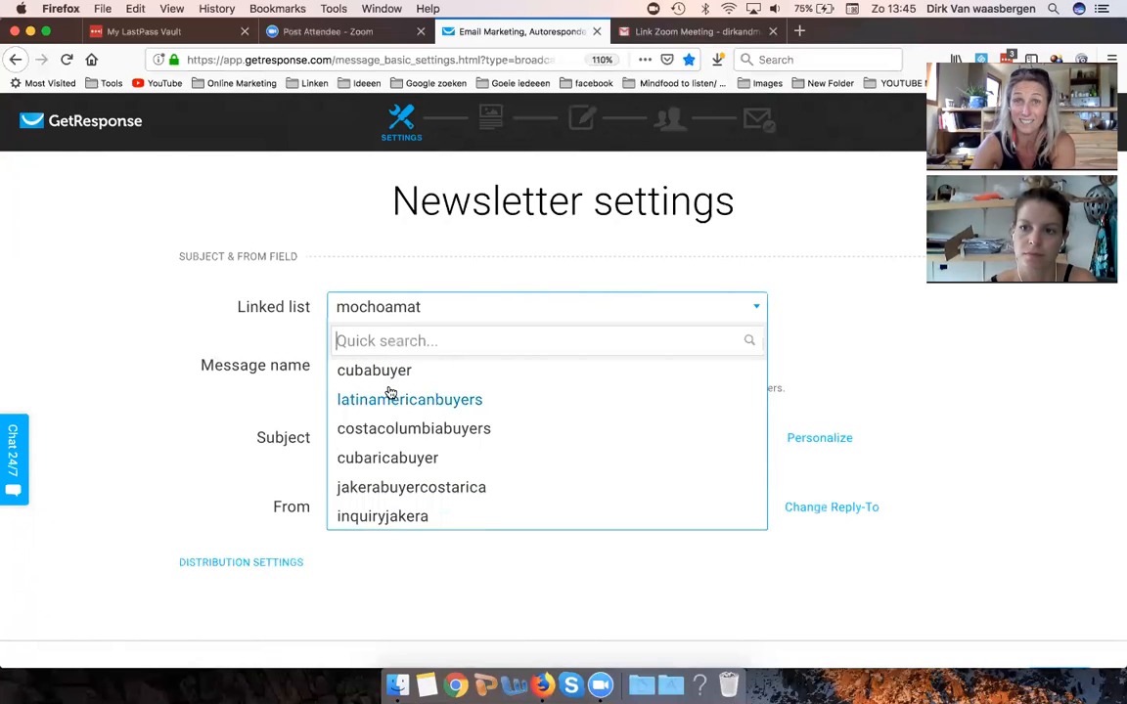
scroll(390, 392, down, 2)
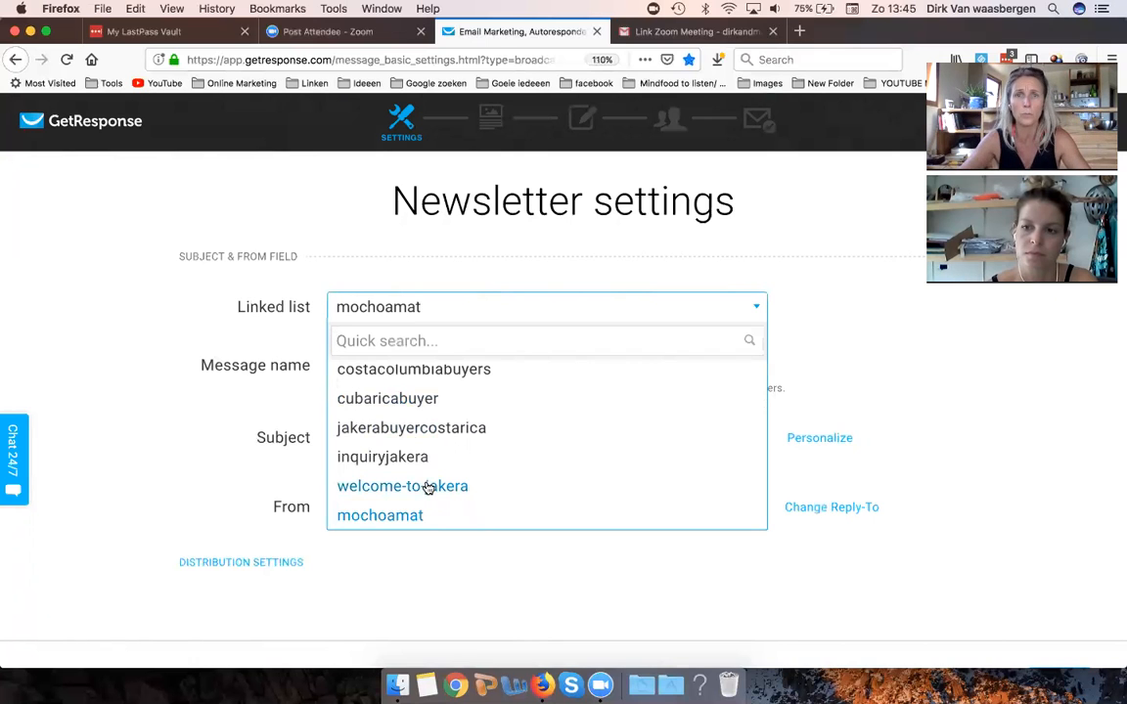
click(428, 487)
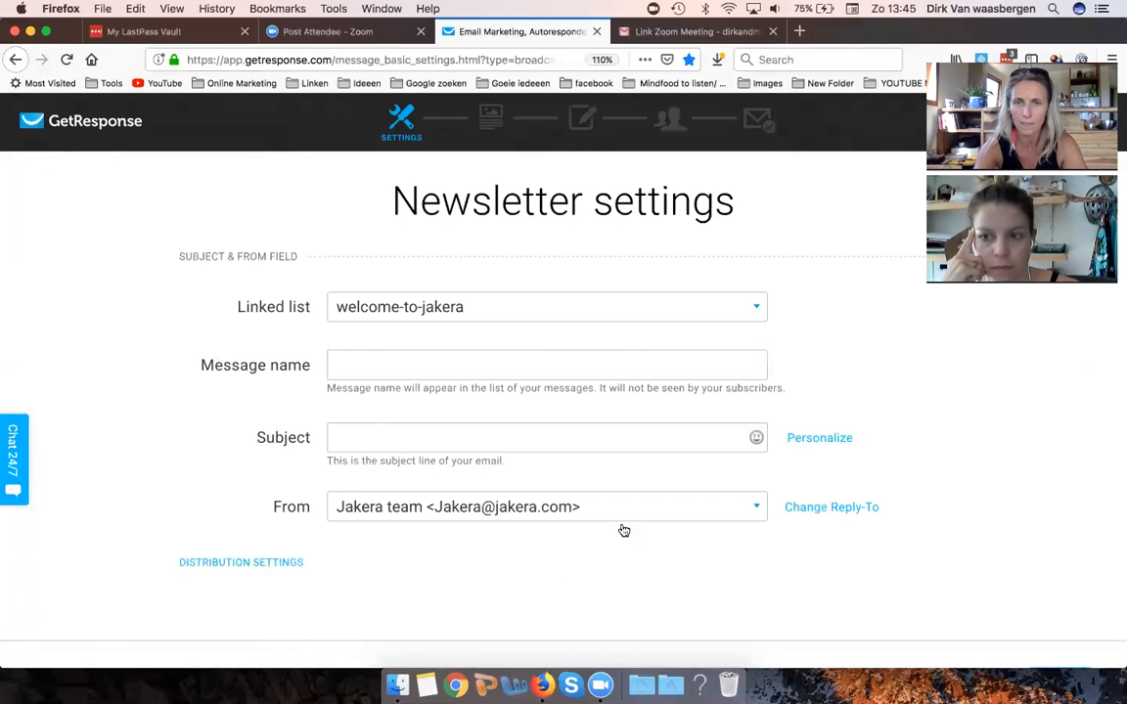
Step: Choose Jakera team as the newsletter's From sender
click(758, 506)
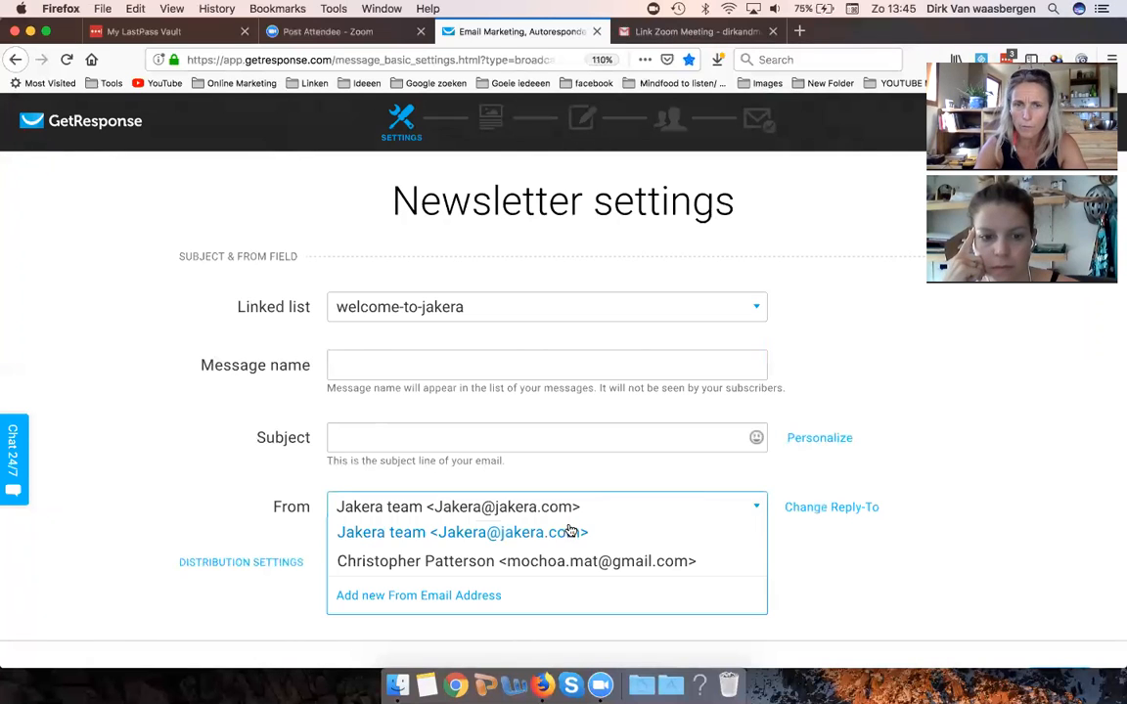
scroll(569, 529, down, 3)
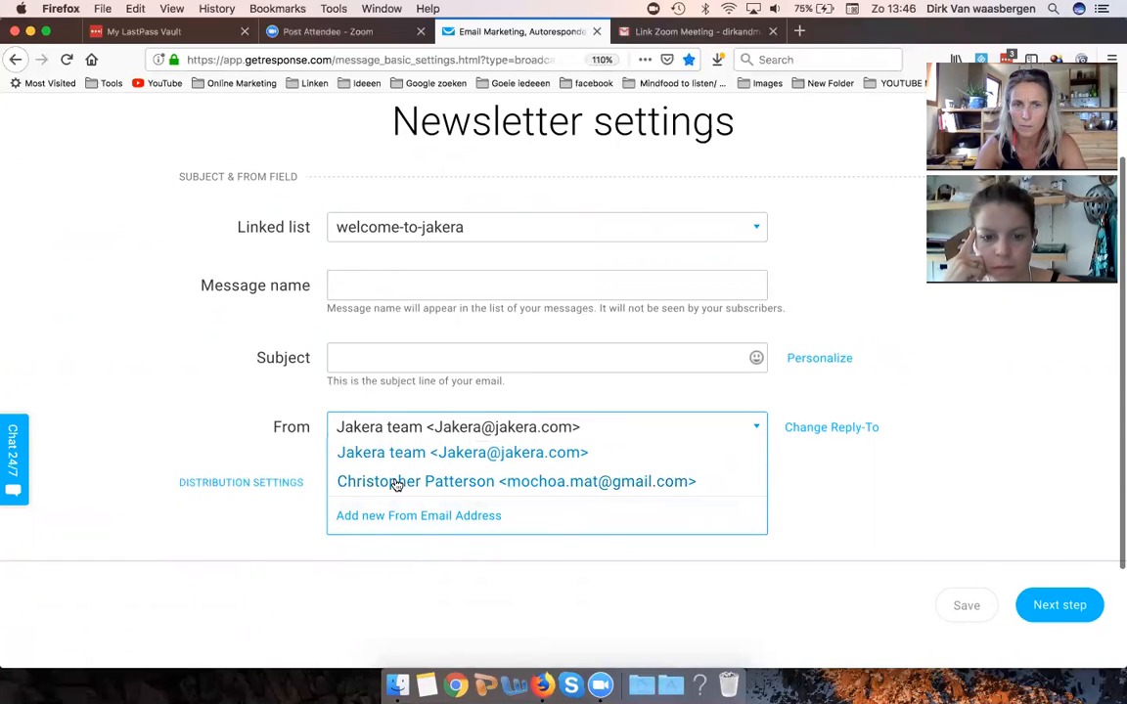
click(525, 453)
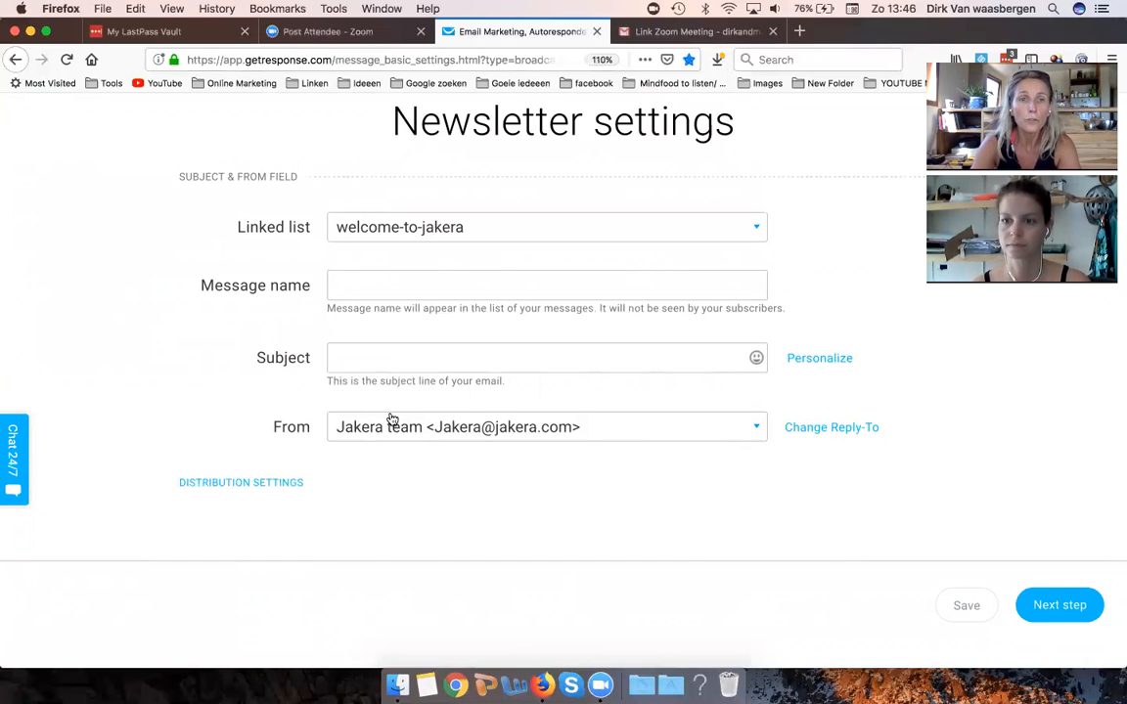
Step: Check the draft email in Gmail and enter the newsletter subject "Have you seen our new website yet?"
click(350, 357)
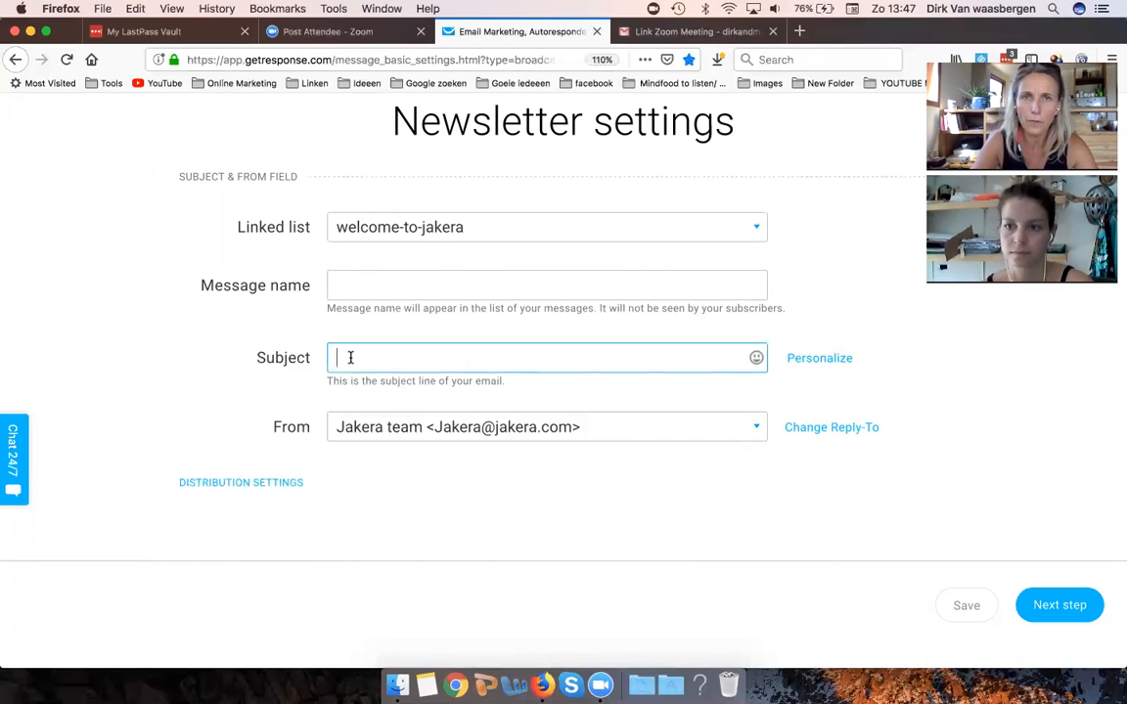
click(659, 32)
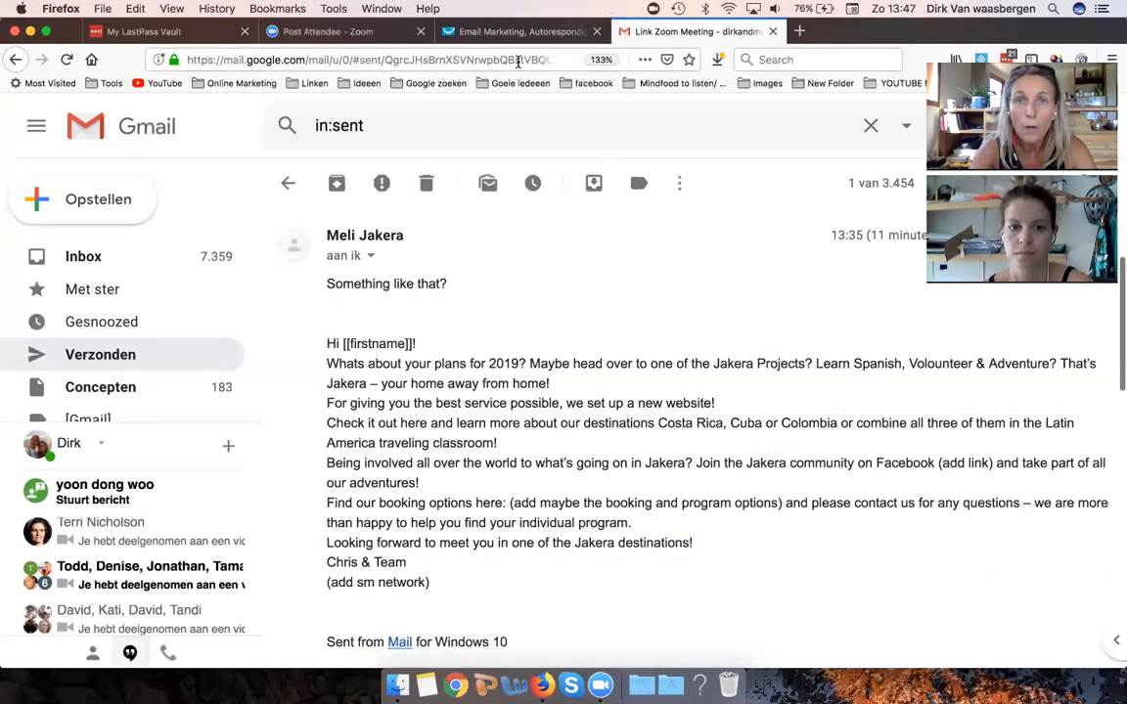
click(445, 33)
click(340, 352)
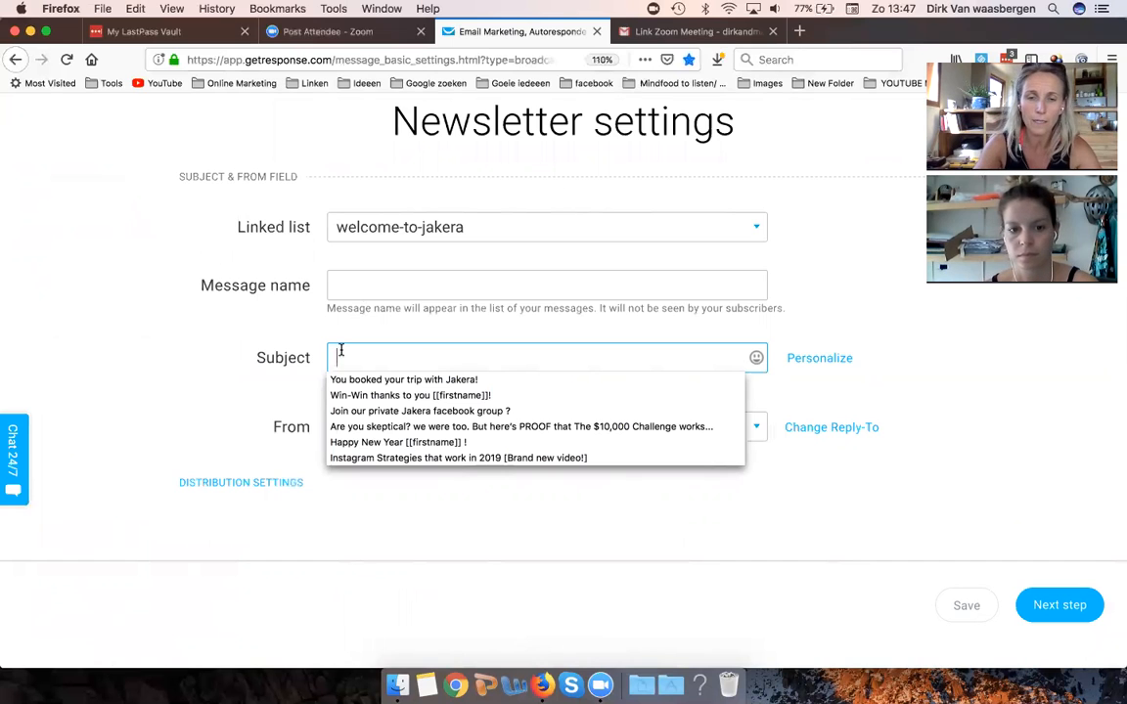
text(Have you)
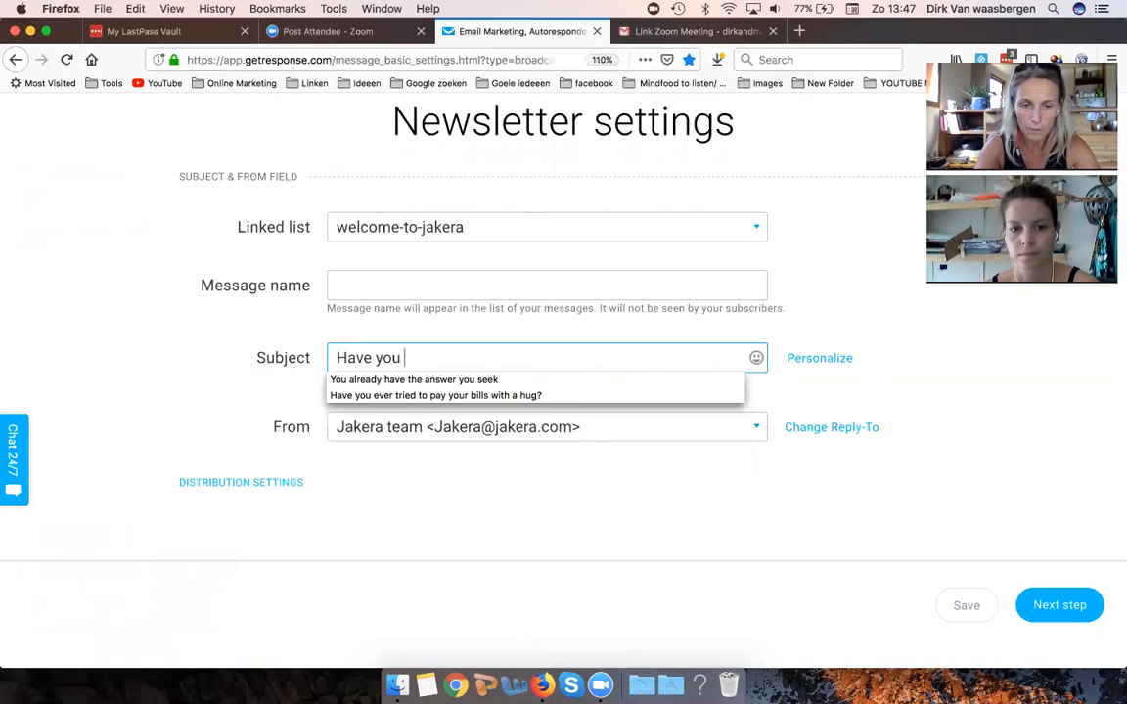
text( s)
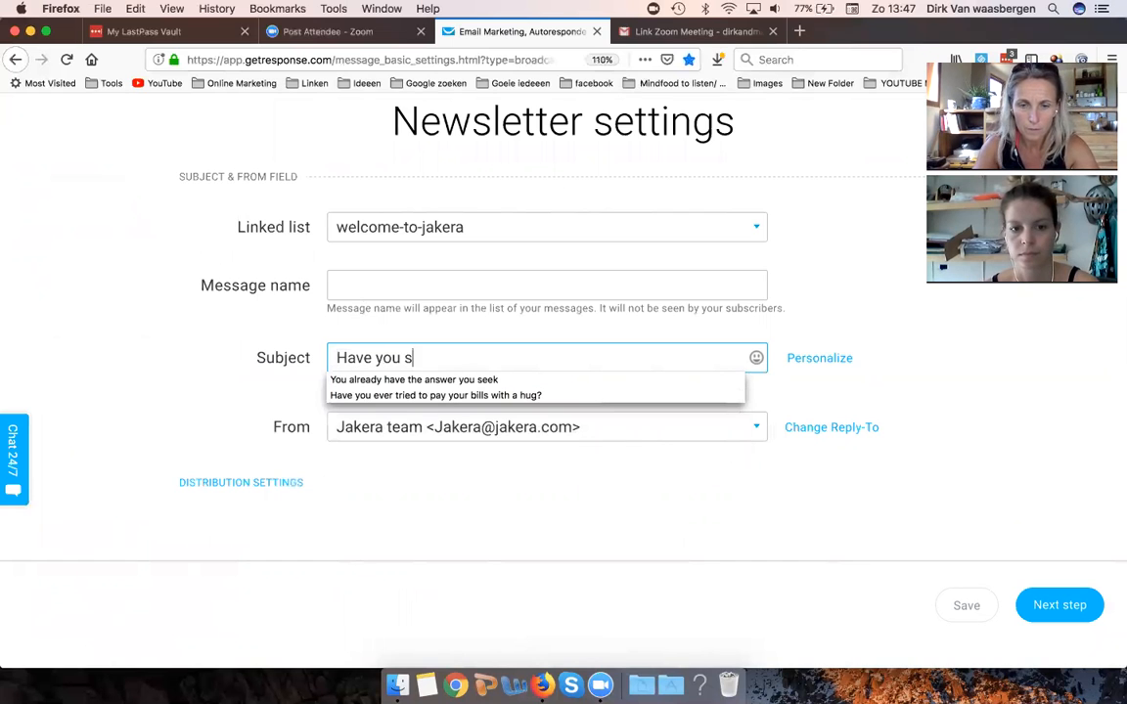
text(een our )
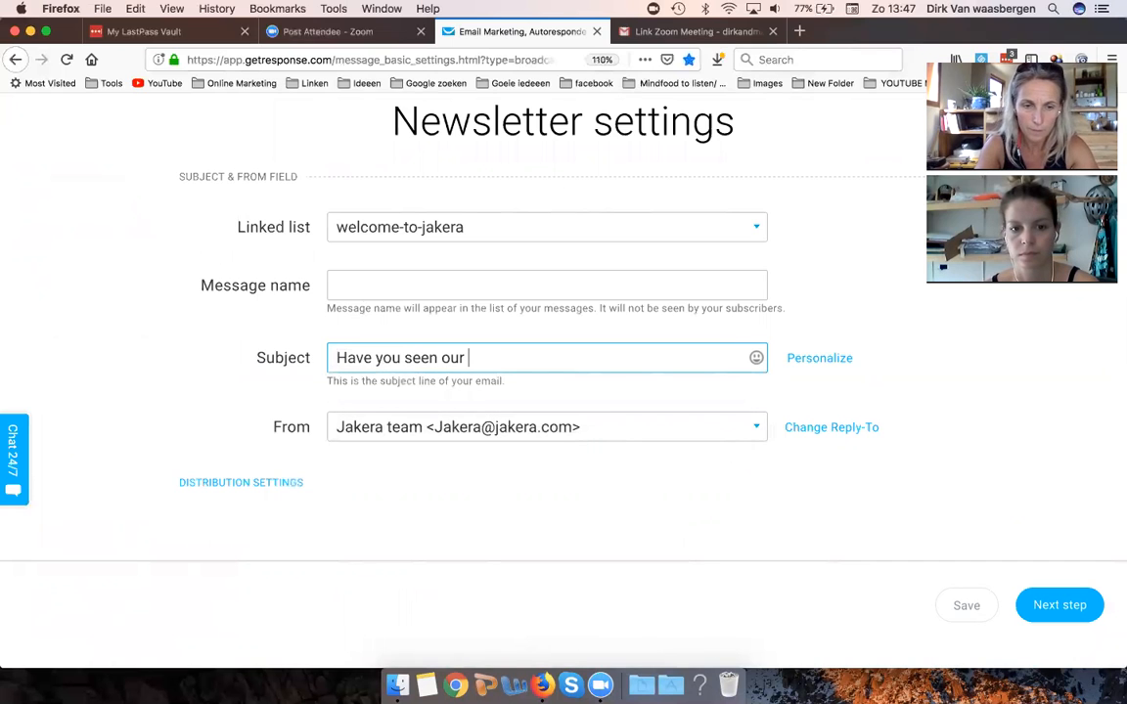
text(new website yet)
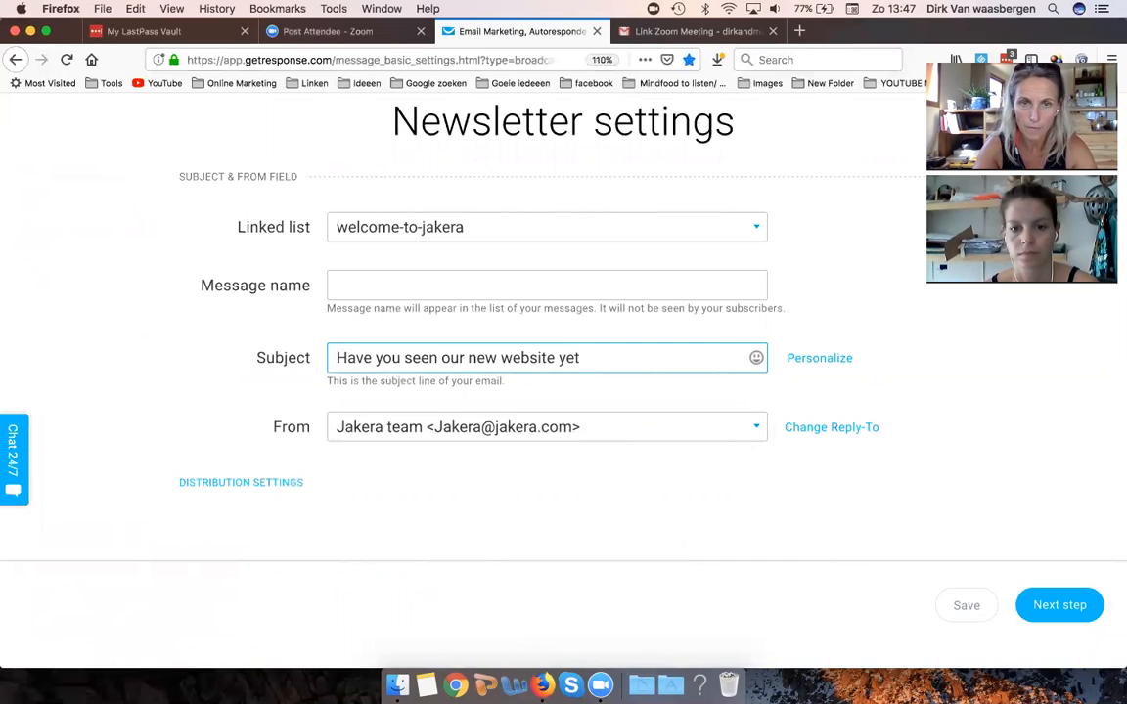
text(?)
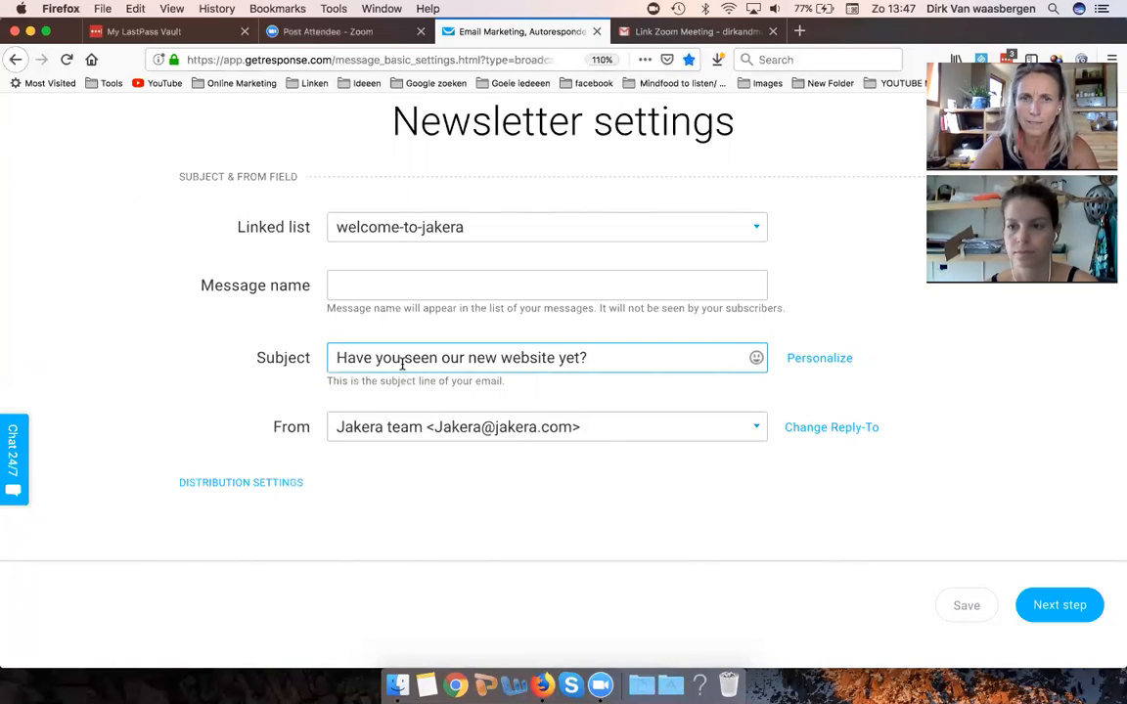
Step: Name the message "Have you seen our new website yet?"
click(347, 287)
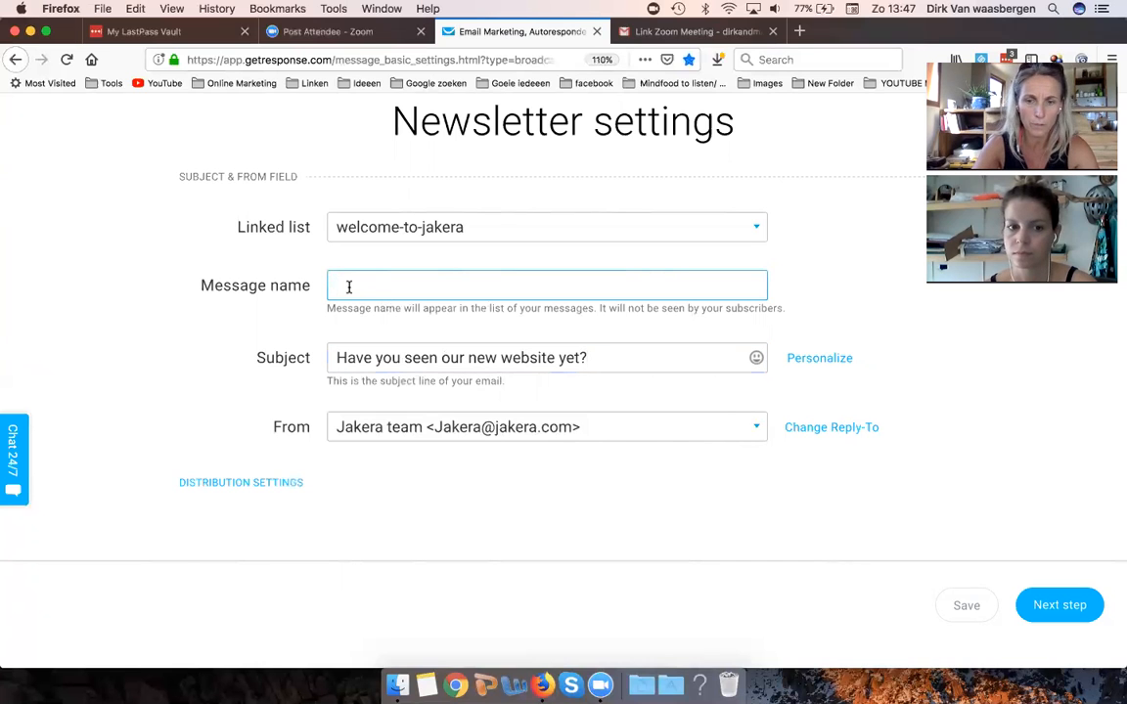
text(Ha)
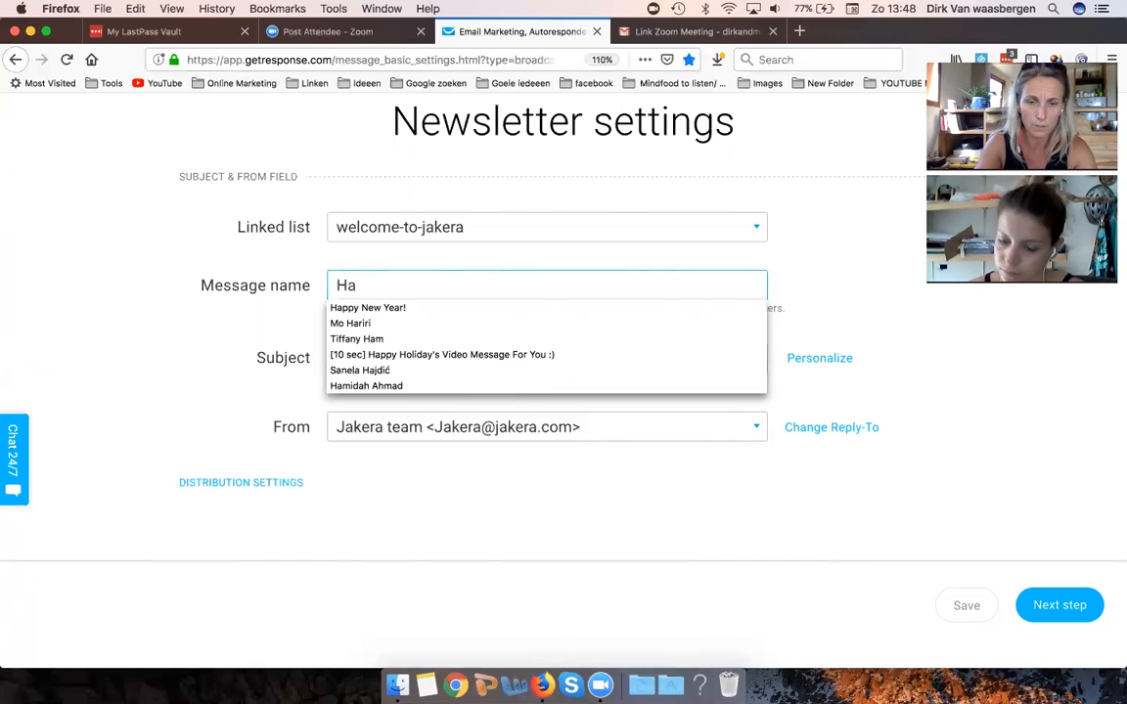
text(ve you s)
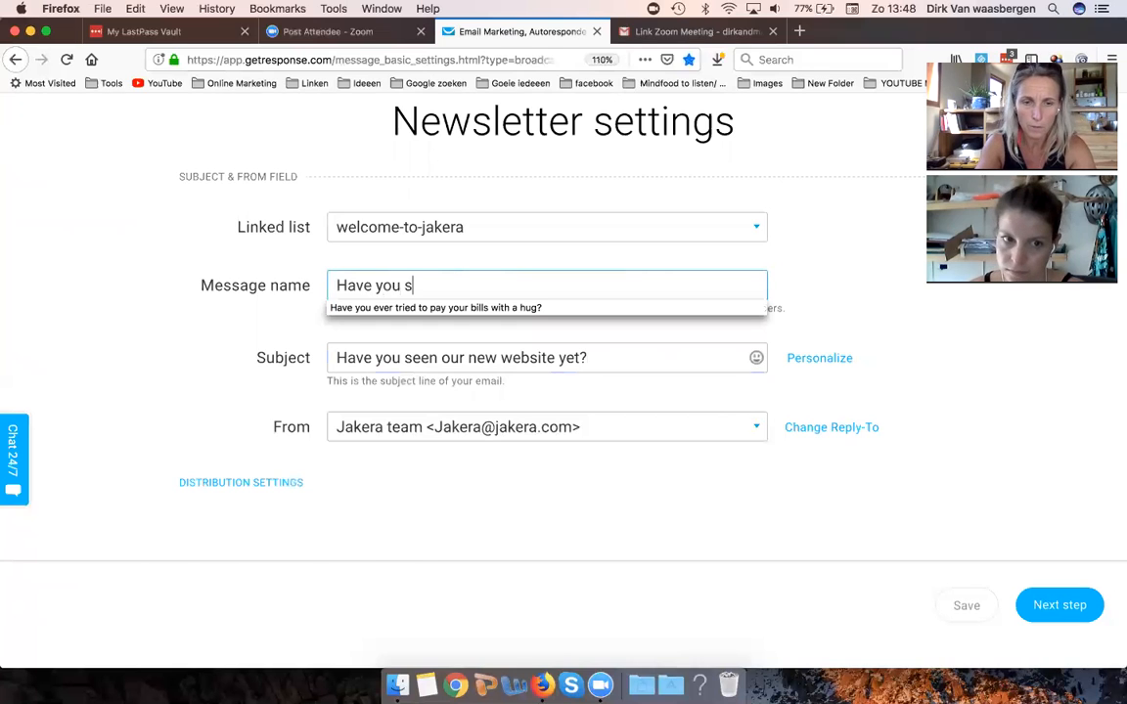
text(een our new websi)
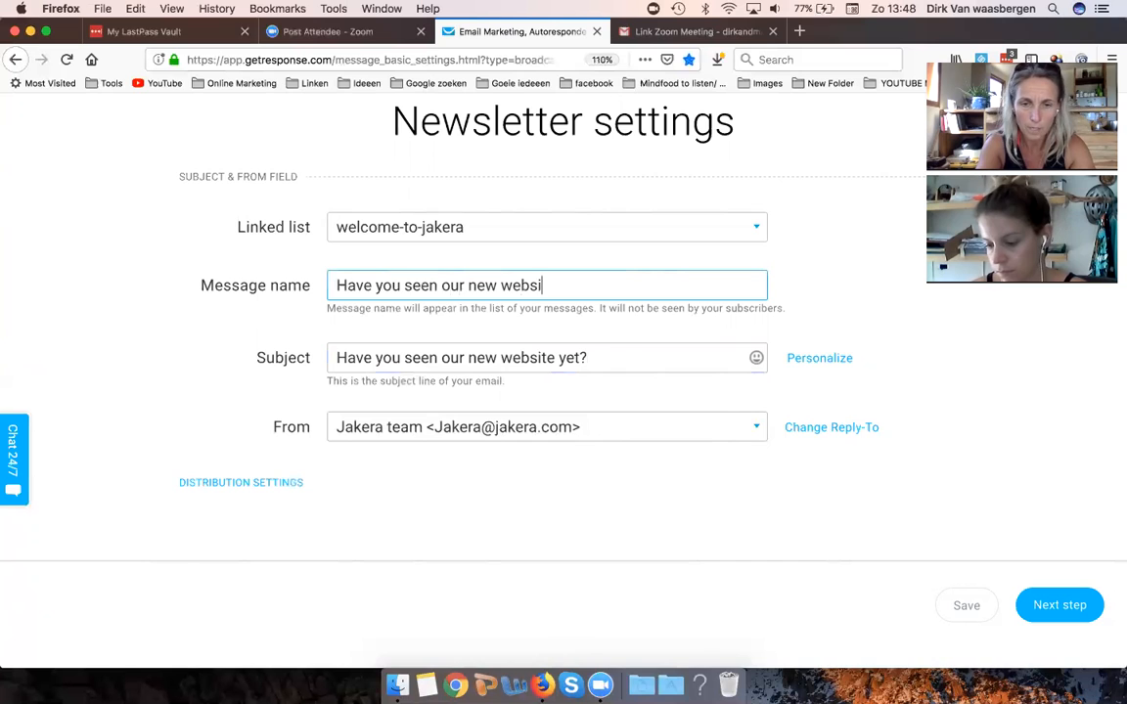
text(te yet?)
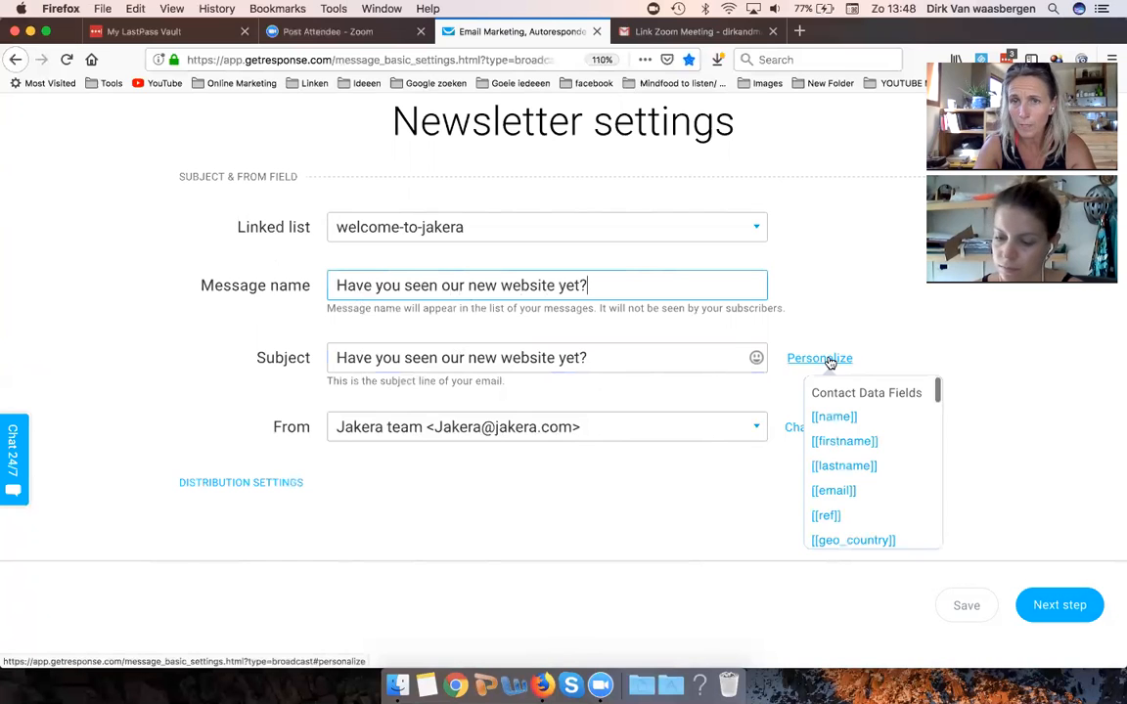
Step: Proceed from the newsletter settings, start from scratch with the Blank template, and add a text block to the message
click(609, 359)
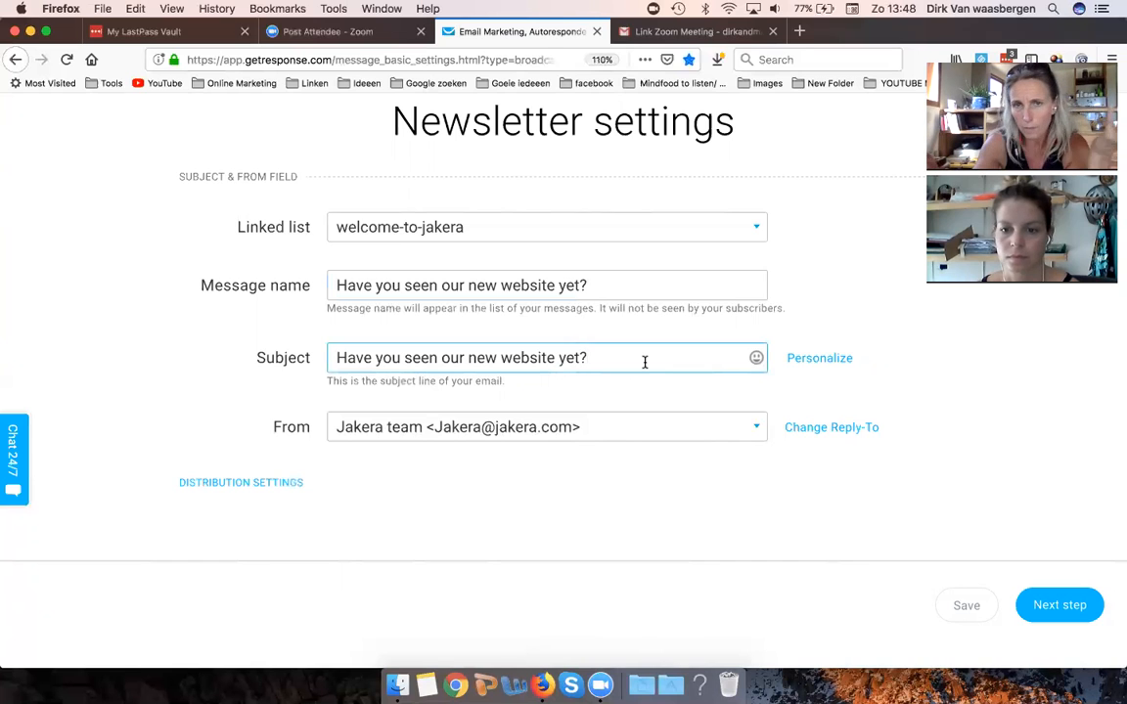
click(1053, 608)
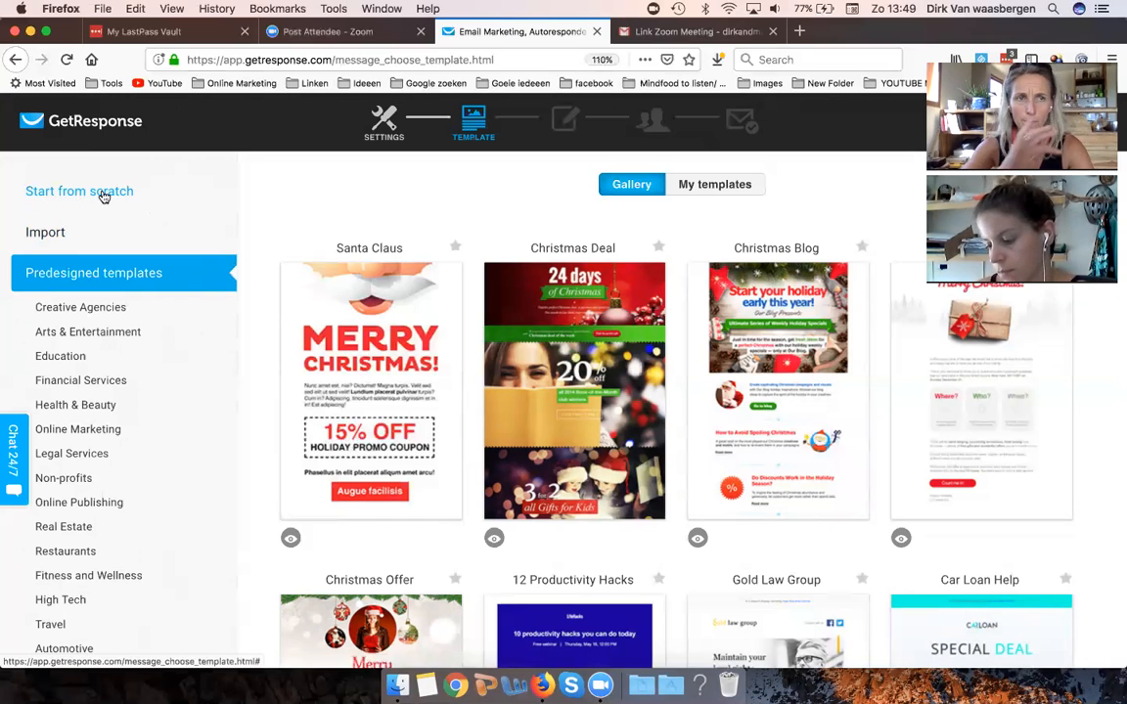
click(104, 195)
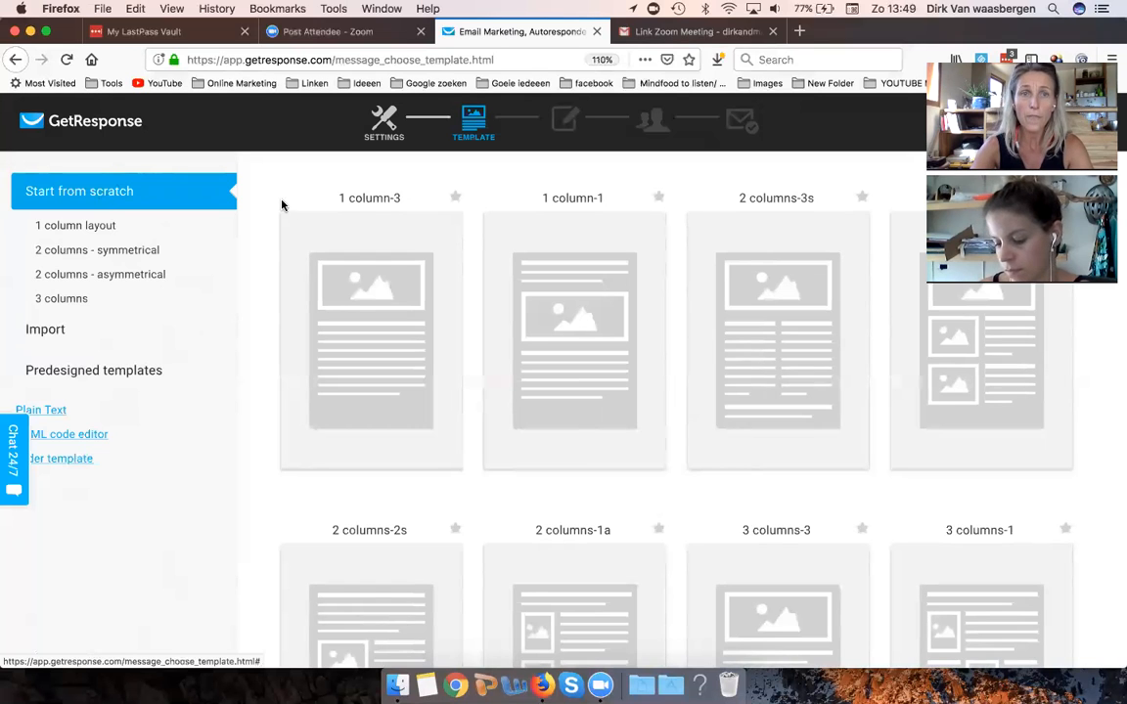
scroll(341, 199, down, 6)
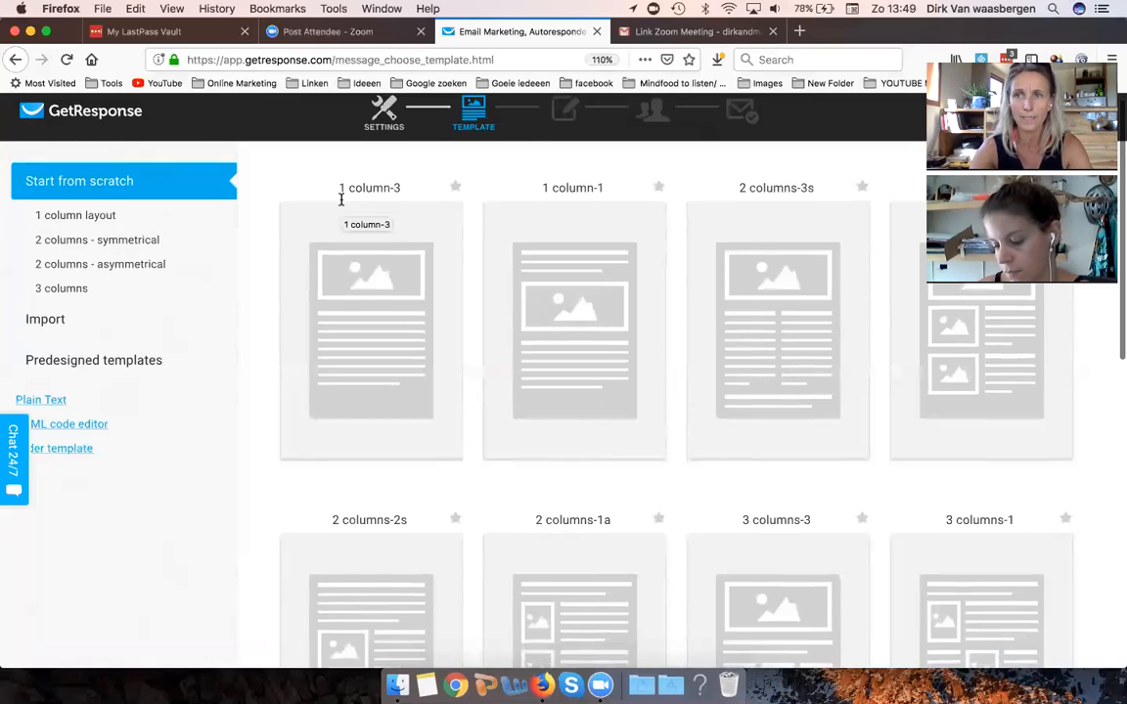
scroll(341, 199, down, 5)
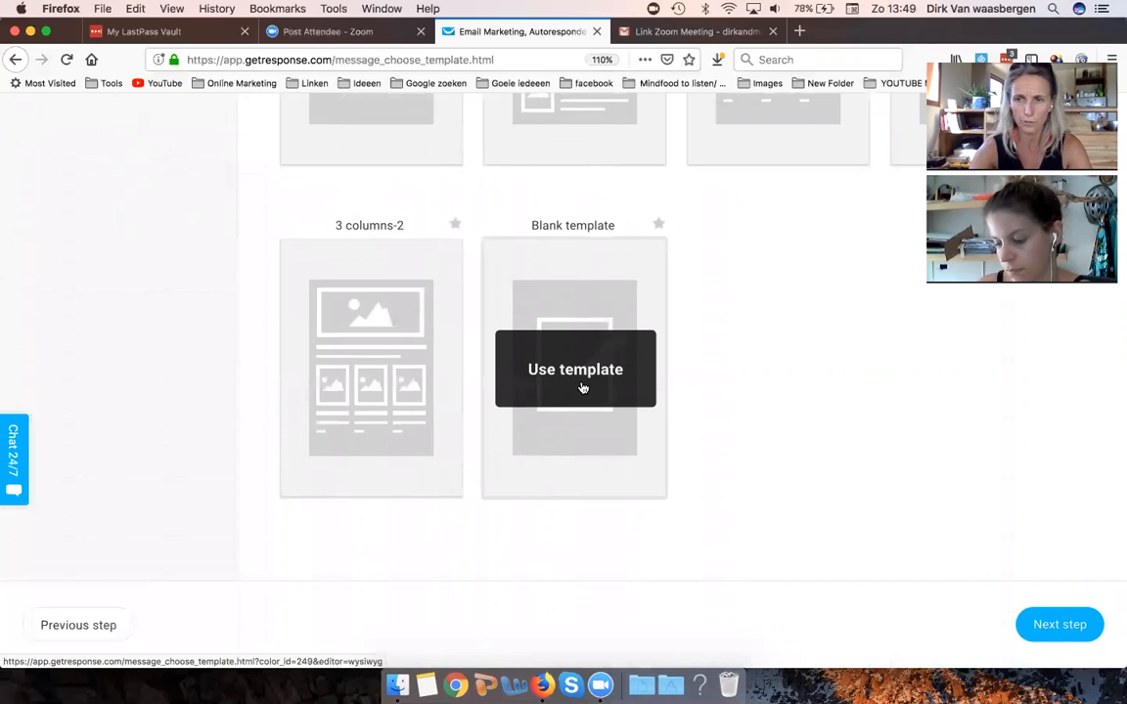
click(582, 388)
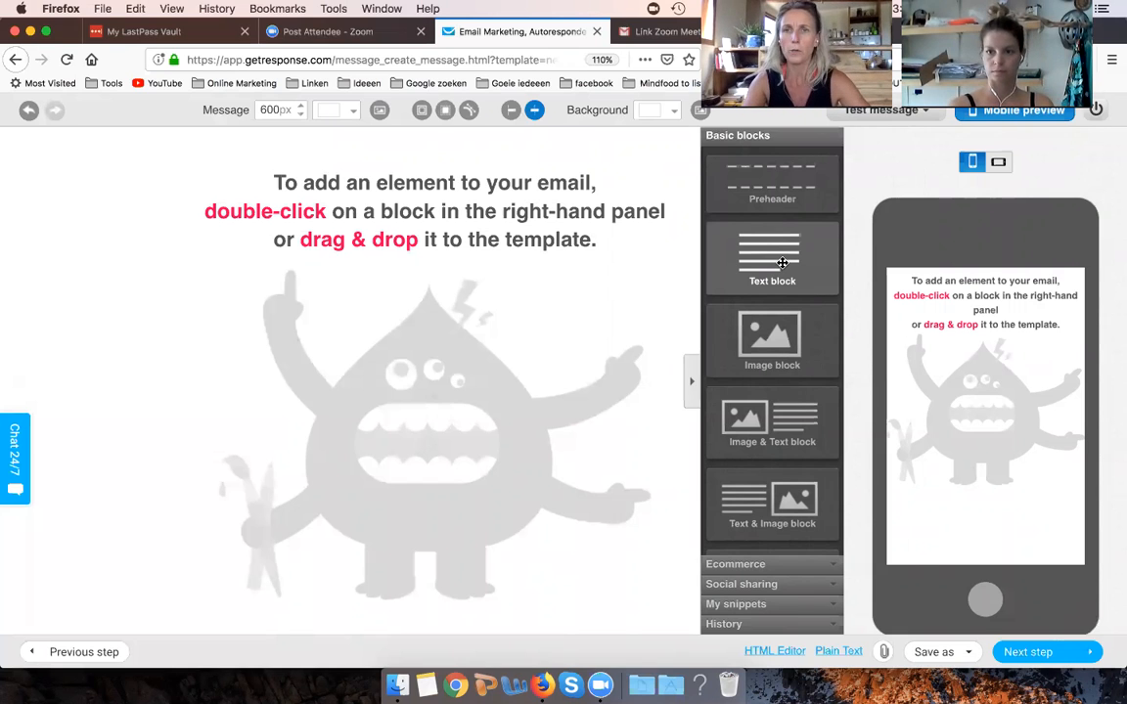
double_click(783, 262)
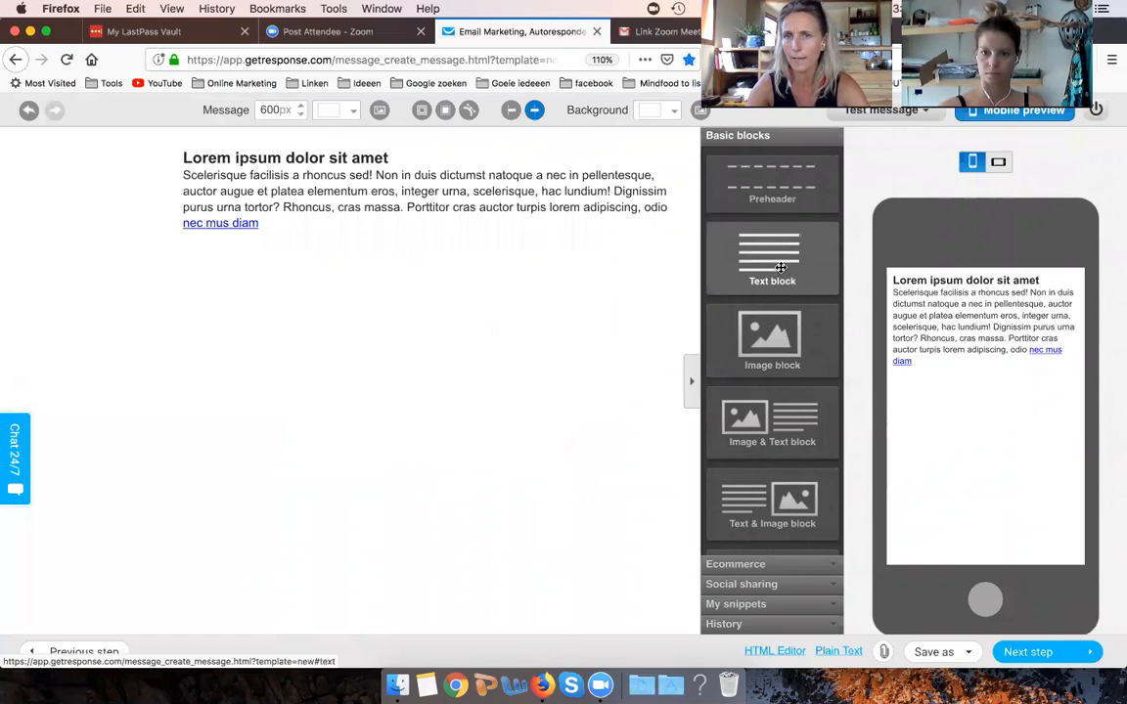
Step: Try out an image block and a second text block below the first text block, and delete both again
click(767, 331)
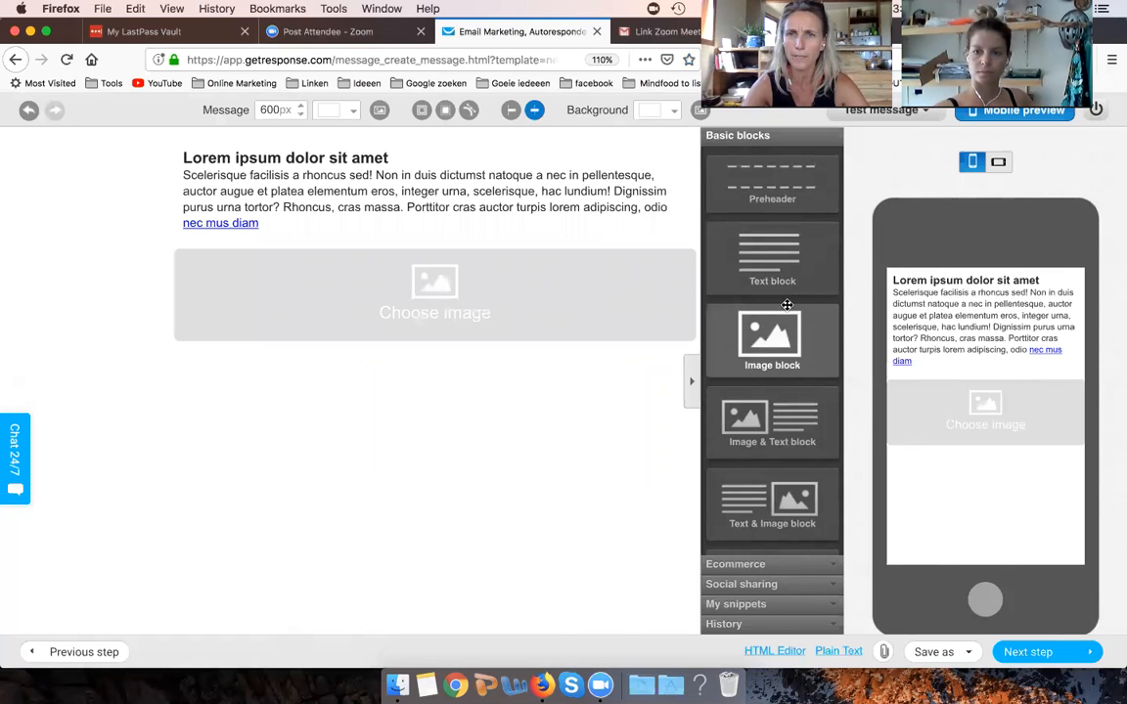
click(781, 255)
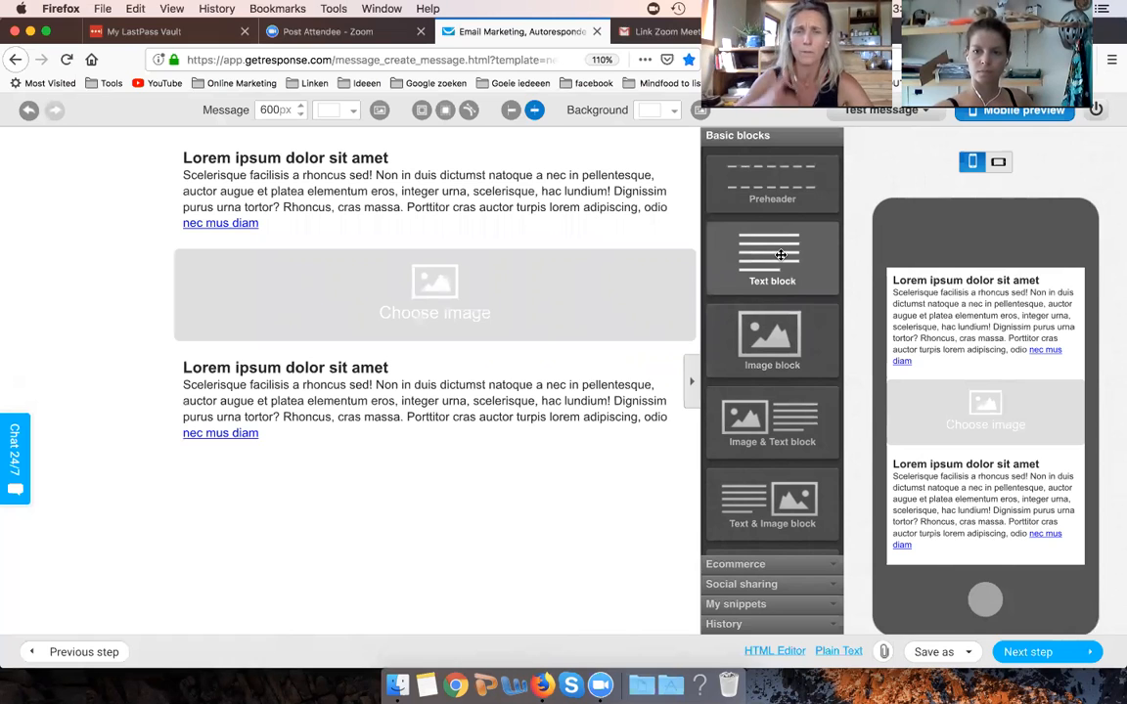
mouse_move(676, 274)
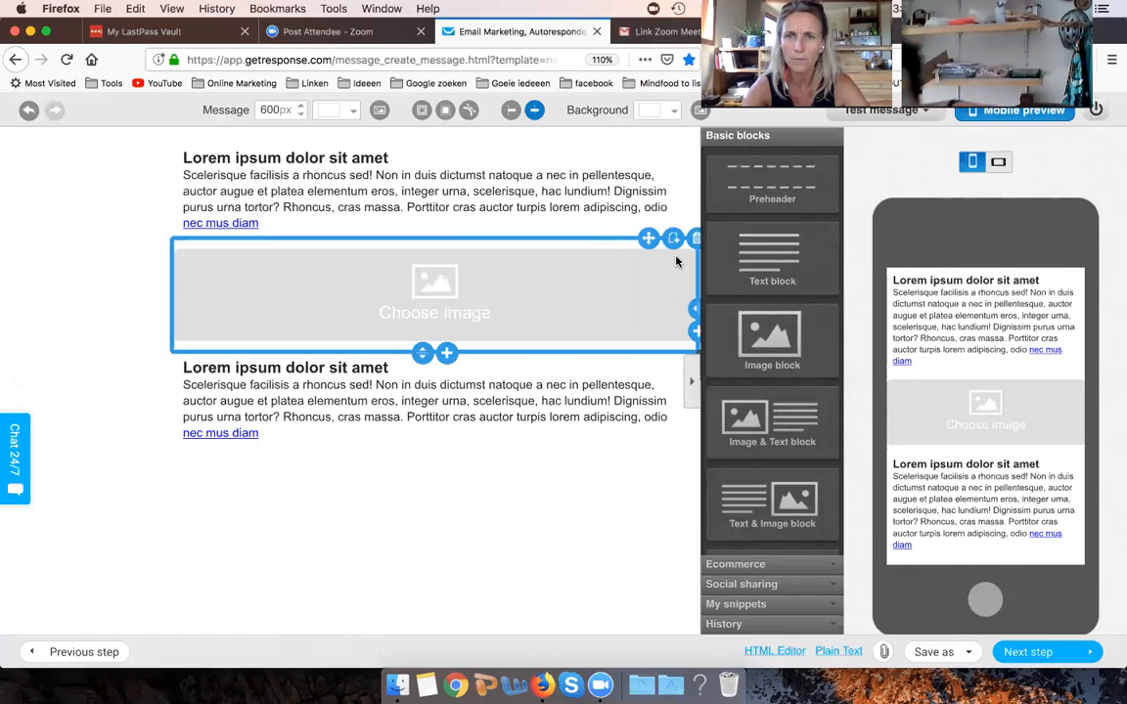
click(694, 241)
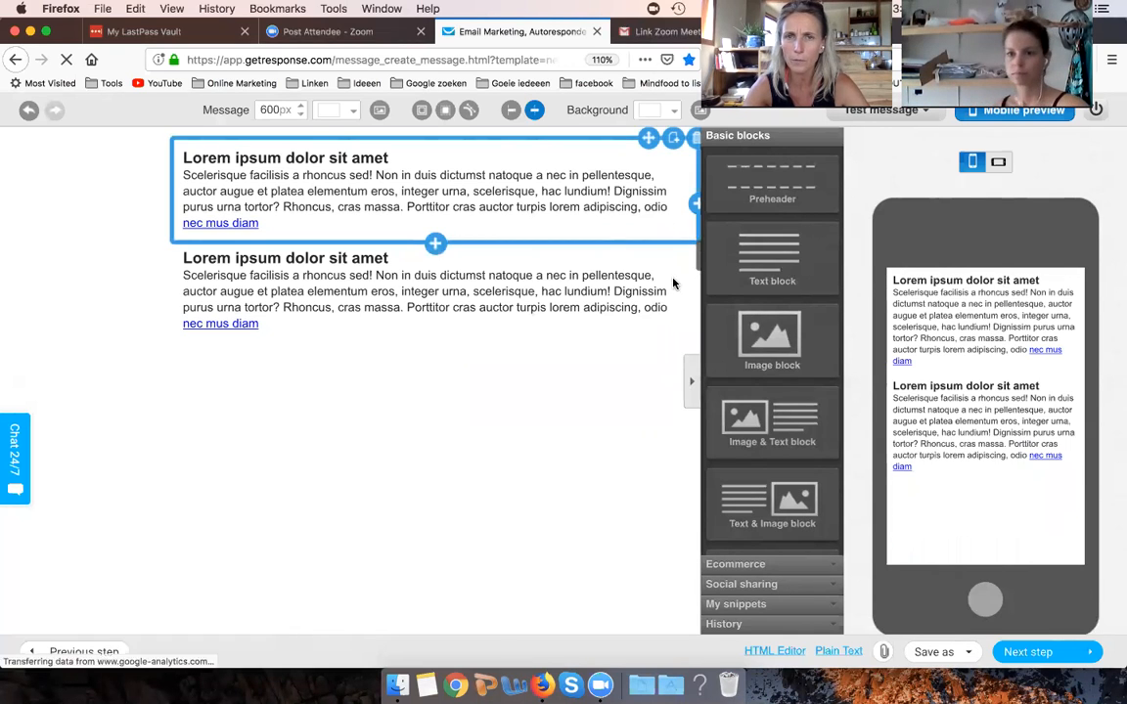
click(695, 240)
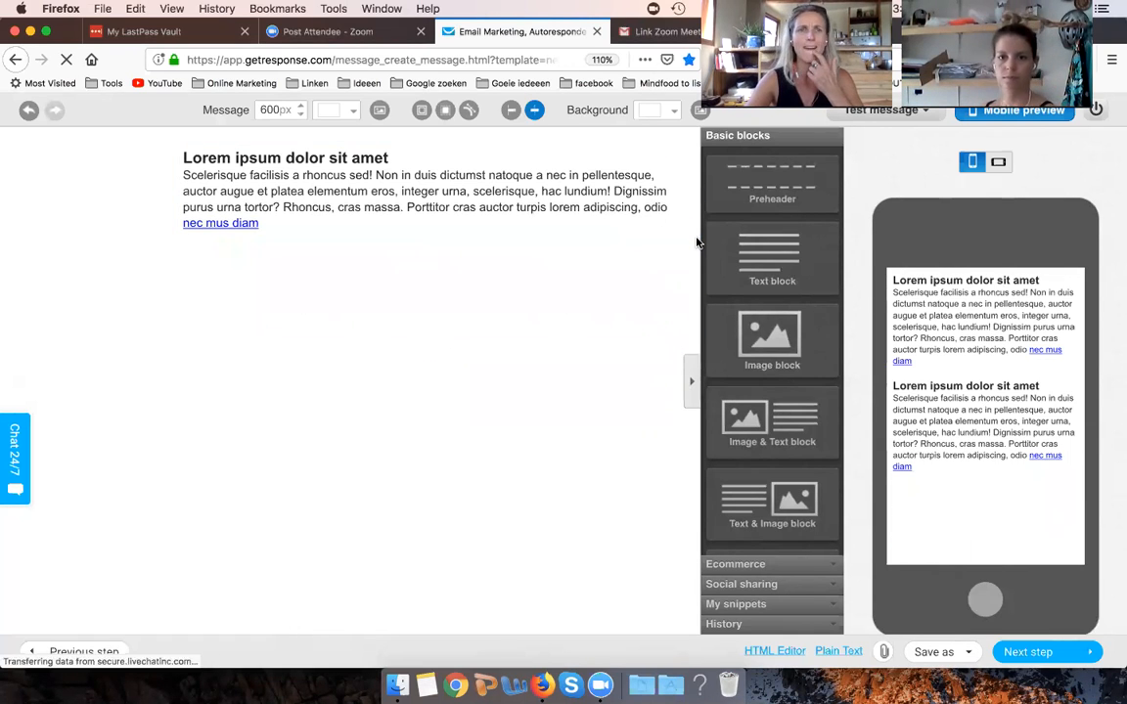
Step: Replace the text block's placeholder content with the full draft newsletter text, starting with "Hi [[firstname]]!"
click(311, 223)
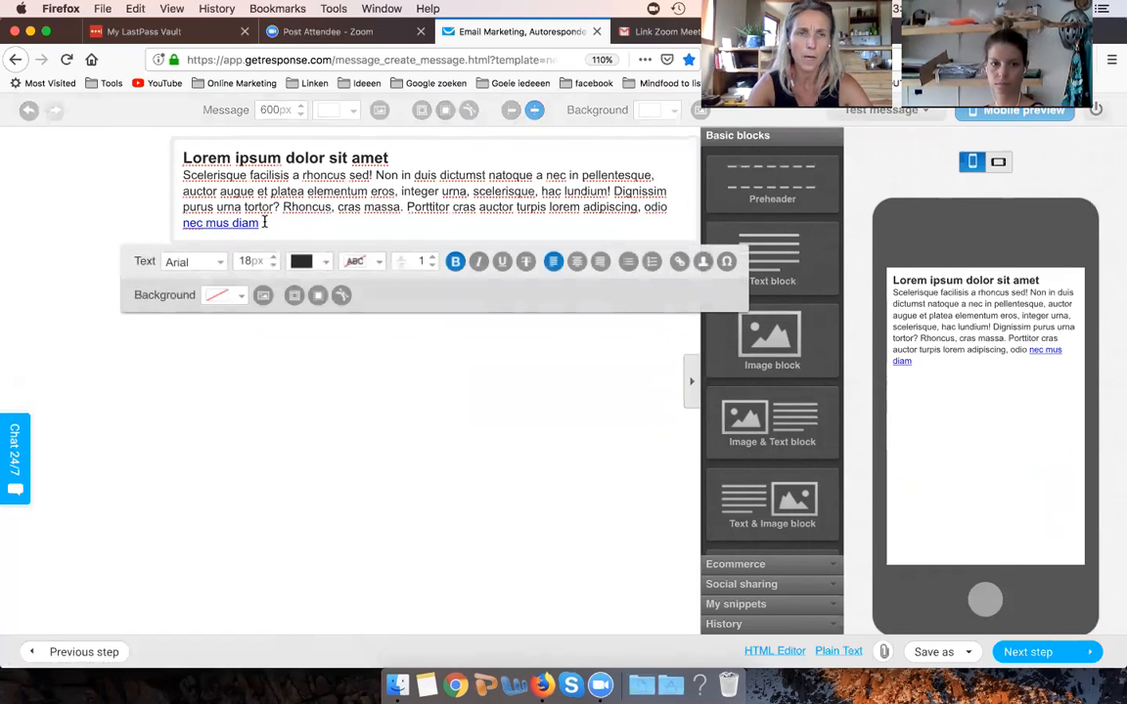
shift+click(183, 158)
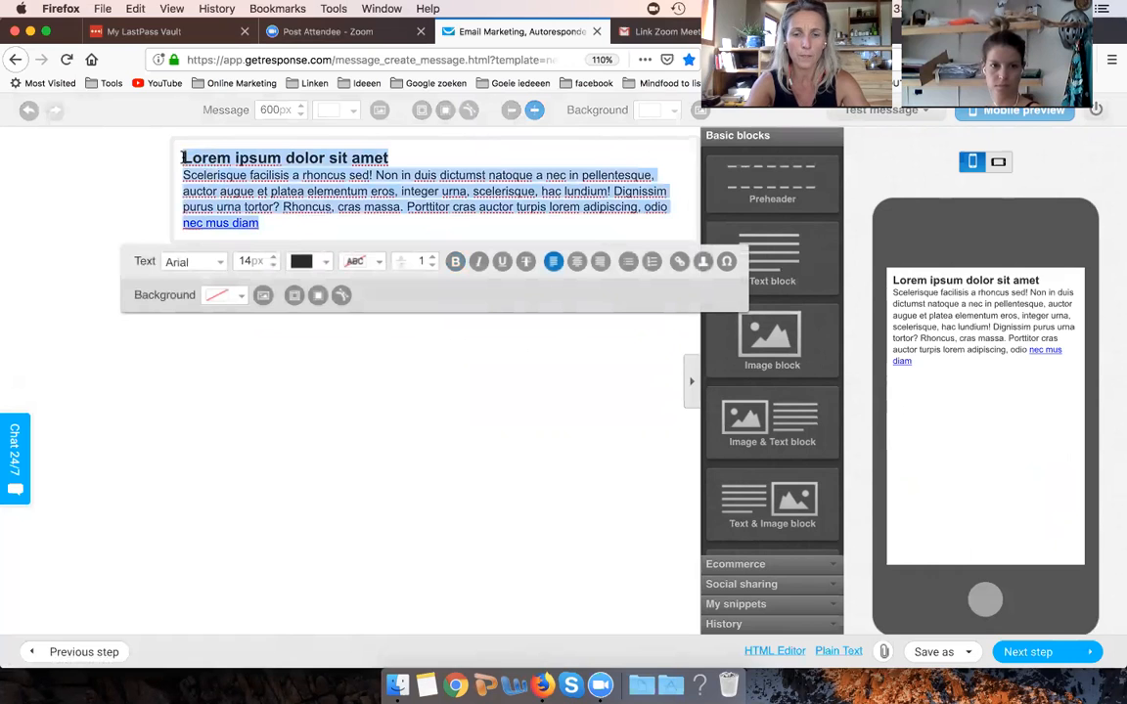
text(Hi [[firstname]]! Whats about your plans for 2019? Maybe head over to one of the Jakera Projects? Learn Spanish, Volounteer & Adventure? That’s Jakera – your home away from home! For giving you the best service possible, we set up a new website! Check it out here and learn more about our destinations Costa Rica, Cuba or Colombia or combine all three of them in the Latin America traveling classroom! Being involved all over the world to what’s going on in Jakera? Join the Jakera community on Facebook (add link) and take part of all our adventures! Find our booking options here: (add maybe the booking and program options) and please contact us for any questions – we are more than happy to help you find your individual program. Looking forward to meet you in one of the Jakera destinations! Chris & Team (add sm network))
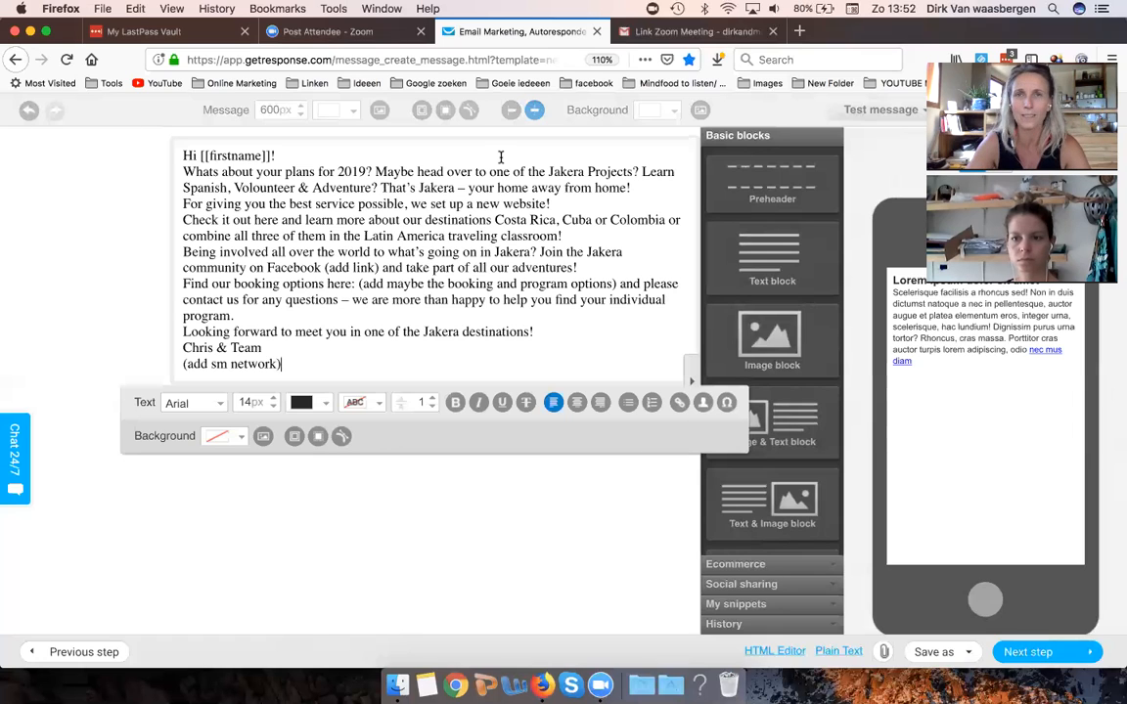
Step: Format the whole newsletter text in Arial at 15 px
click(290, 356)
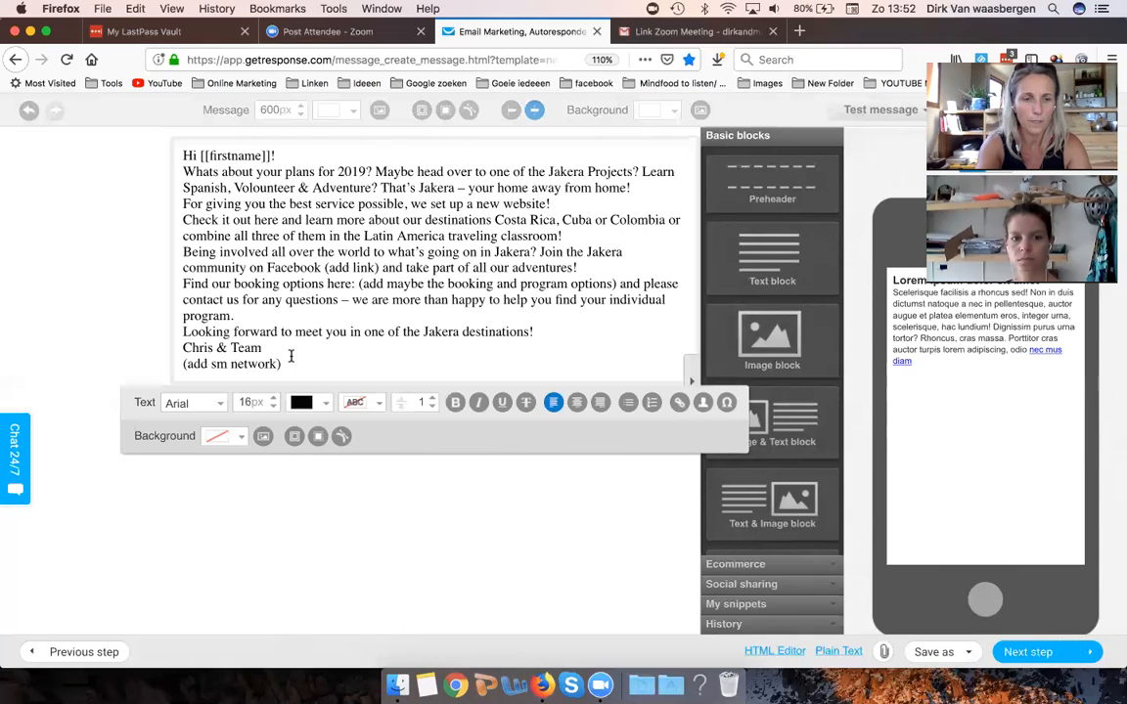
key(super+a)
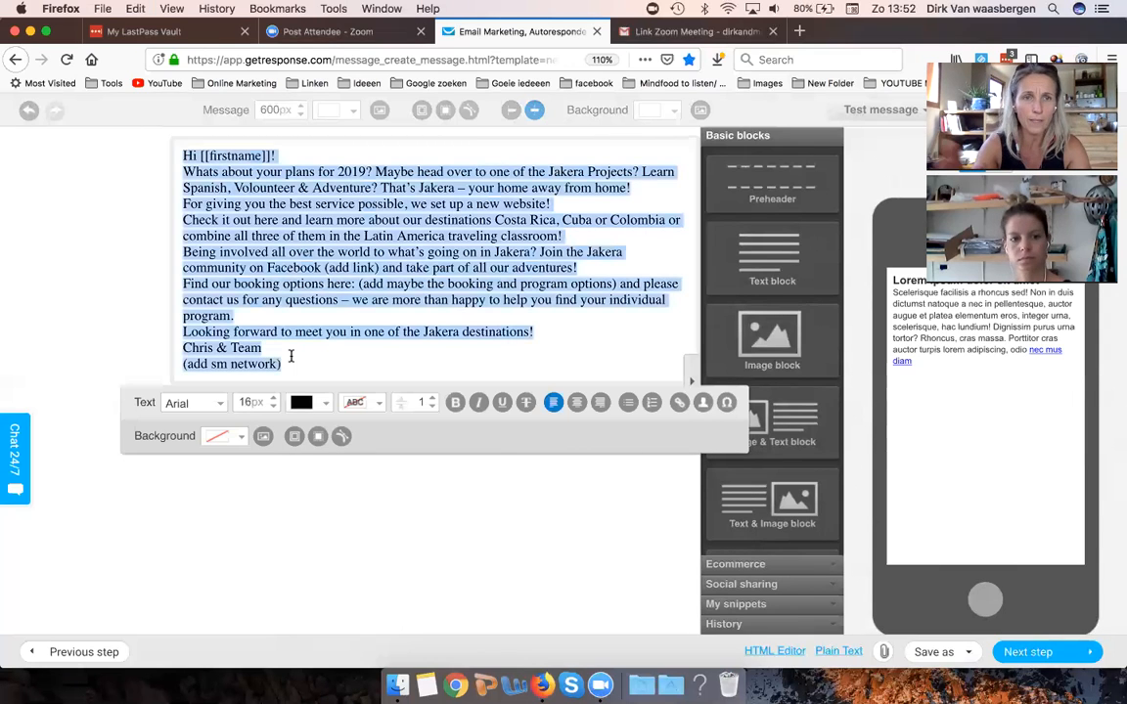
click(223, 404)
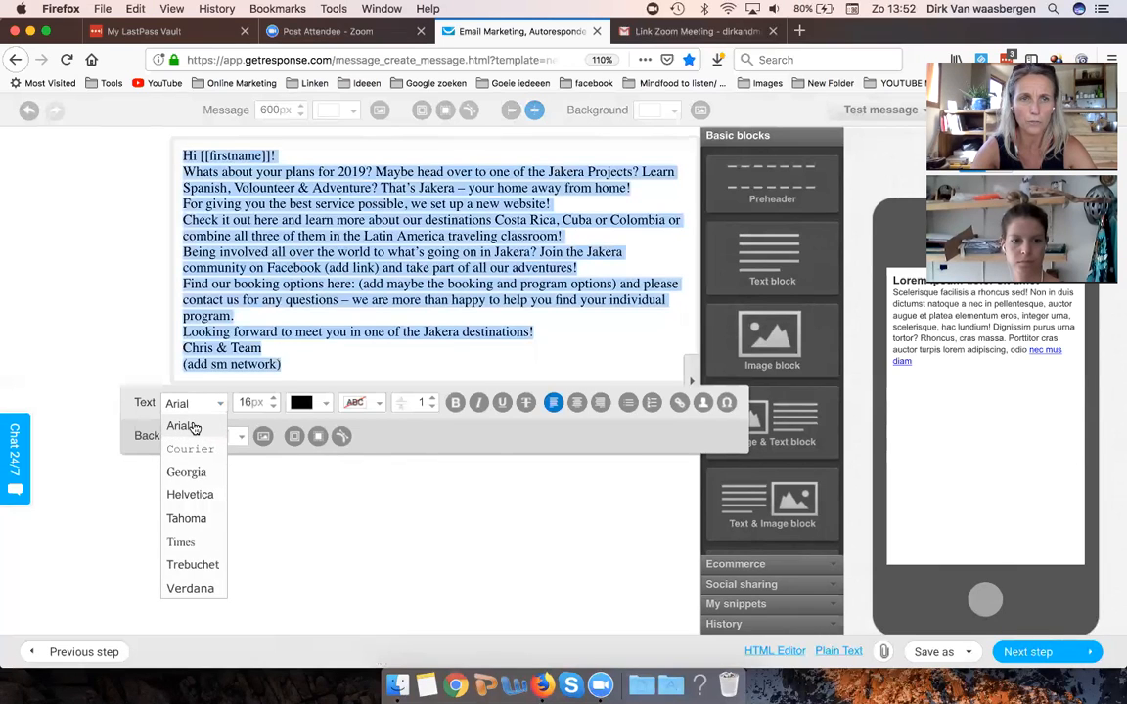
click(198, 427)
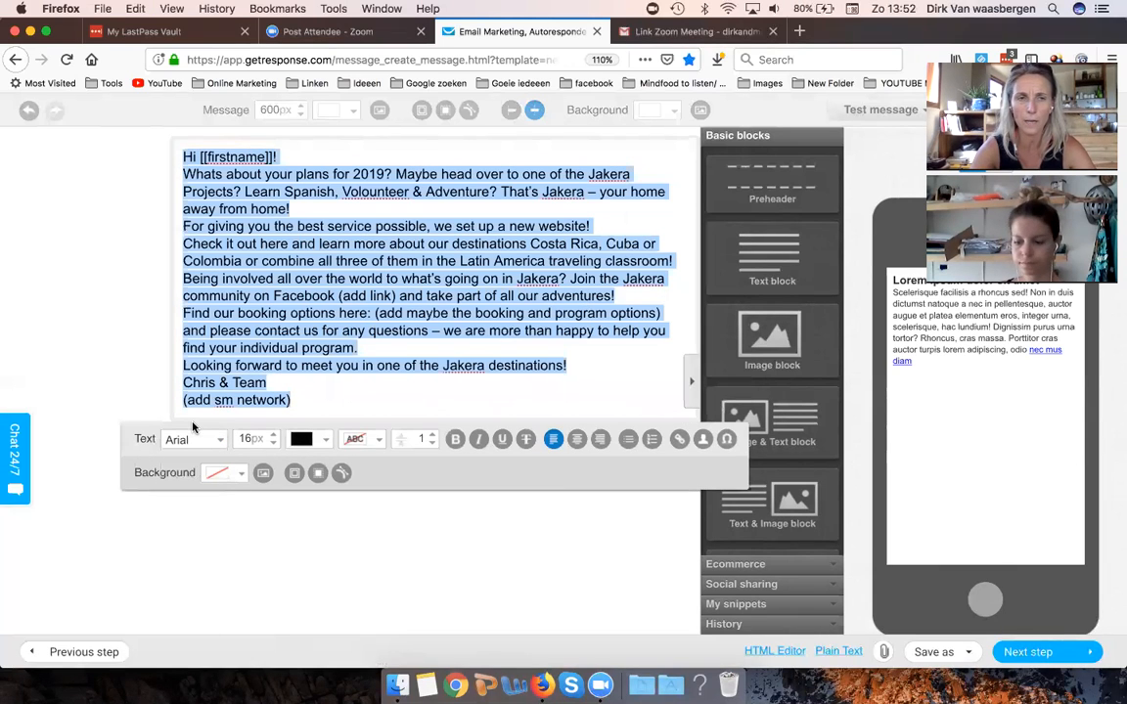
click(275, 443)
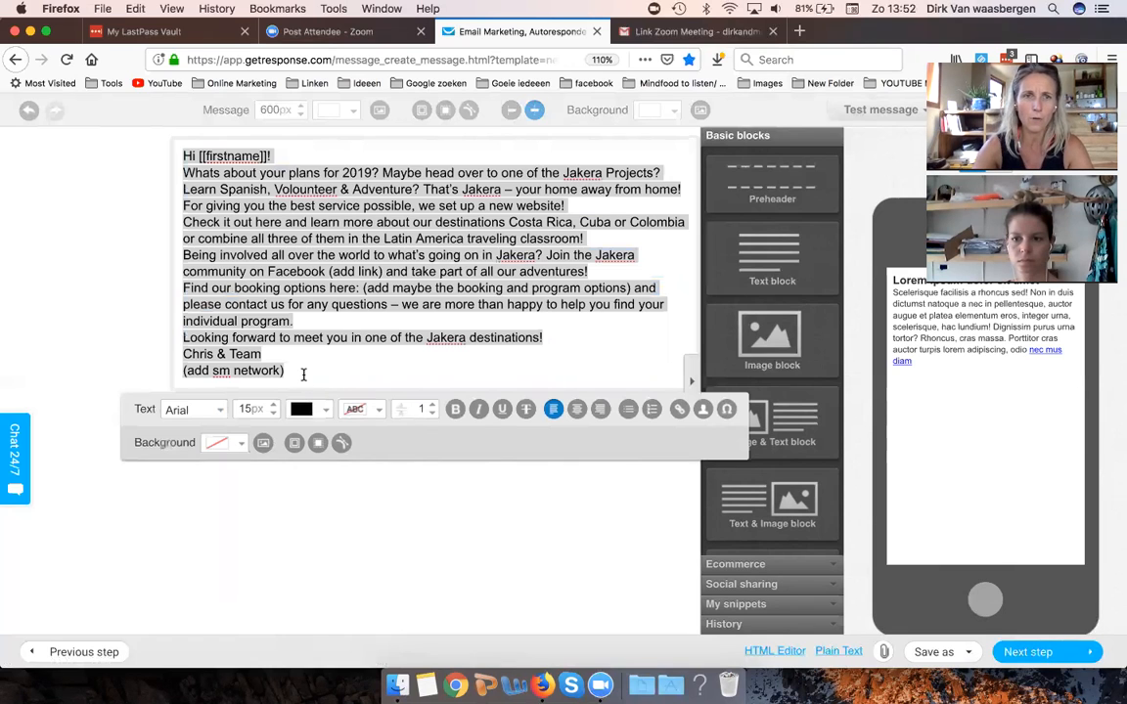
click(303, 374)
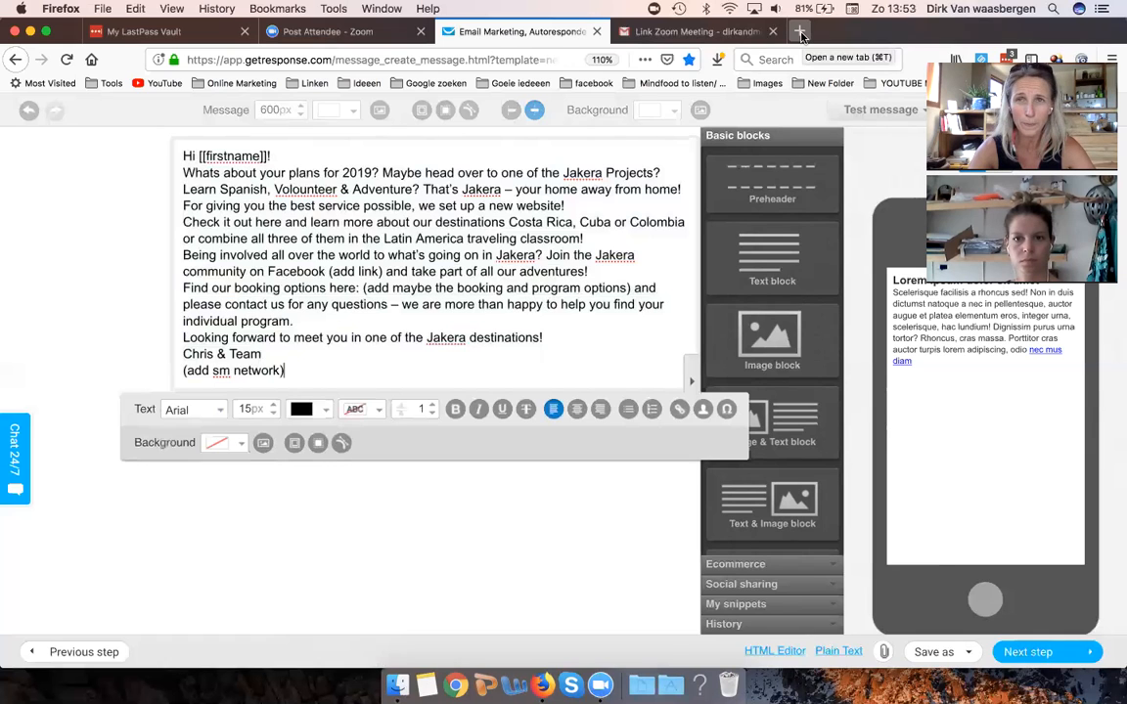
Step: Open the Jakera website at jakera.co in a new browser tab and select the home page address
click(800, 34)
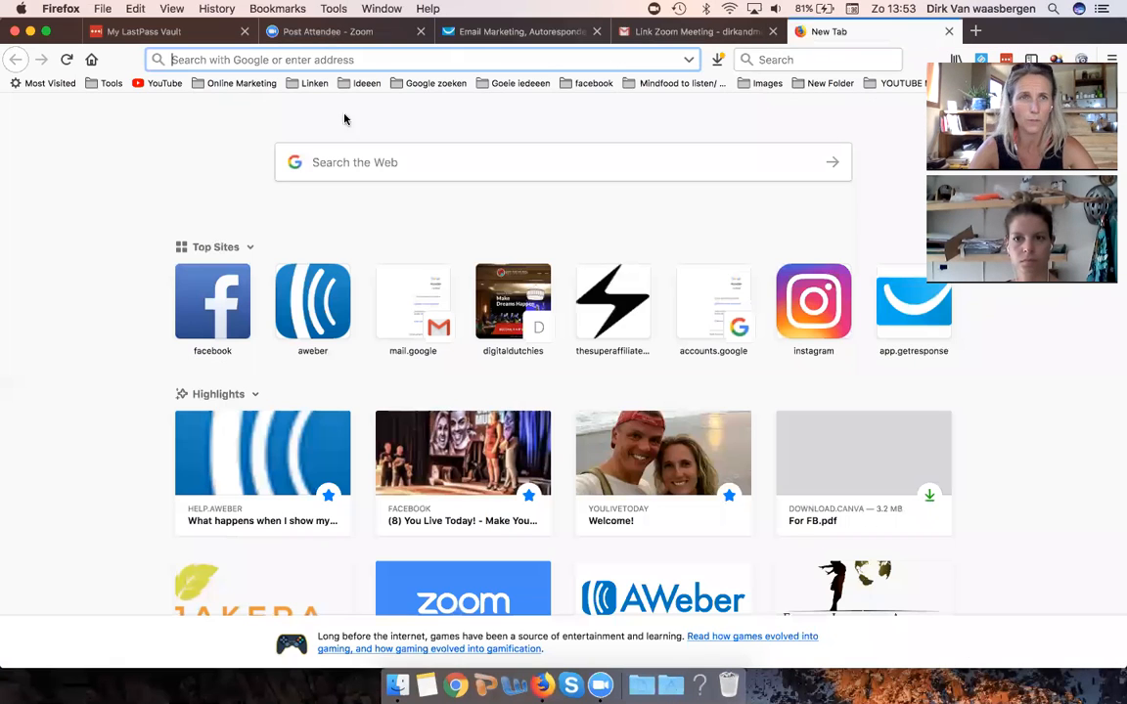
text(jakera.co/)
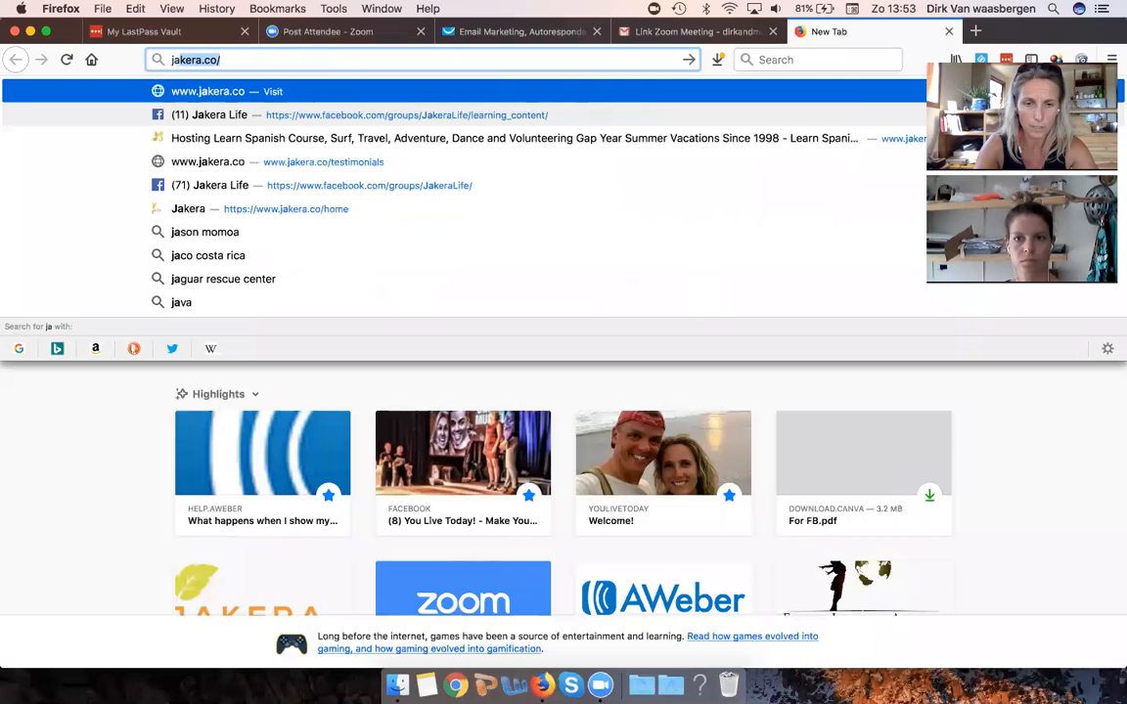
key(Return)
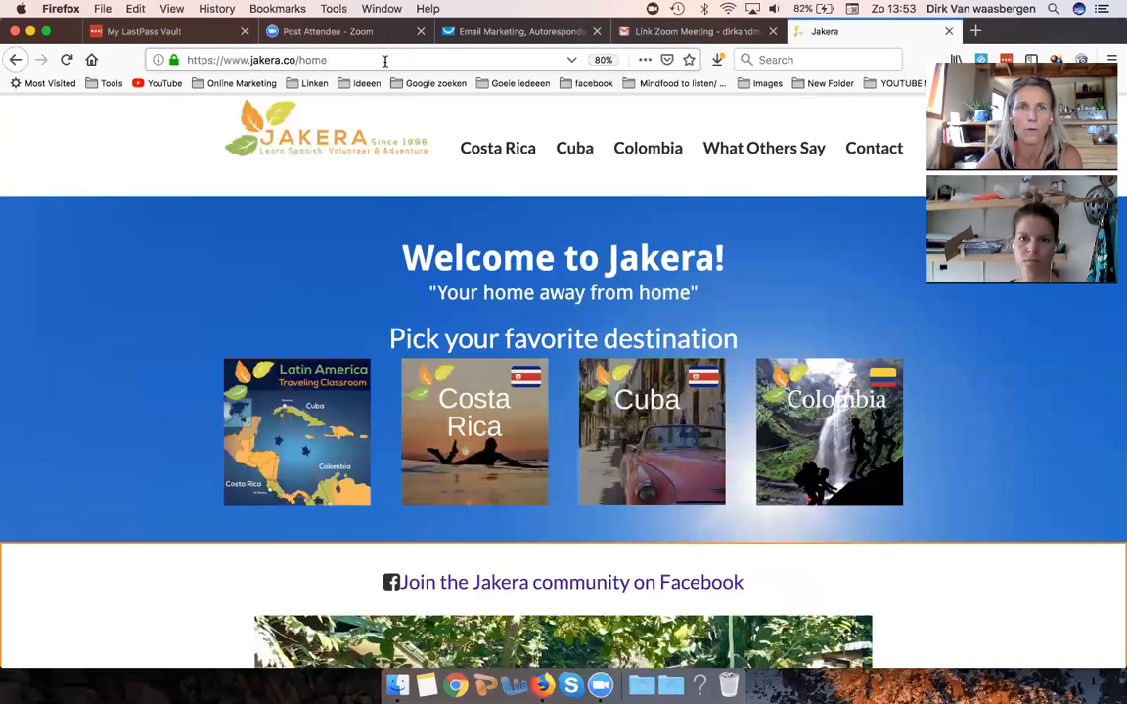
click(346, 57)
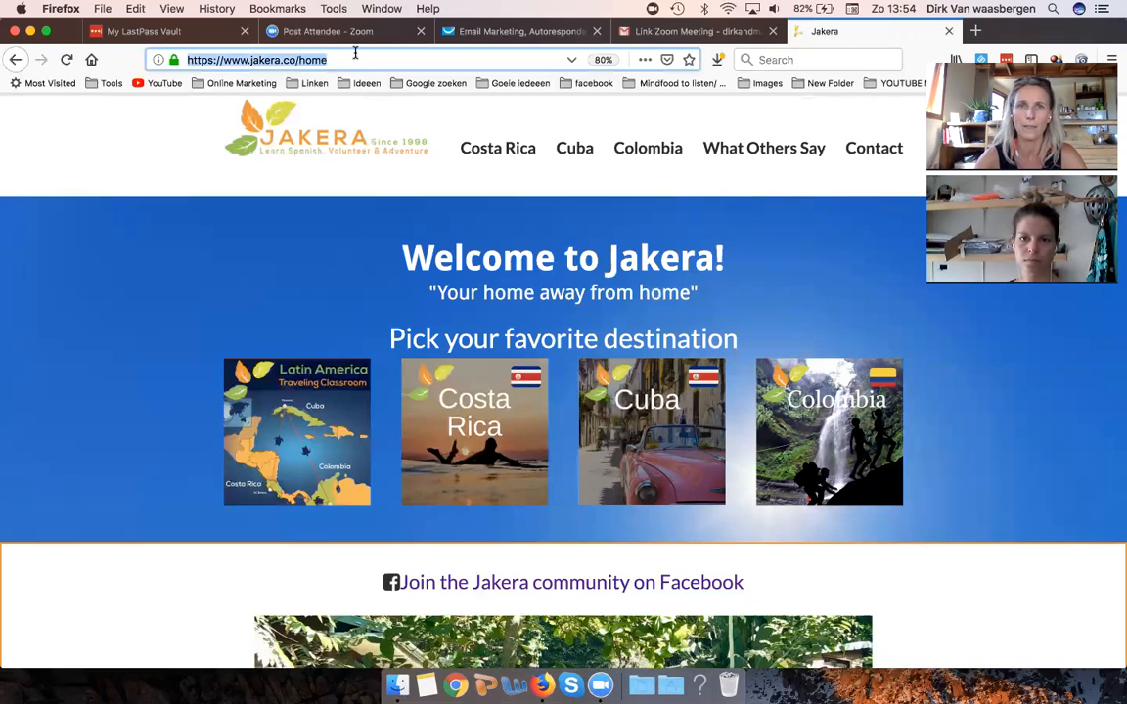
Step: Return to the newsletter and insert blank lines after the greeting, the "plans for 2019?" question and the "Jakera Projects?" question
click(483, 31)
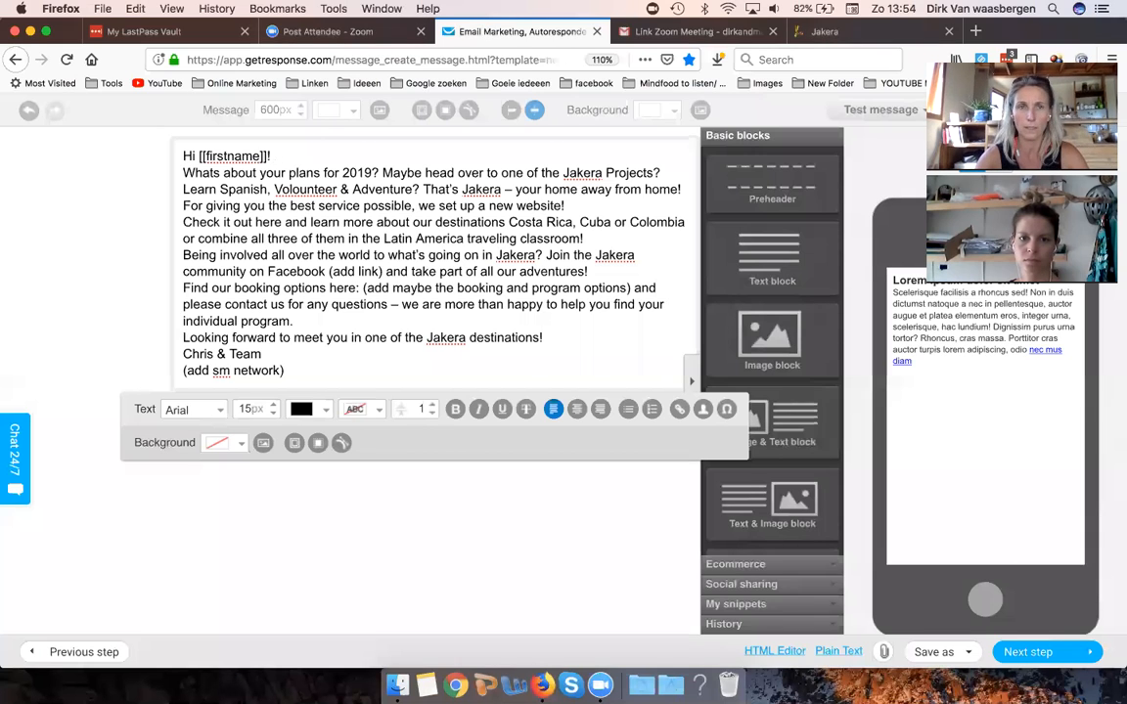
key(Return)
key(Return)
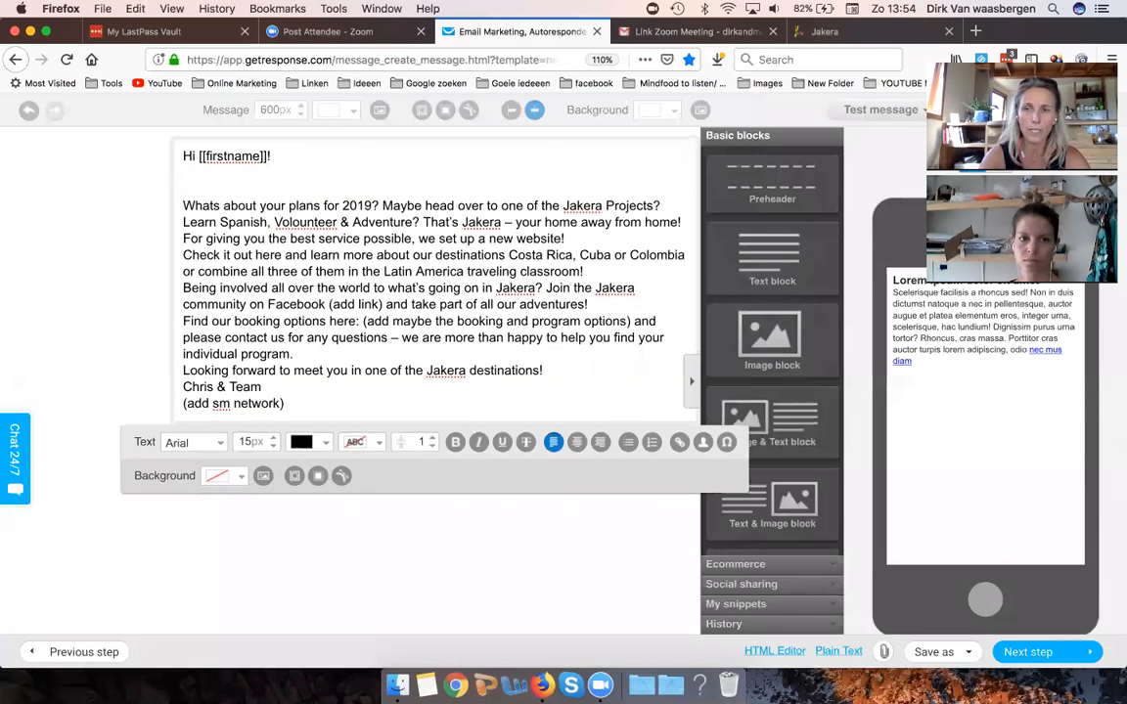
key(BackSpace)
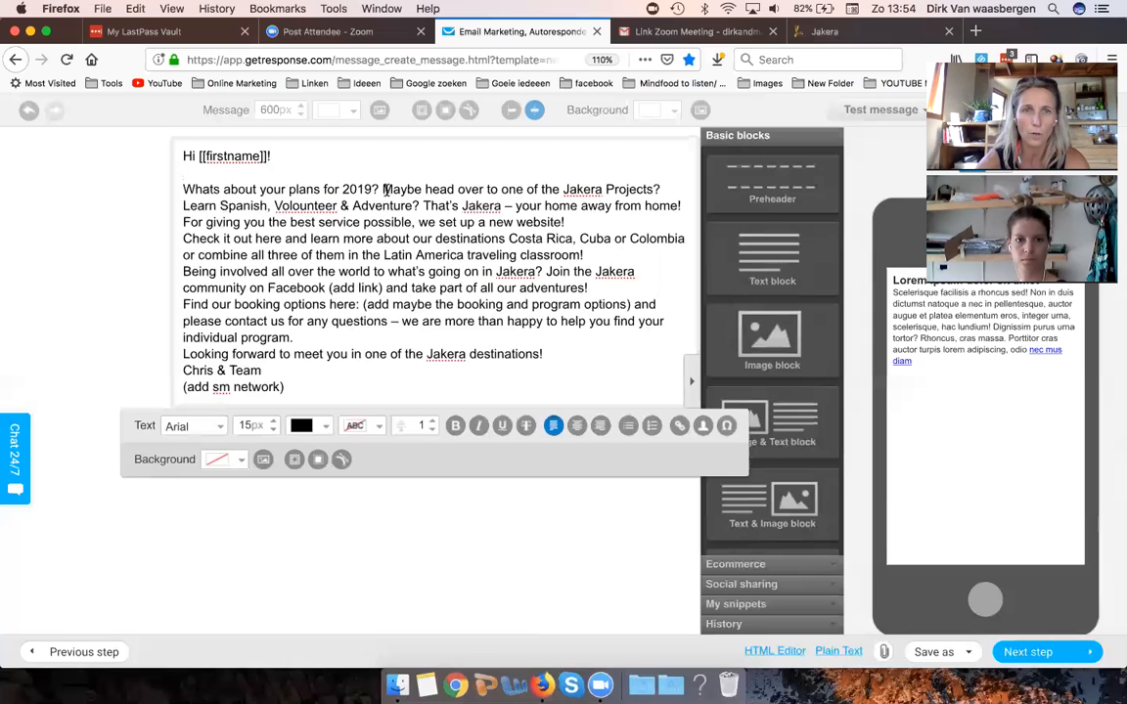
click(385, 190)
key(Return)
key(Return)
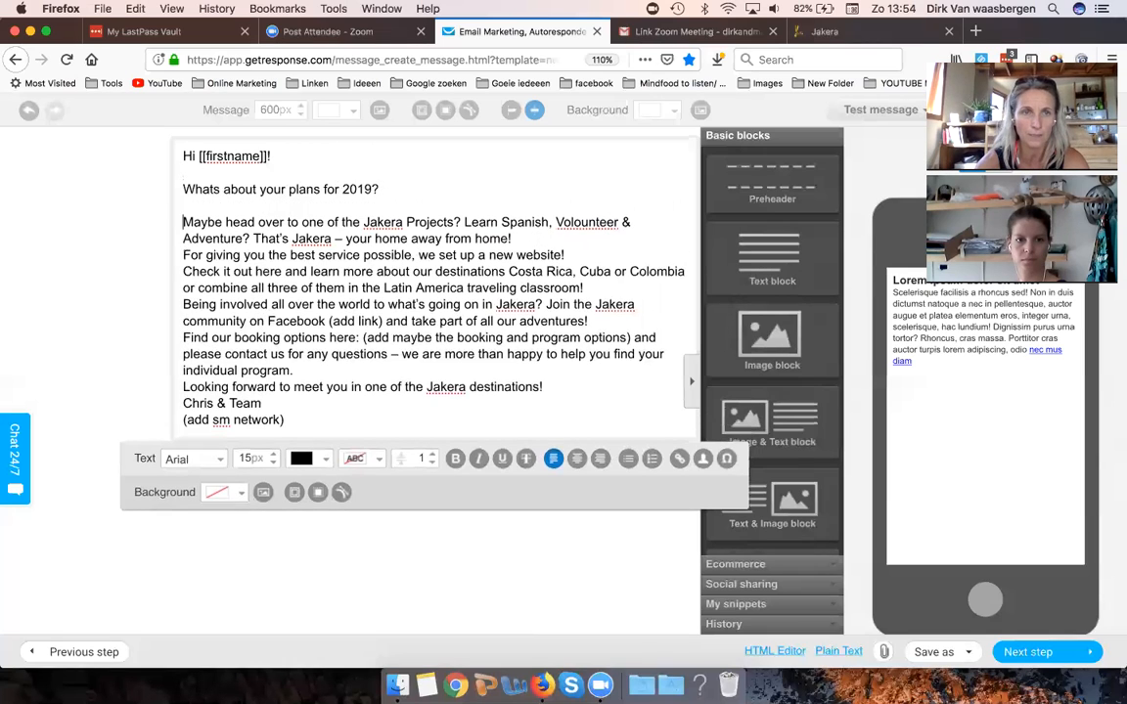
click(465, 222)
key(Return)
key(Return)
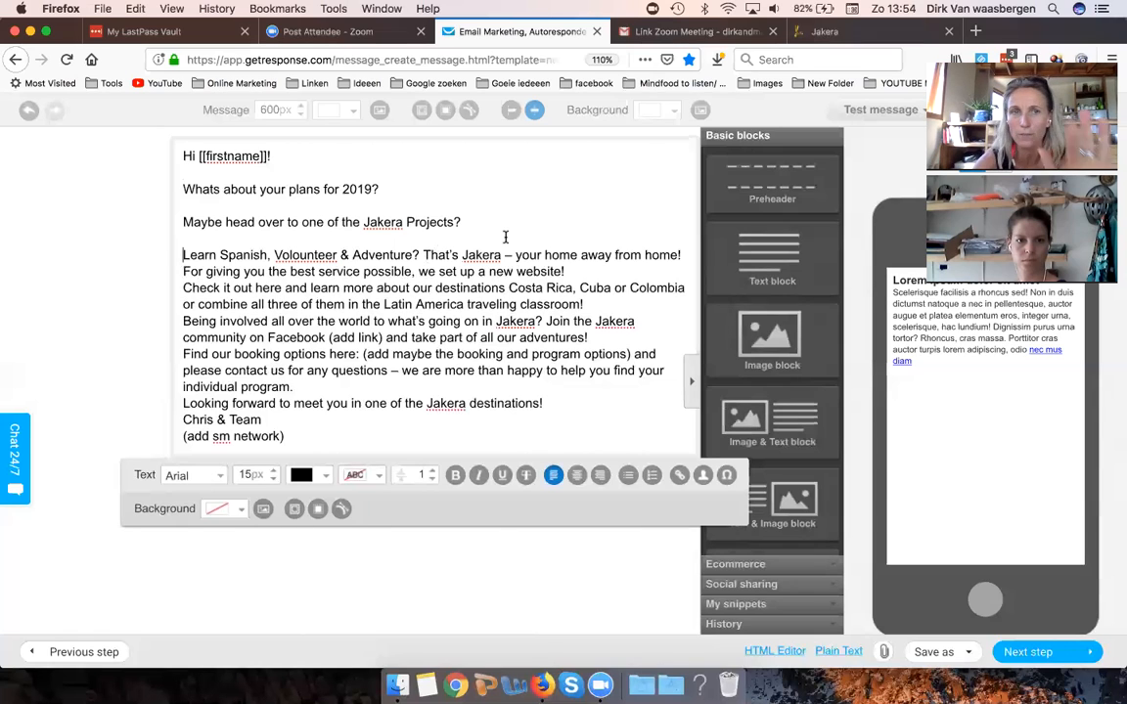
Step: Correct the misspelled word "Volounteer" to "Volunteer" in the "Learn Spanish" line
right_click(306, 254)
click(295, 256)
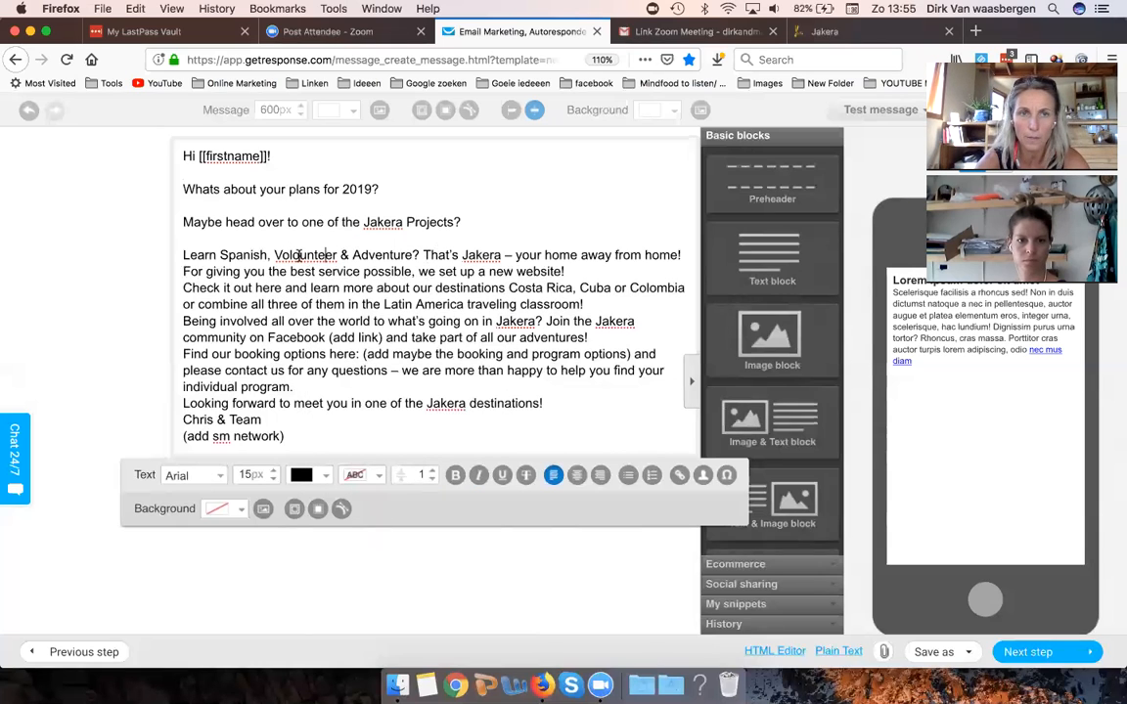
key(BackSpace)
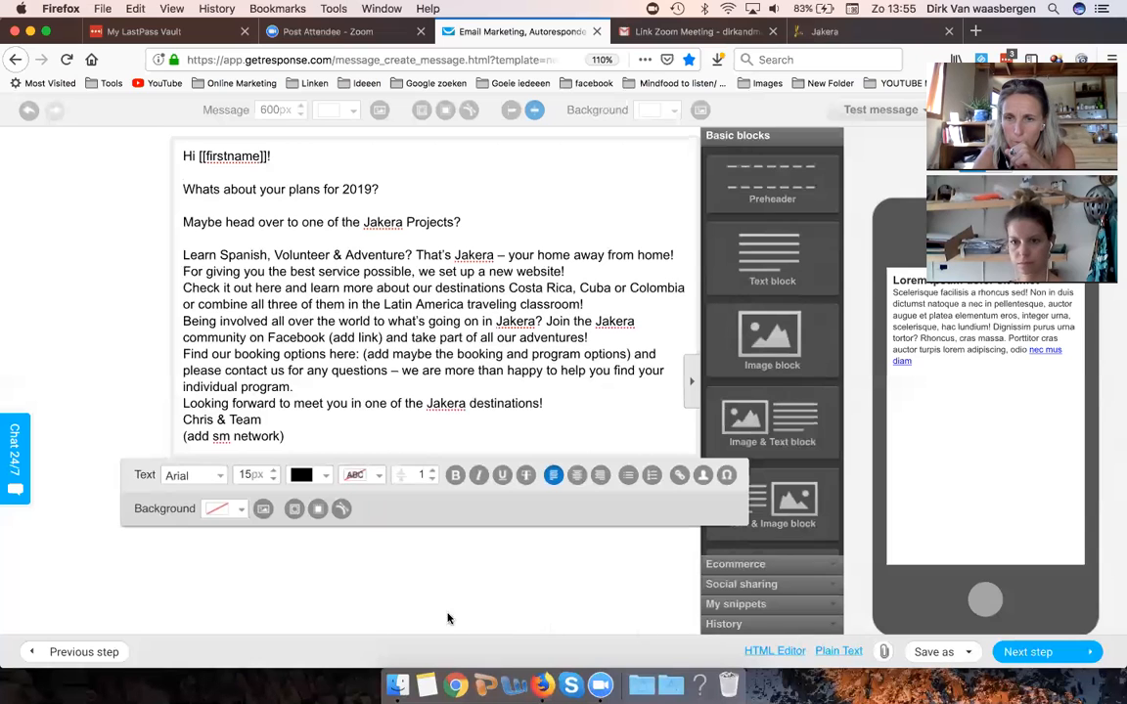
Step: Save the newsletter as a draft
click(932, 650)
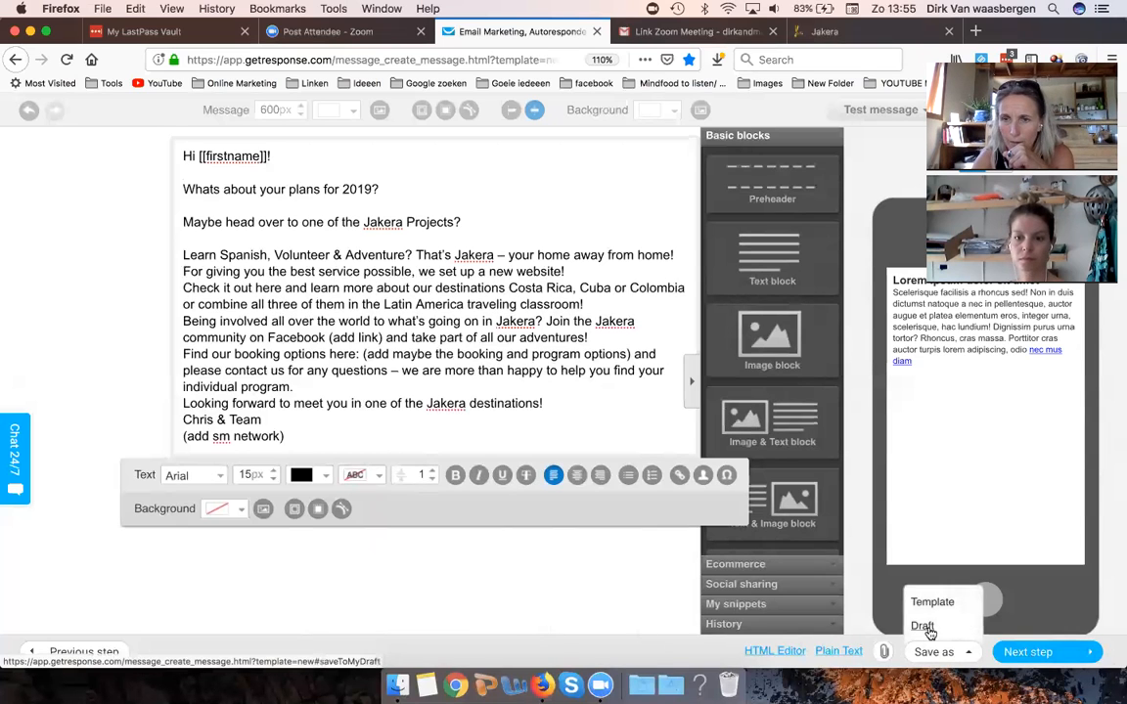
click(924, 626)
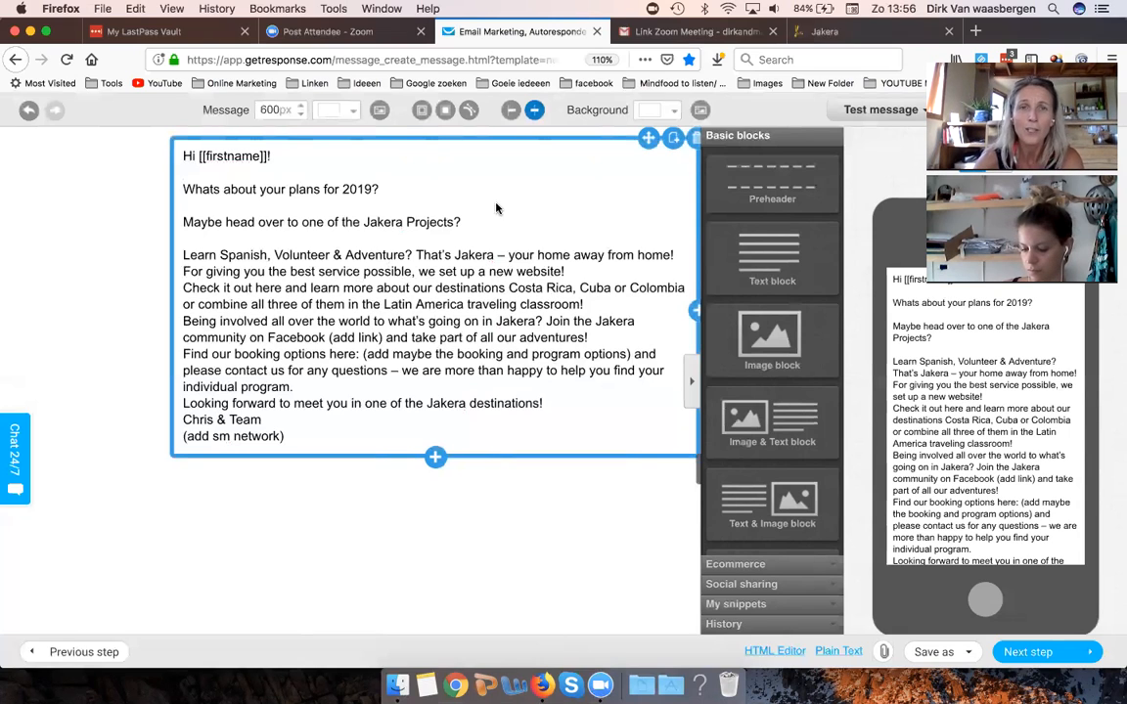
Step: Move "That's Jakera" to its own paragraph and insert blank lines after "Adventure?" and "your home away from home!"
click(466, 225)
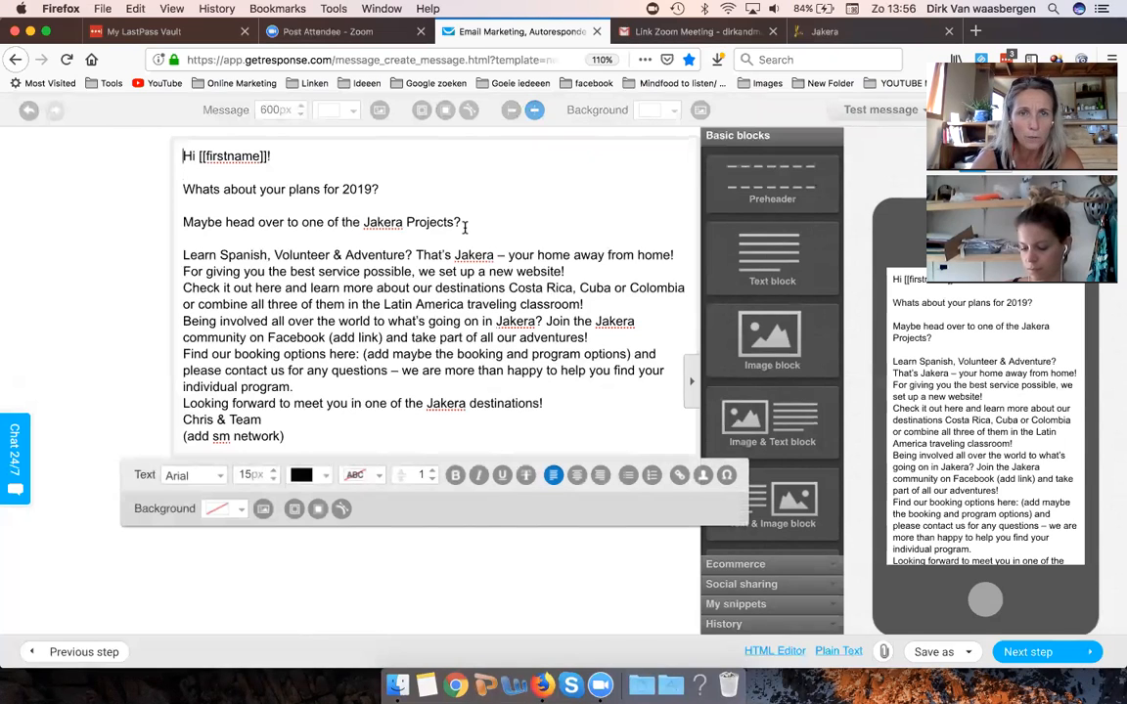
click(416, 256)
key(Return)
key(Return)
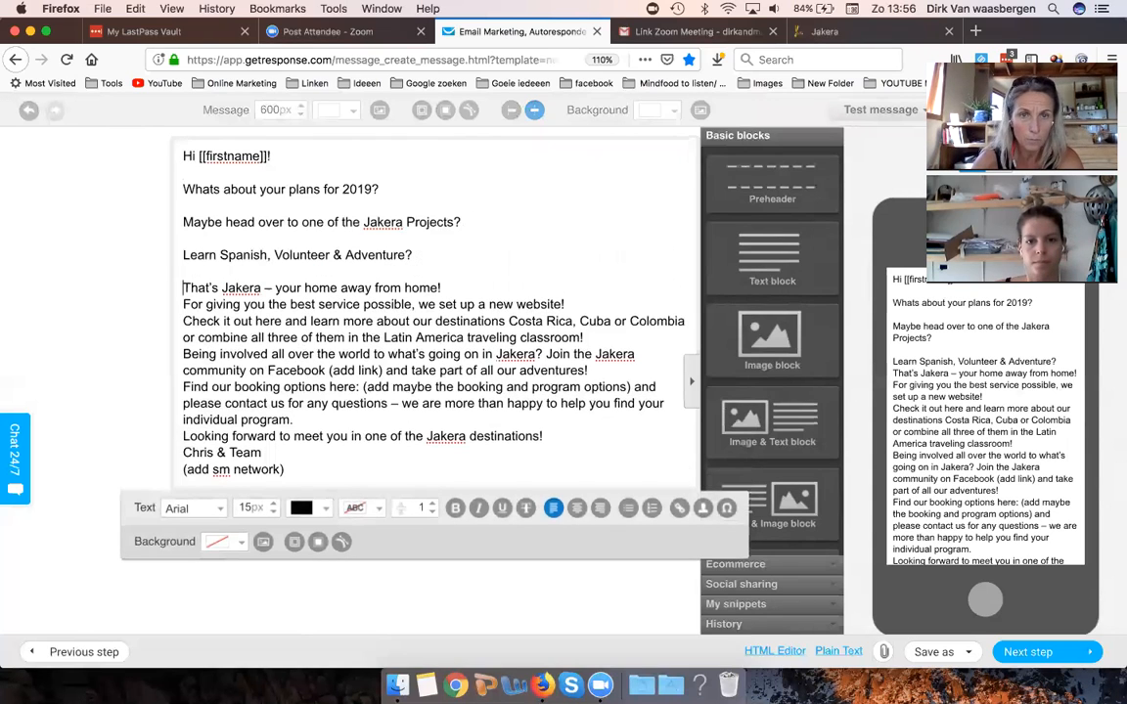
click(442, 288)
key(Return)
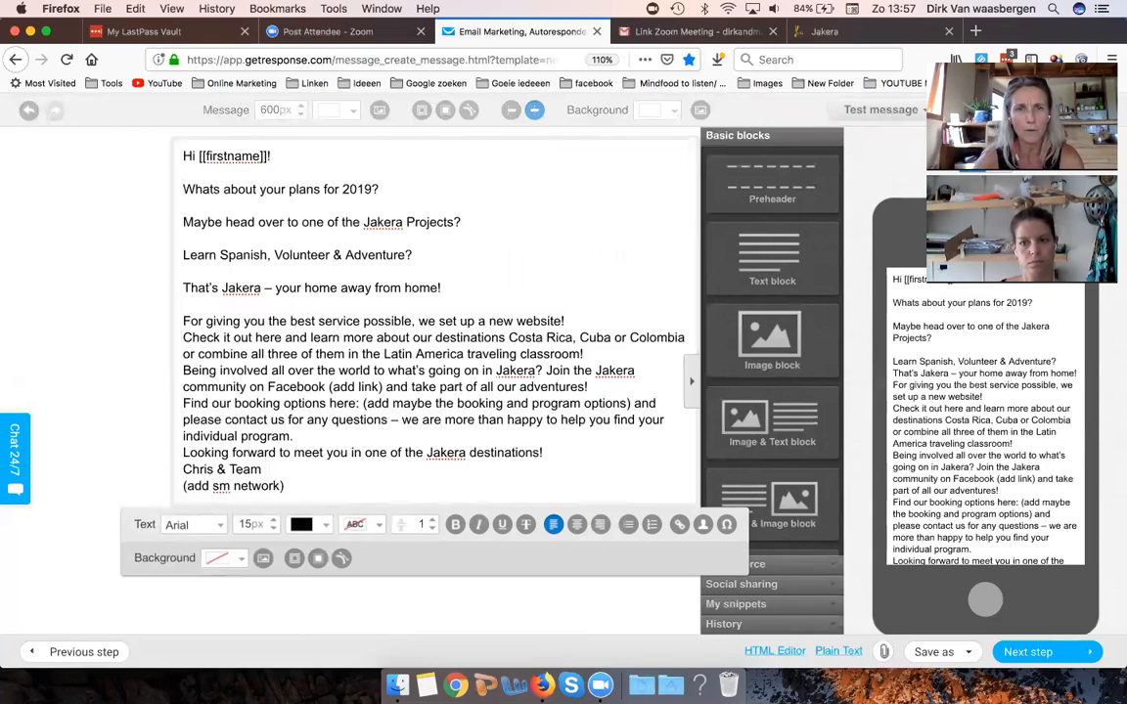
Step: Break the "For giving you the best service possible," sentence after the comma and insert blank lines after "new website!"
click(418, 321)
key(Return)
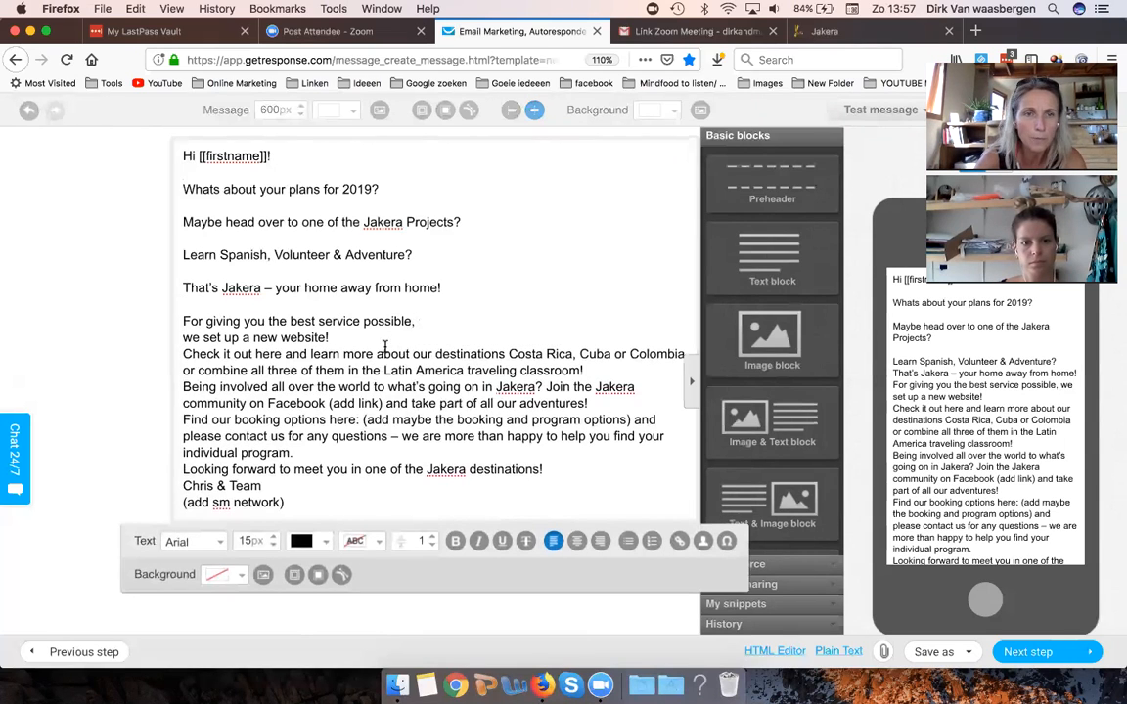
click(347, 339)
key(Return)
key(Return)
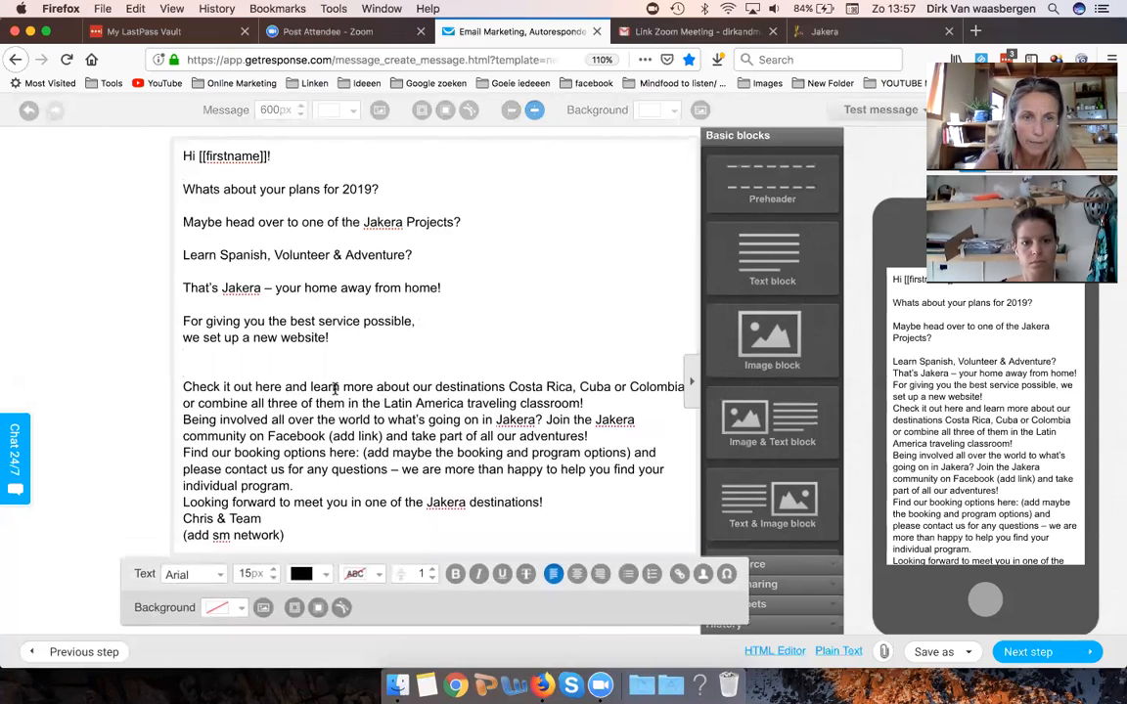
Step: Break the "Check it out here" paragraph after "about our", "Colombia" and "Latin America", and insert blank lines after "traveling classroom!"
click(435, 386)
key(Return)
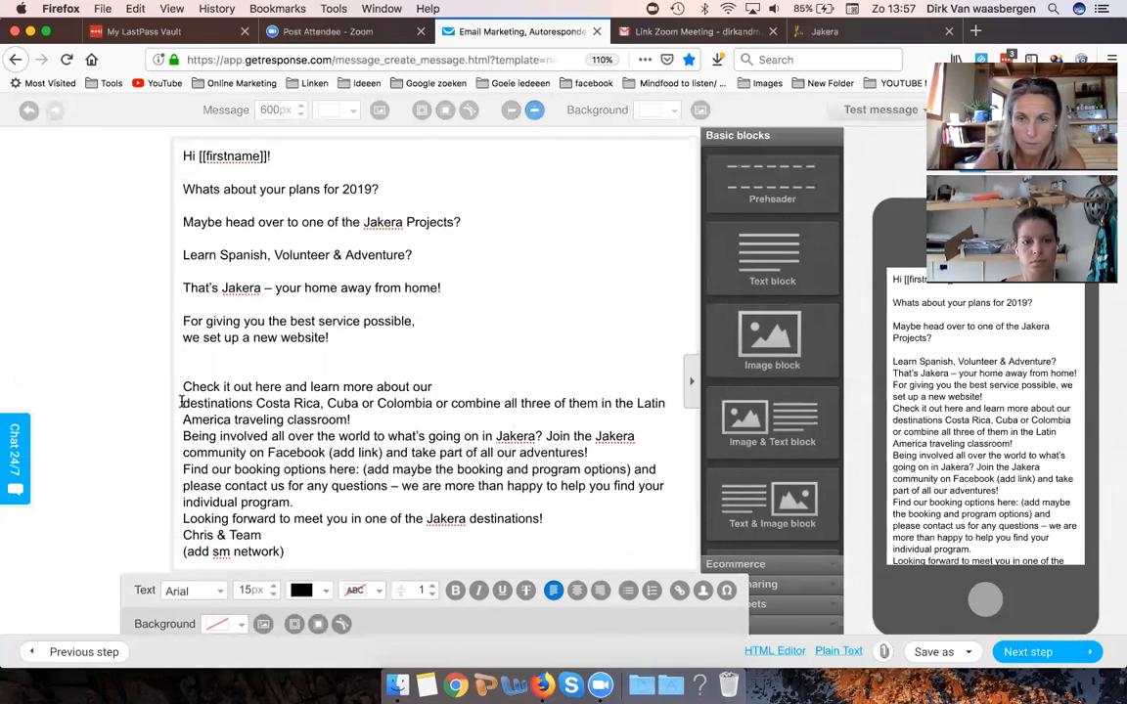
key(BackSpace)
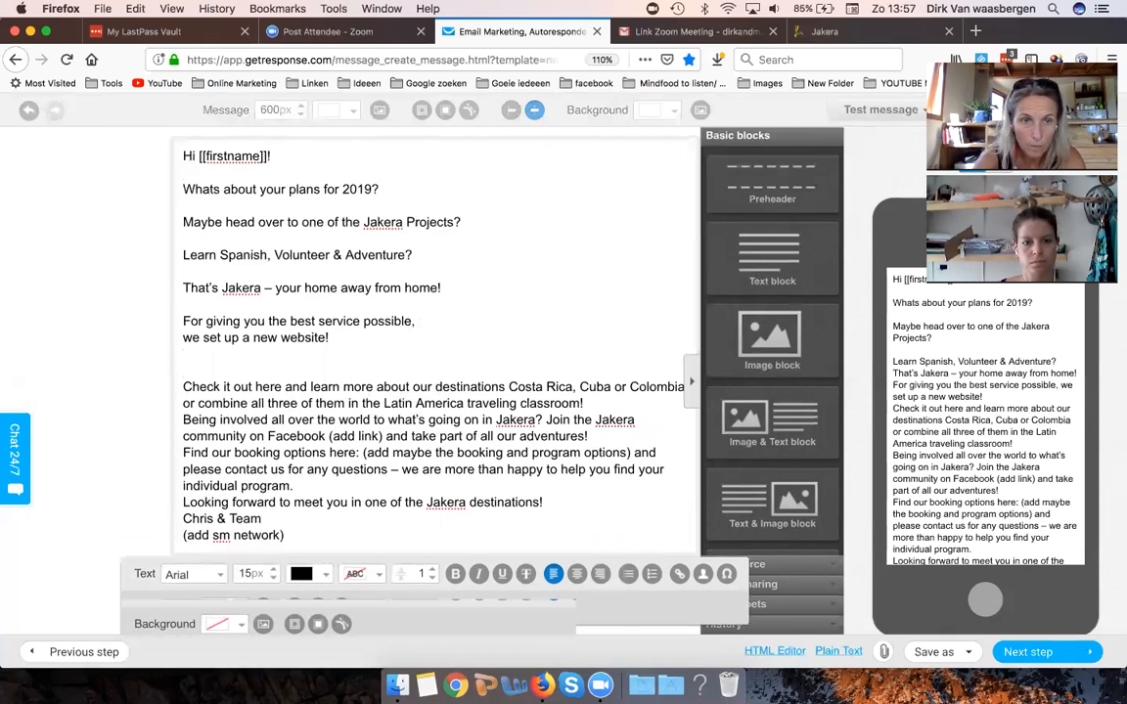
key(Return)
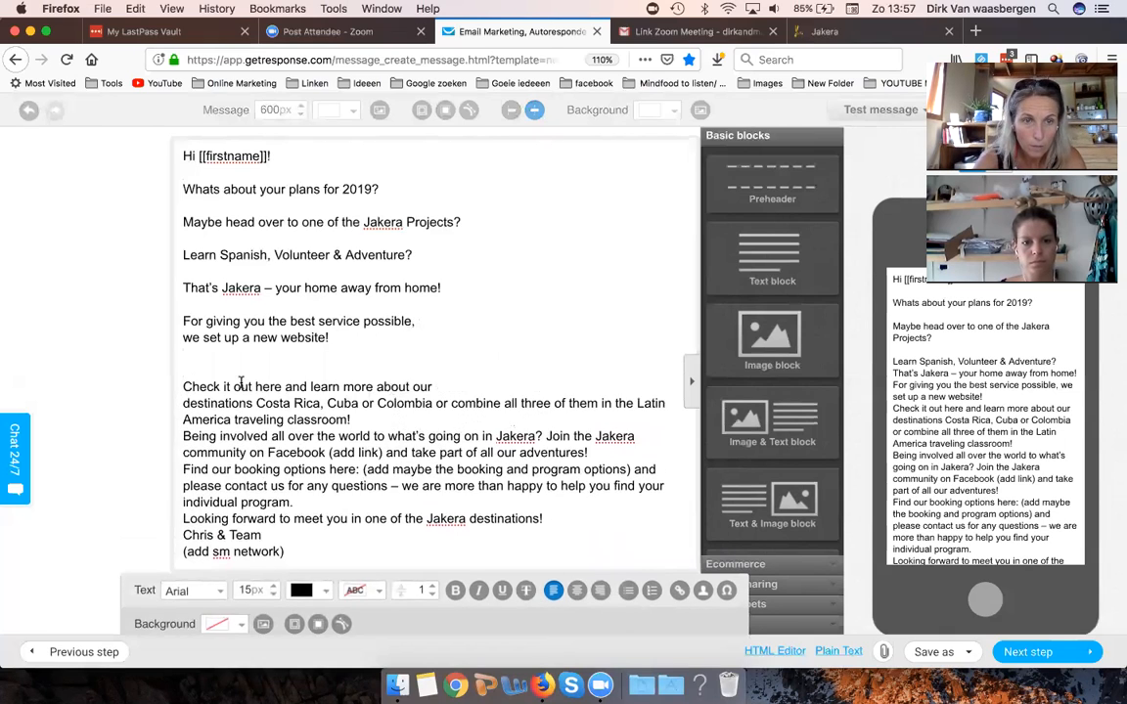
click(432, 403)
key(Return)
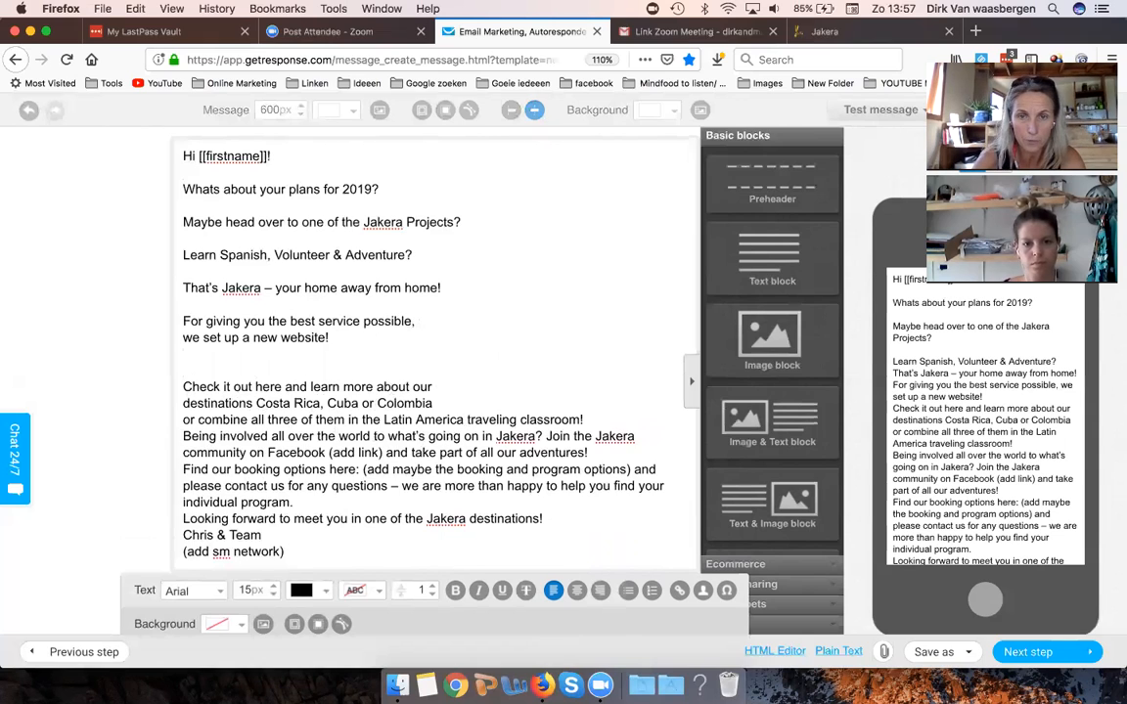
click(467, 419)
key(Return)
click(323, 432)
key(Return)
key(Return)
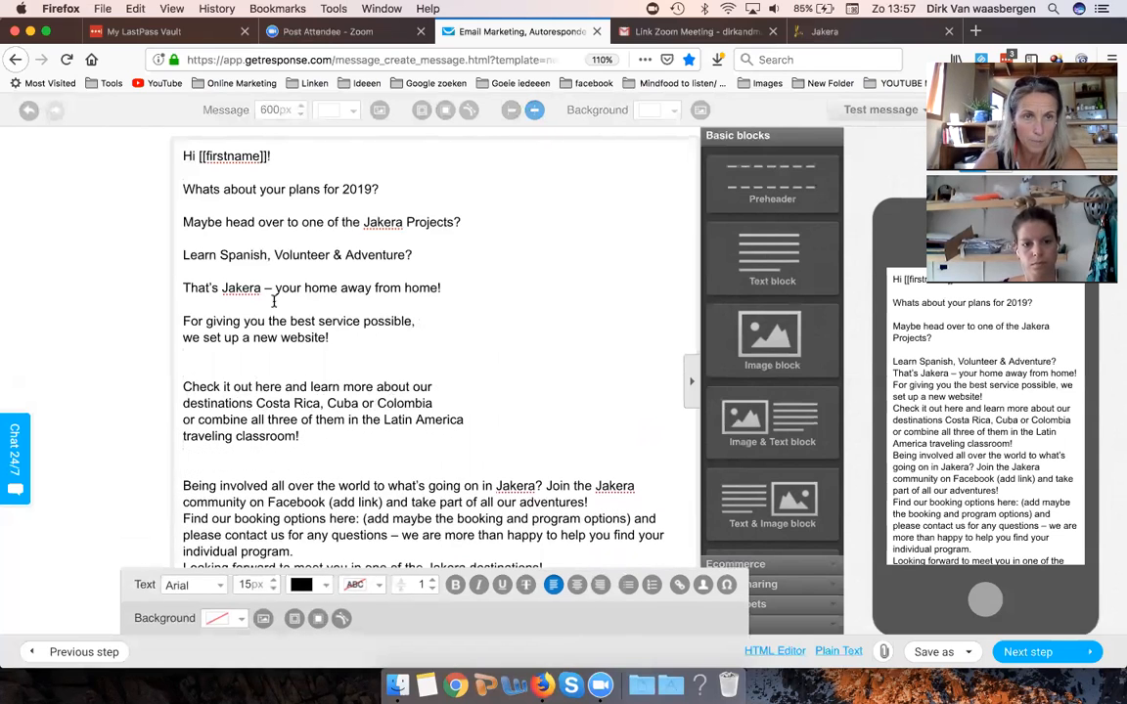
Step: Remove the surplus blank line above the "Check it out here" paragraph and the one above "Being involved"
click(193, 365)
key(BackSpace)
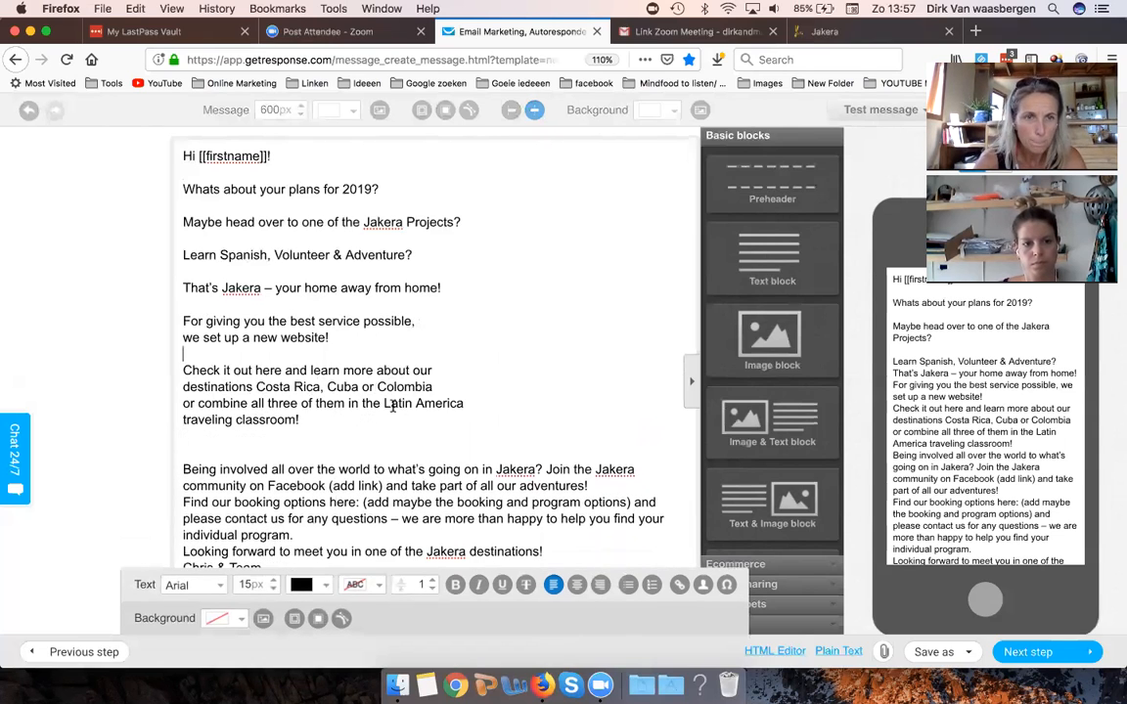
click(207, 453)
key(BackSpace)
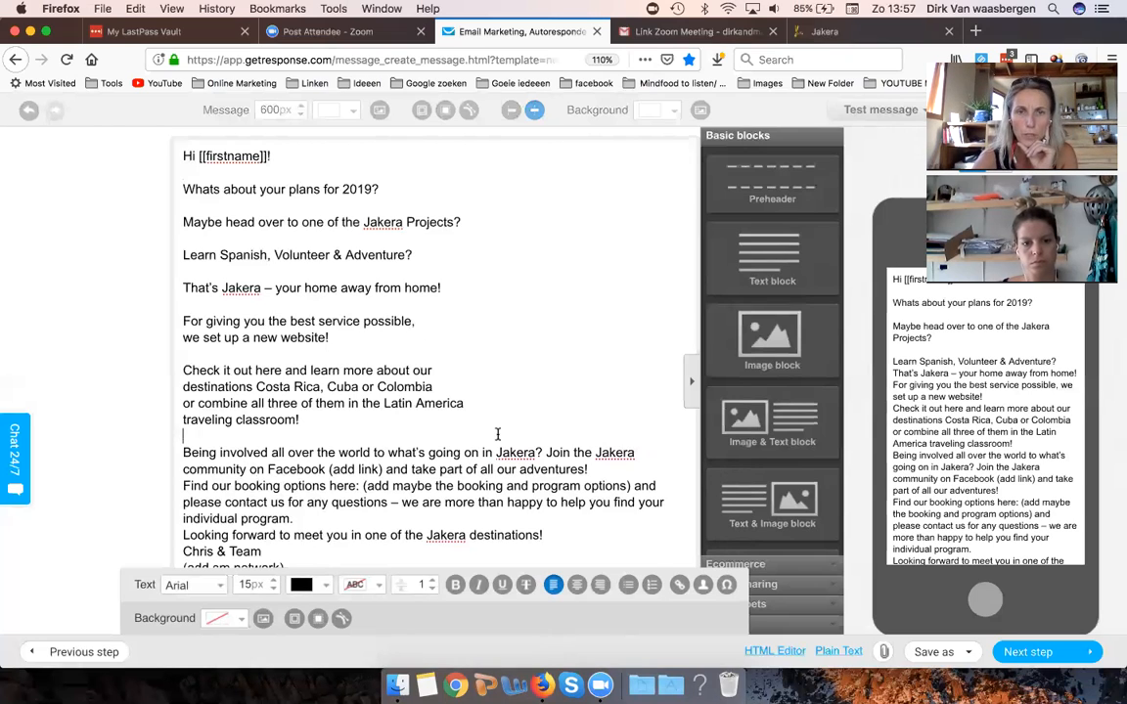
Step: Break the "Being involved" sentence after "what's going" and start a separate paragraph at "Join the Jakera community", keeping "on Facebook" on one line
click(463, 453)
key(Return)
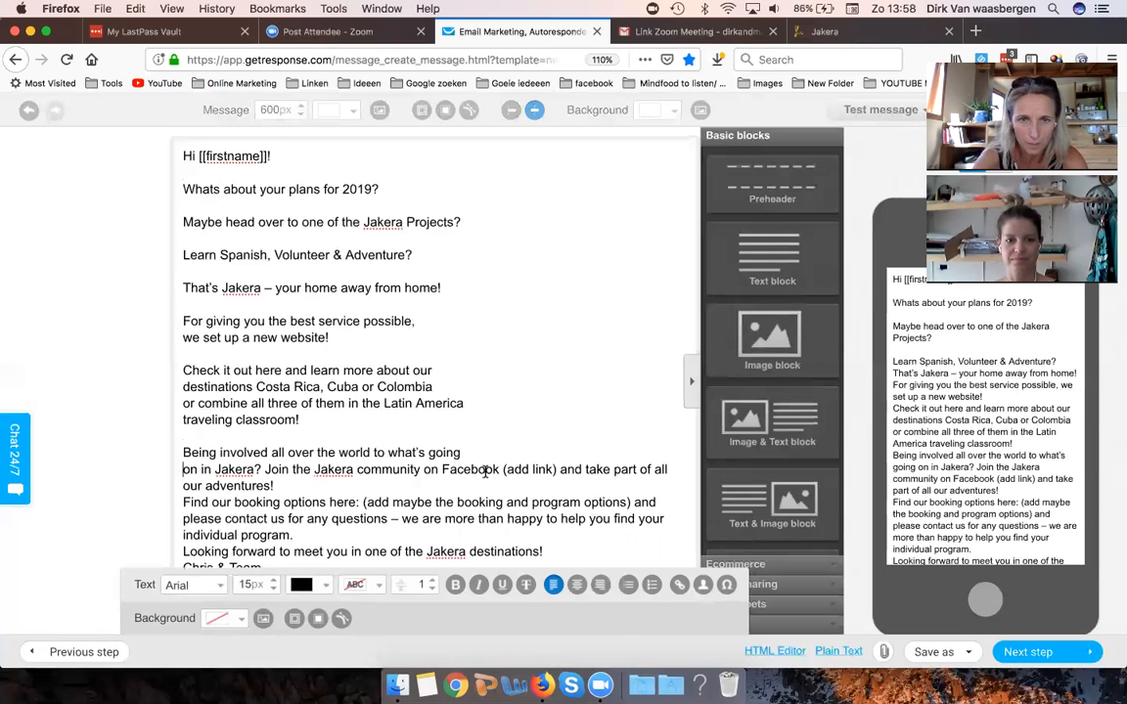
click(442, 469)
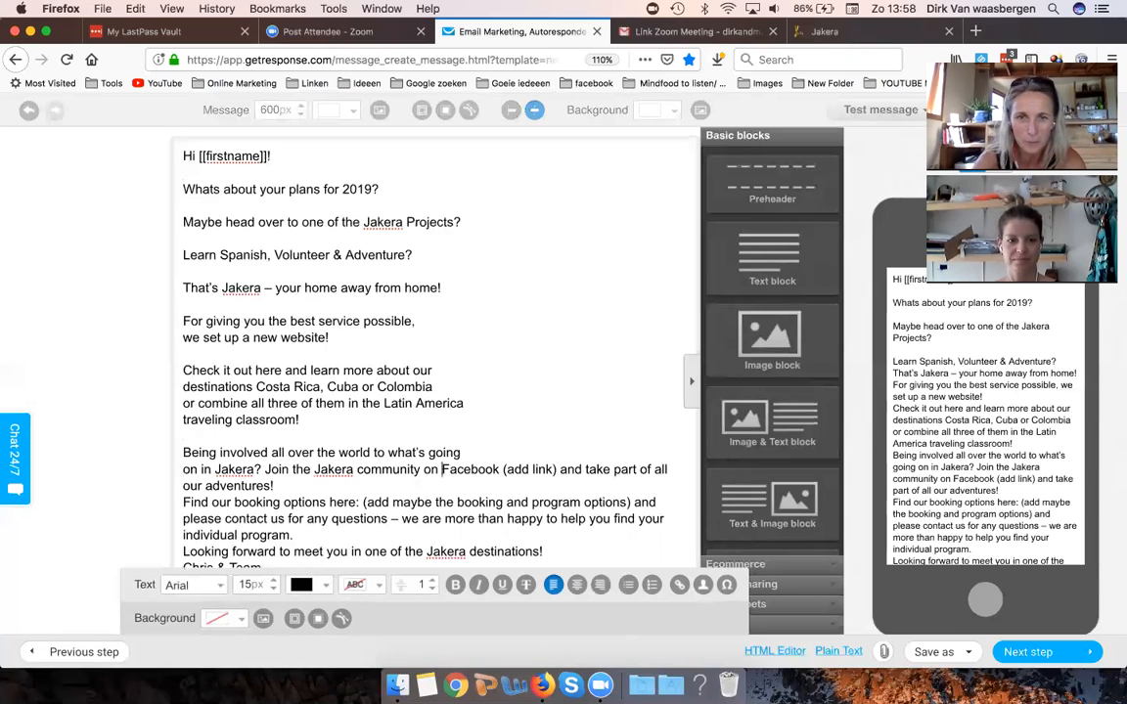
key(Return)
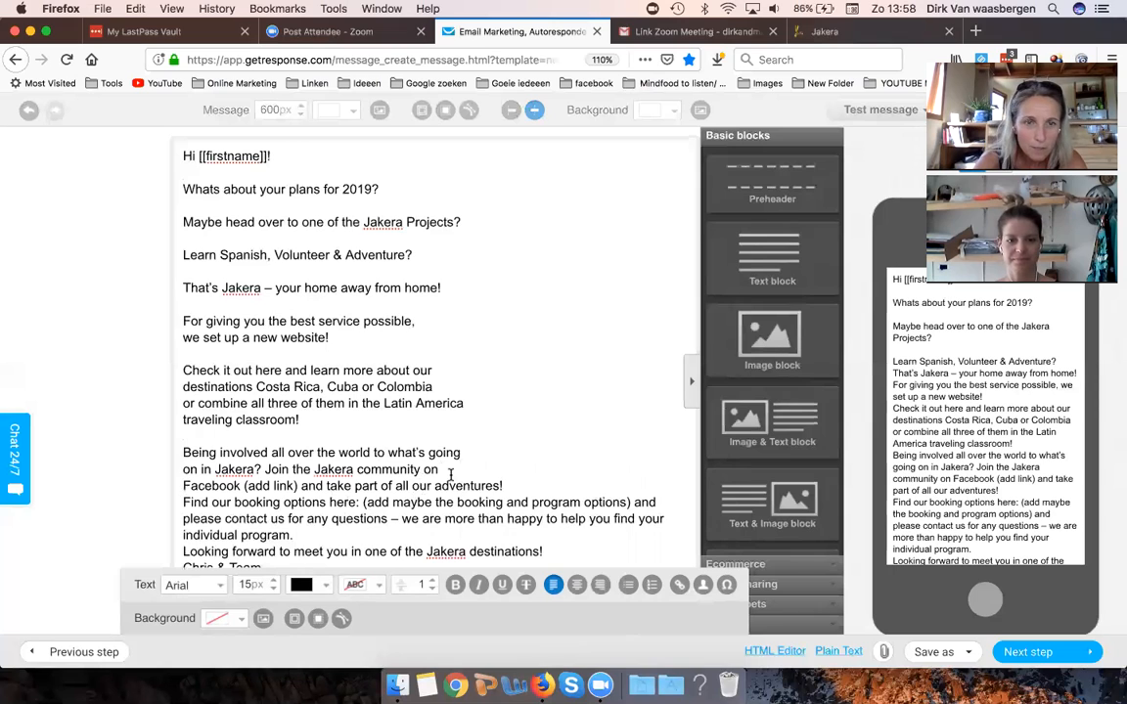
click(264, 470)
key(Return)
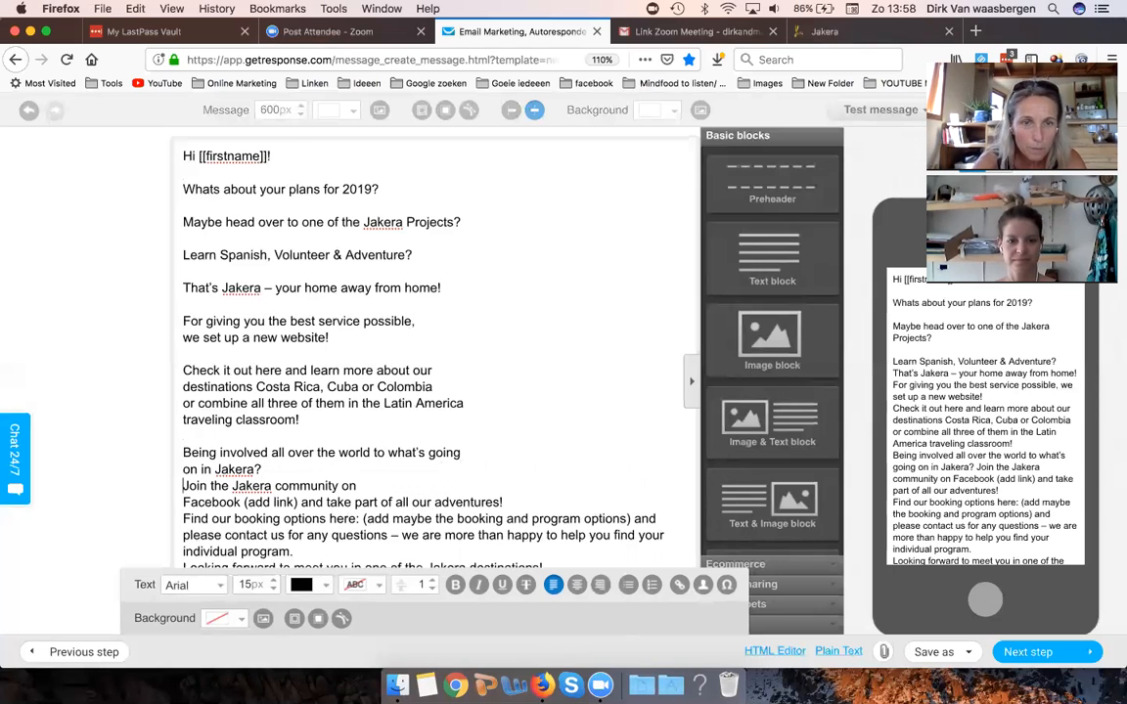
key(Return)
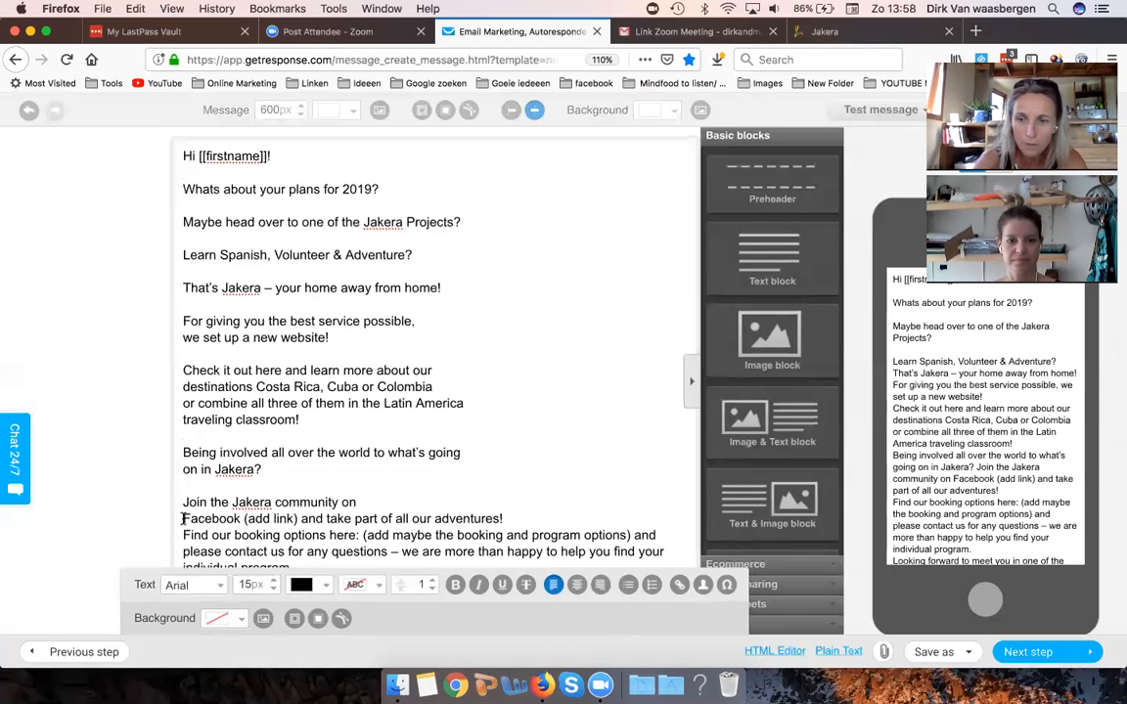
key(BackSpace)
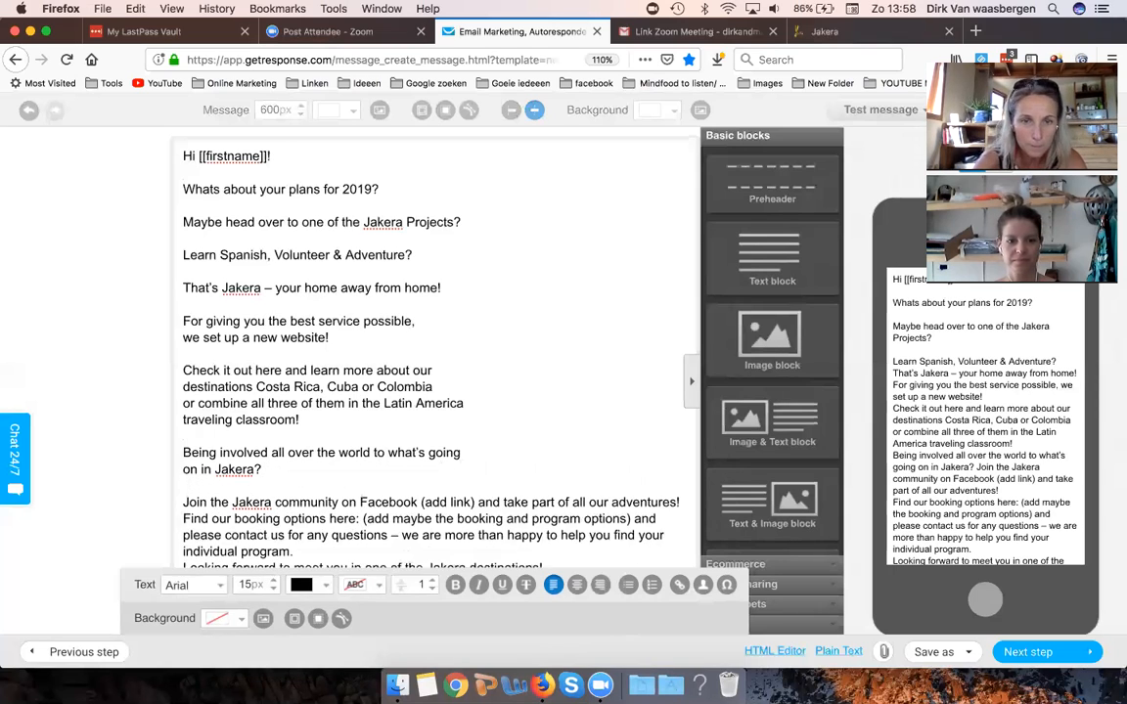
Step: Break the "Join the Jakera community" paragraph after "(add link)" and insert two blank lines after "adventures!"
click(475, 502)
key(Return)
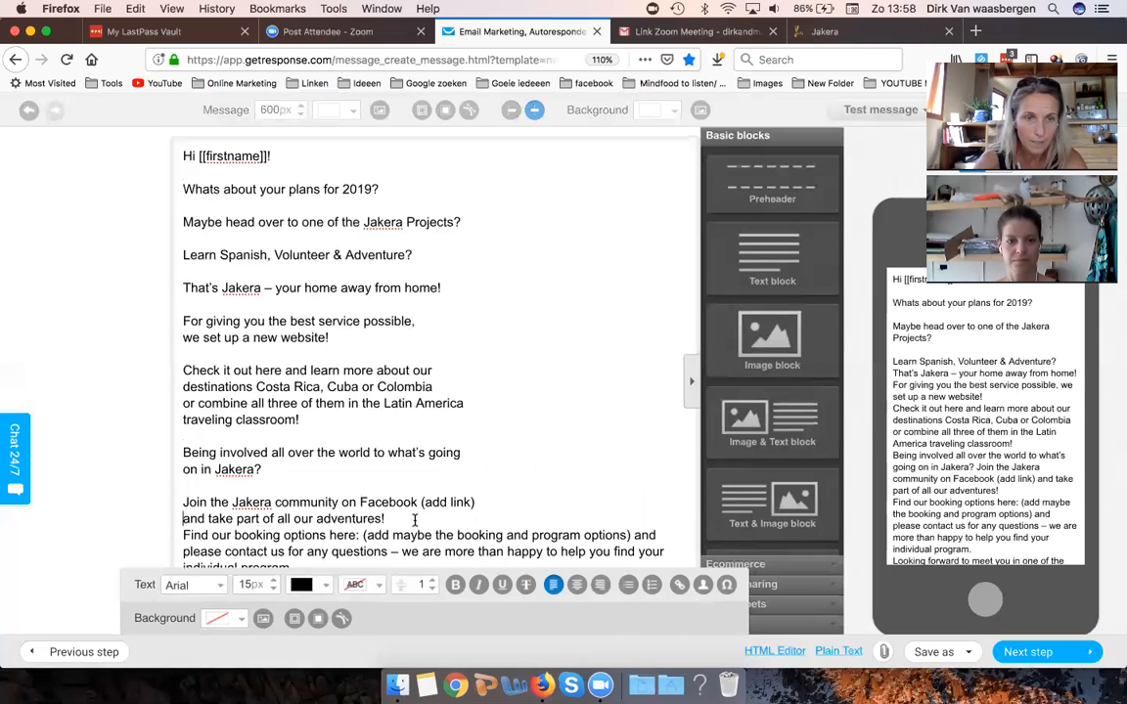
click(379, 519)
key(Return)
key(Return)
Step: Put "(add maybe the booking and program options)" on its own line and start a new paragraph at "and please contact us"
scroll(333, 499, down, 2)
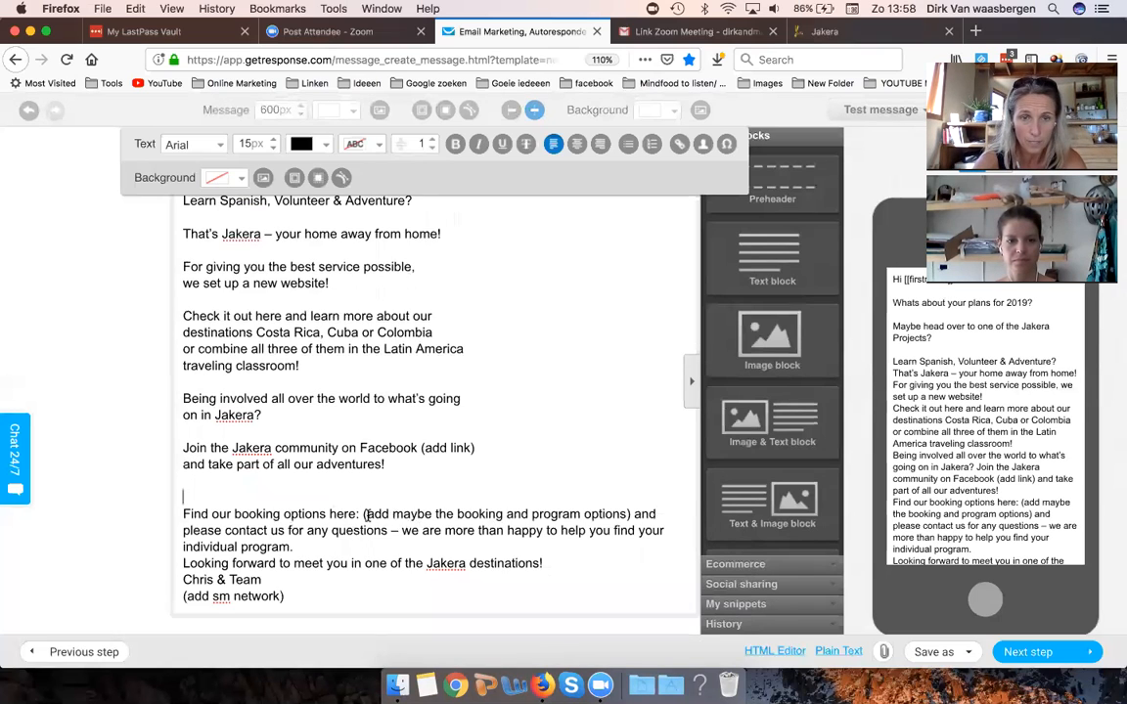
click(362, 514)
key(Return)
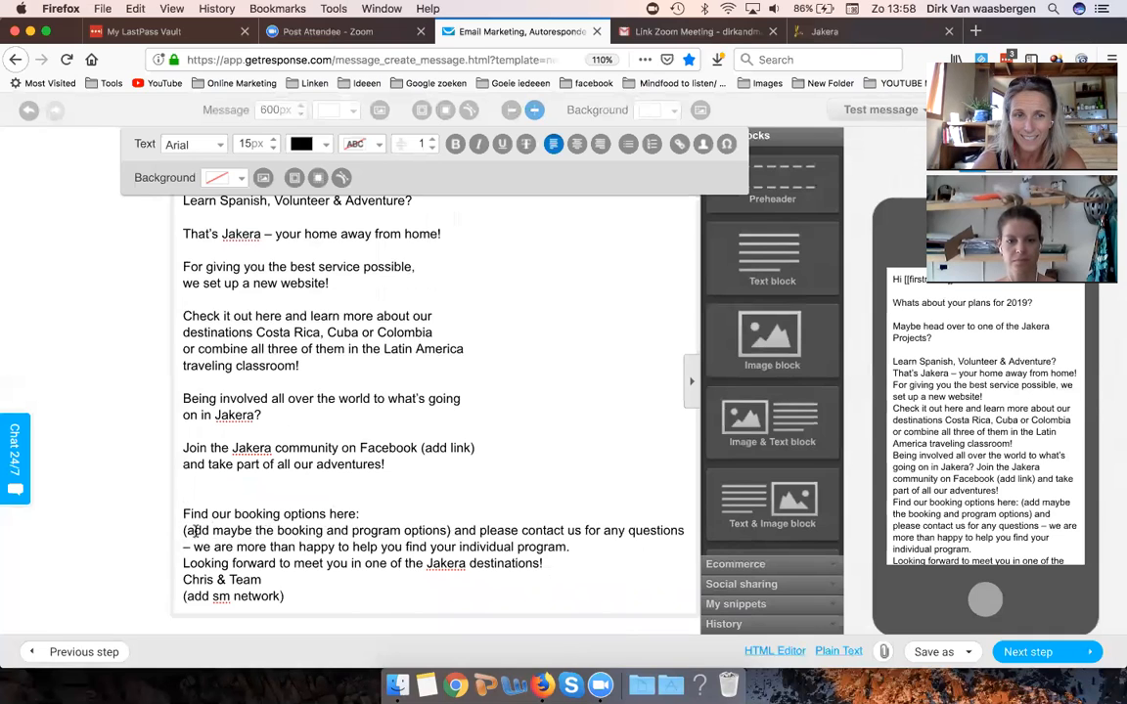
drag(176, 532, 453, 533)
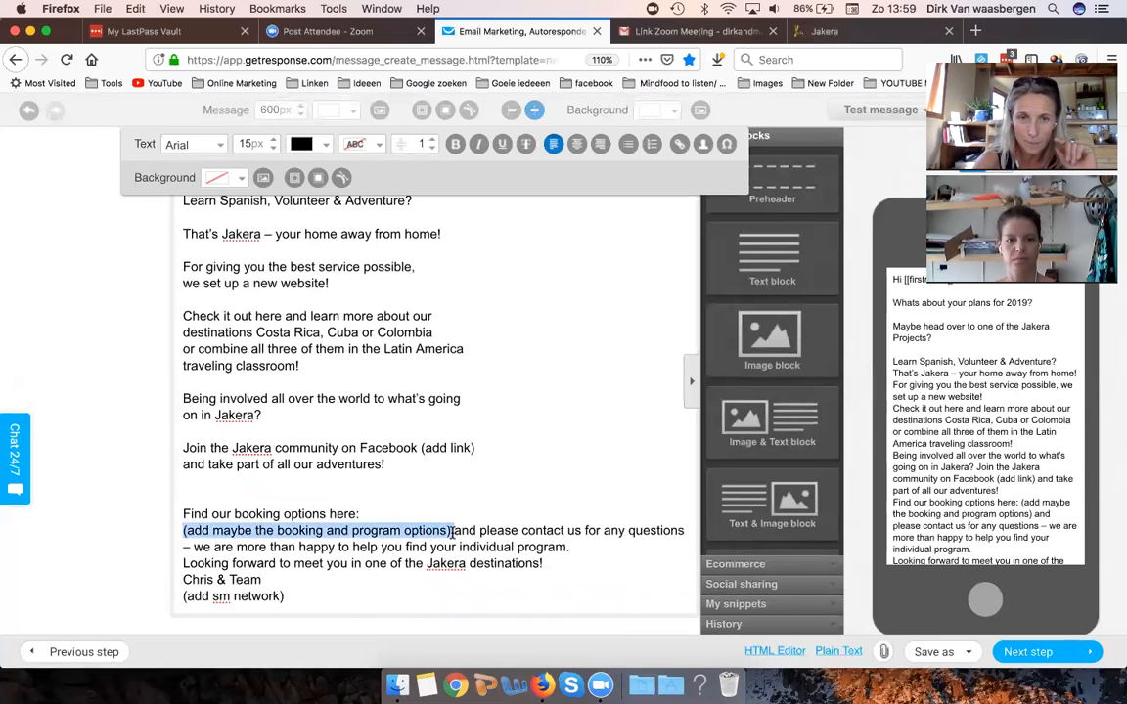
click(451, 530)
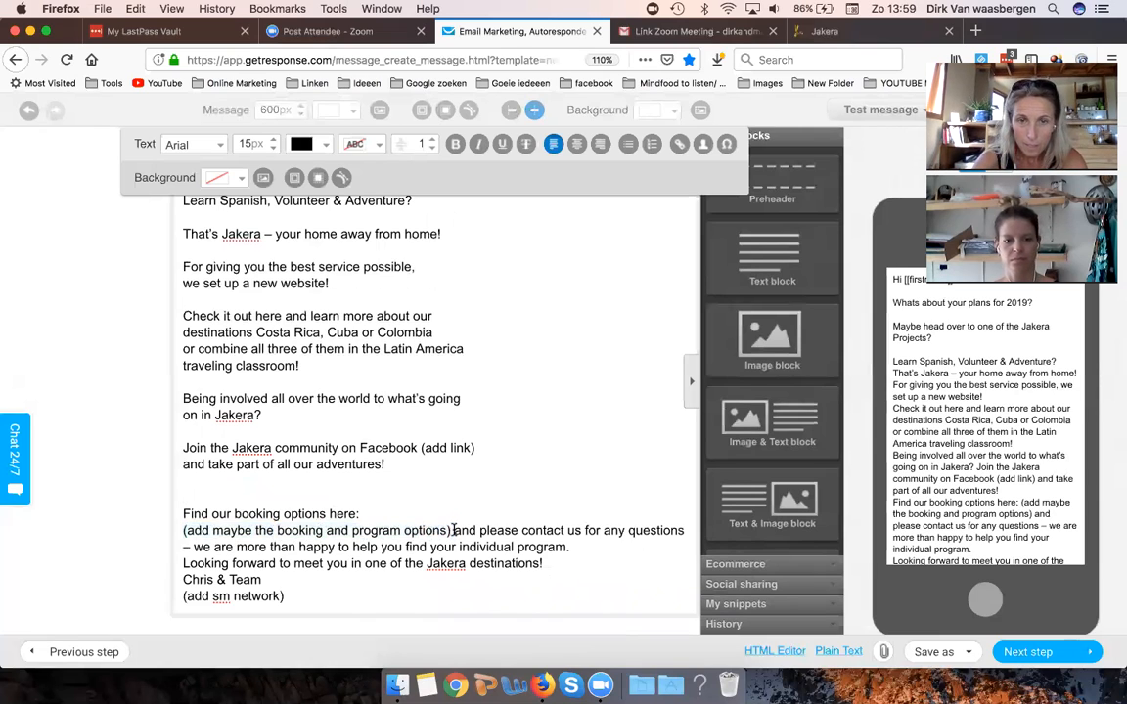
key(Return)
key(Return)
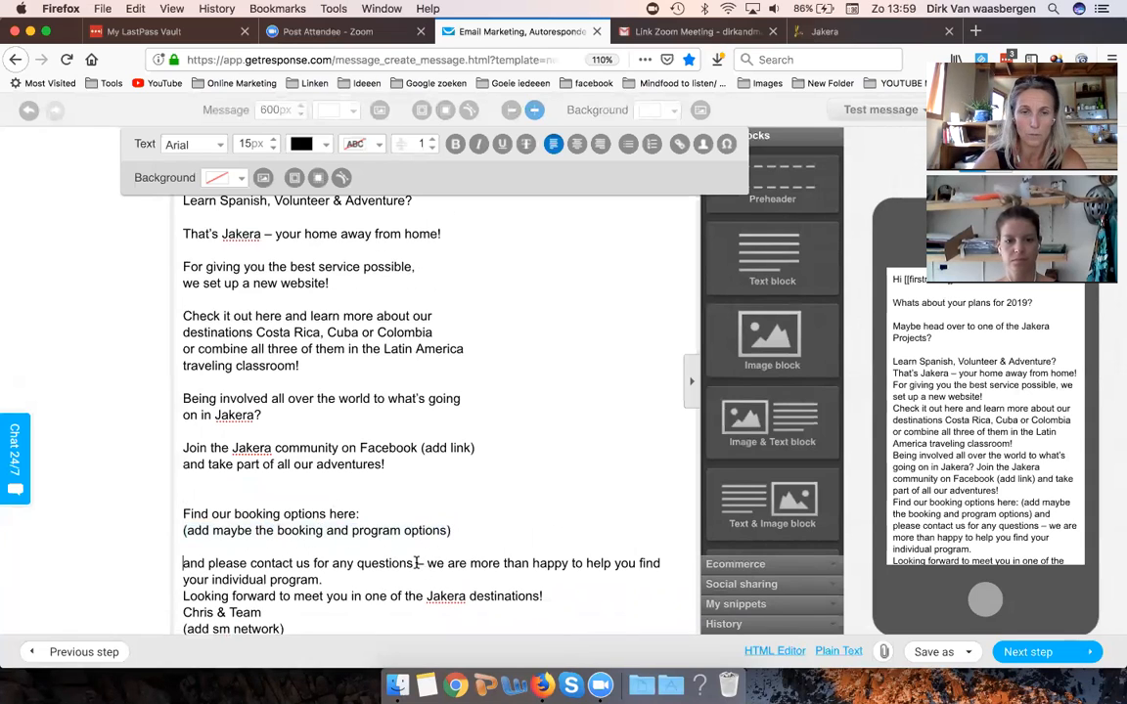
Step: Break the "and please contact us" paragraph after "we" and "individual", and leave one blank line after "program."
scroll(457, 544, down, 1)
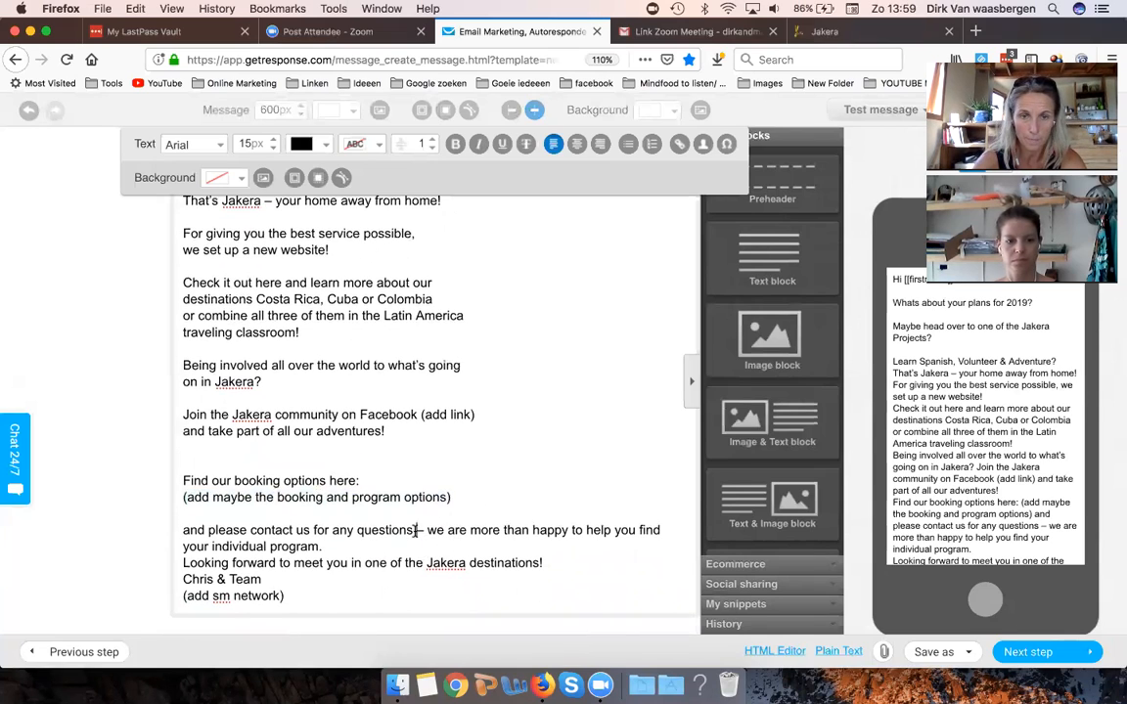
click(450, 531)
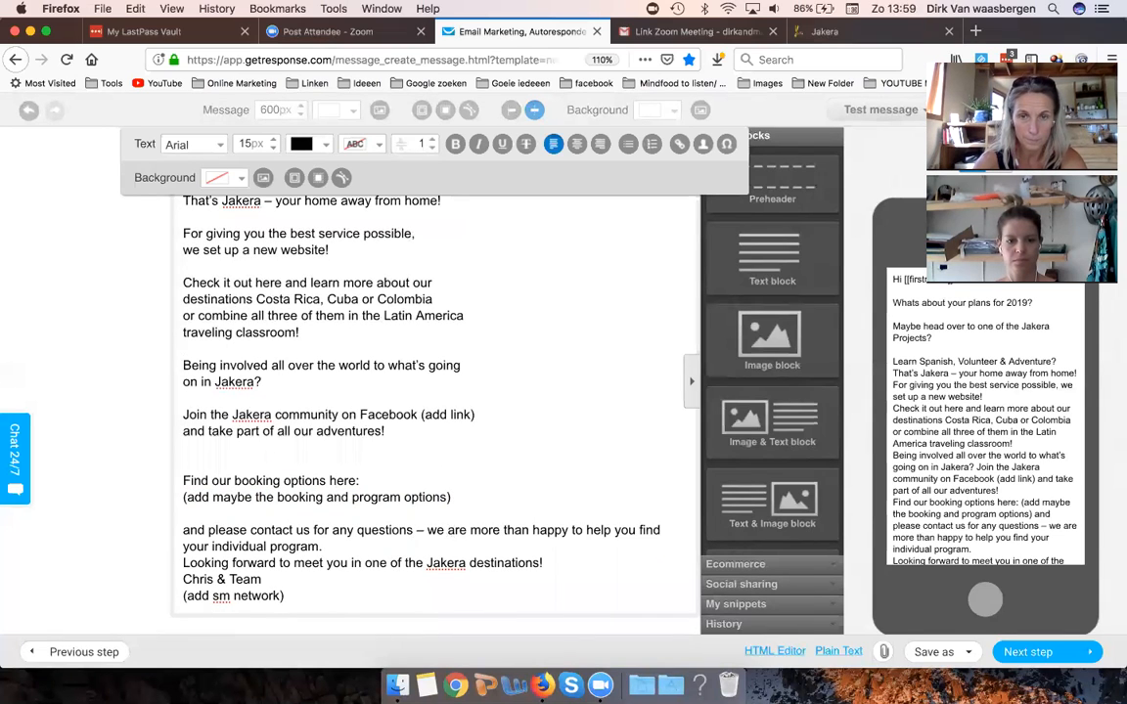
key(Return)
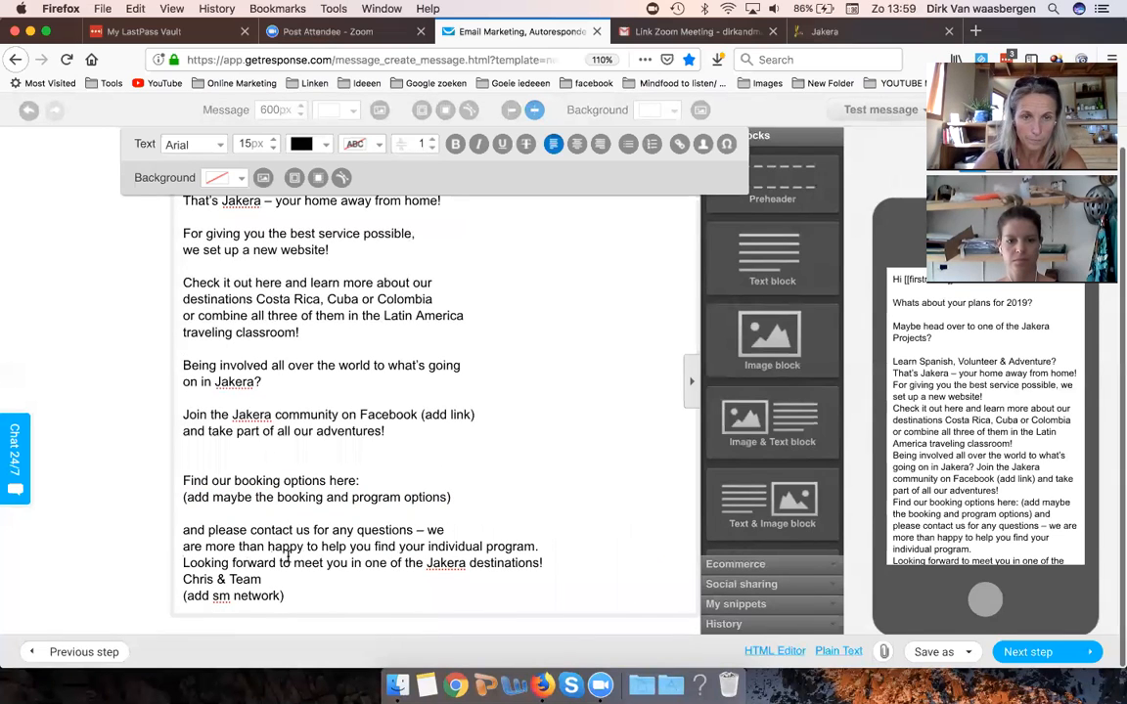
click(485, 546)
key(Return)
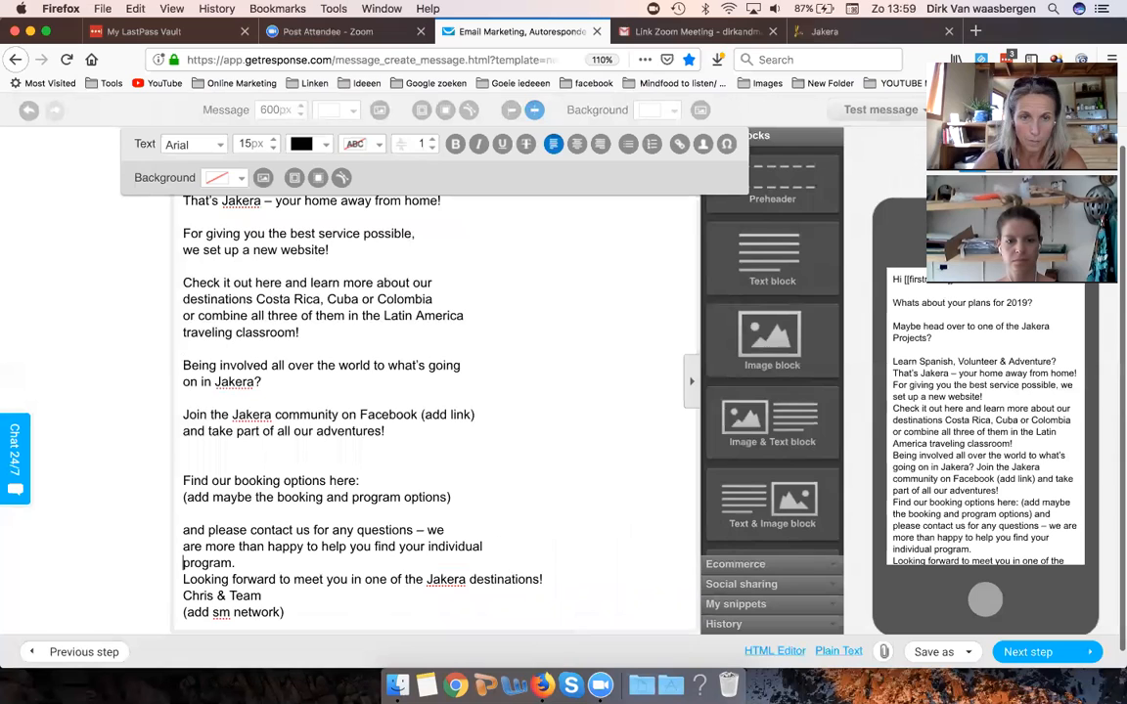
click(243, 564)
key(Return)
scroll(204, 544, down, 1)
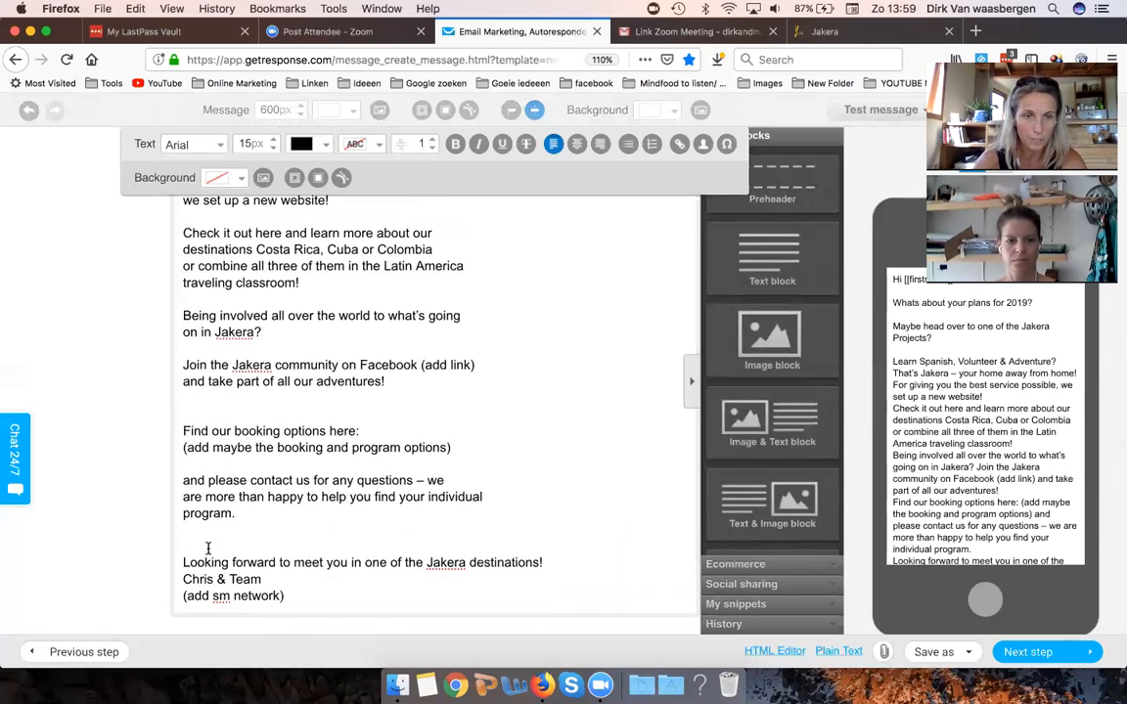
key(BackSpace)
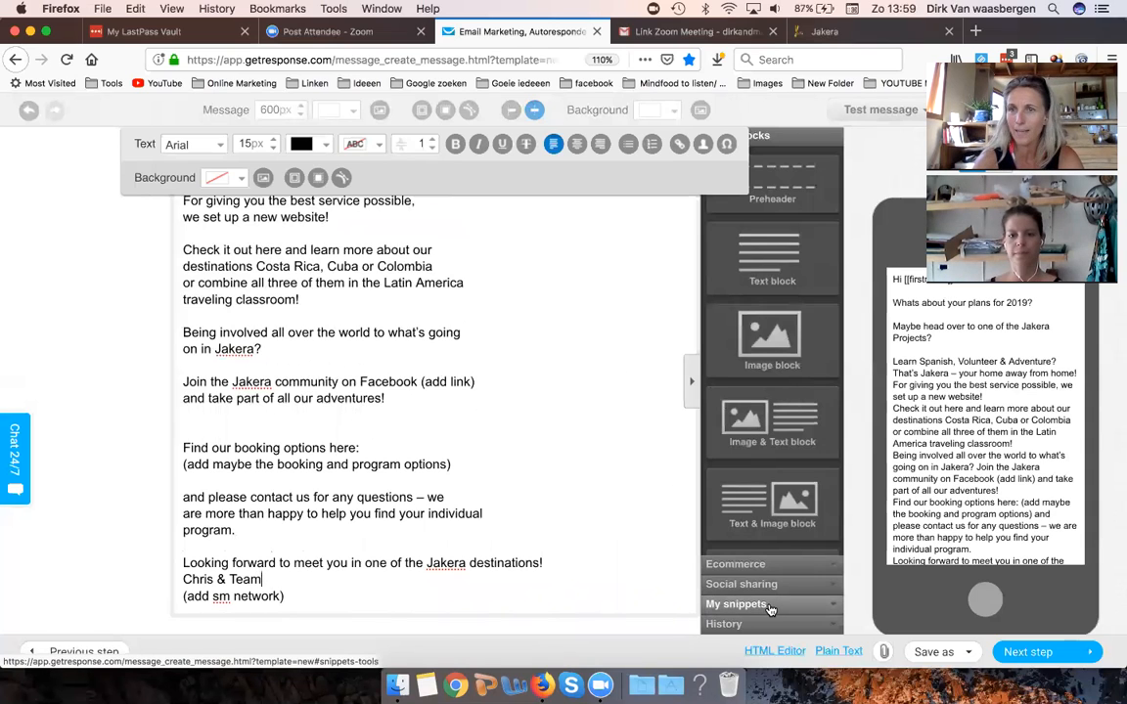
Step: Try the saved image snippet #ao3aaaa3 below the newsletter text and delete the inserted block
click(739, 604)
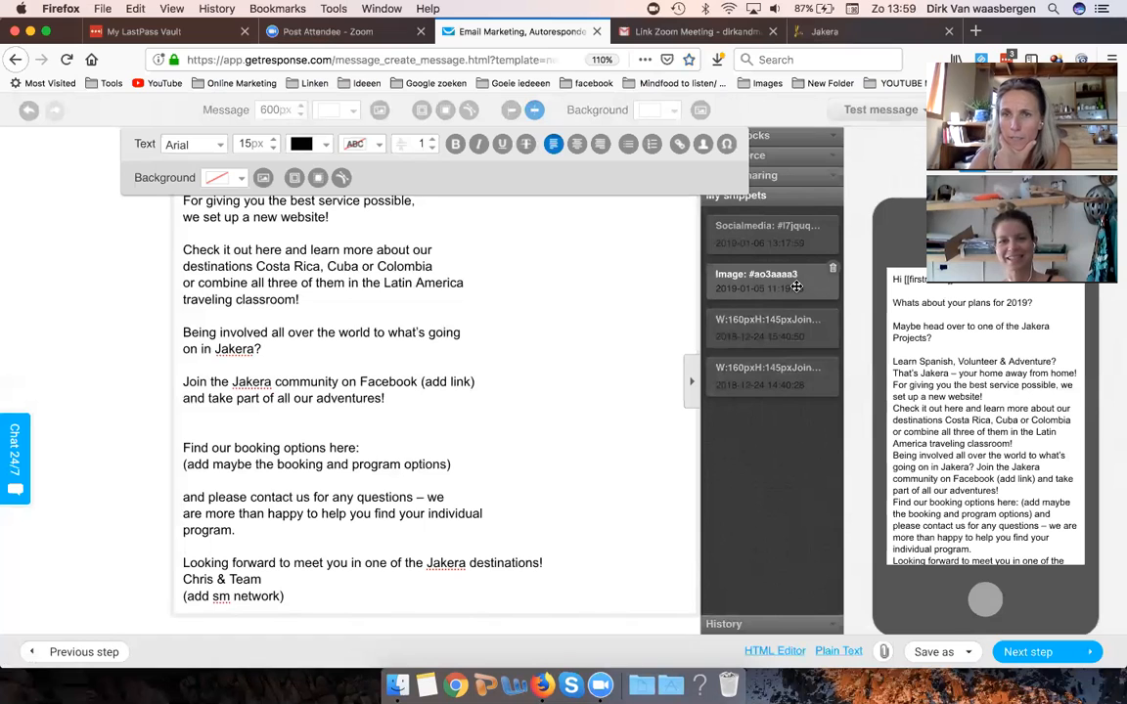
drag(796, 286, 426, 535)
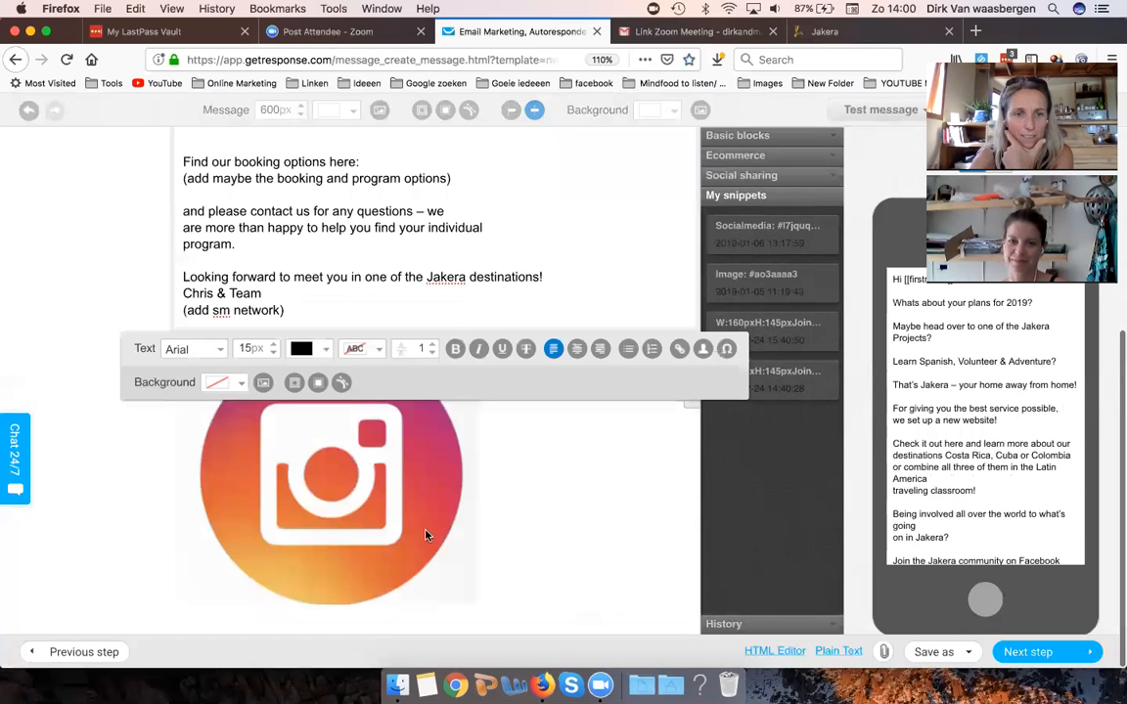
click(637, 486)
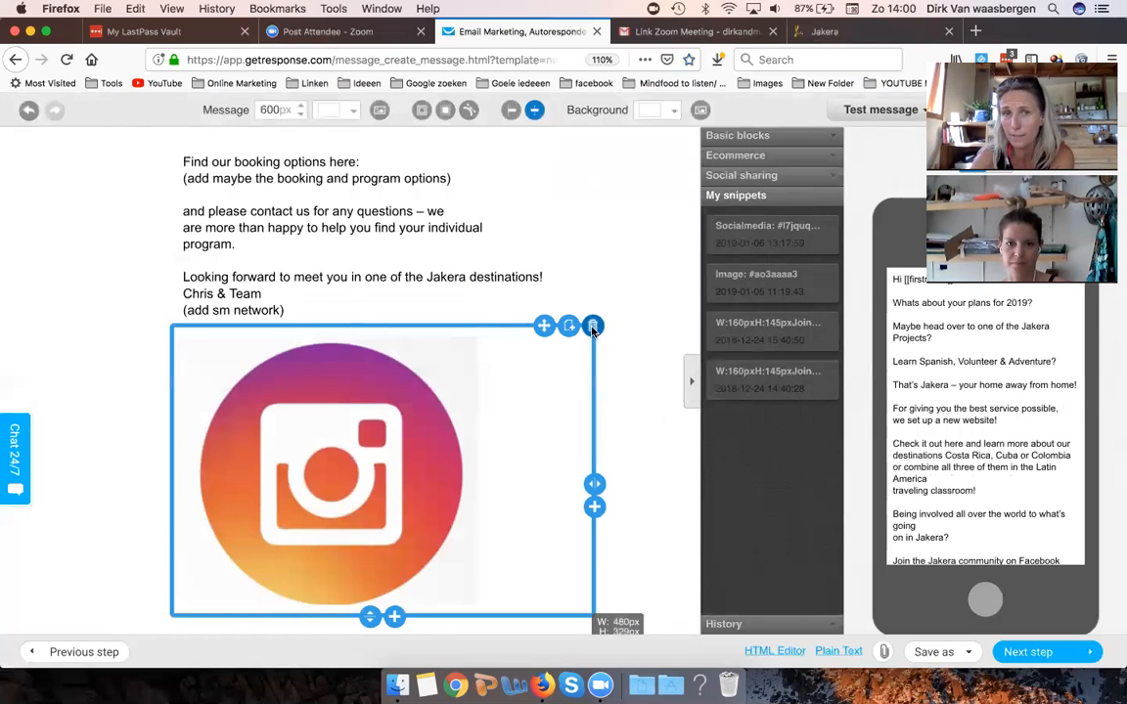
click(592, 326)
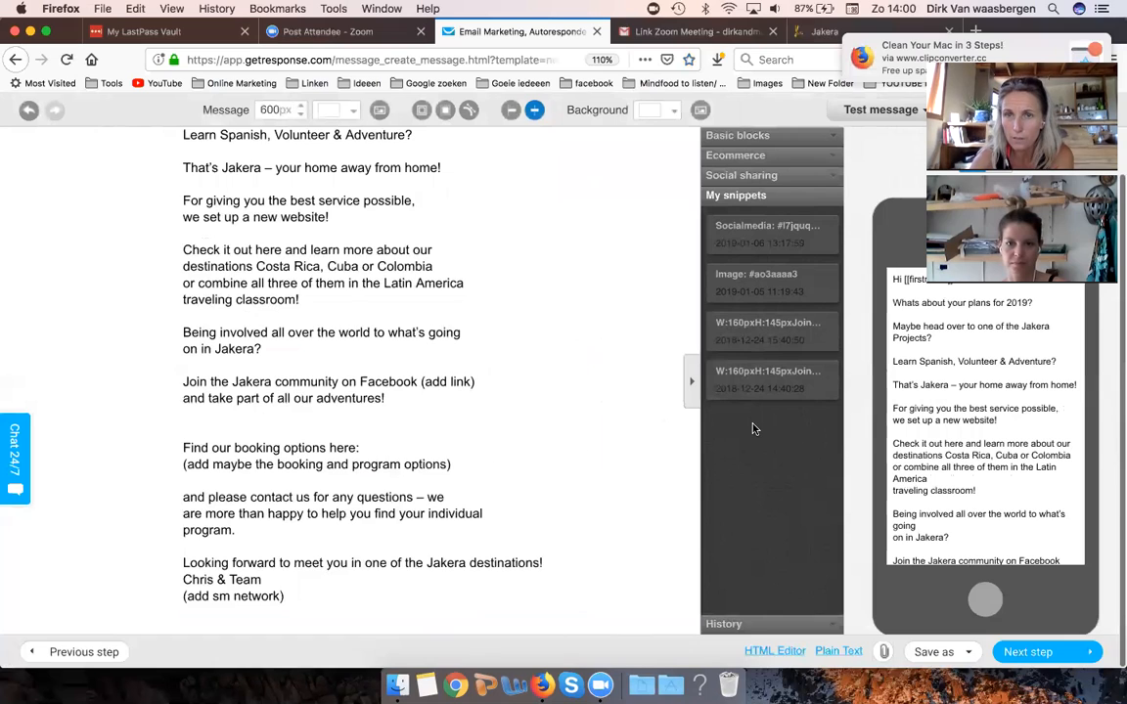
Step: Delete the saved Socialmedia snippet dated 2019-01-06 from the snippet collection
click(832, 222)
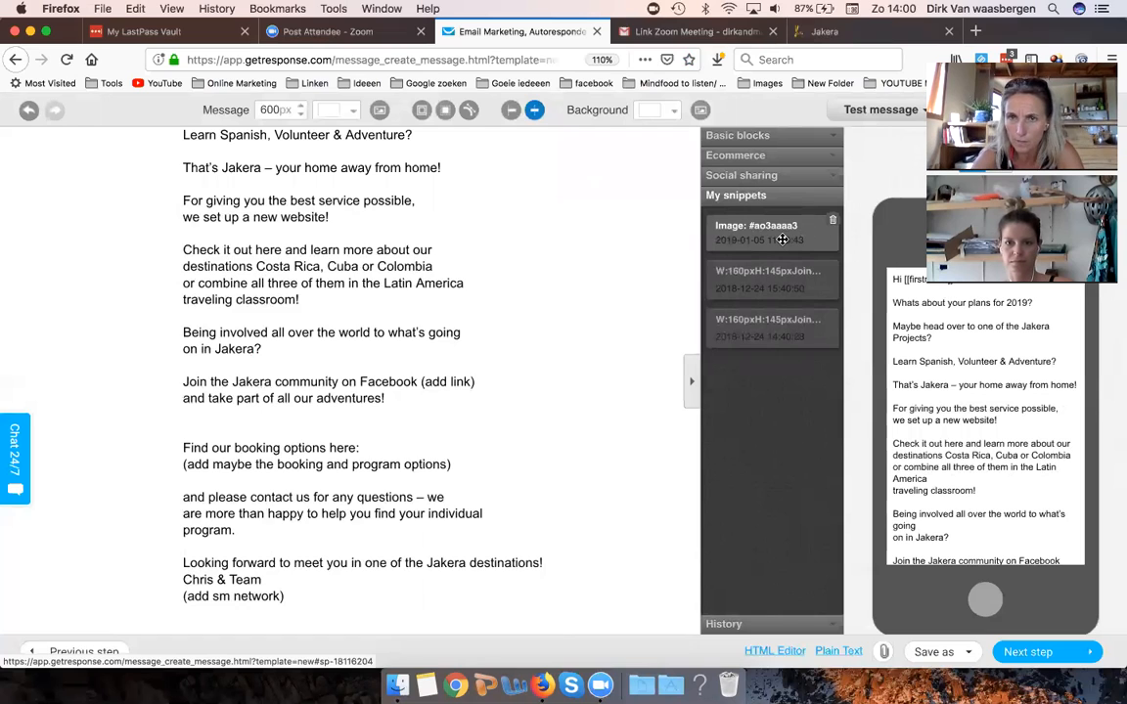
Step: Remove the inserted Instagram image block from the newsletter and delete the saved image snippet #ao3aaaa3 from the snippet collection
drag(782, 240, 323, 611)
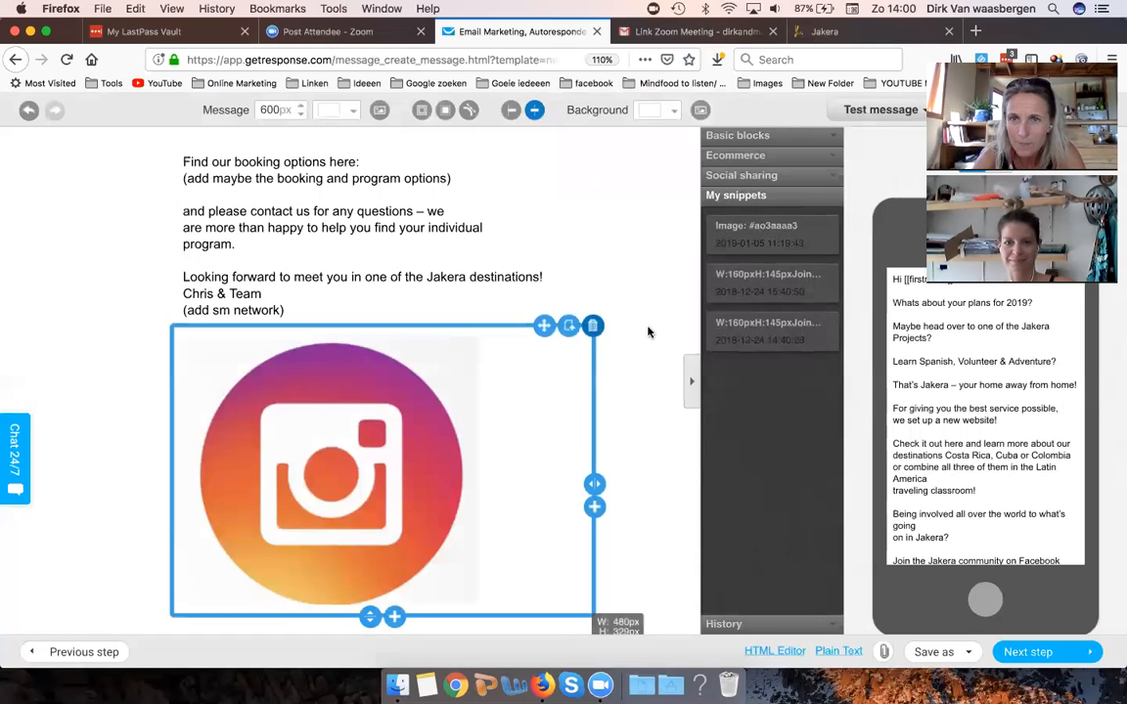
click(593, 326)
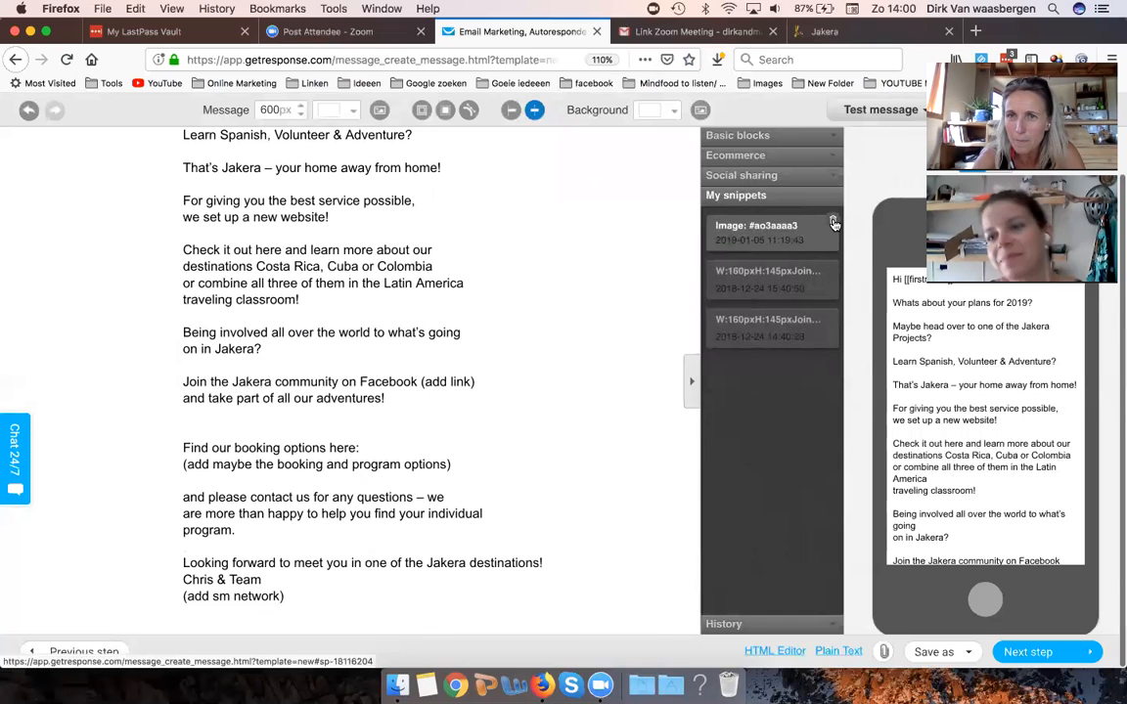
click(833, 223)
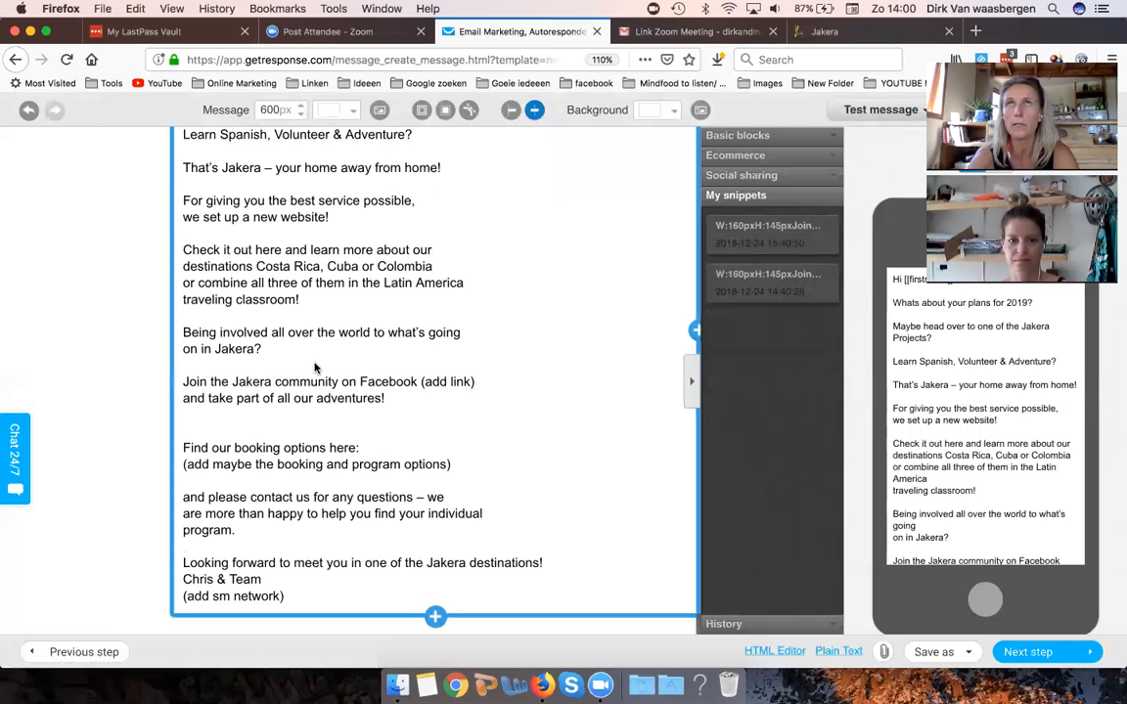
Step: Insert both saved social links snippets dated 2018-12-24 below the newsletter text
click(775, 237)
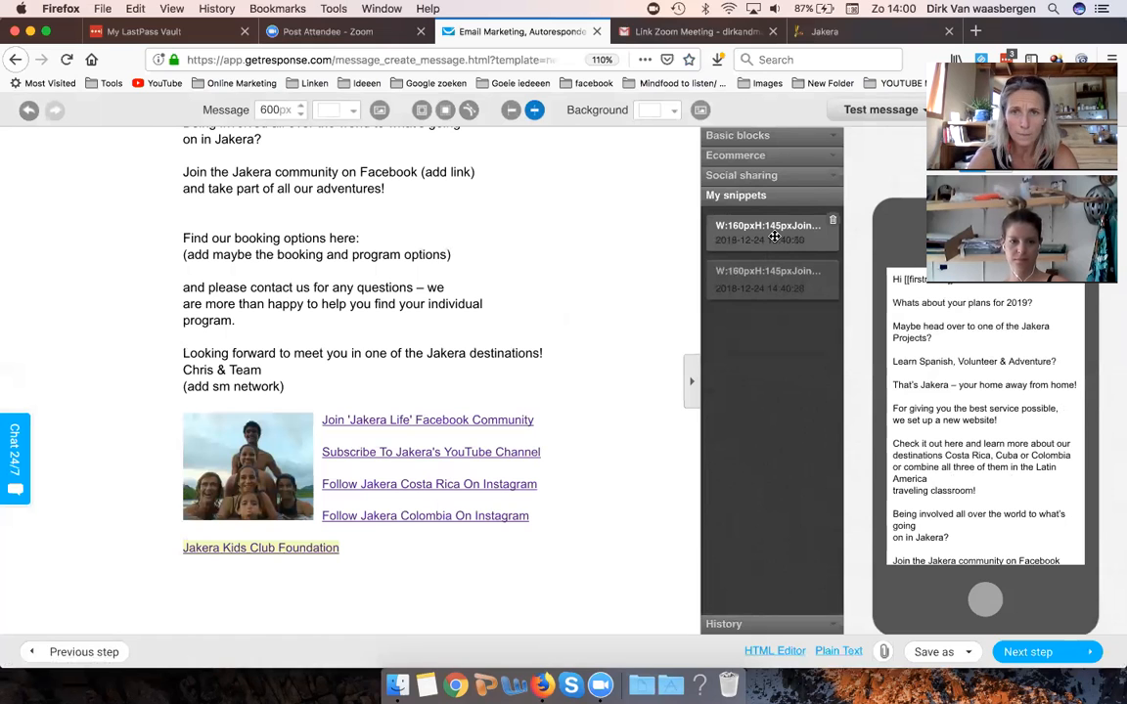
click(773, 284)
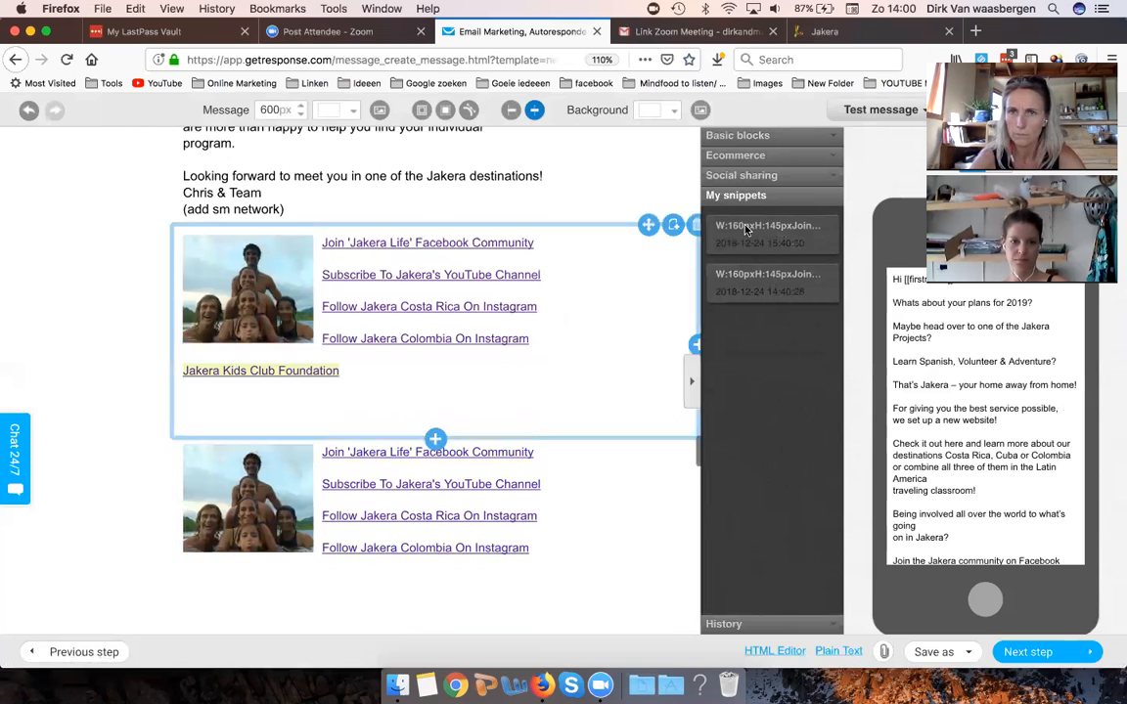
Step: Replace the photo in the upper social links block with the group picture 5d338fb7-51ff-4792 and save that block as a snippet
click(232, 275)
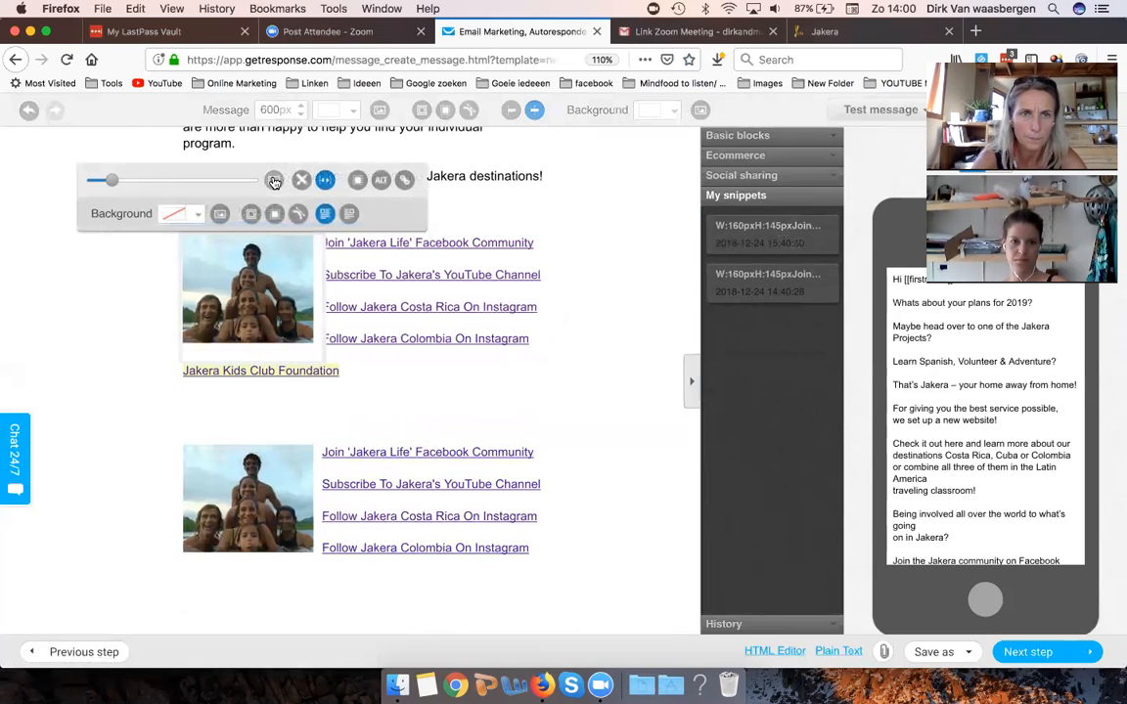
click(274, 179)
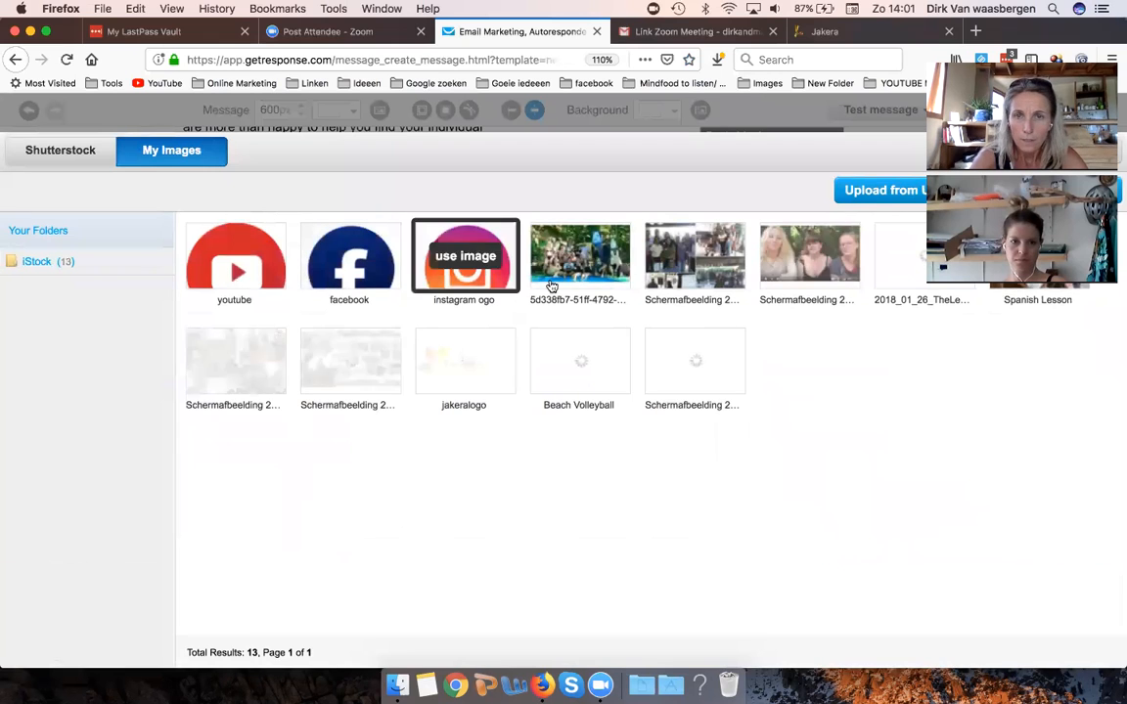
click(580, 258)
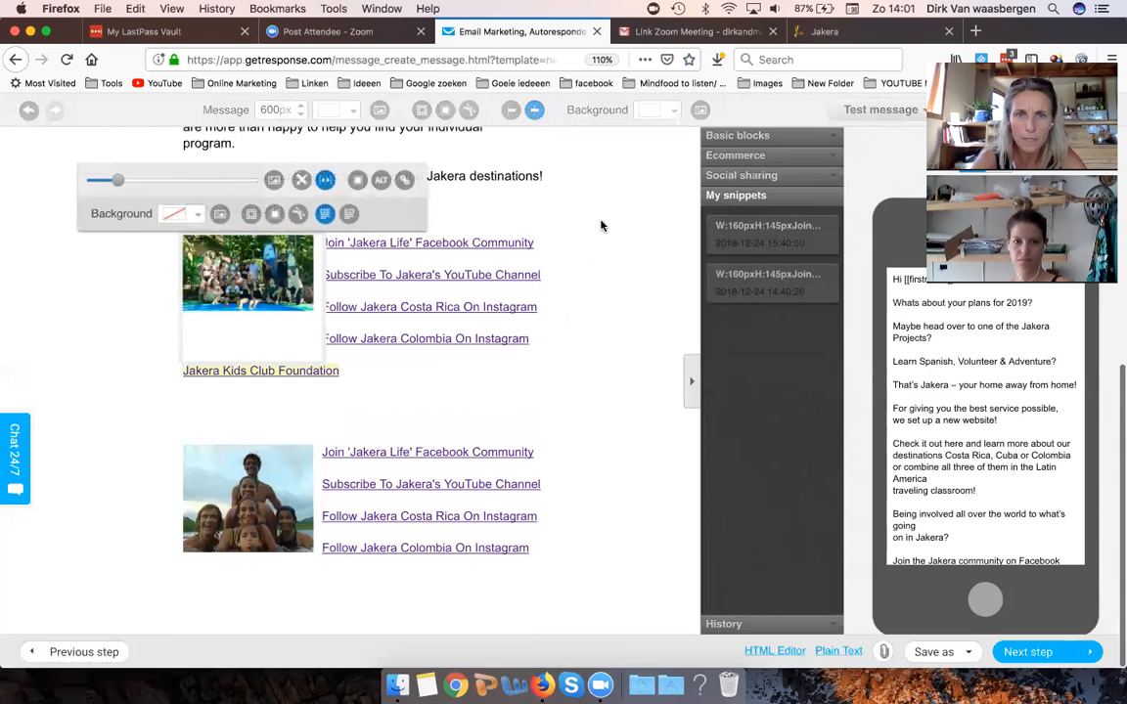
click(682, 234)
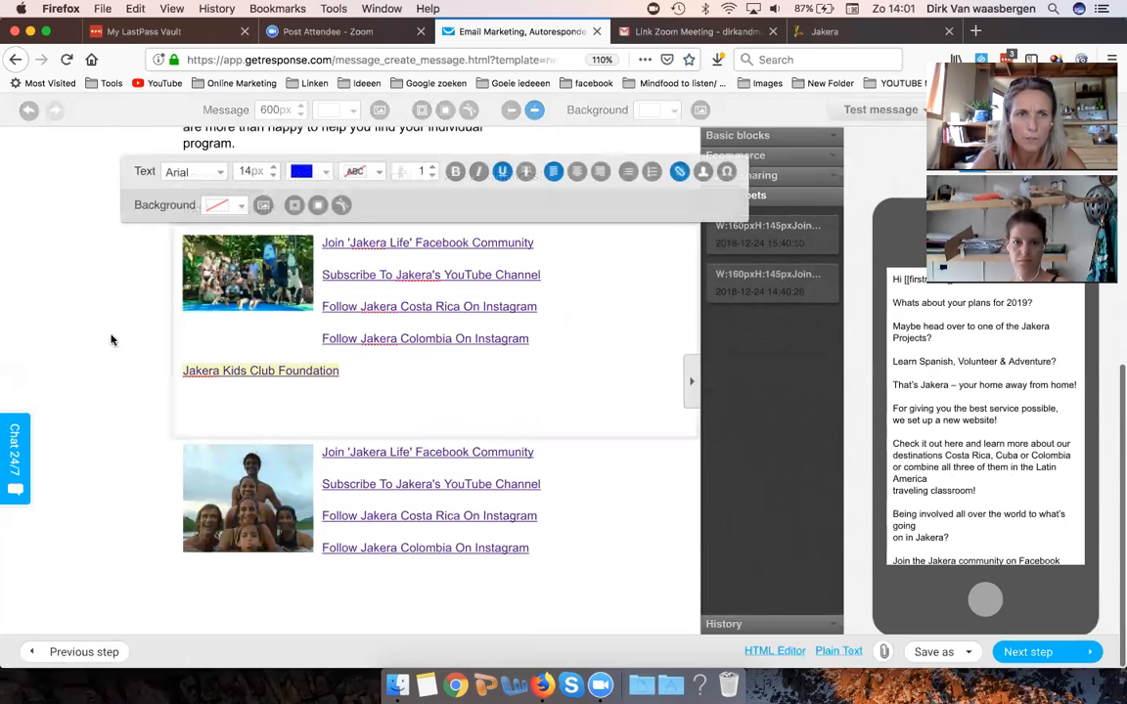
click(800, 314)
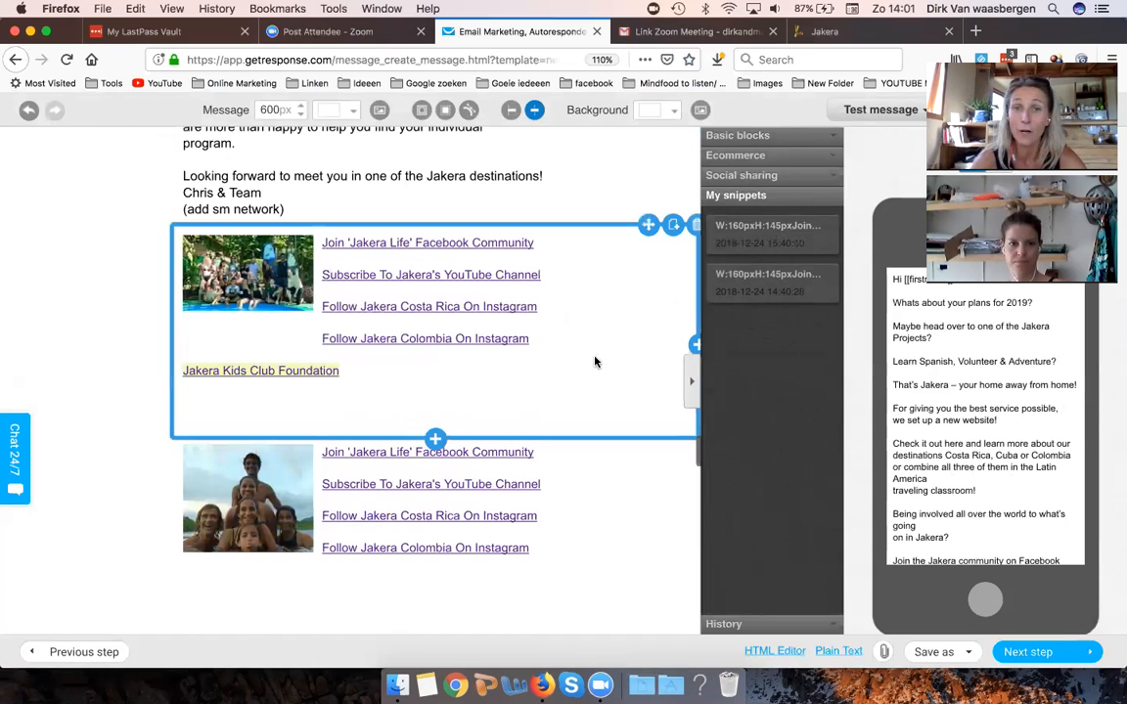
click(675, 229)
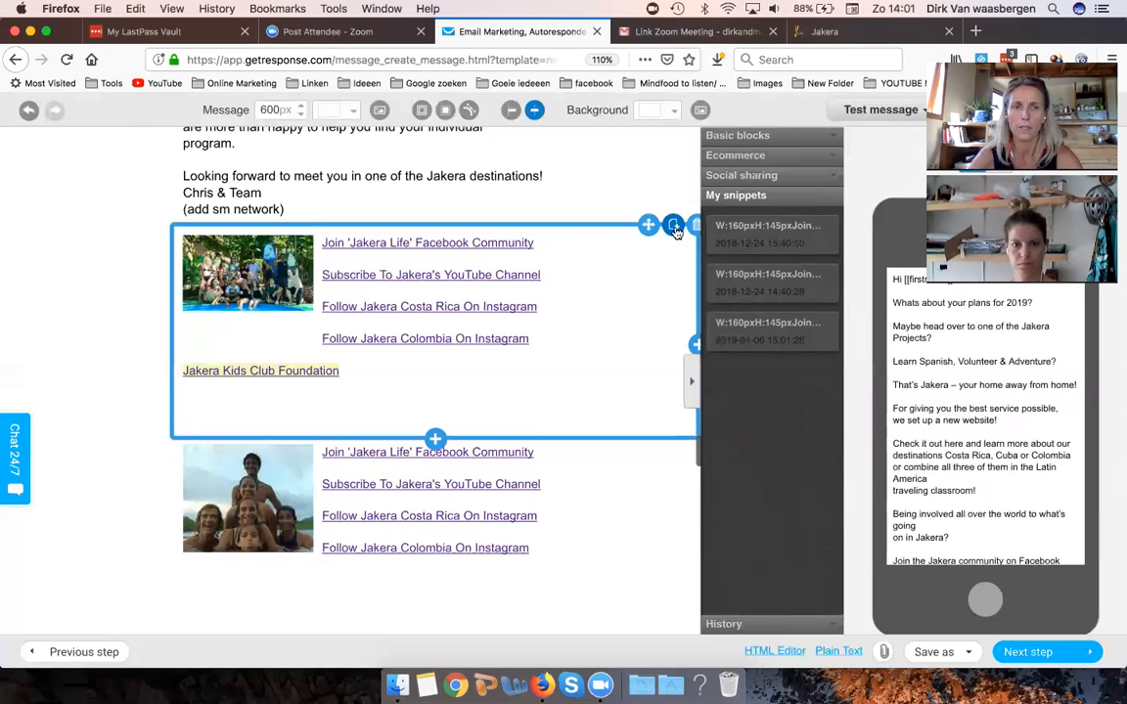
Step: Delete both social links blocks from the newsletter and insert the snippet saved on 2019-01-06 below the text
click(279, 445)
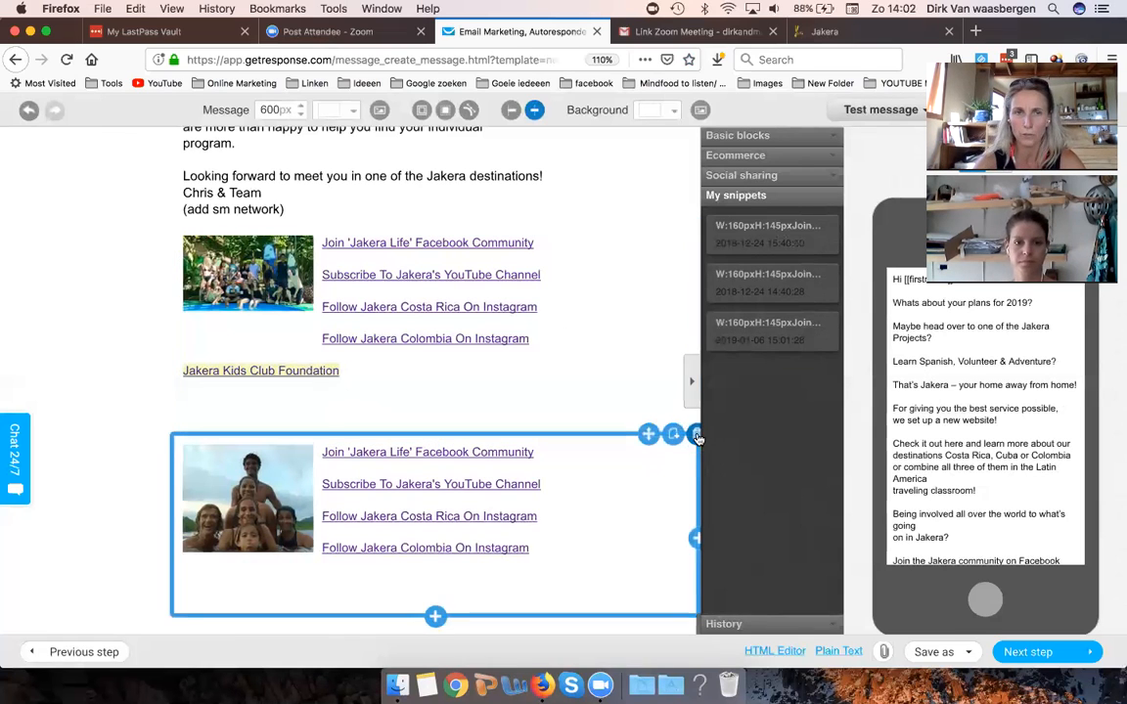
click(694, 434)
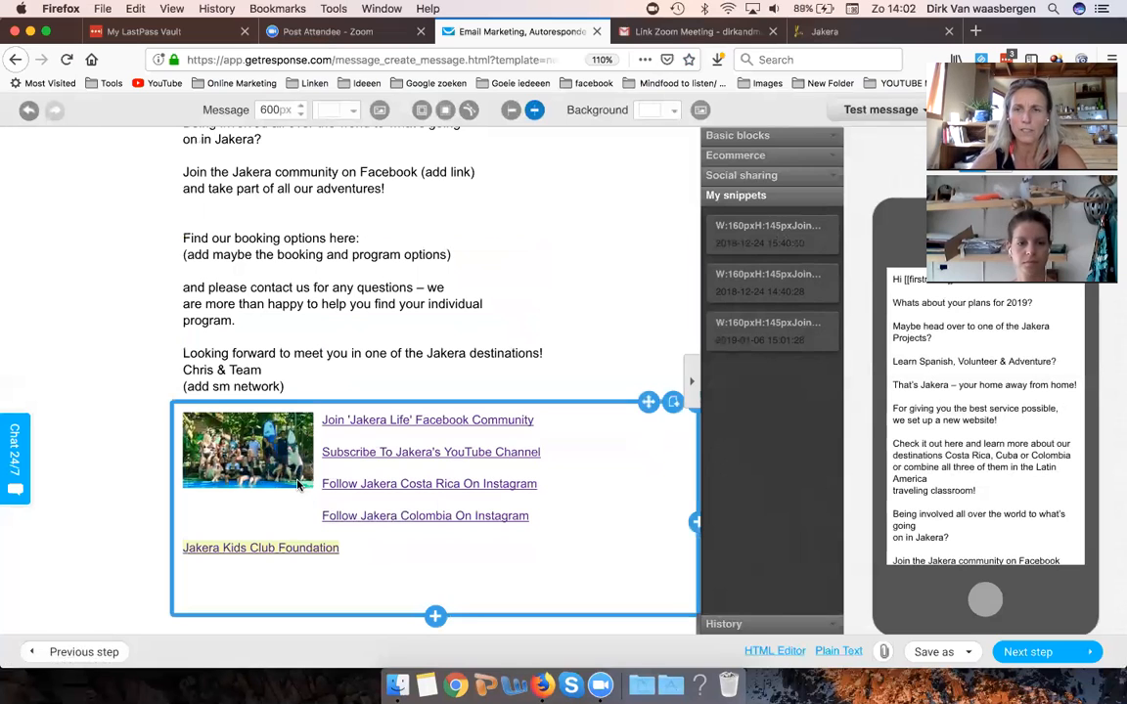
click(693, 386)
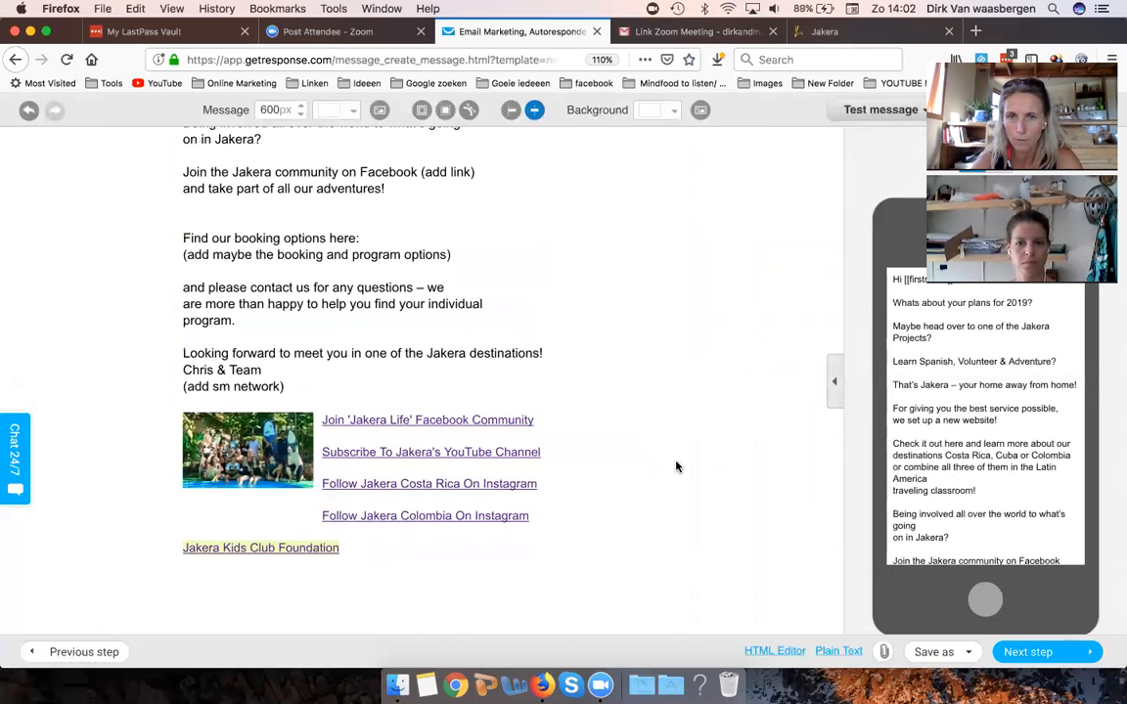
click(834, 384)
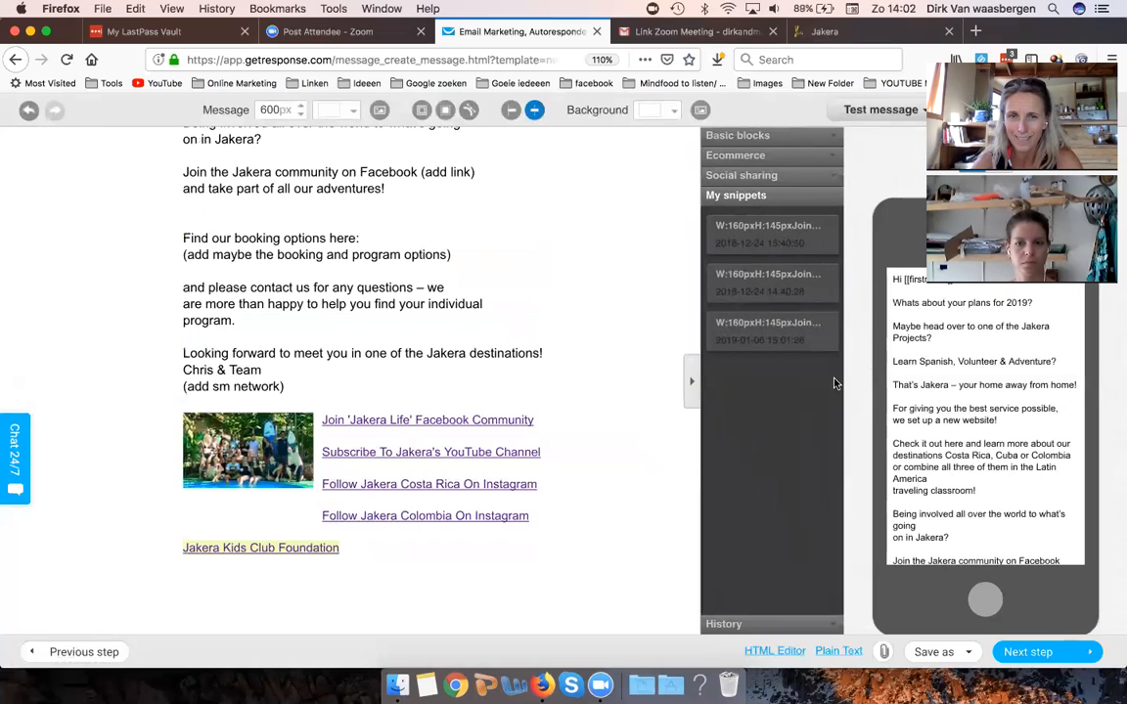
click(691, 384)
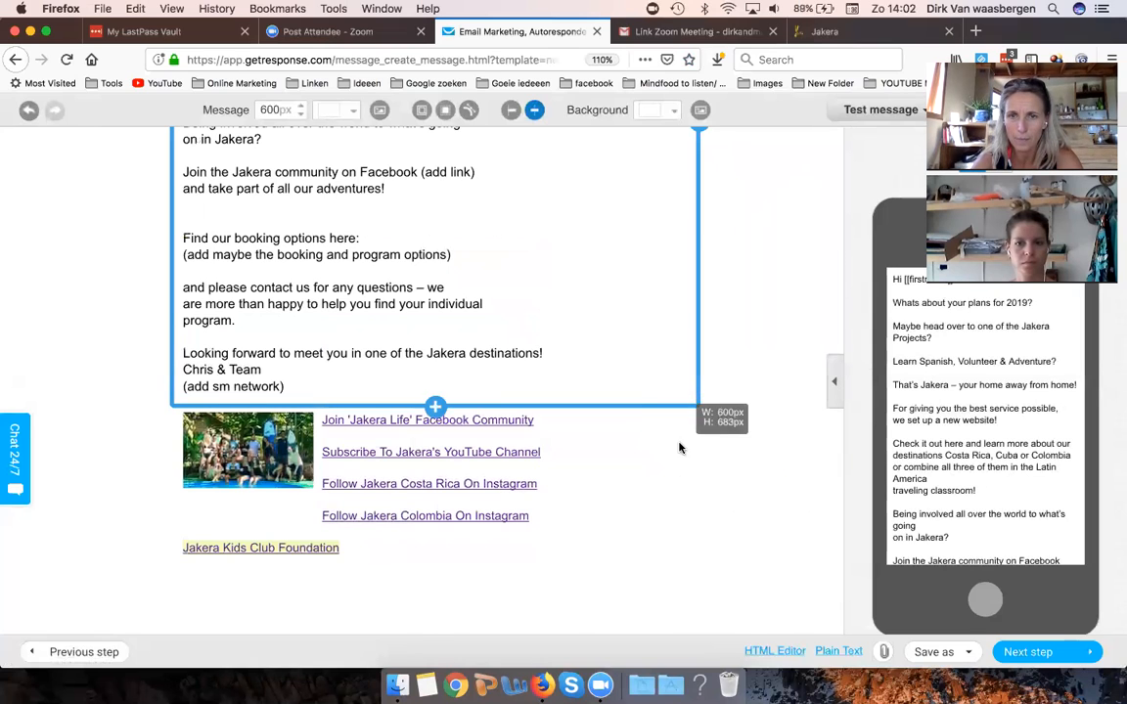
mouse_move(544, 447)
click(698, 402)
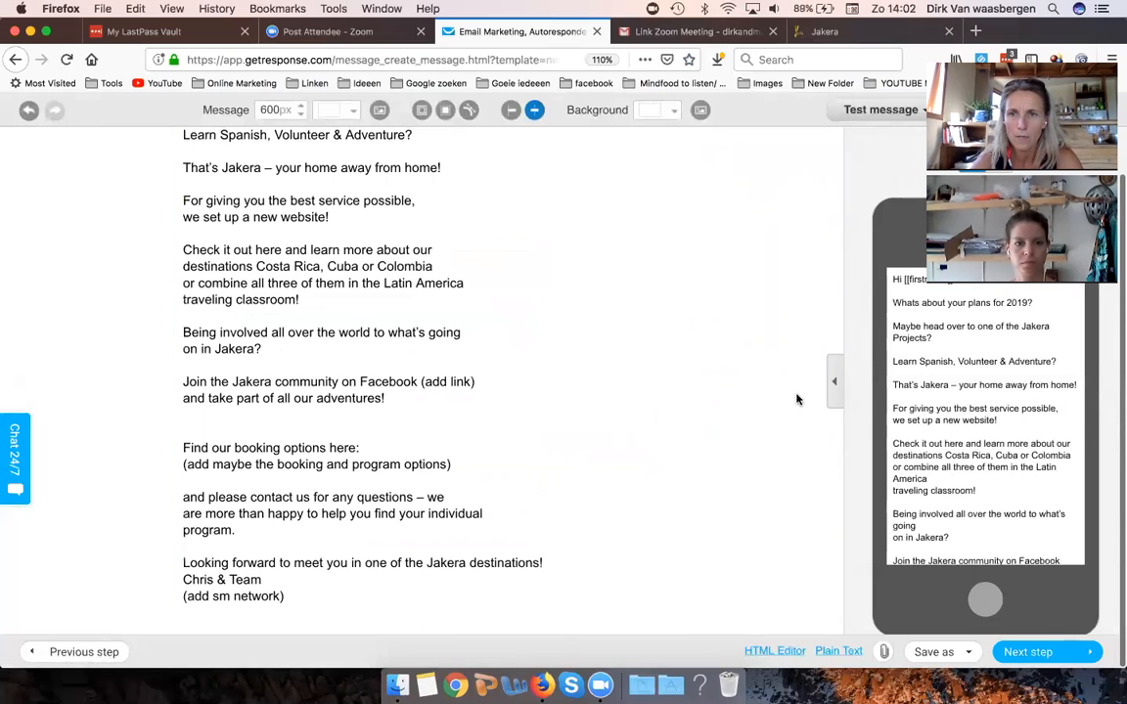
click(835, 383)
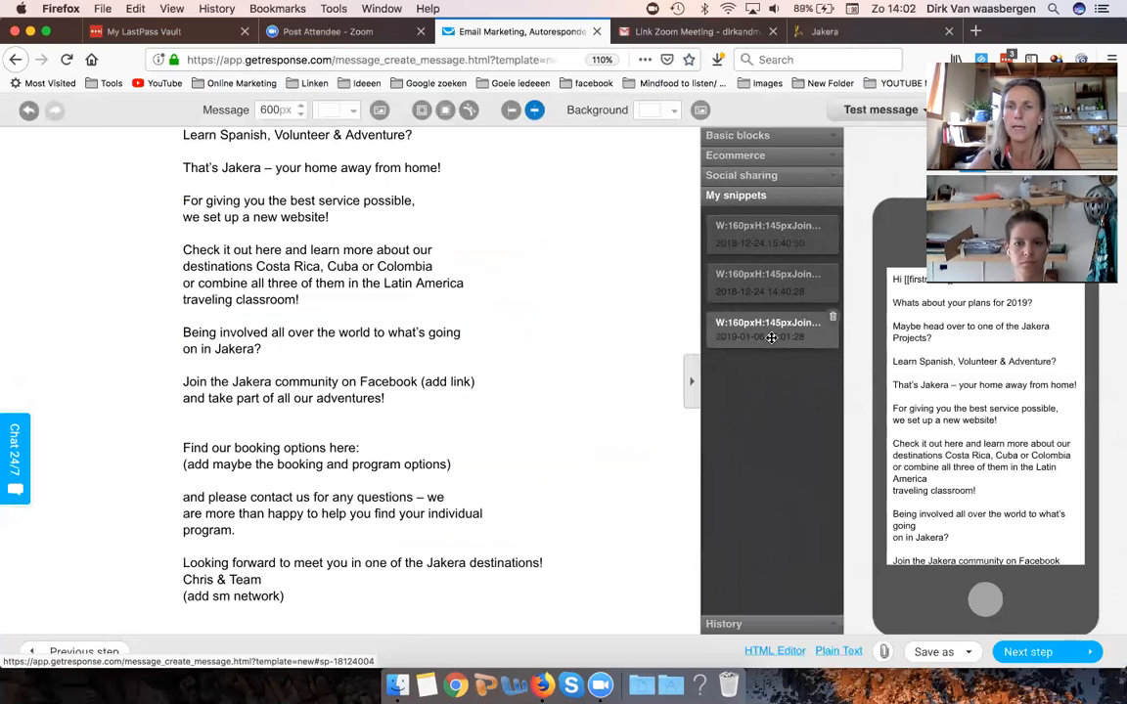
click(772, 337)
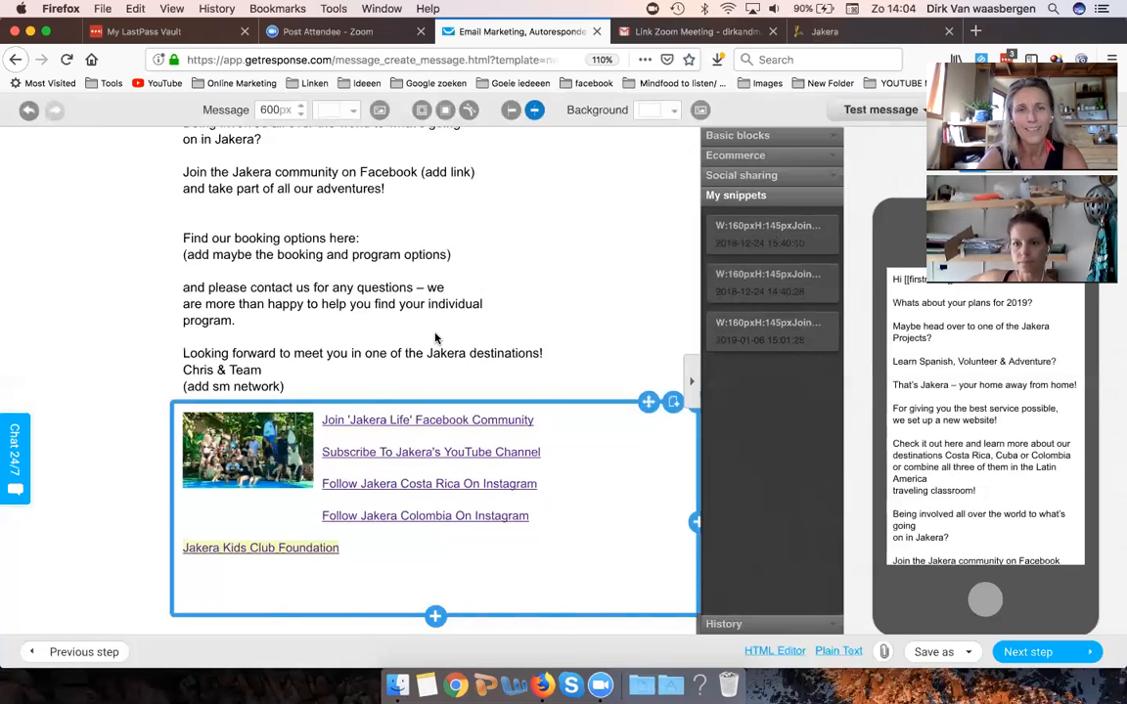
Step: Add an empty line after "(add sm network)" at the end of the newsletter text
scroll(440, 342, up, 1)
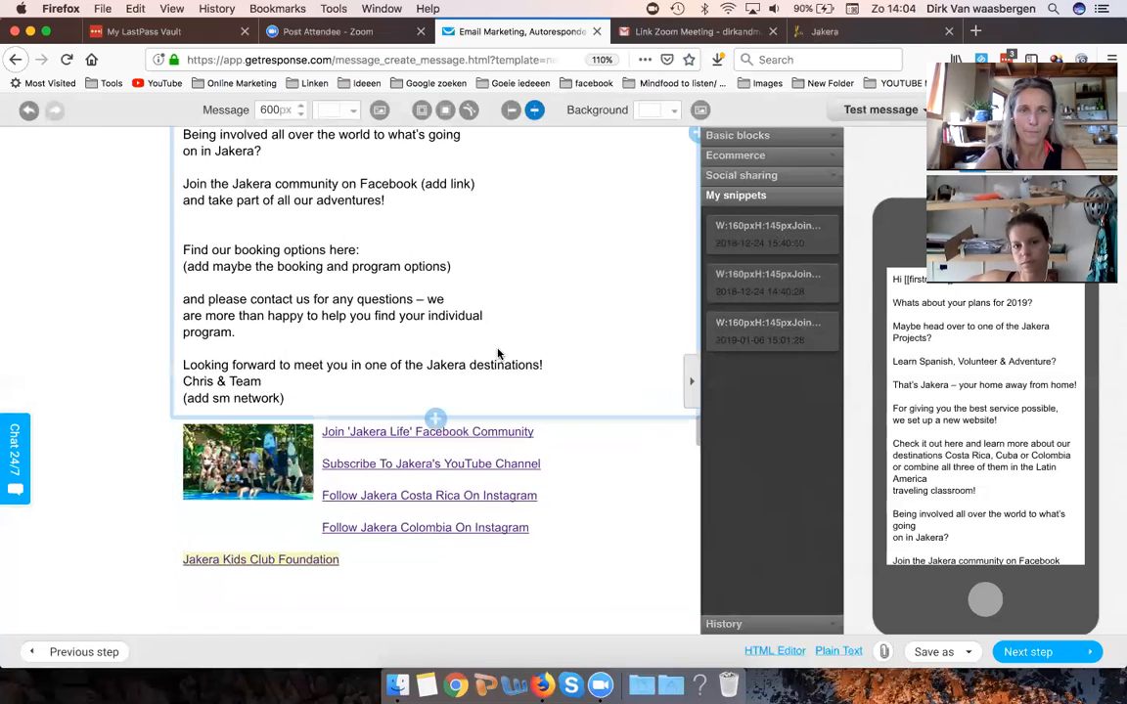
scroll(498, 353, up, 3)
scroll(495, 352, down, 3)
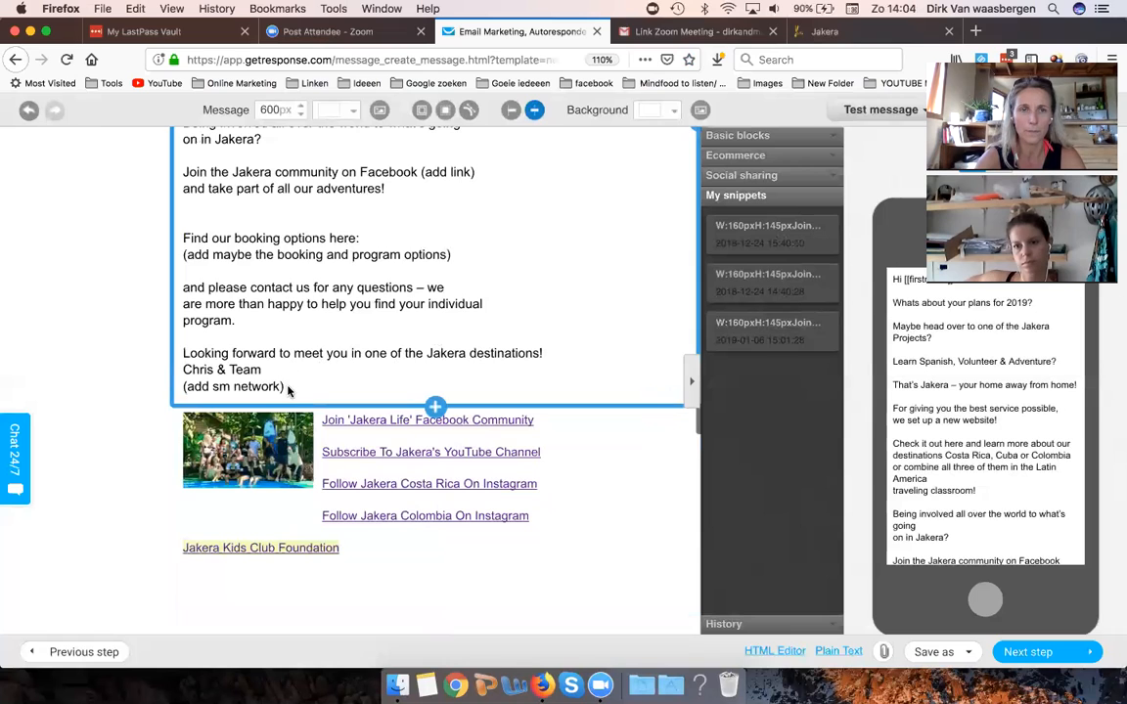
click(290, 387)
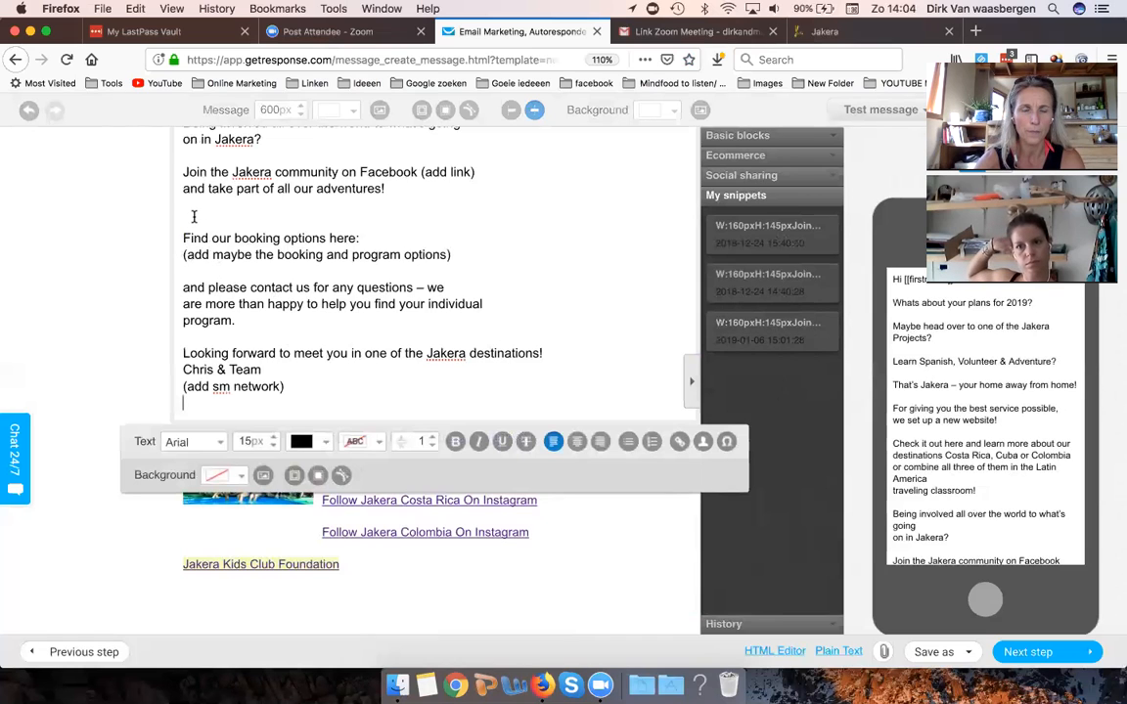
Step: Replace the greeting's placeholder and exclamation mark with the [[firstname]] contact data field and a comma, and correct "Whats" to "What"
scroll(193, 216, up, 5)
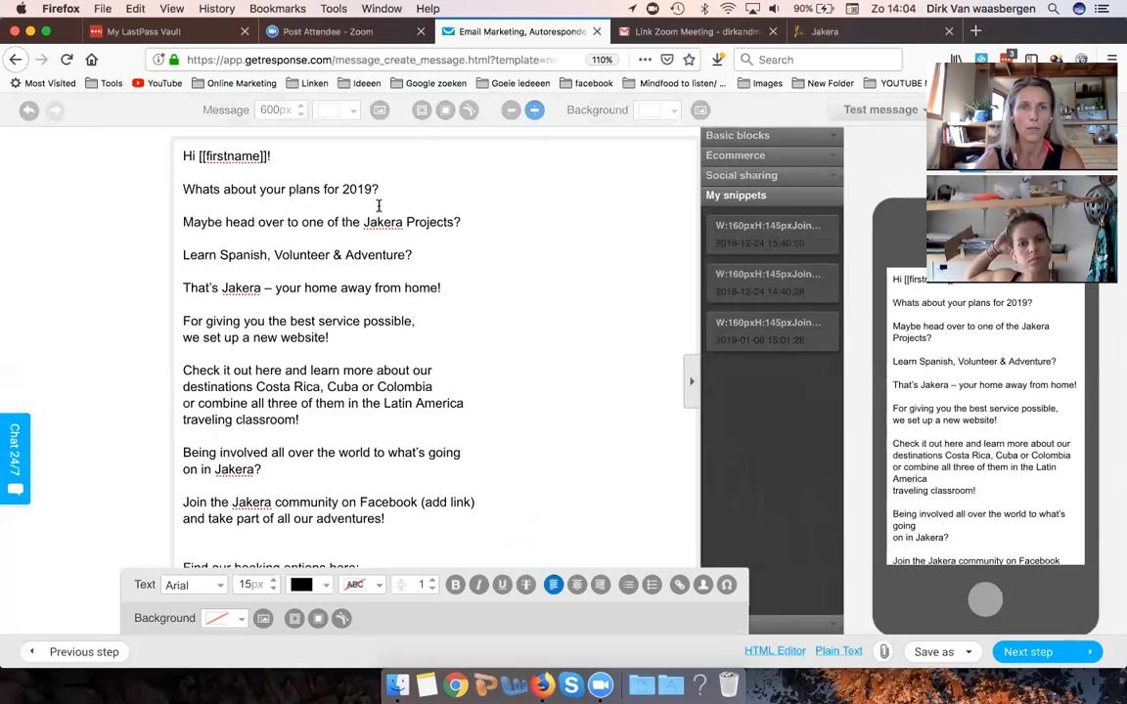
drag(275, 156, 198, 157)
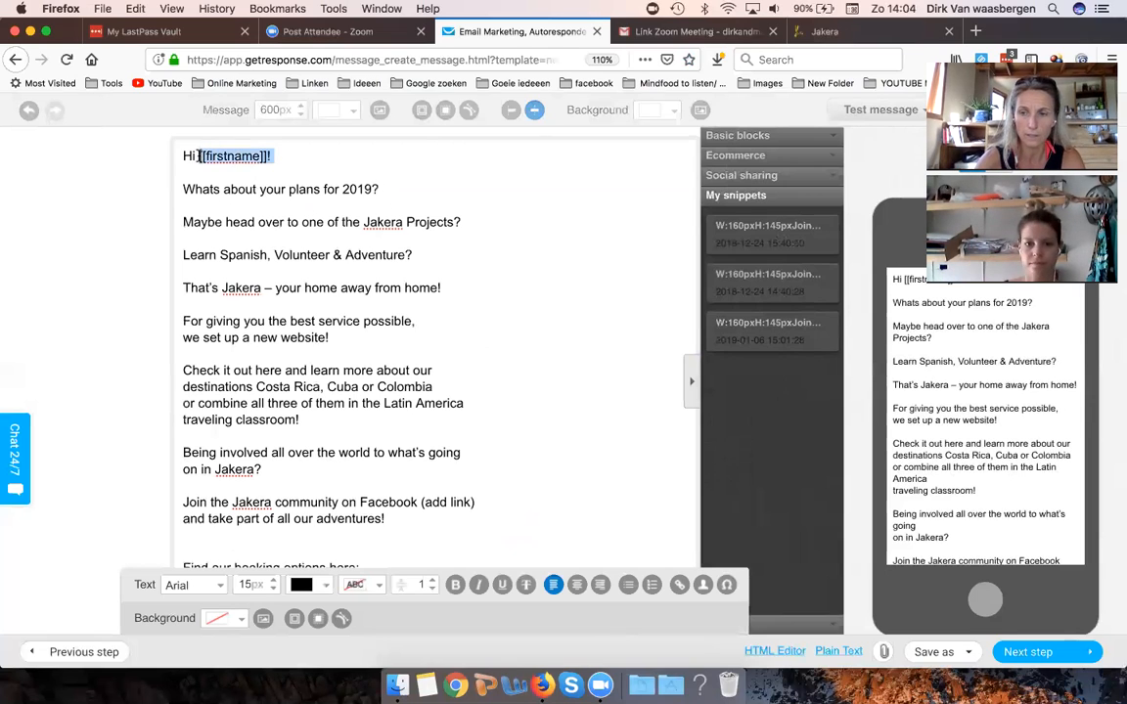
key(BackSpace)
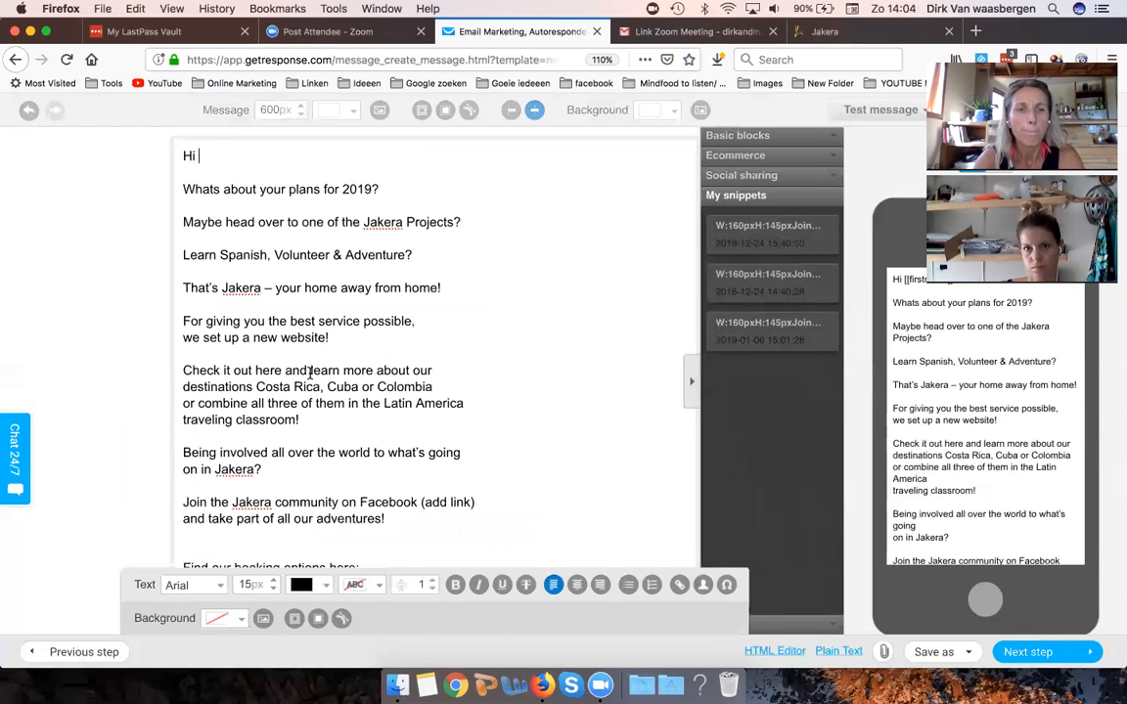
click(203, 155)
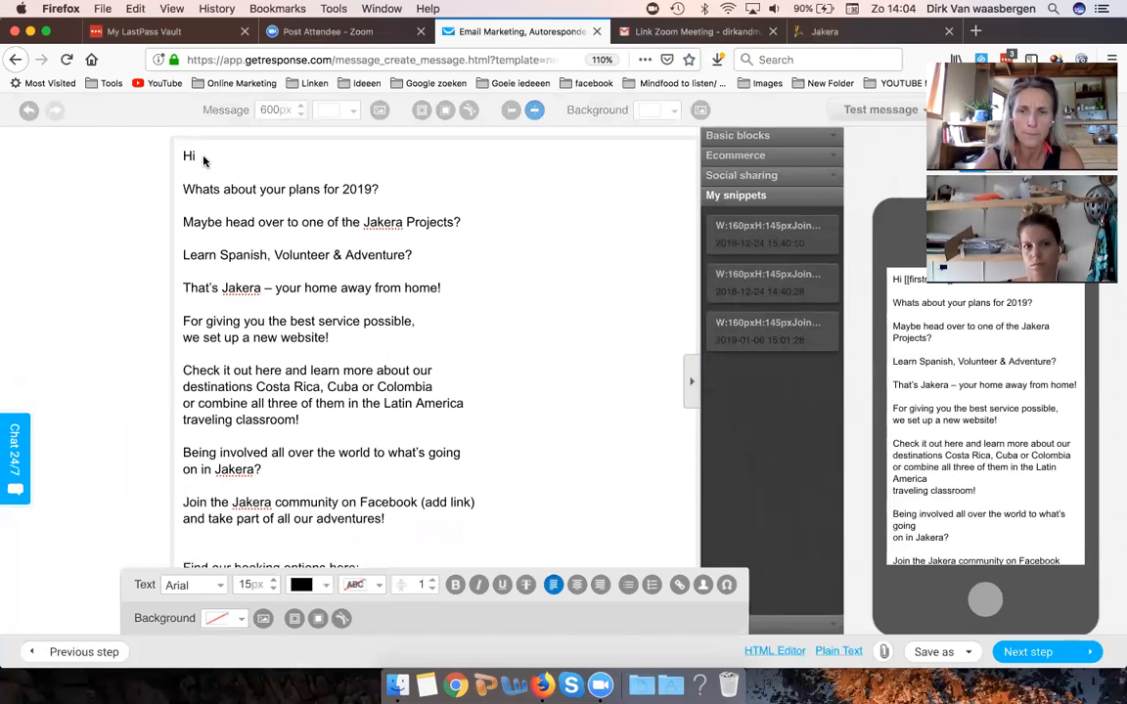
click(705, 587)
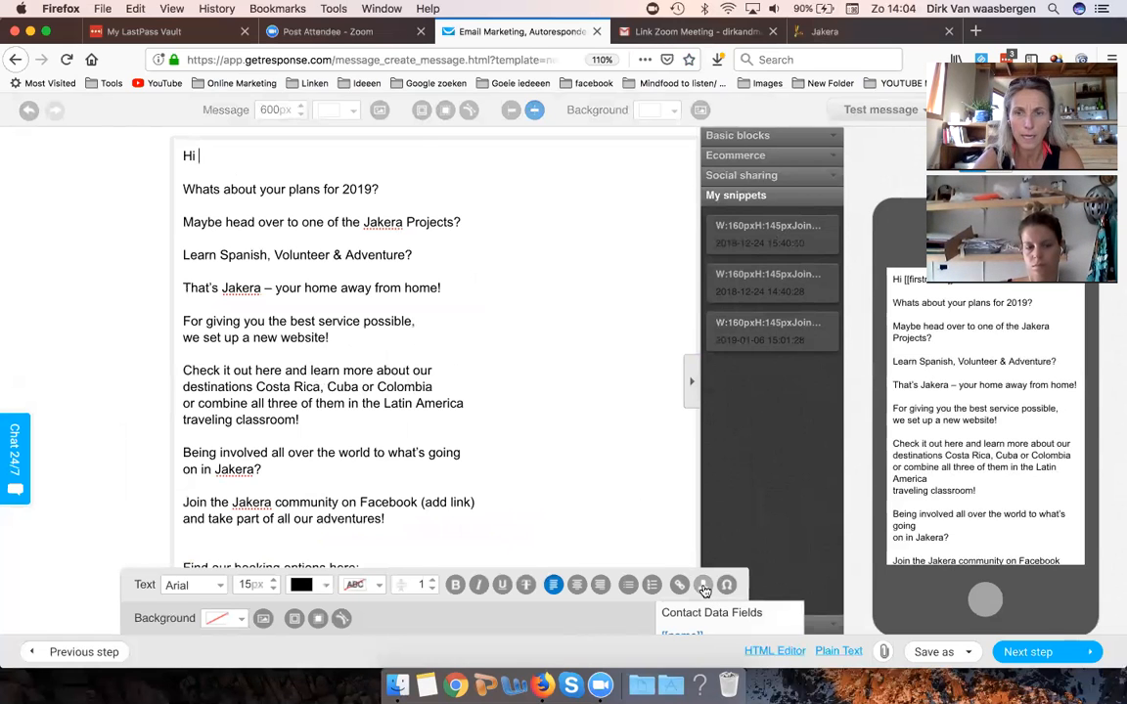
scroll(685, 567, down, 3)
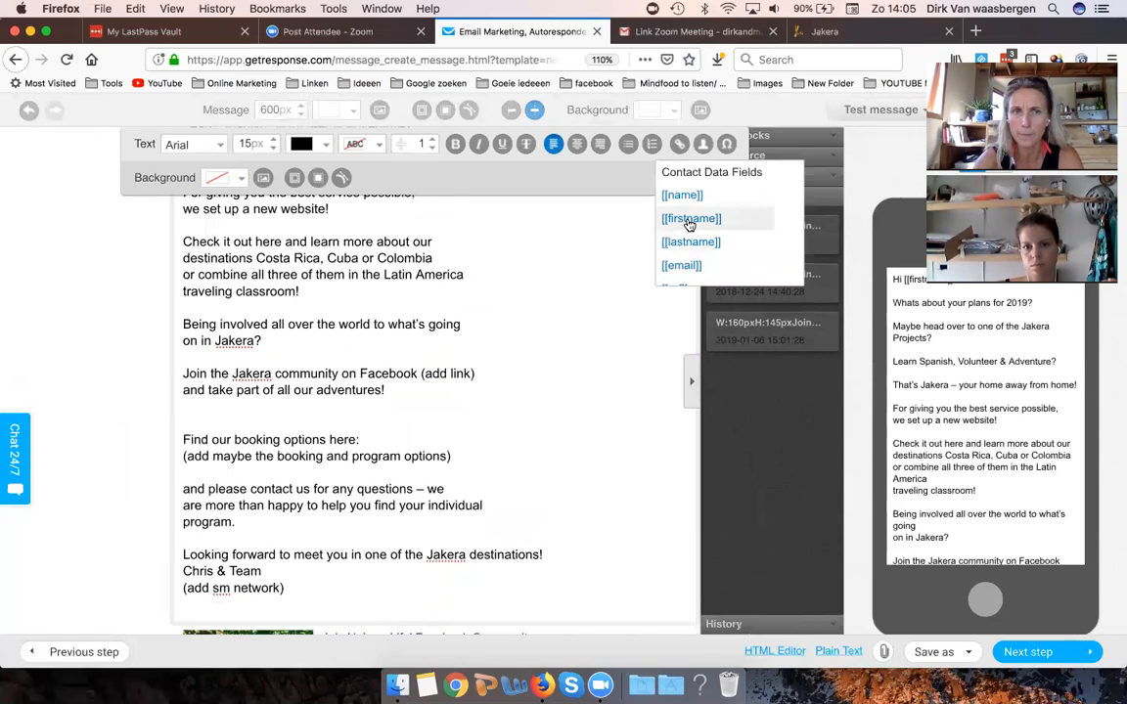
click(690, 219)
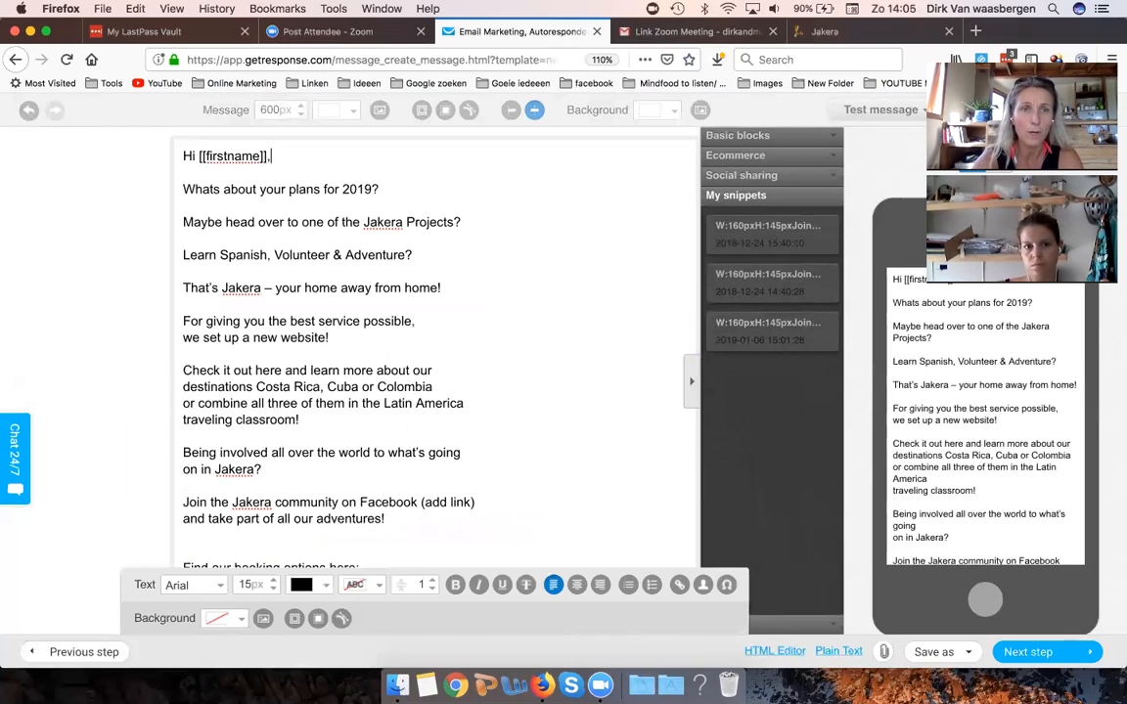
click(221, 189)
key(BackSpace)
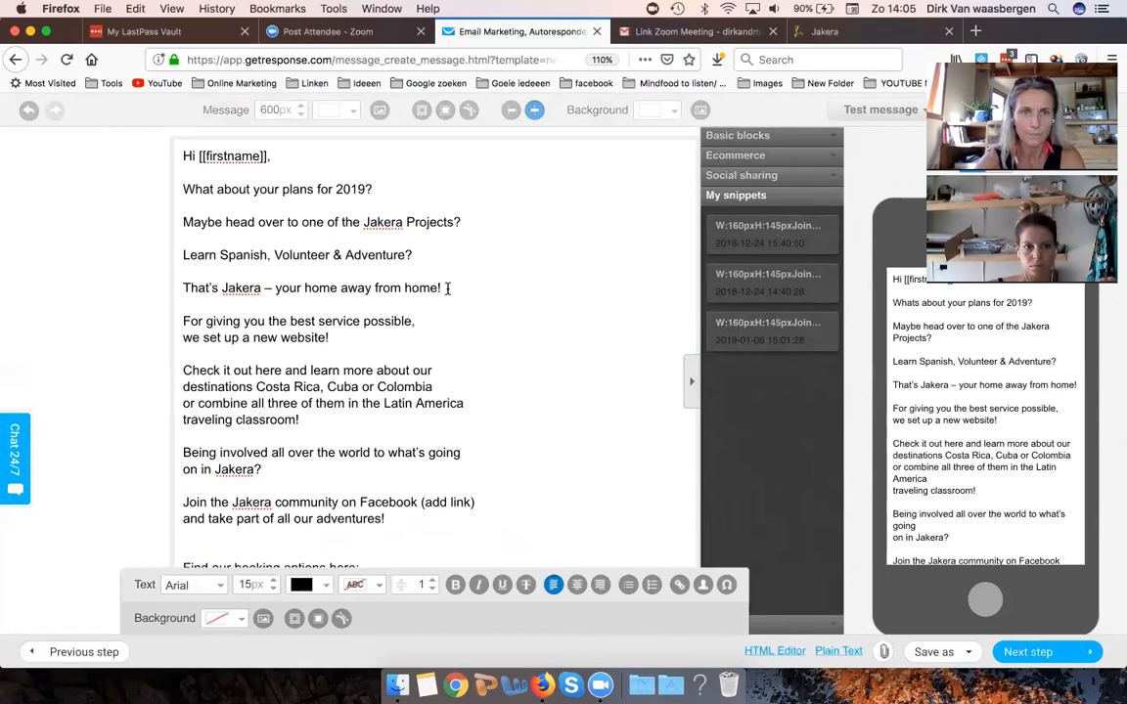
scroll(334, 290, down, 3)
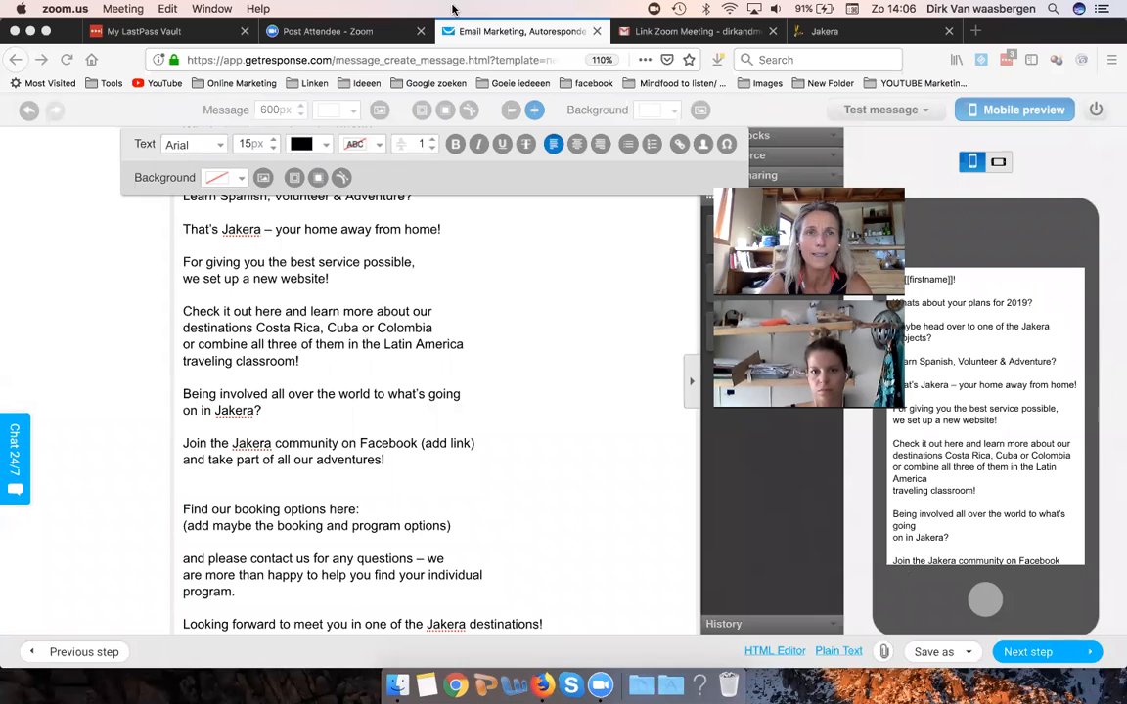
click(832, 33)
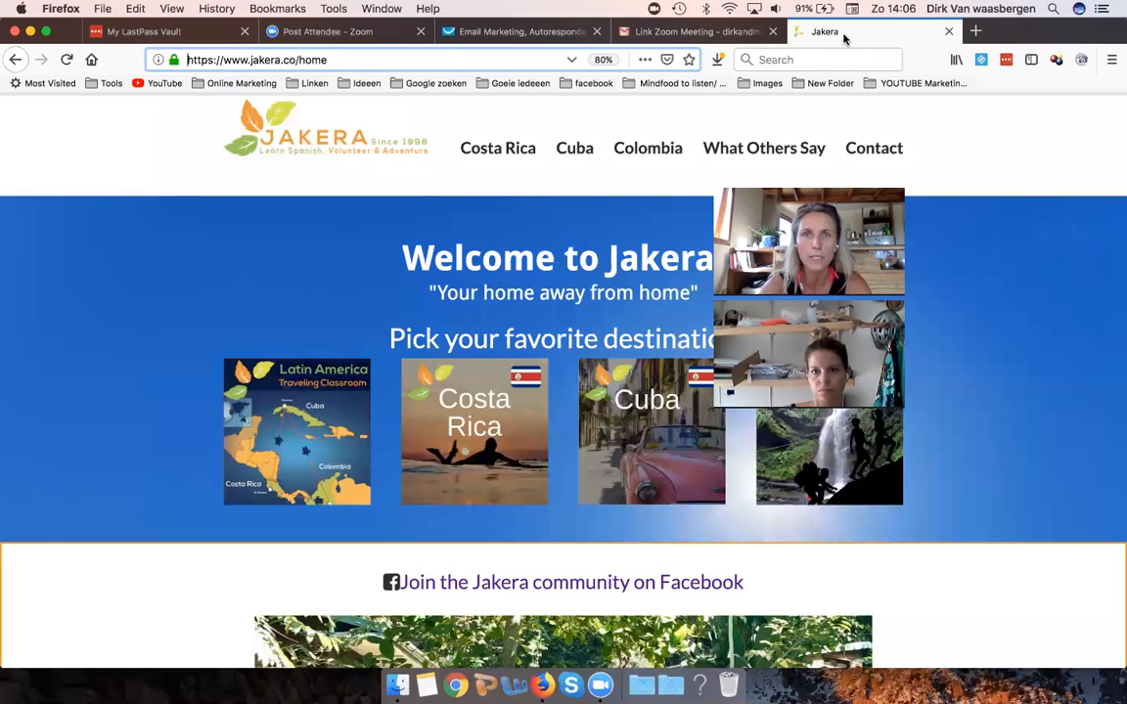
click(352, 60)
key(super+c)
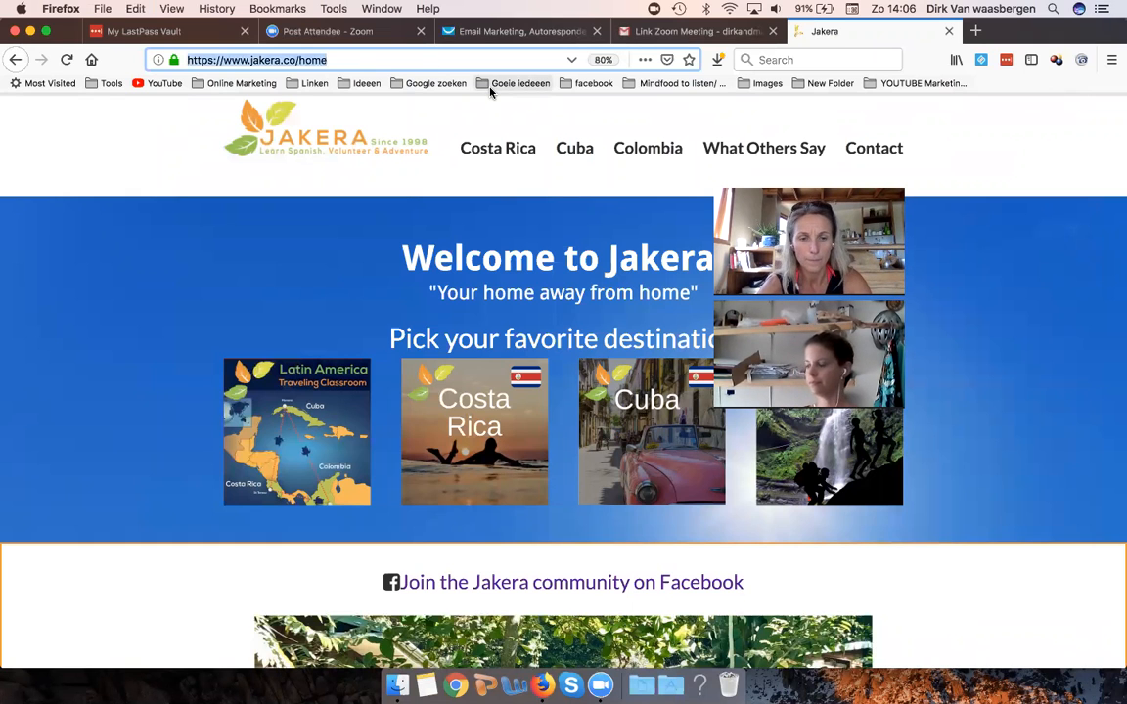
key(ctrl+Up)
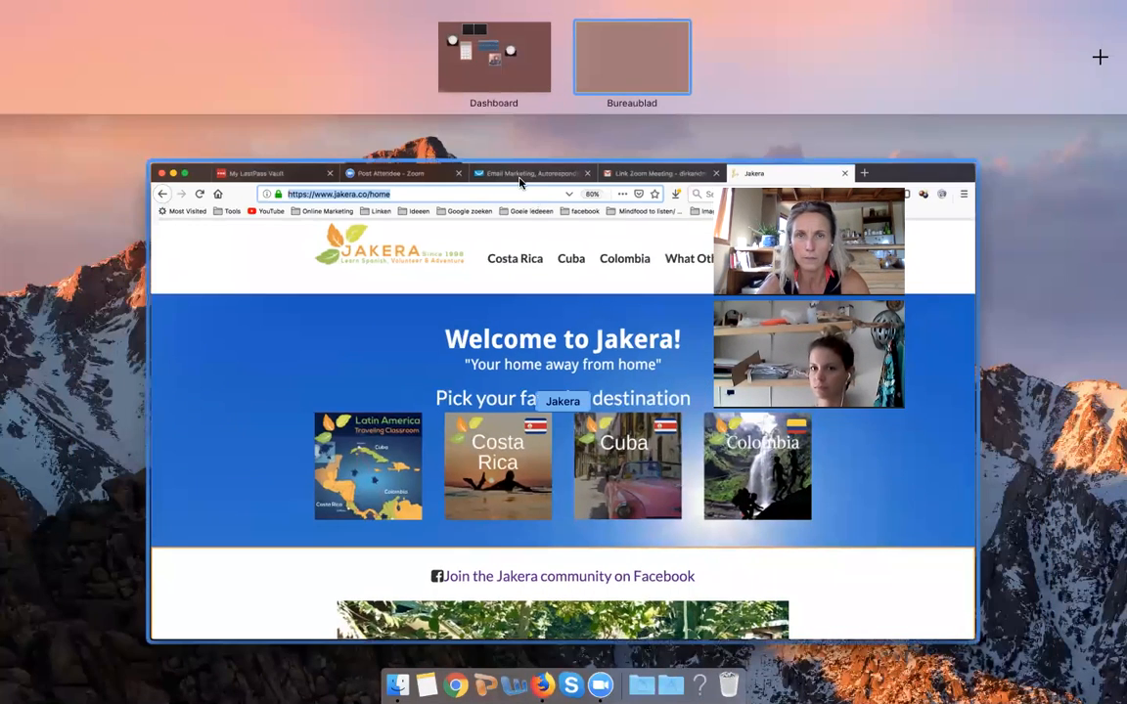
click(518, 176)
click(448, 31)
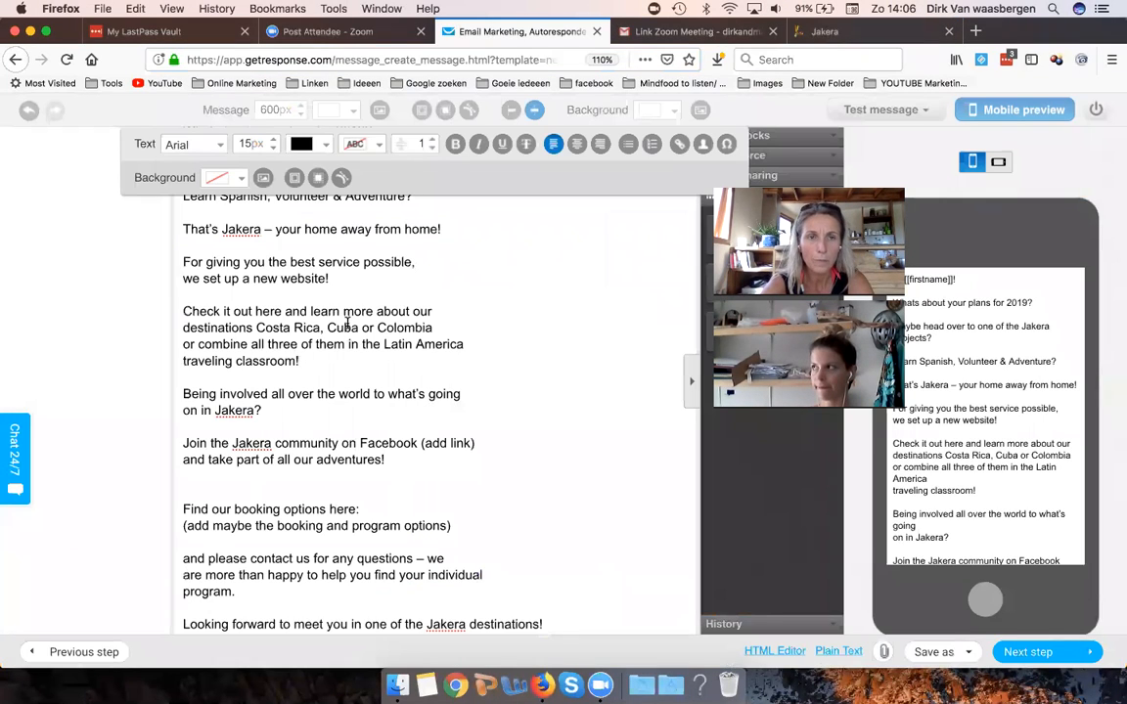
scroll(325, 389, down, 5)
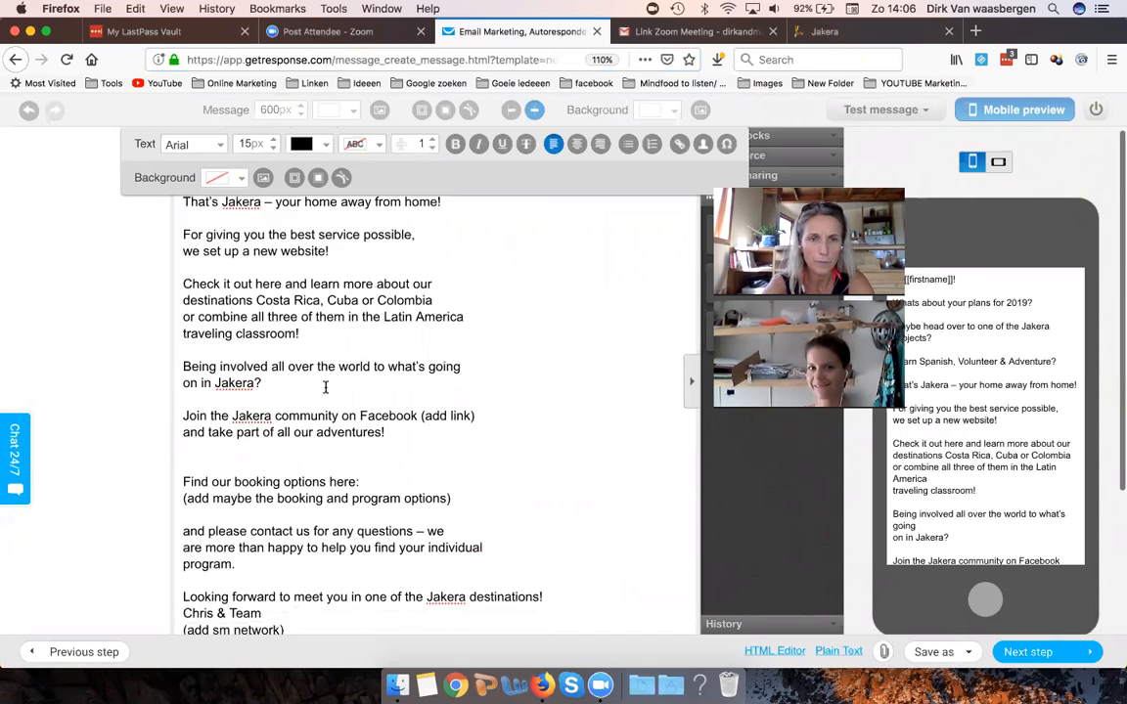
scroll(326, 388, up, 2)
scroll(326, 388, up, 1)
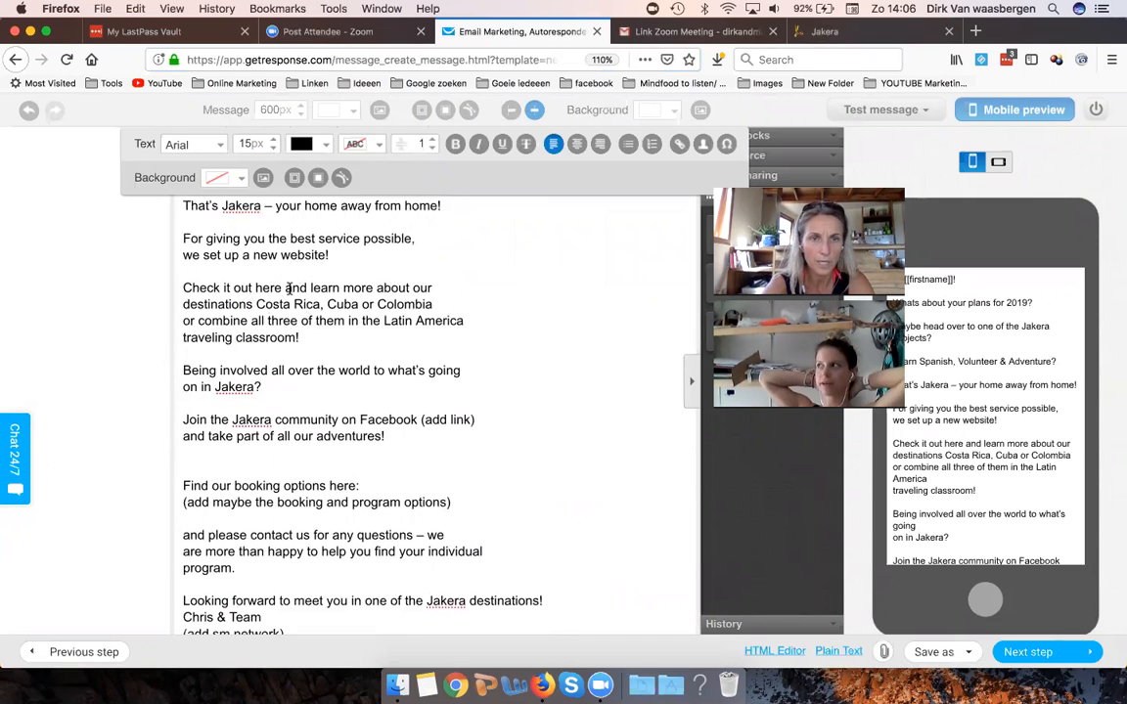
drag(280, 287, 181, 288)
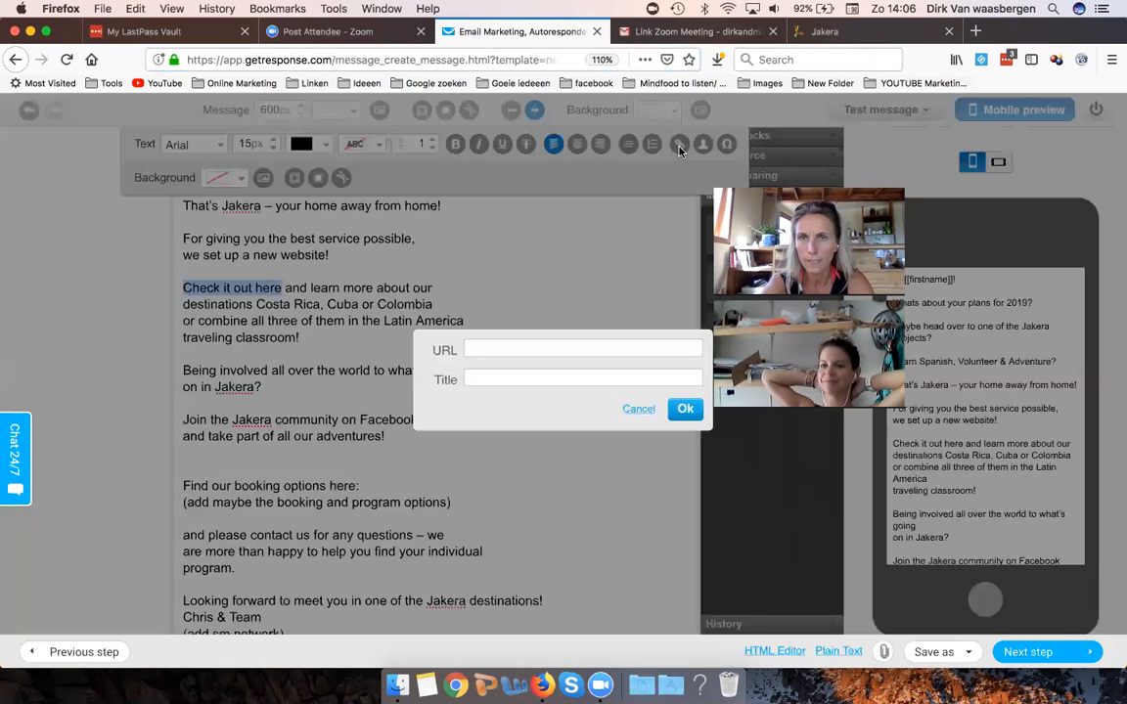
click(678, 144)
click(468, 351)
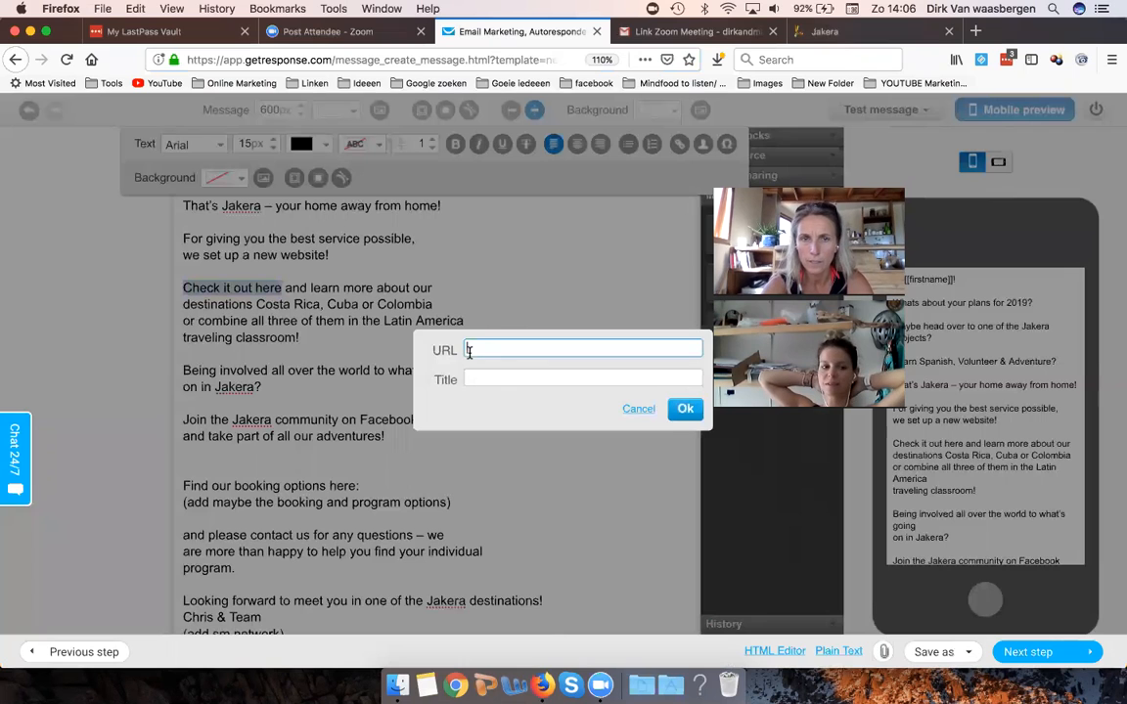
key(super+v)
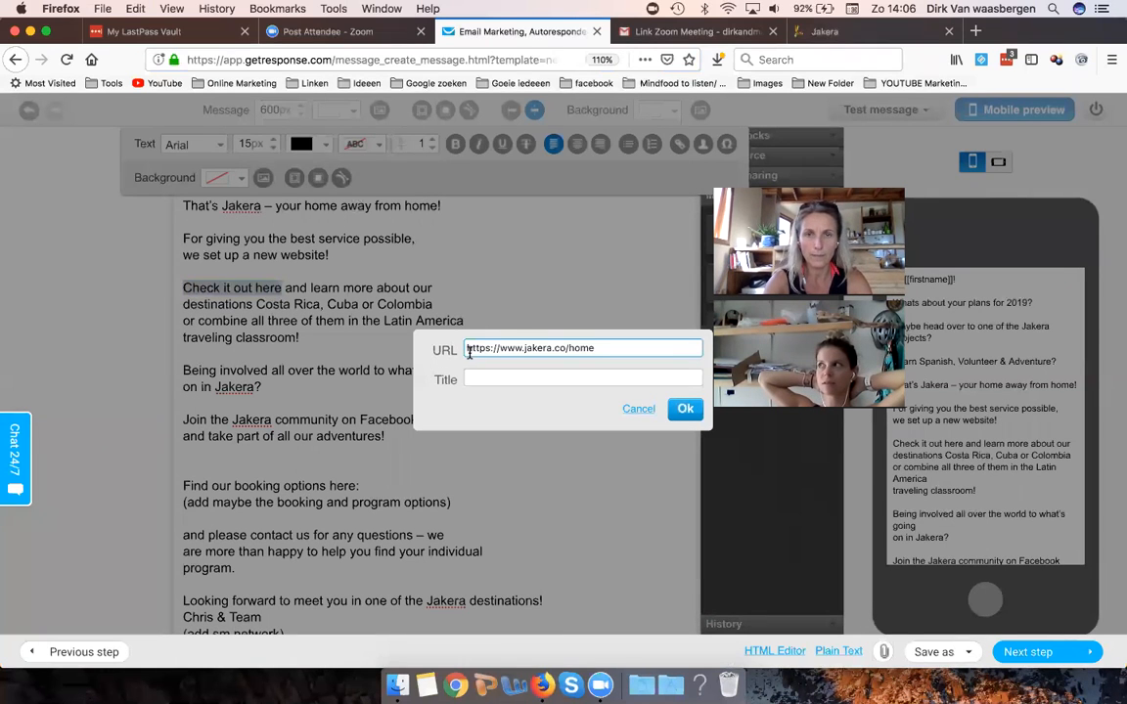
click(685, 411)
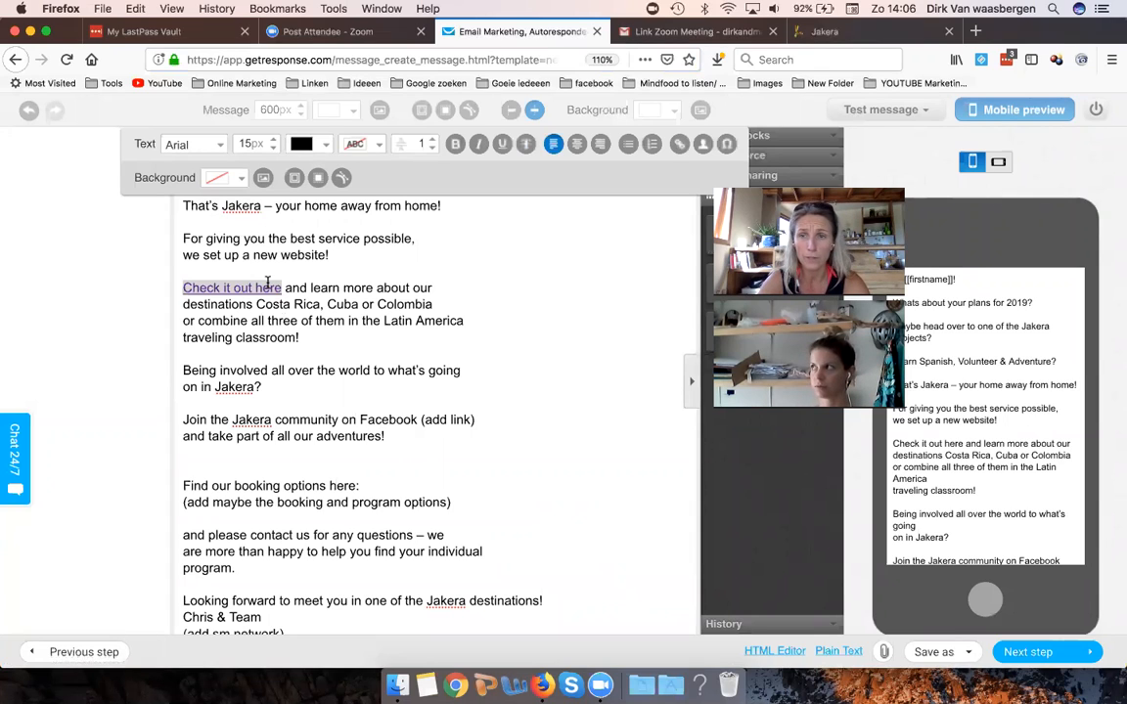
click(476, 292)
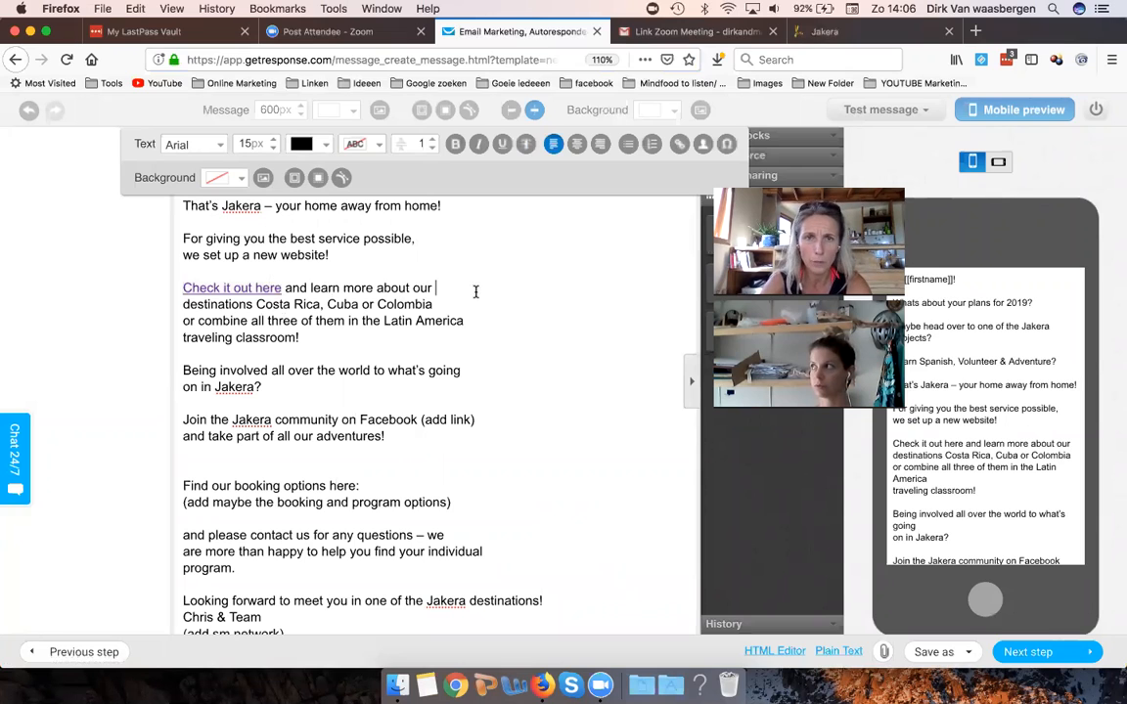
click(251, 288)
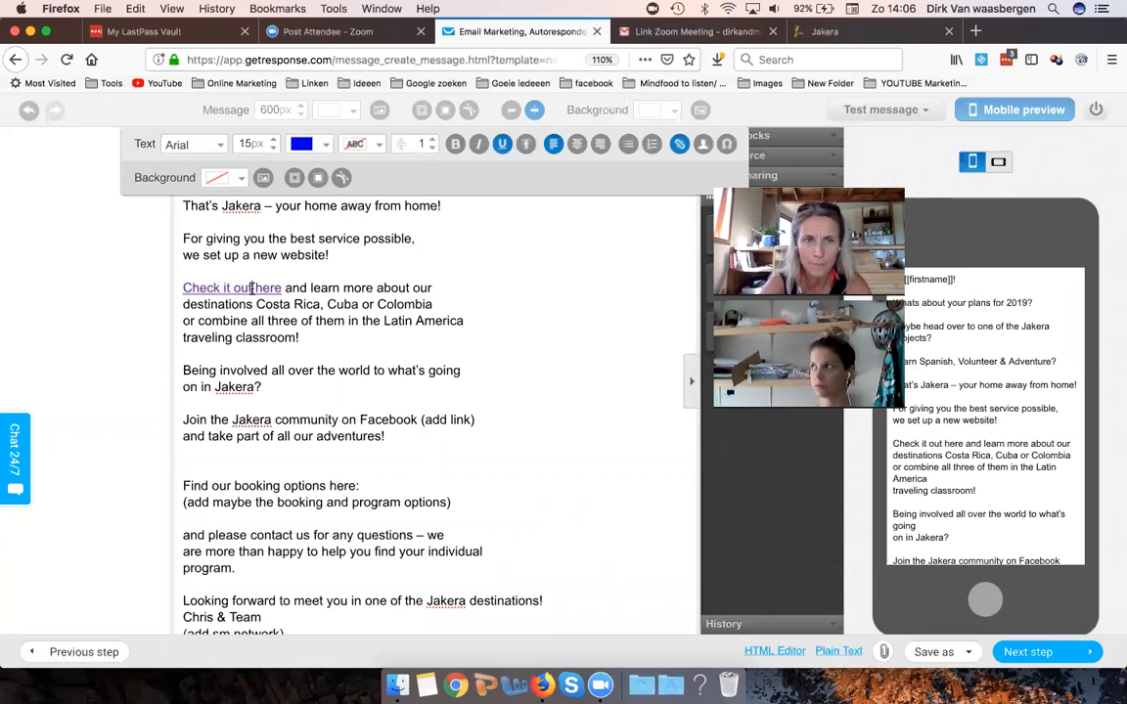
click(501, 286)
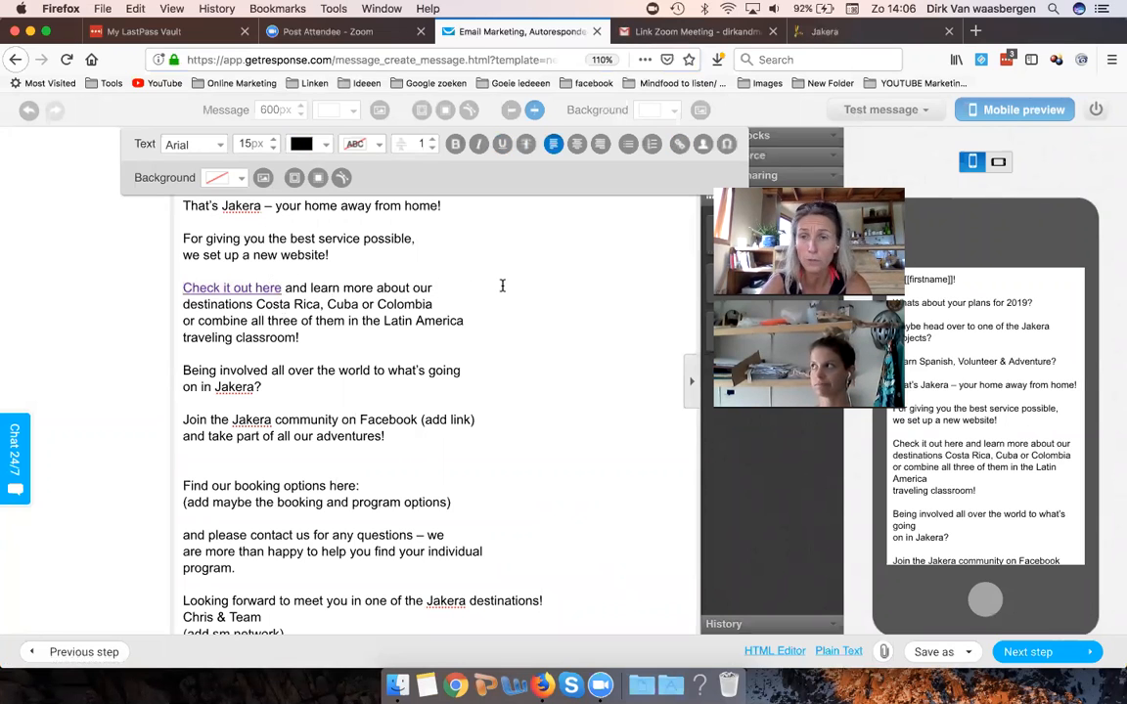
click(265, 287)
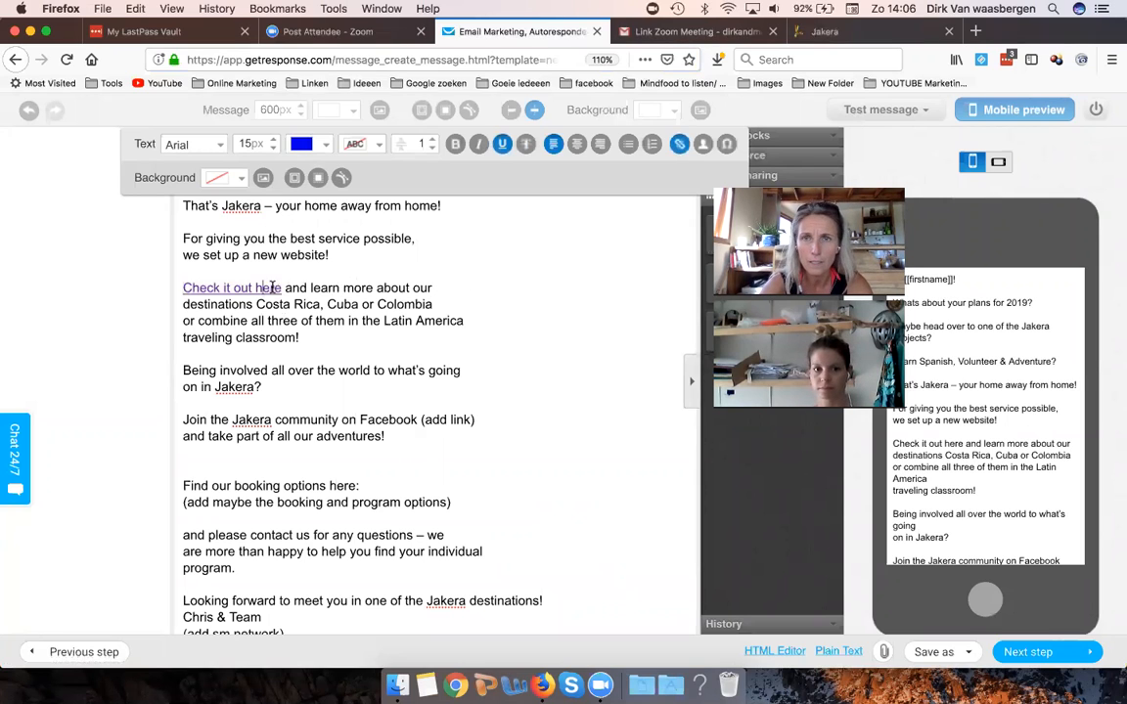
click(599, 275)
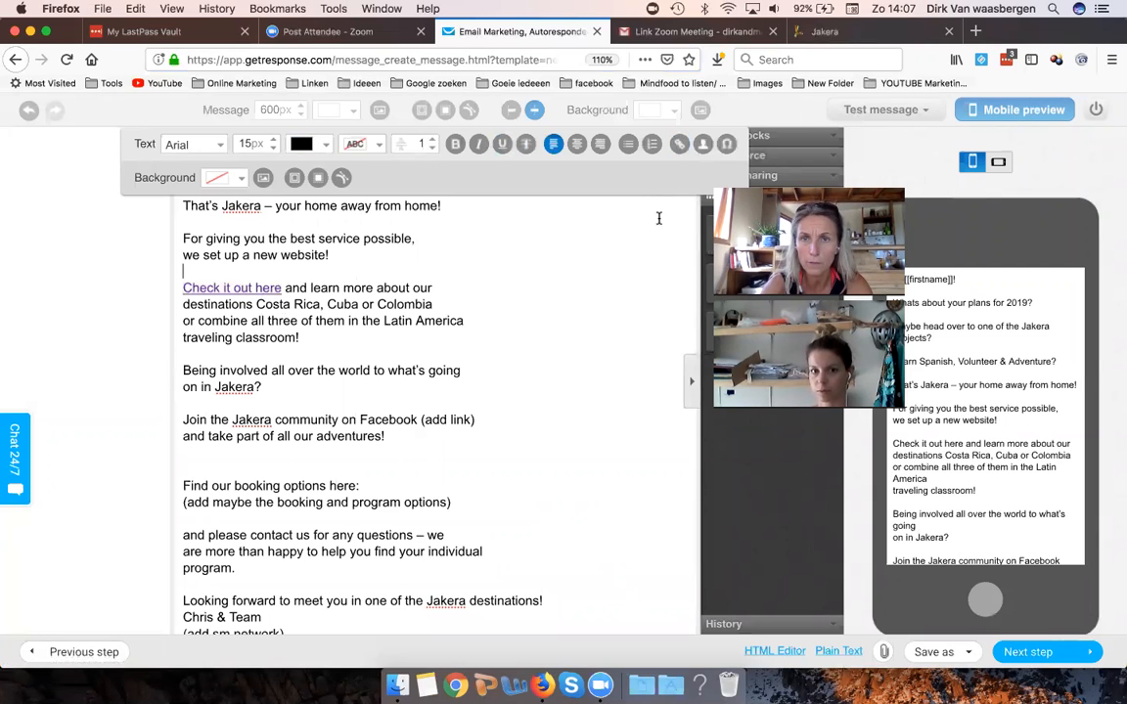
Step: Test the "Check it out here" link by opening its URL in a new browser tab, and return to the newsletter editor
click(271, 287)
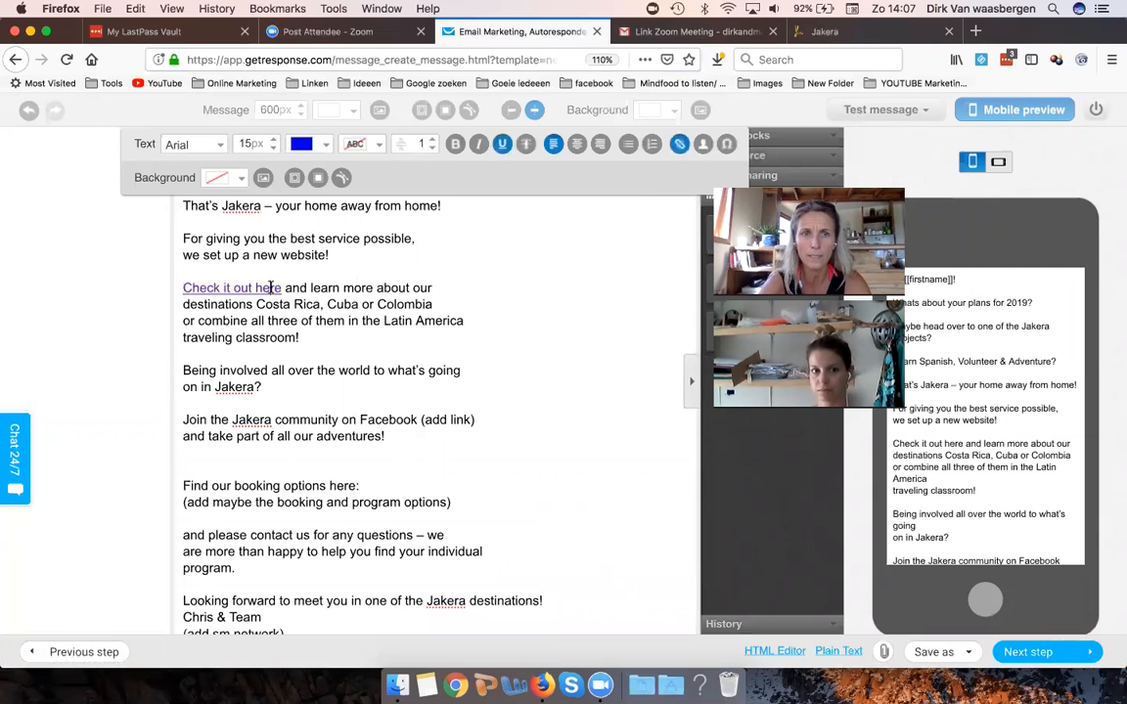
click(683, 146)
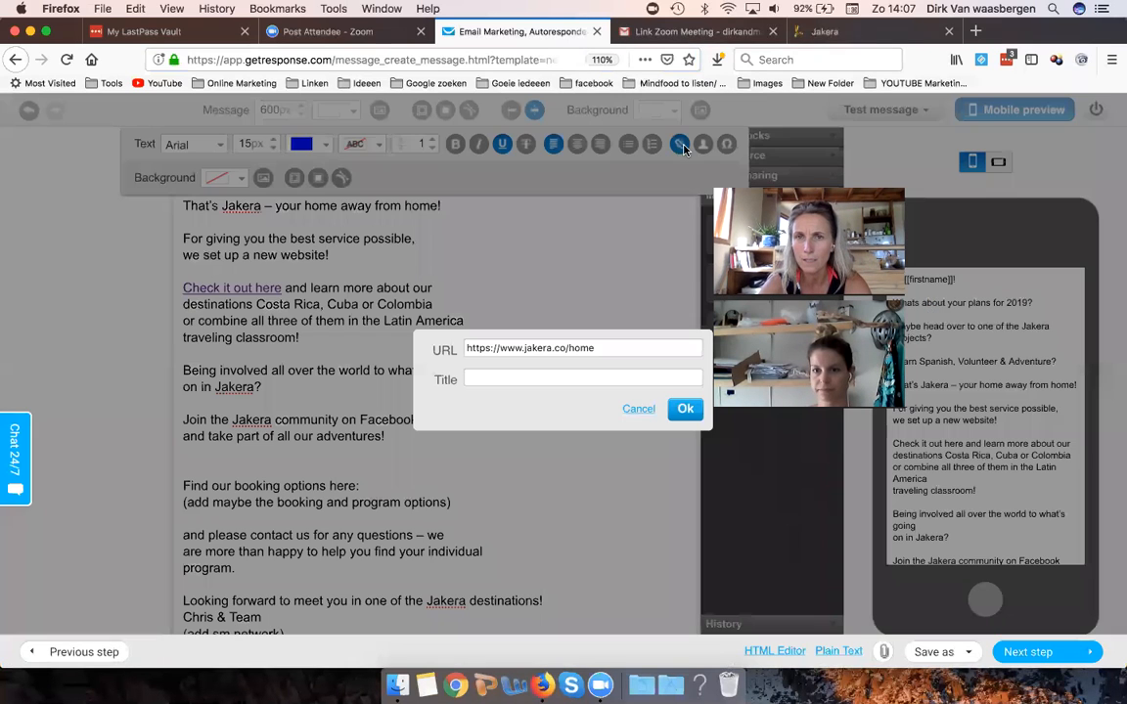
triple_click(609, 347)
key(super+c)
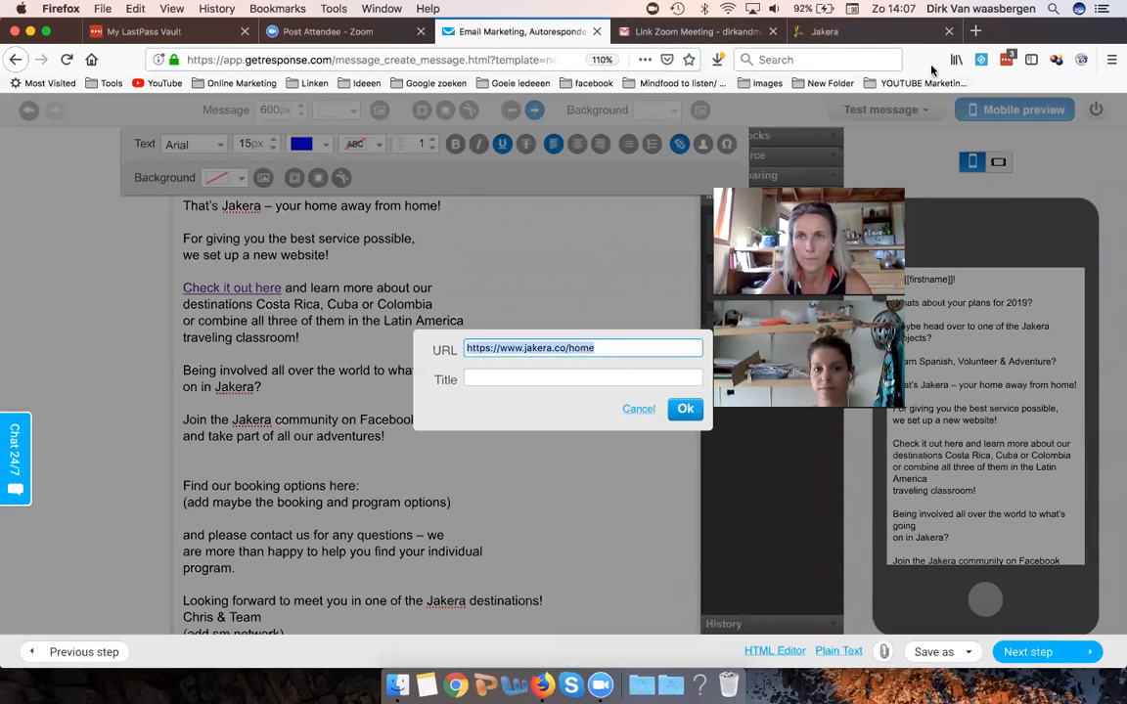
click(974, 32)
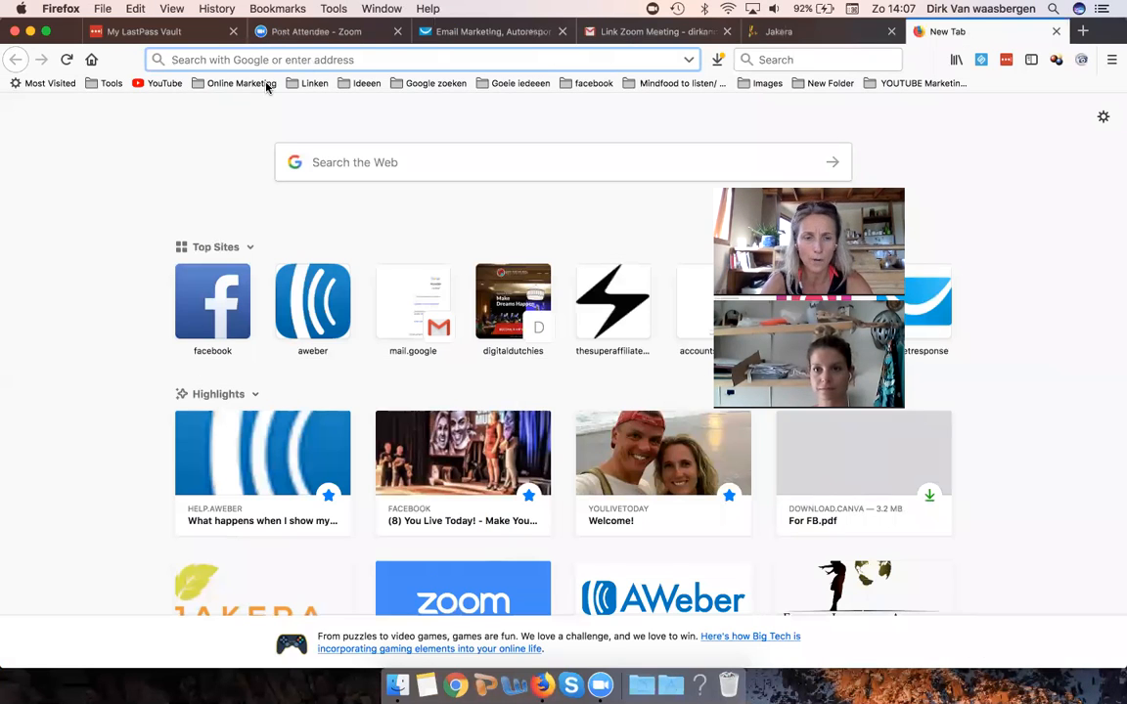
key(super+v)
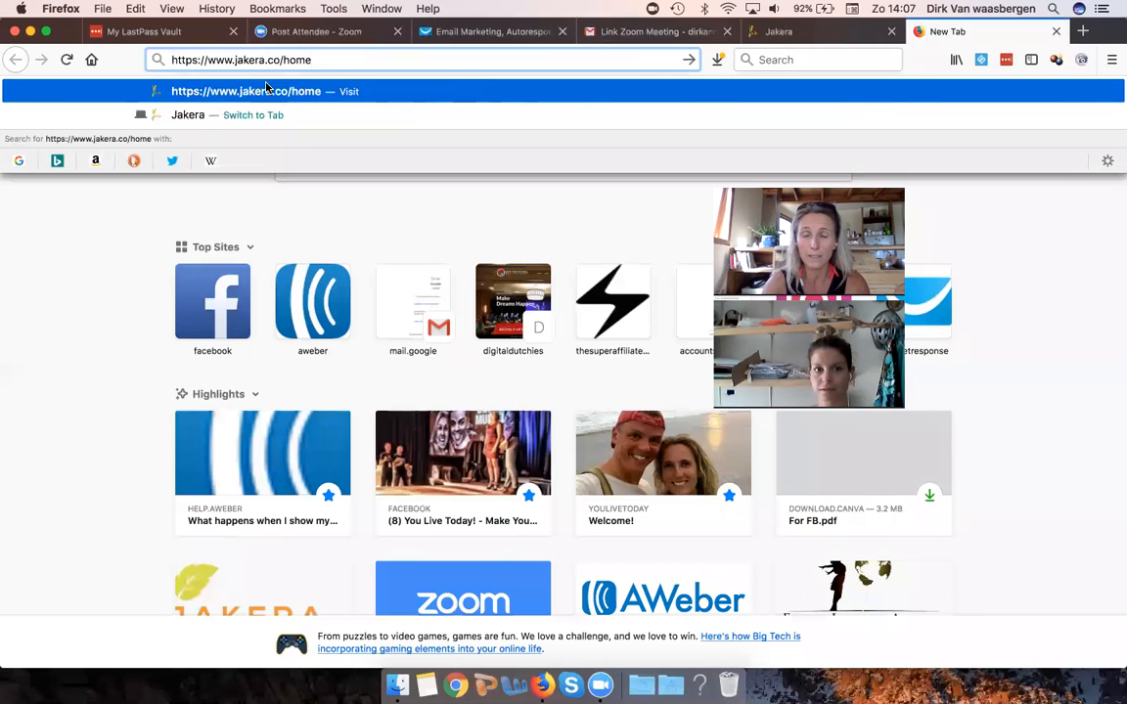
key(Return)
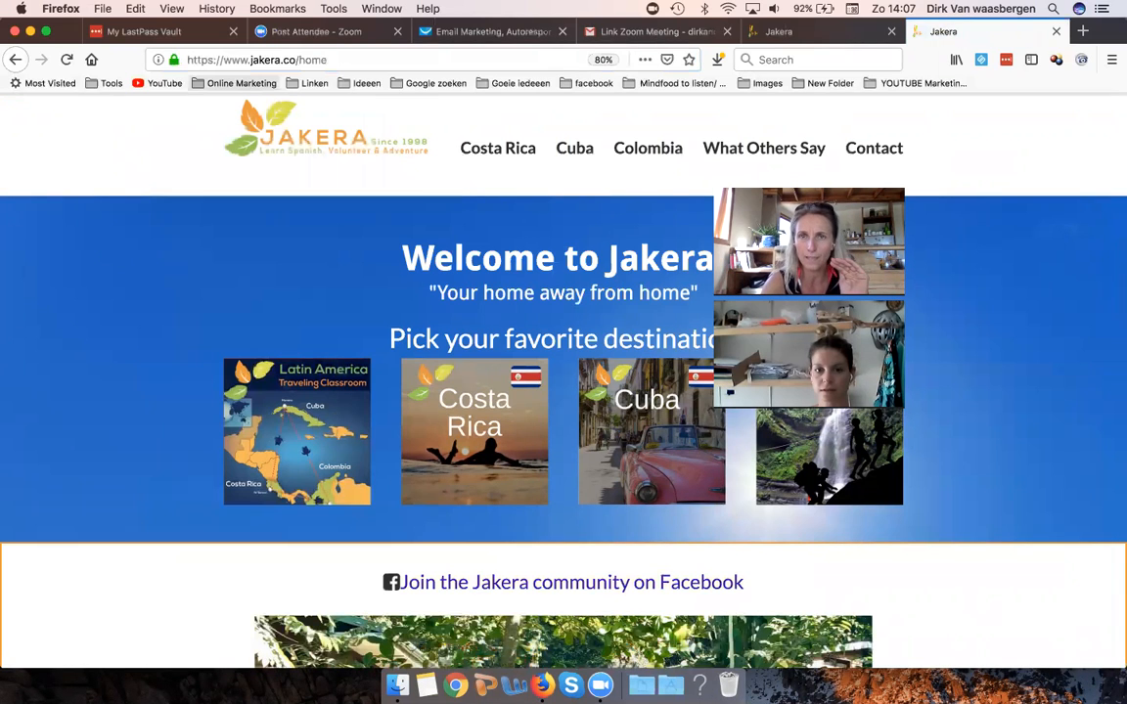
click(494, 33)
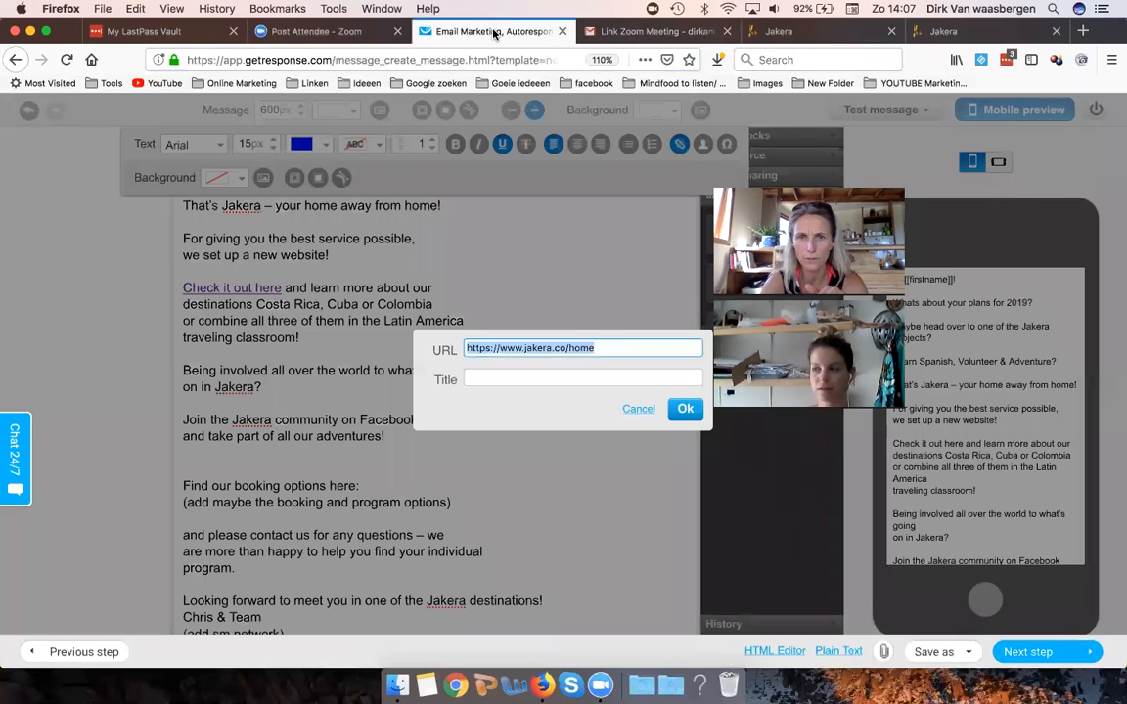
click(685, 410)
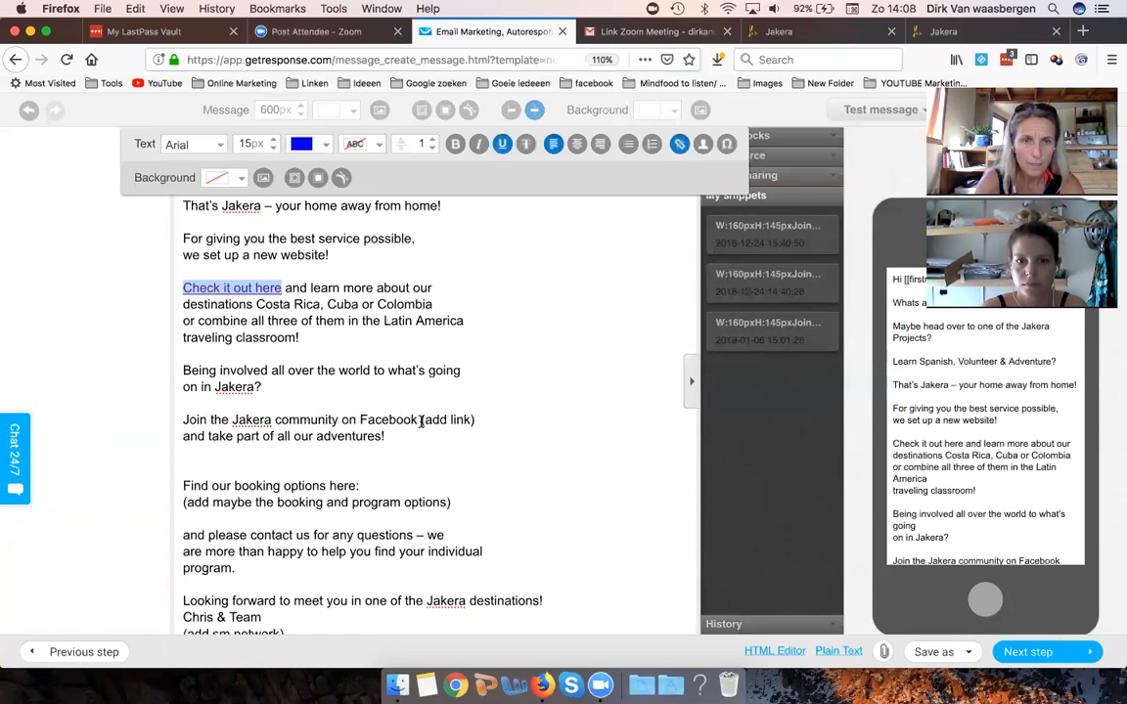
Step: Replace "(add link)" after "Join the Jakera community on Facebook" with the word "here"
drag(473, 419, 421, 420)
key(BackSpace)
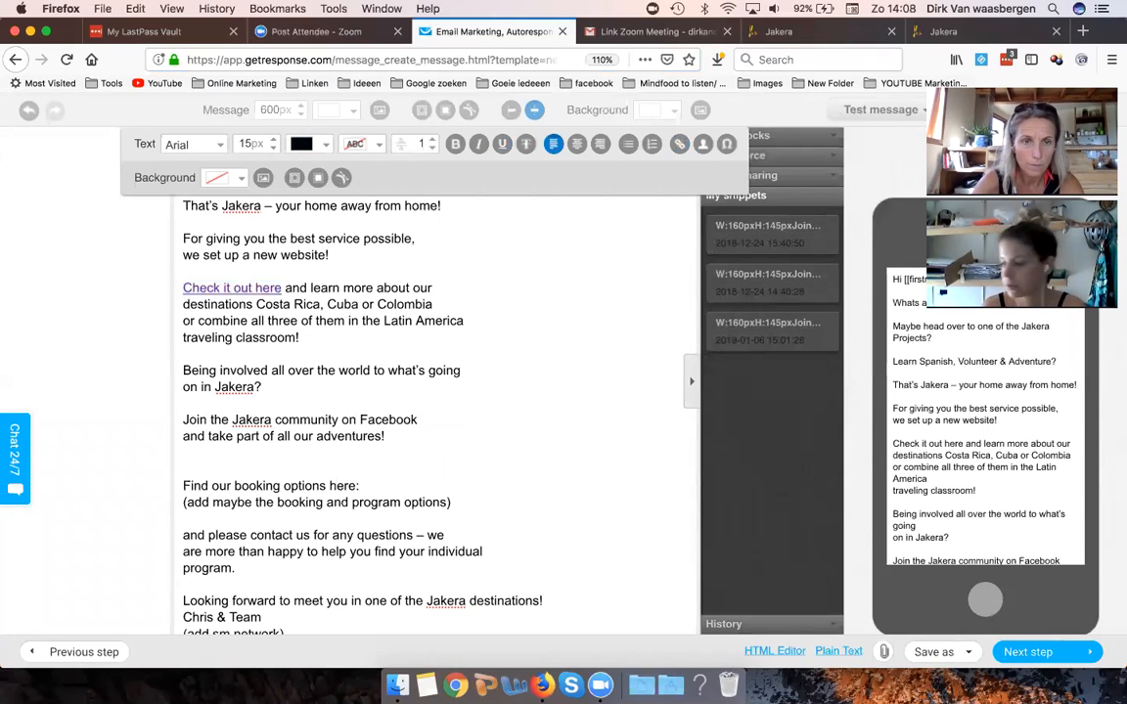
text(here)
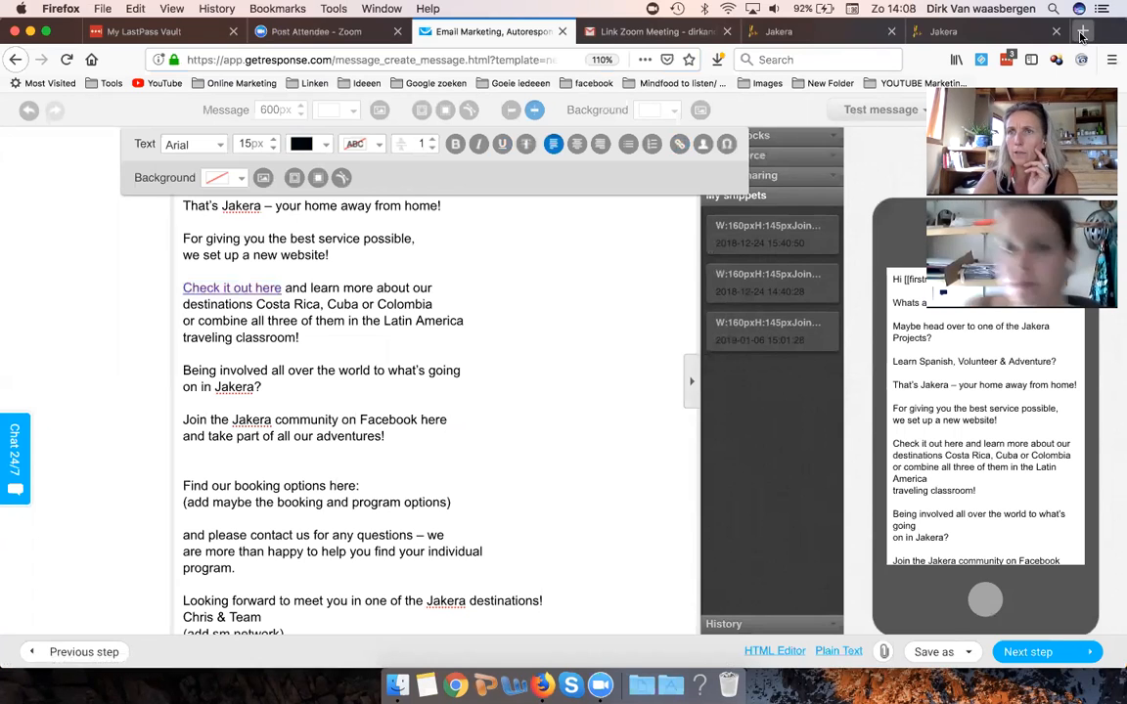
Step: Open Facebook in a new browser tab, search for "jakera life" and open the Jakera Life group
click(1081, 32)
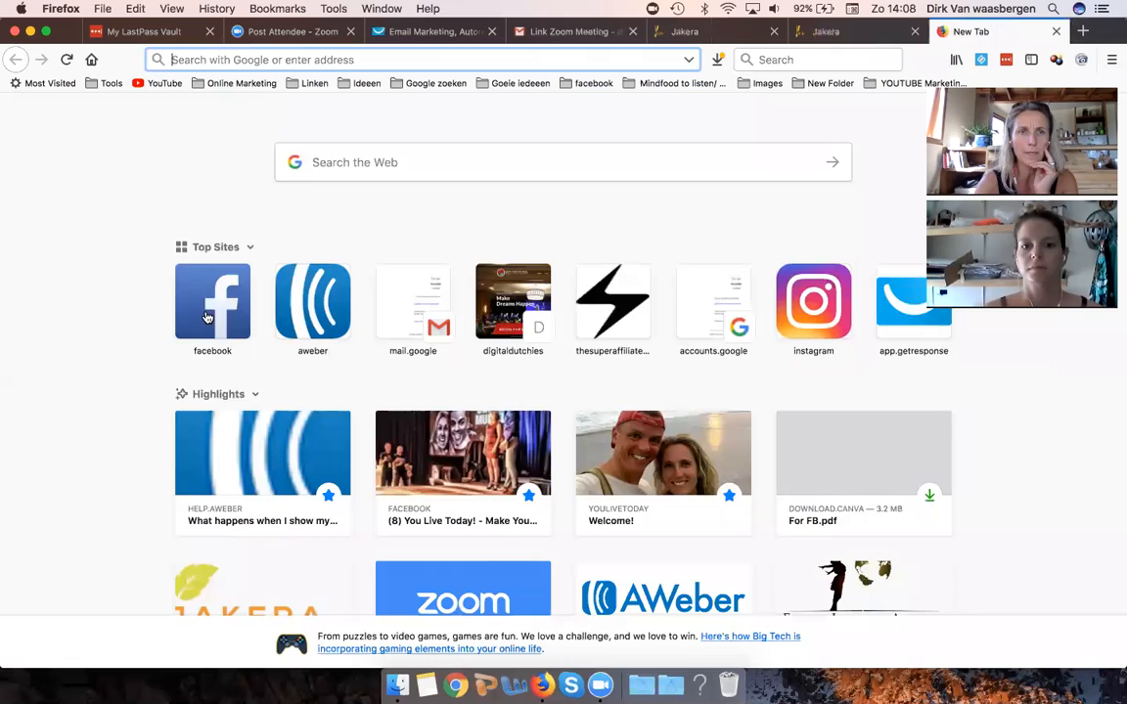
click(207, 318)
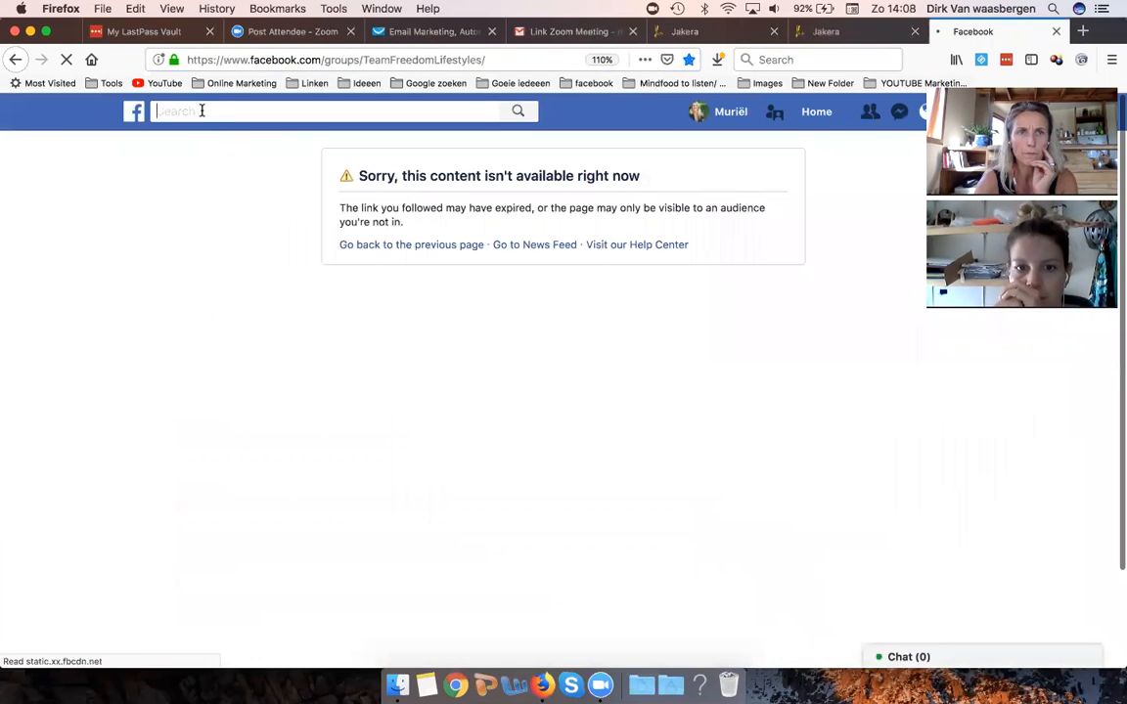
text(jake)
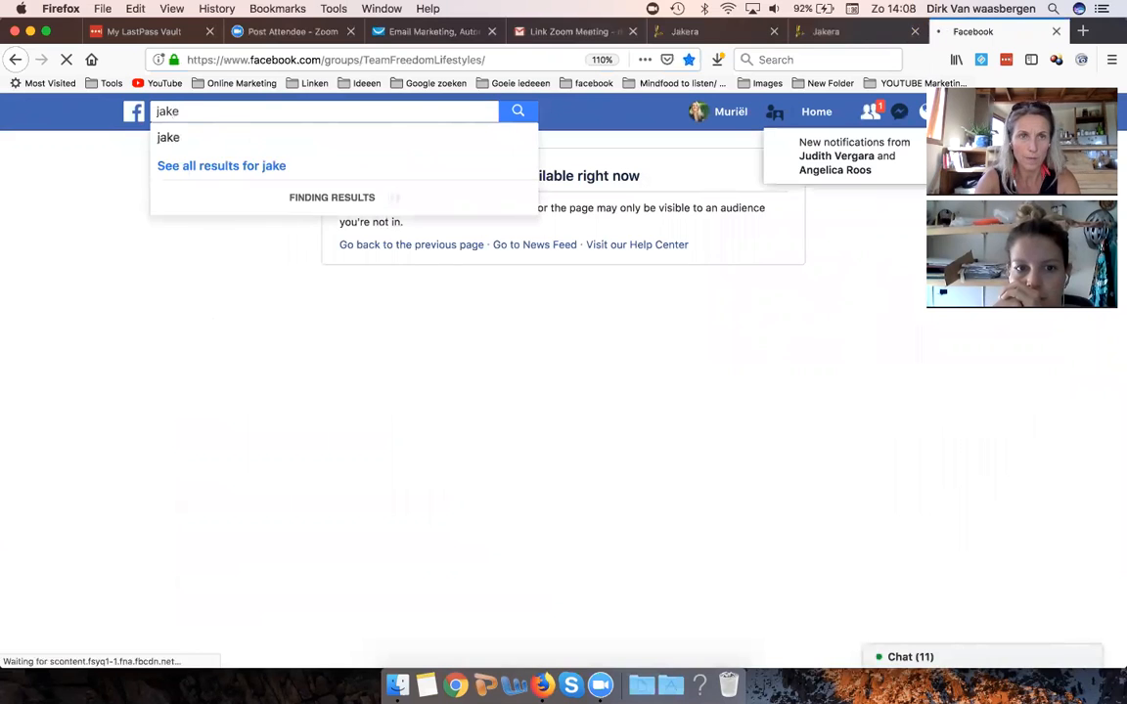
text(ra life)
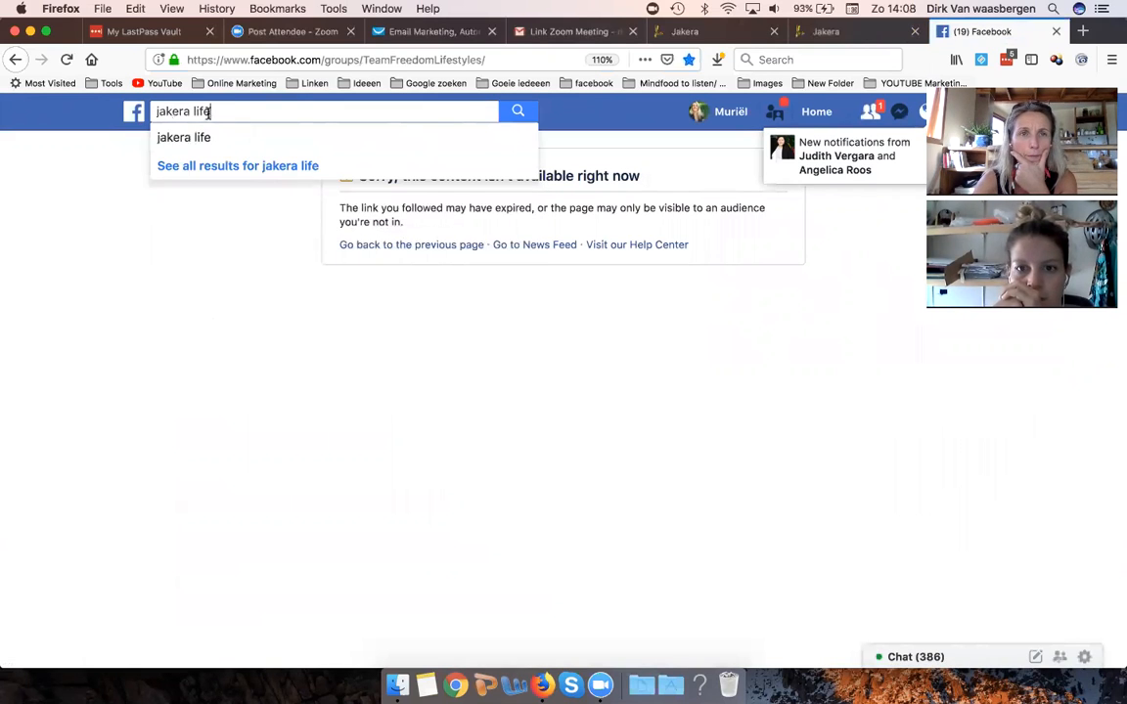
click(519, 111)
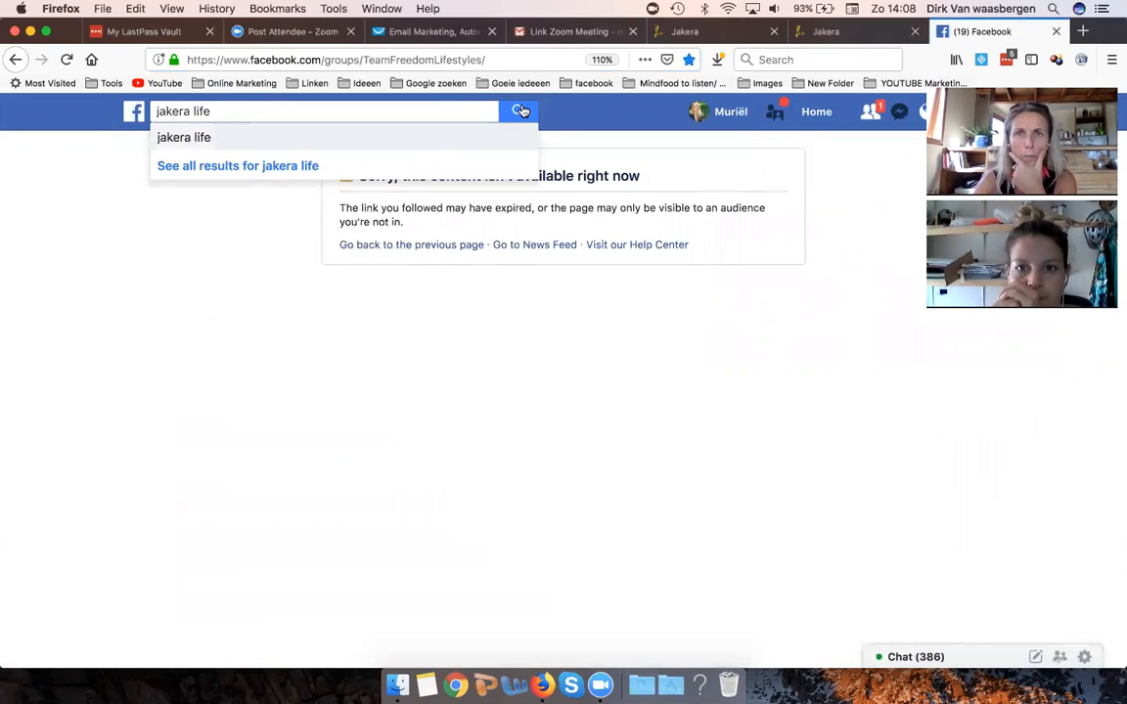
click(432, 200)
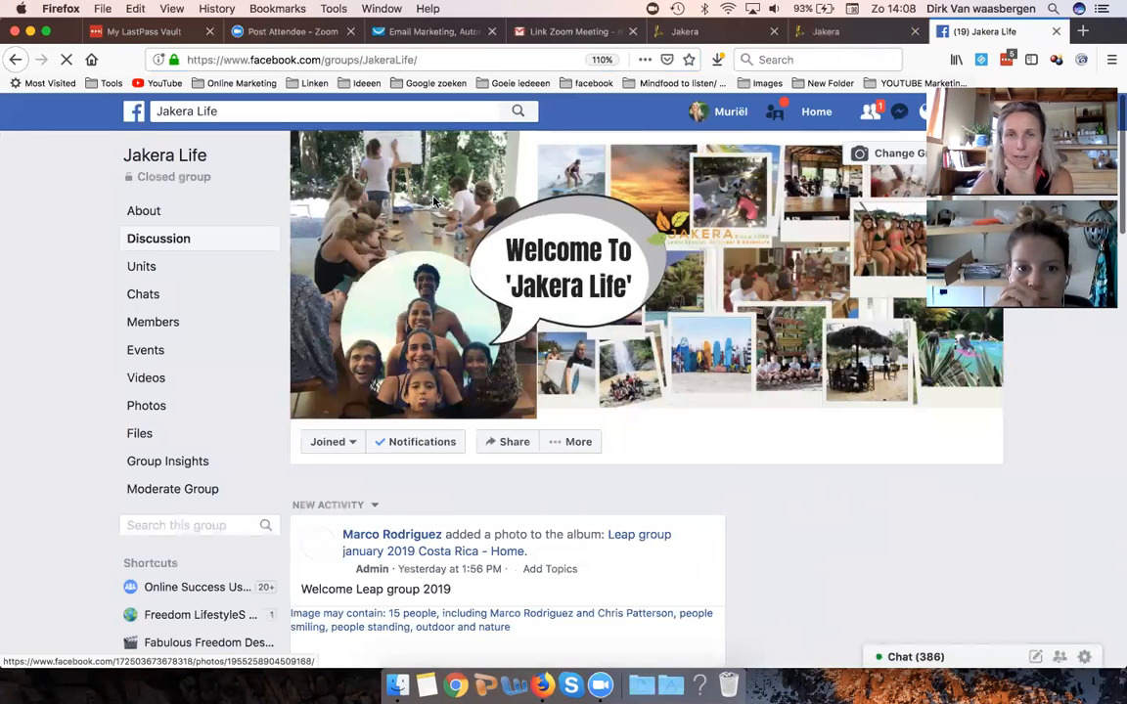
click(426, 59)
key(super+c)
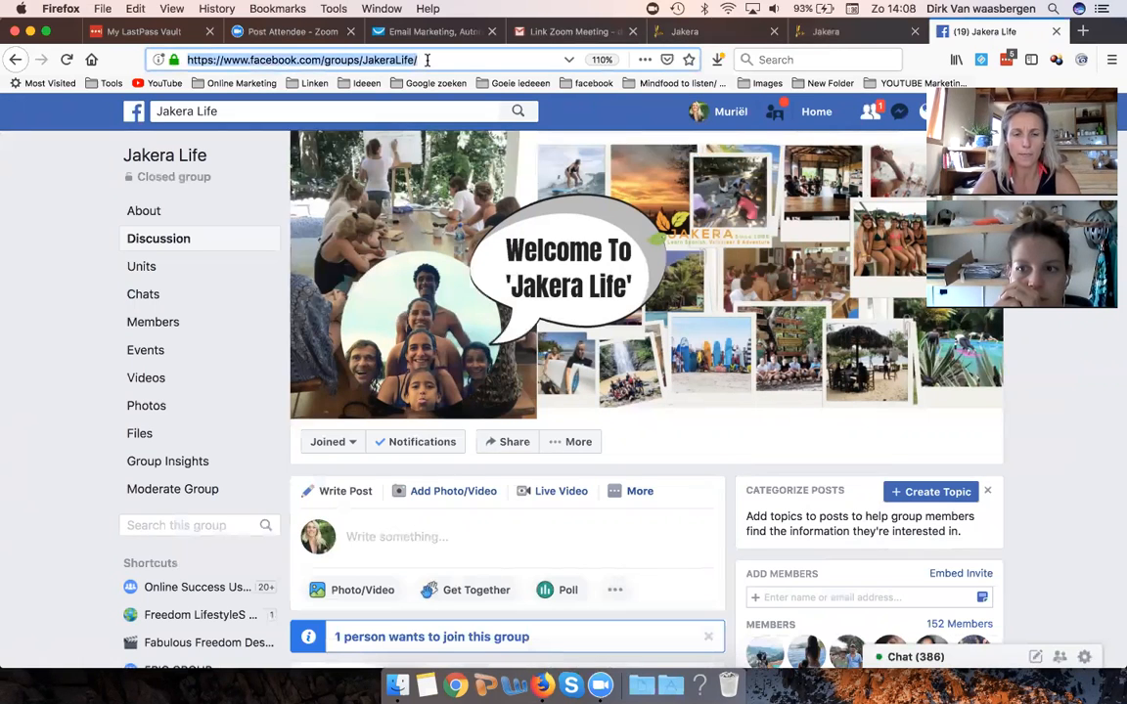
click(473, 25)
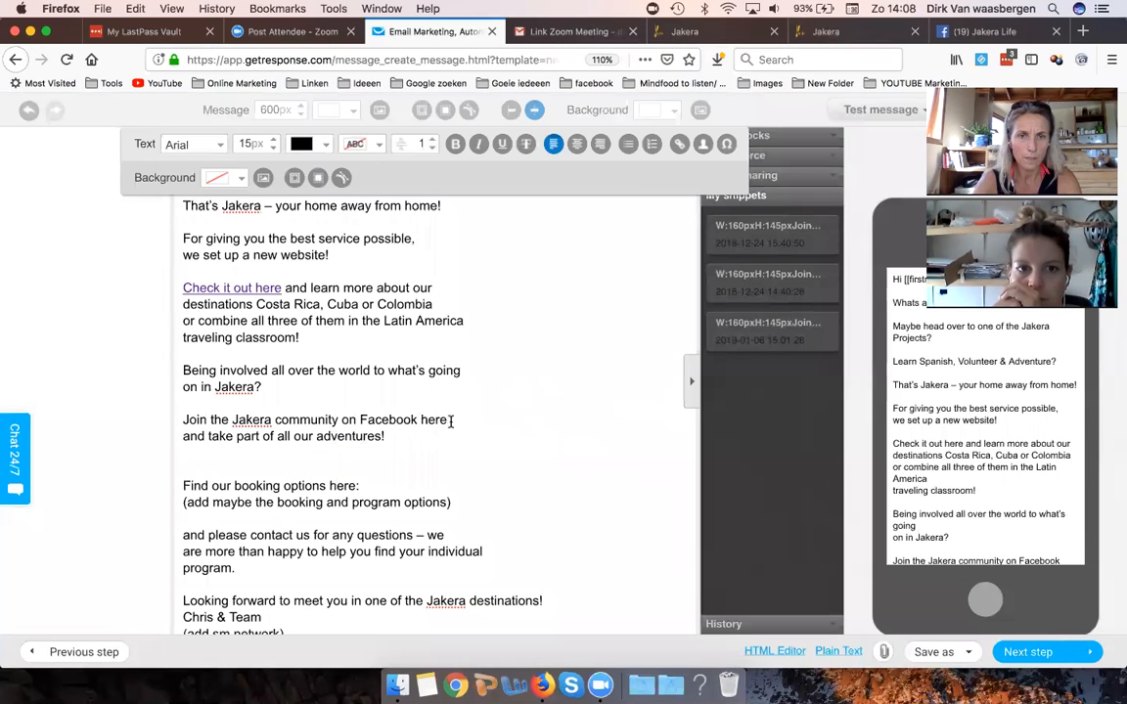
drag(449, 421, 424, 420)
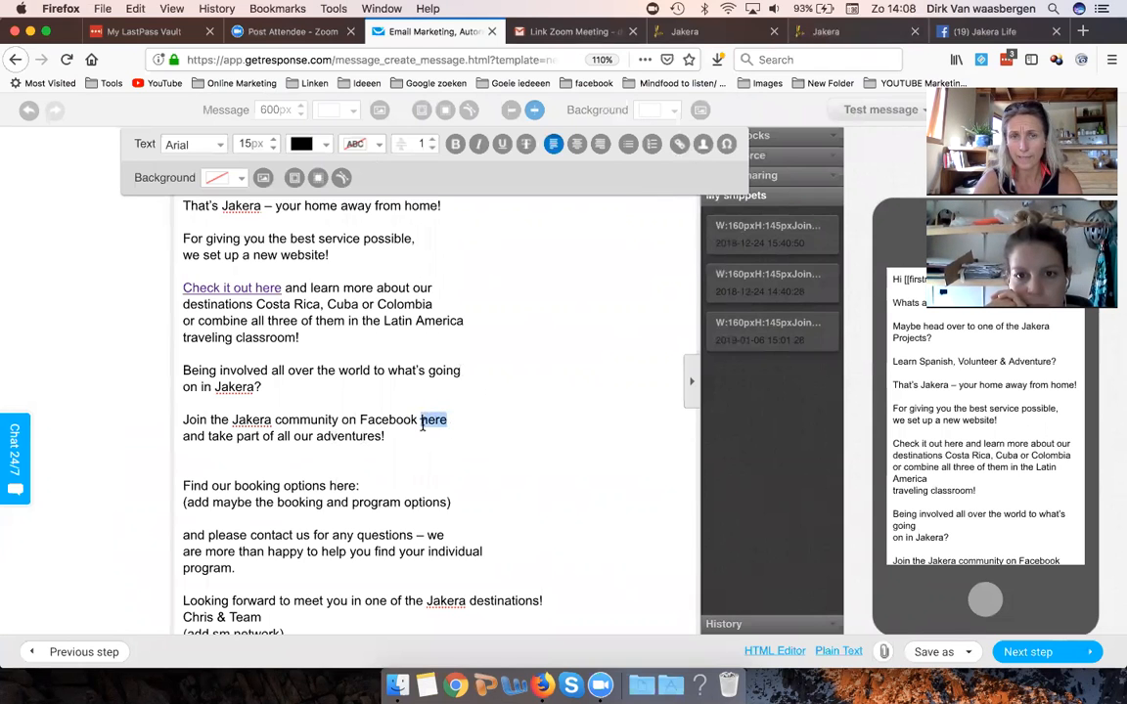
click(679, 144)
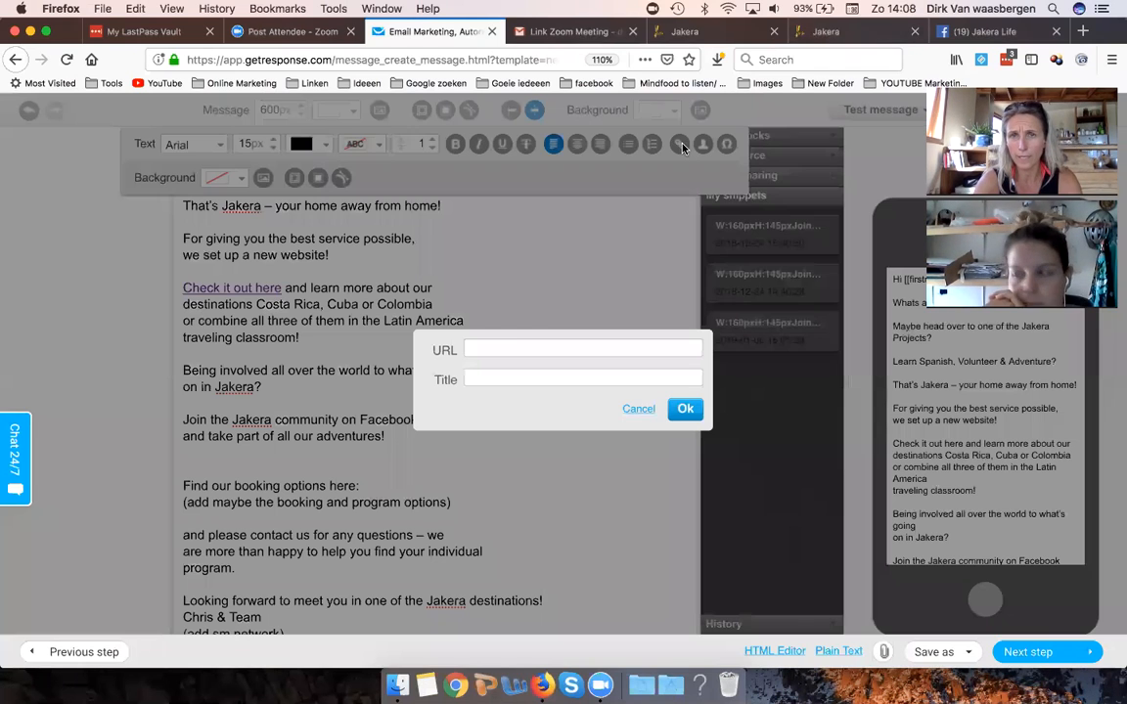
click(477, 345)
key(super+v)
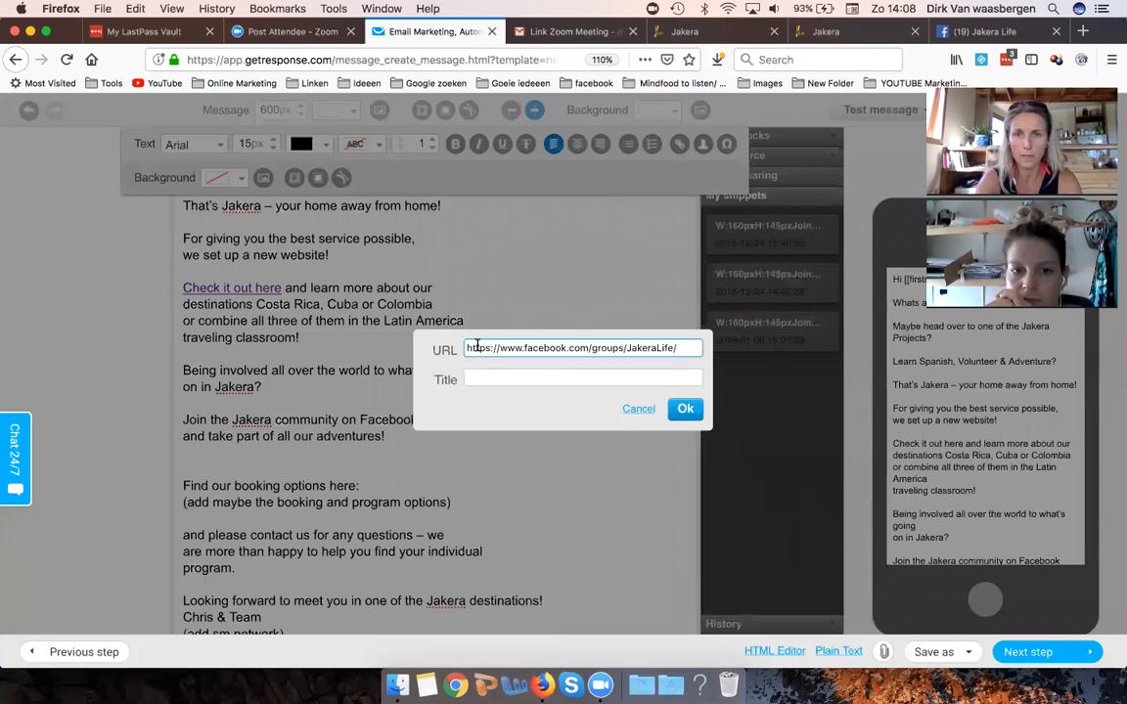
click(689, 413)
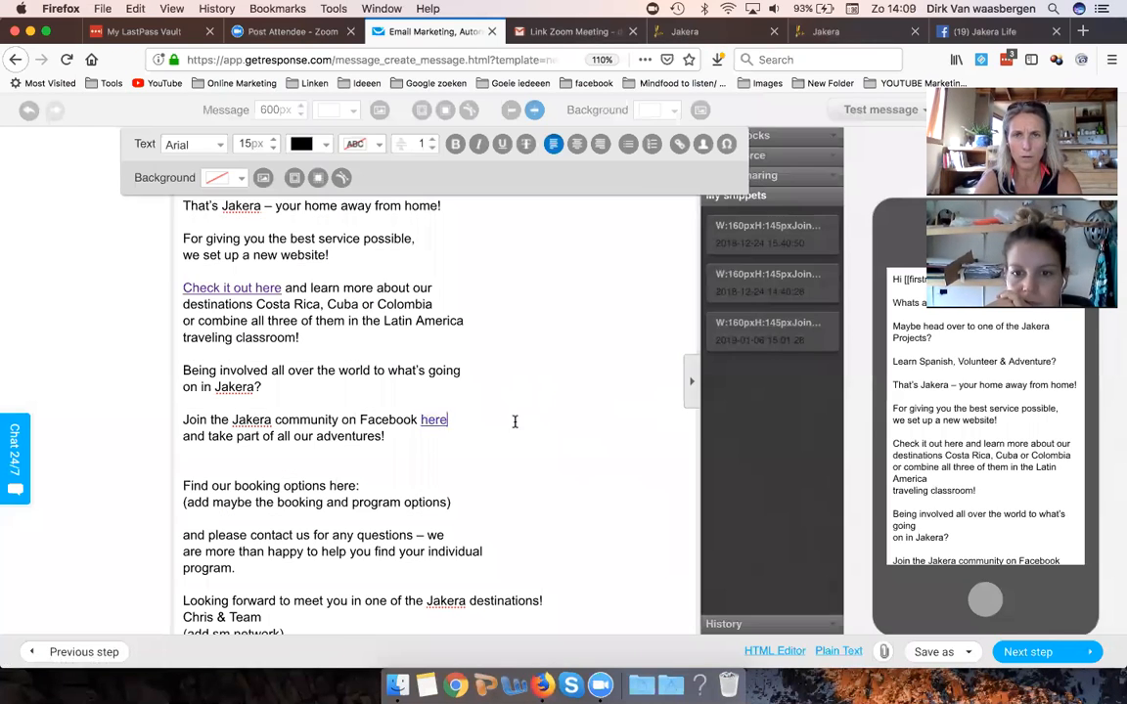
click(433, 423)
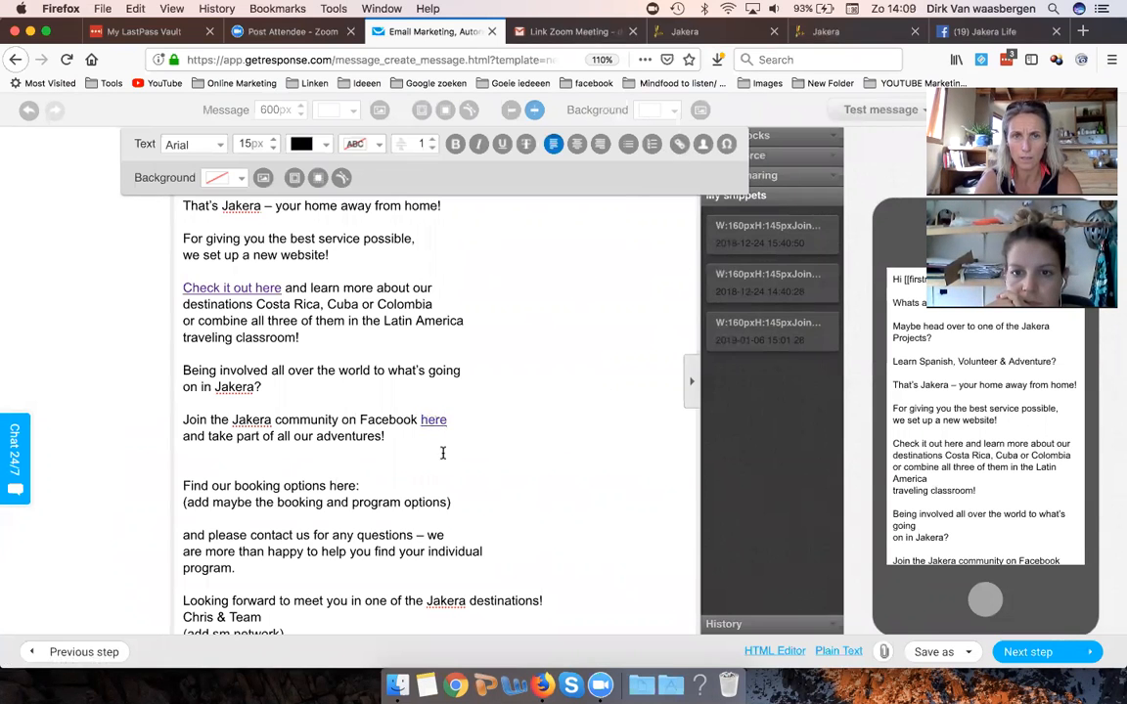
click(431, 421)
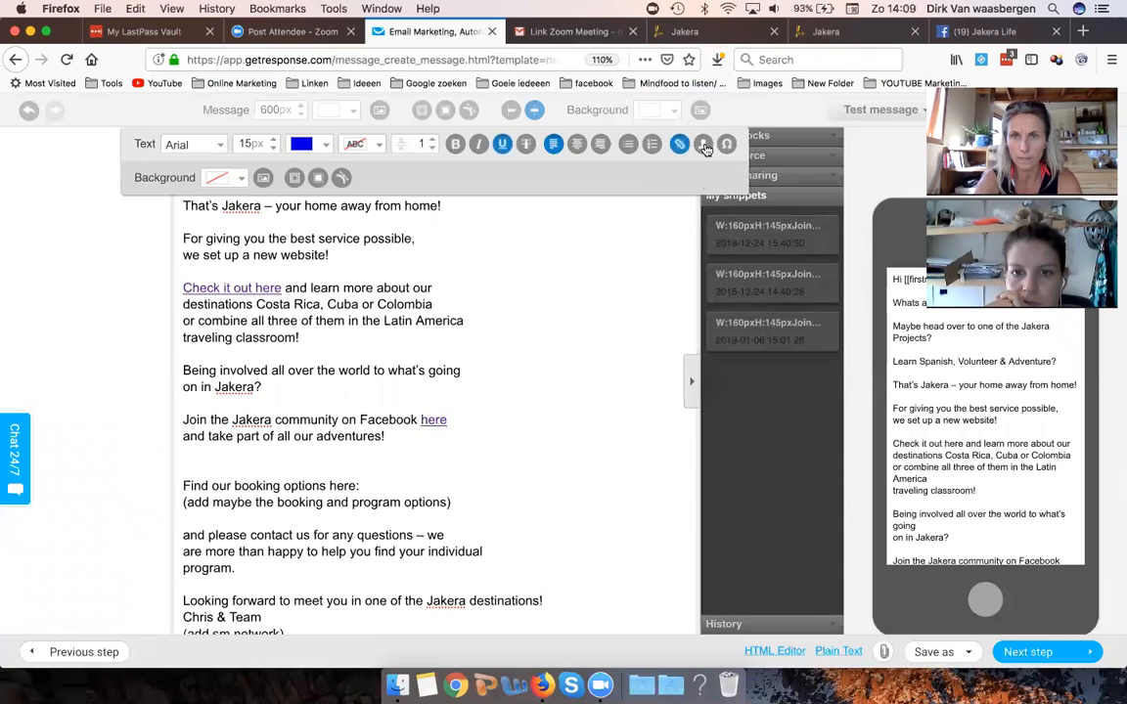
click(680, 143)
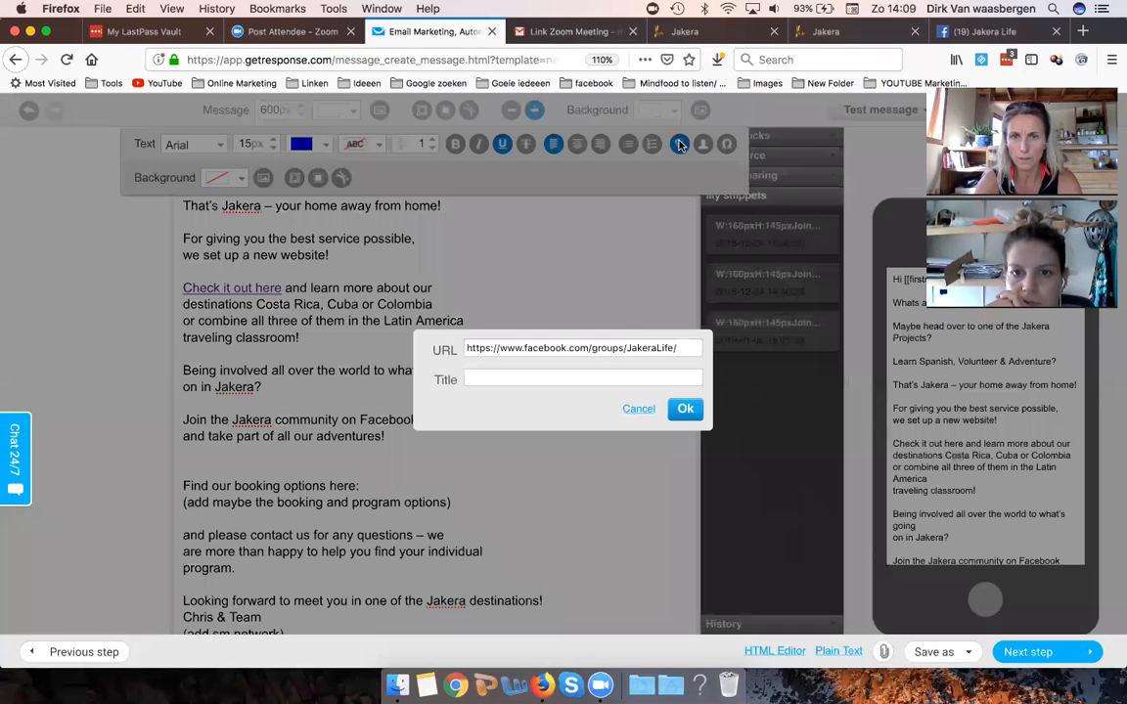
triple_click(620, 349)
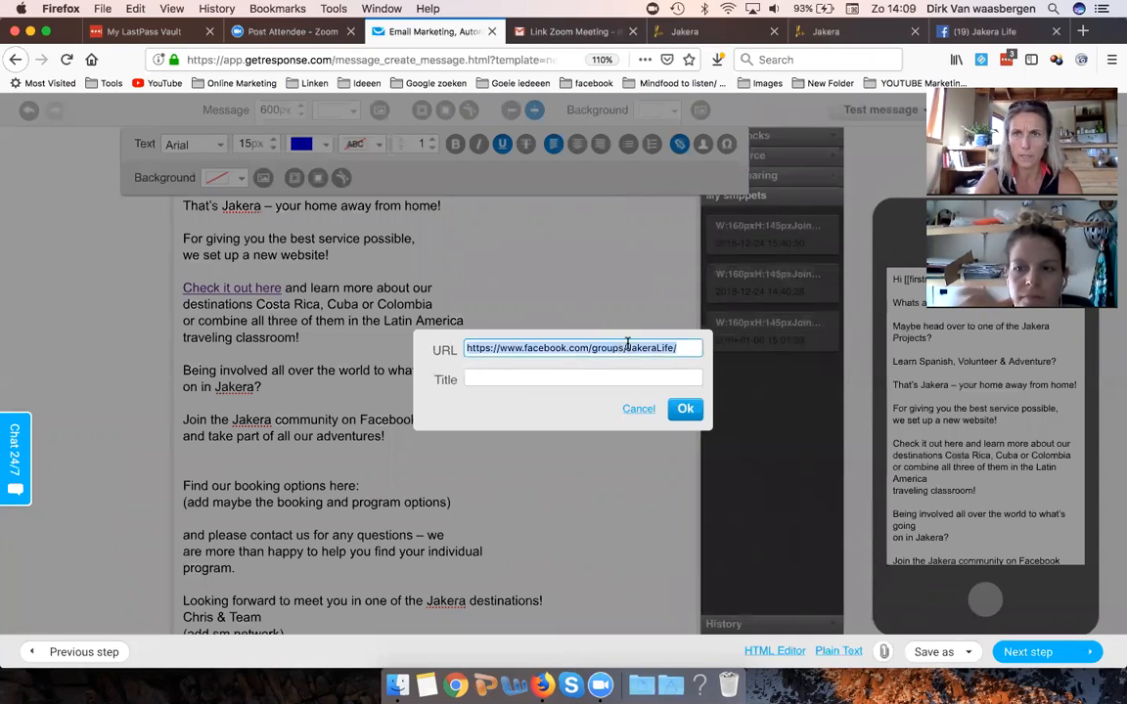
click(853, 34)
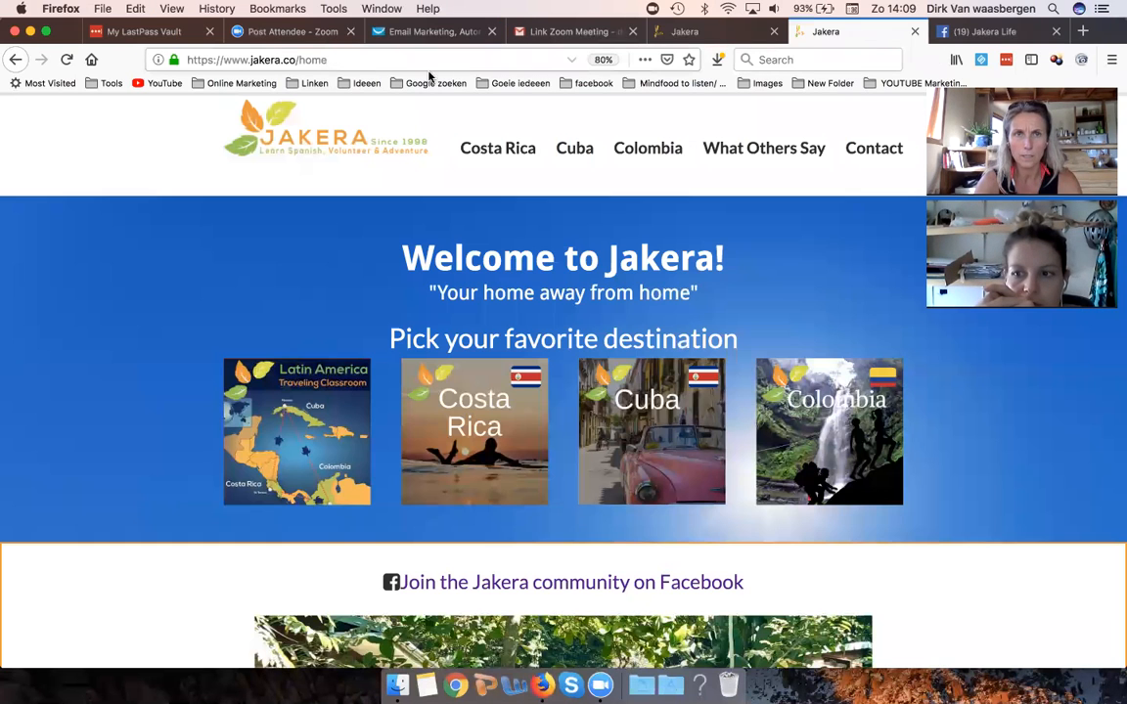
click(1027, 35)
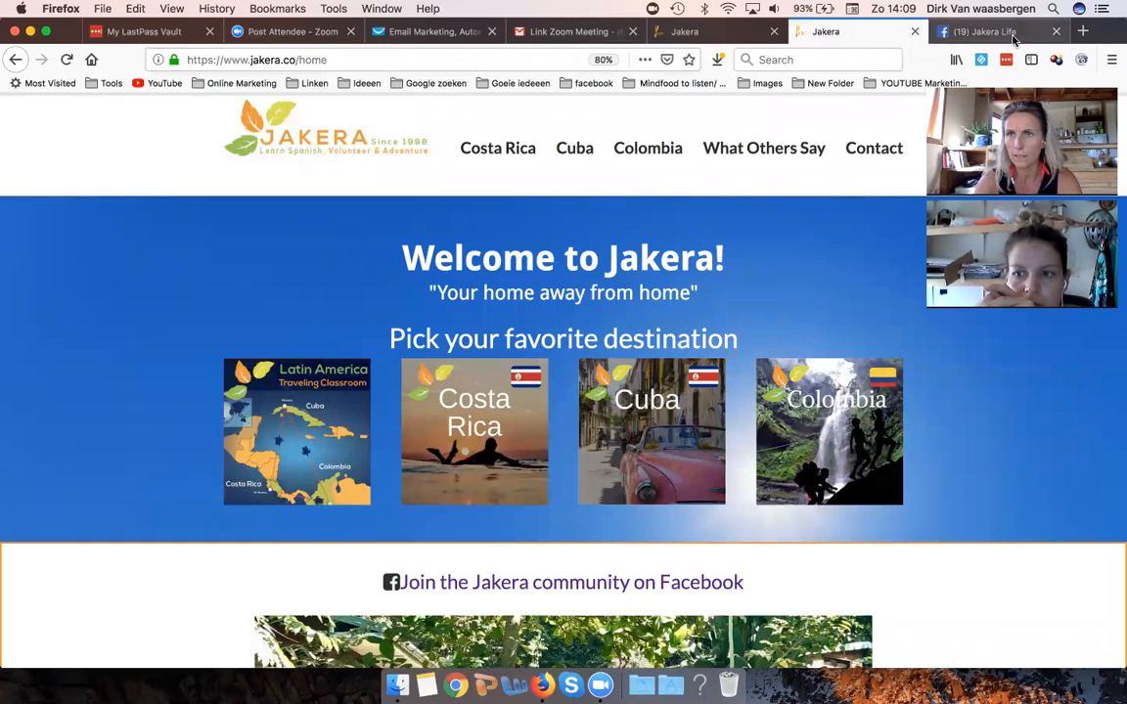
click(314, 59)
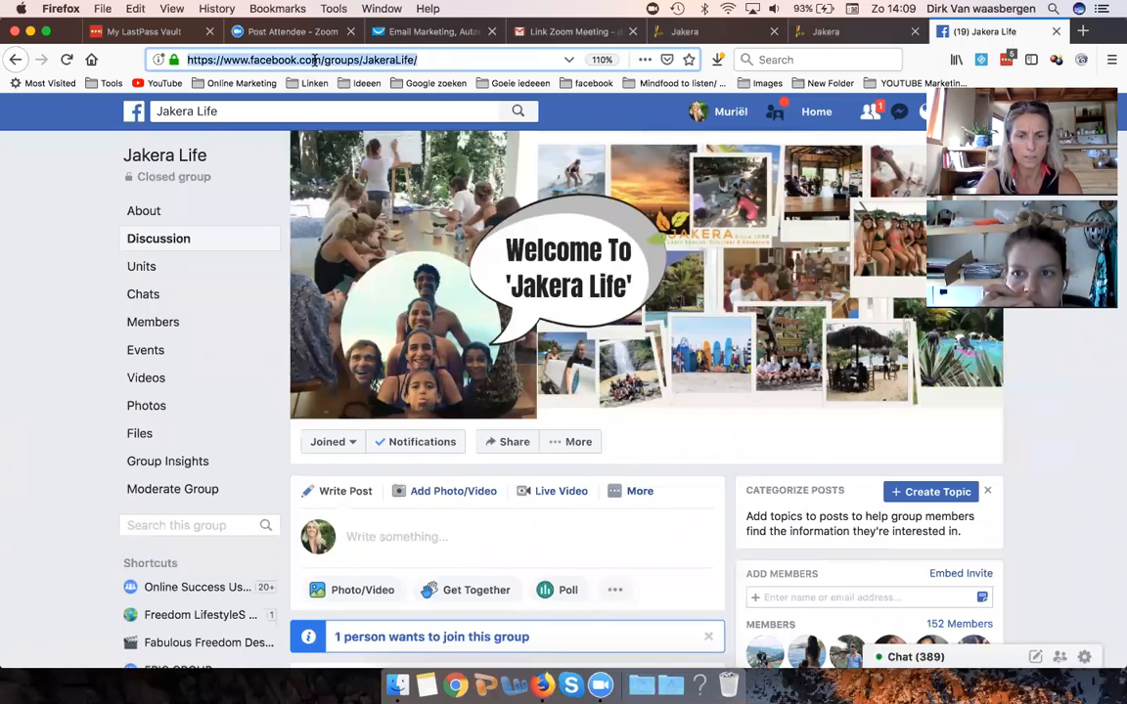
click(314, 59)
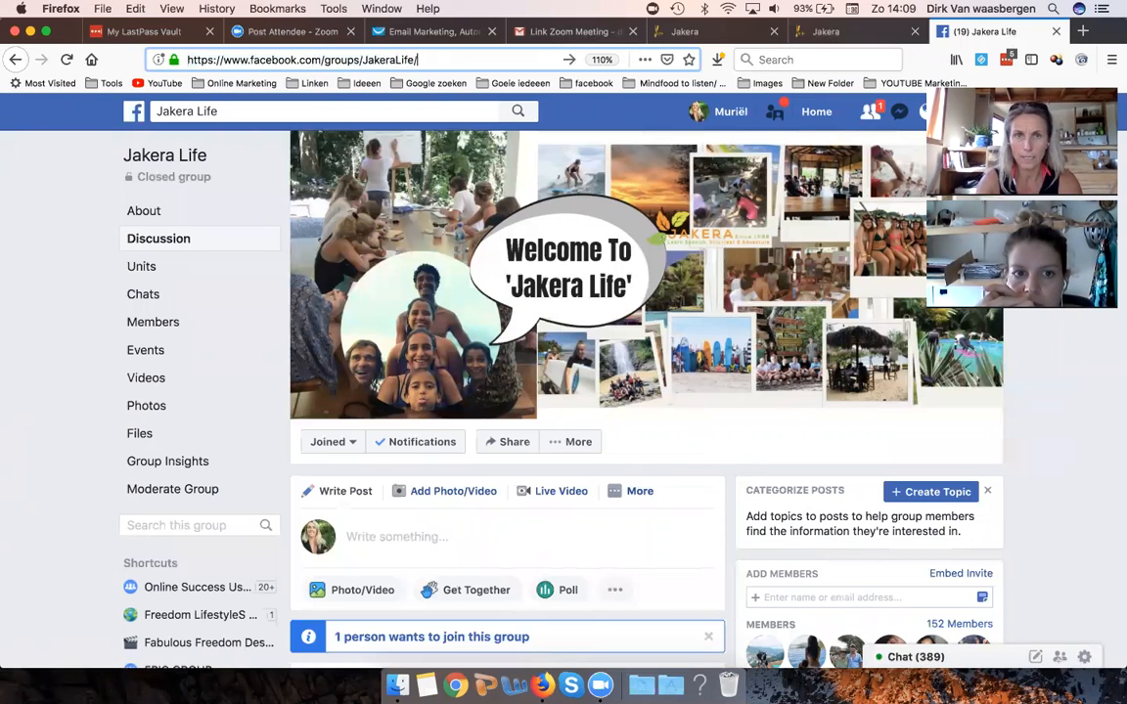
key(Return)
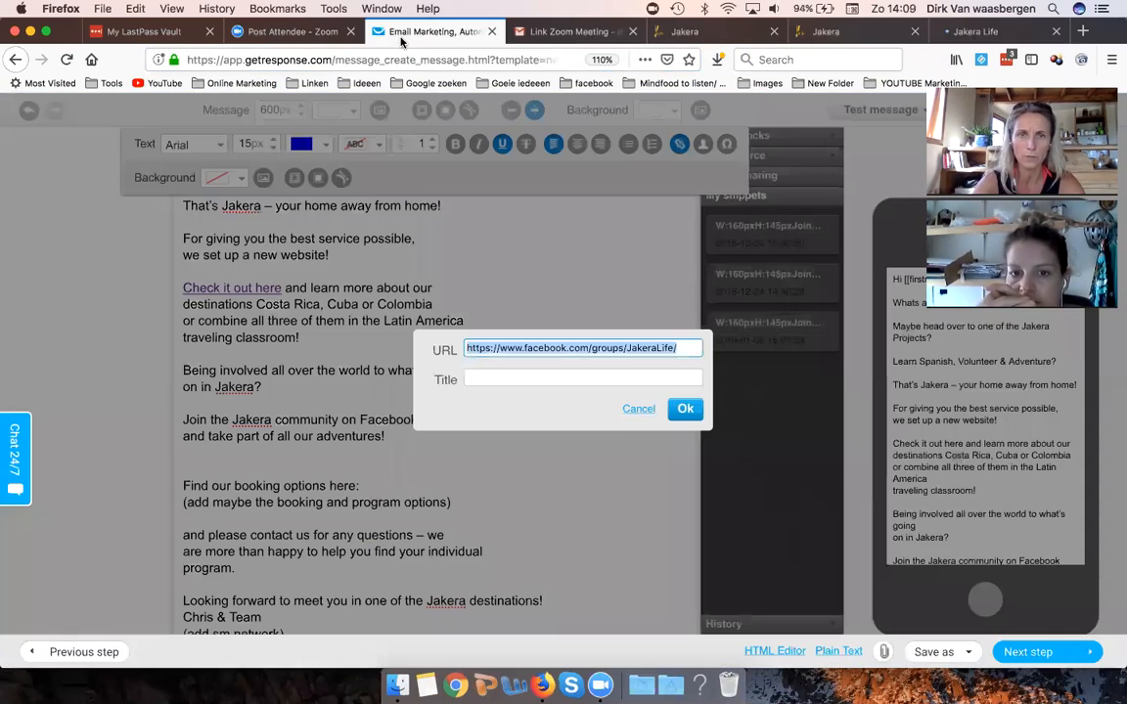
click(411, 32)
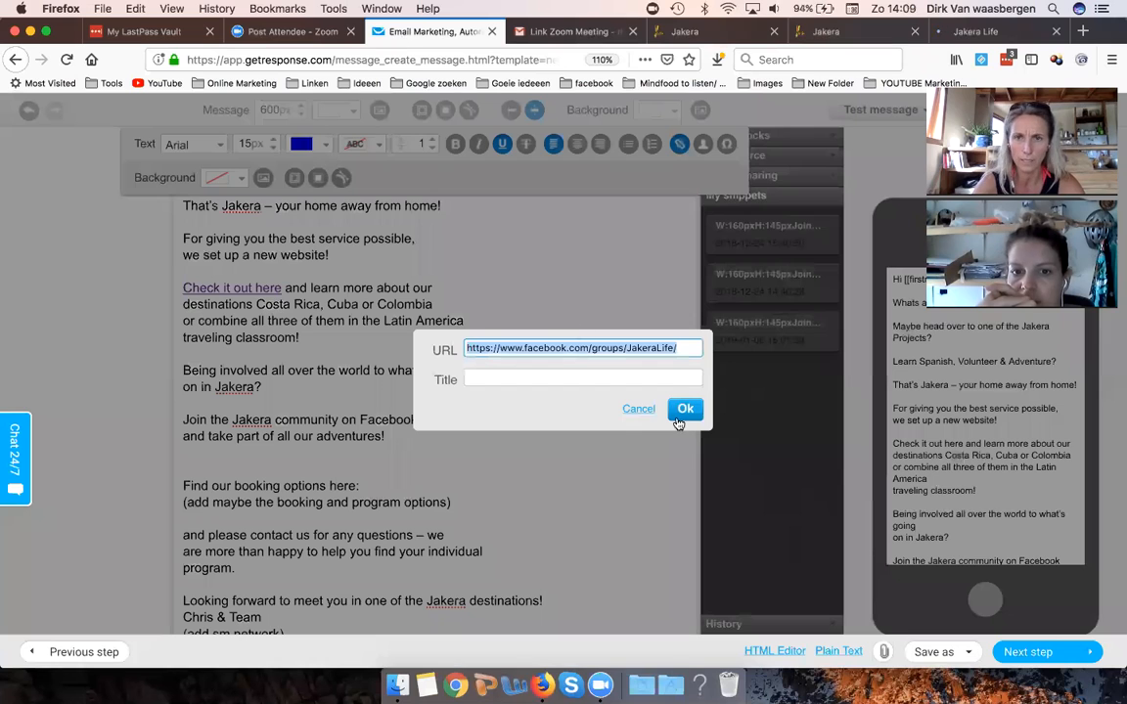
click(682, 411)
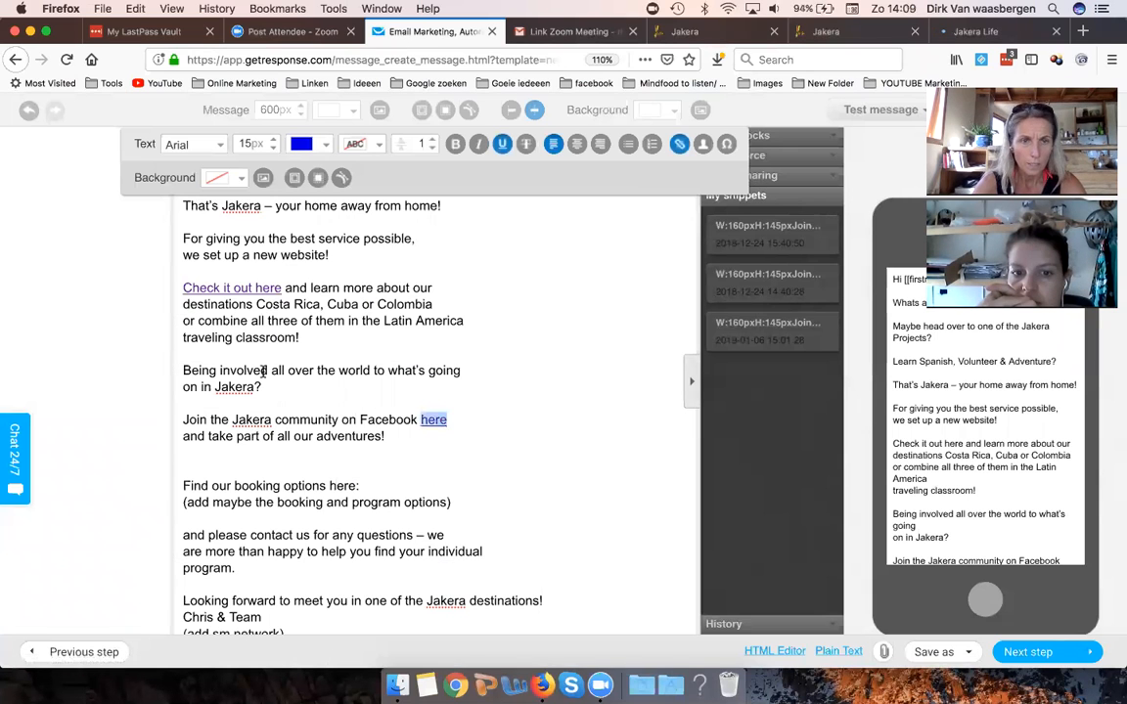
Step: Bold the "Check it out here" link with a leading "=>" and remove the extra blank line above "Find our booking options here"
scroll(262, 372, down, 1)
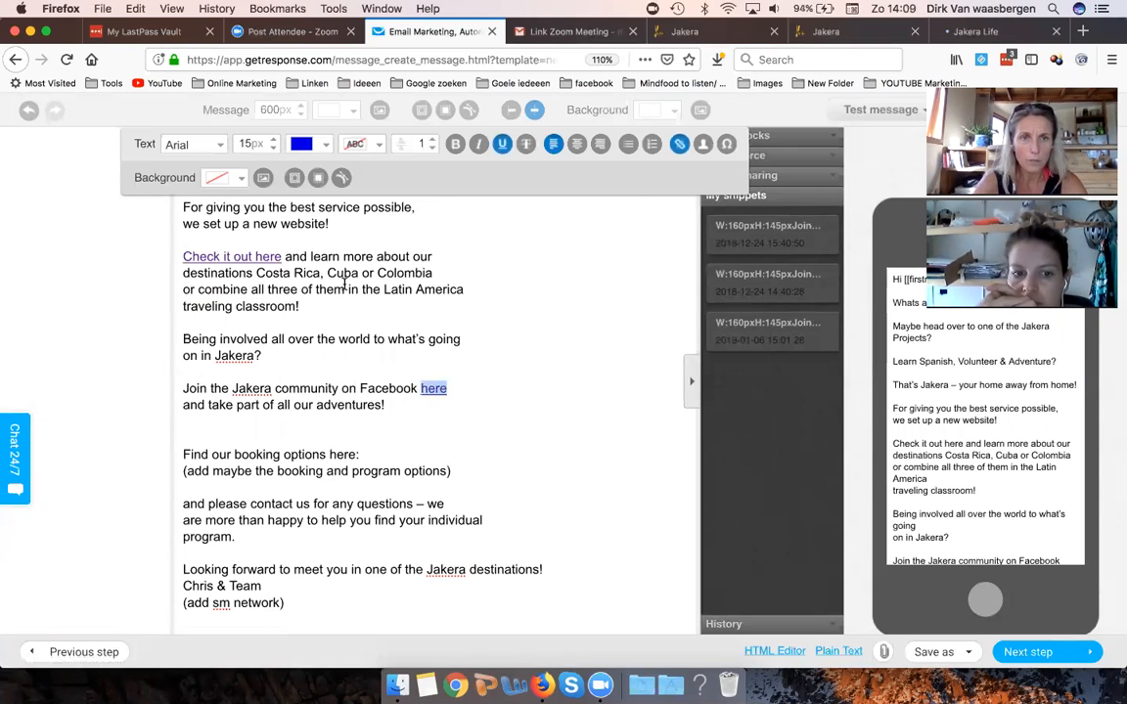
drag(183, 257, 280, 258)
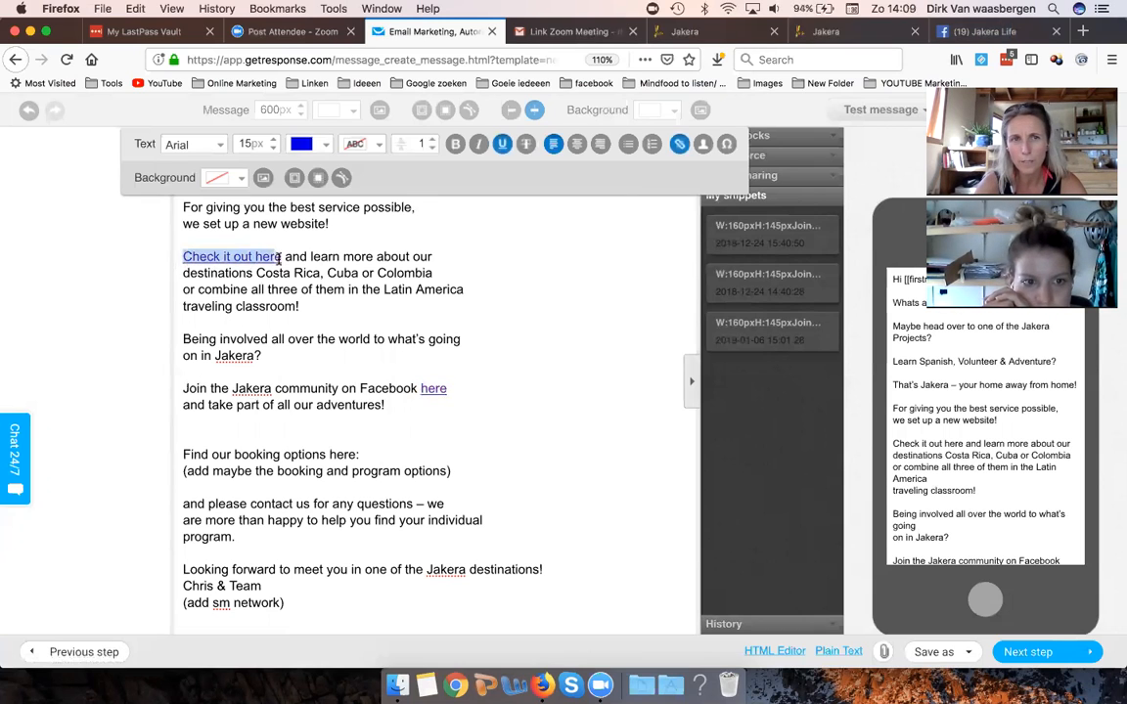
click(455, 144)
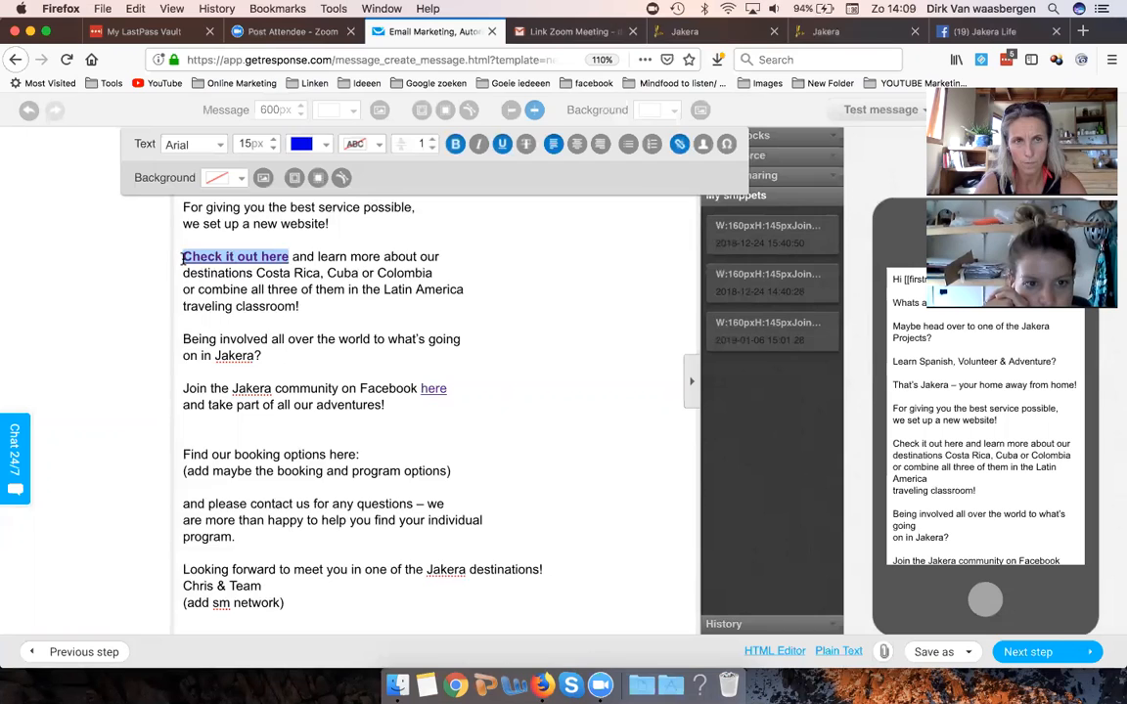
click(181, 257)
text(=>)
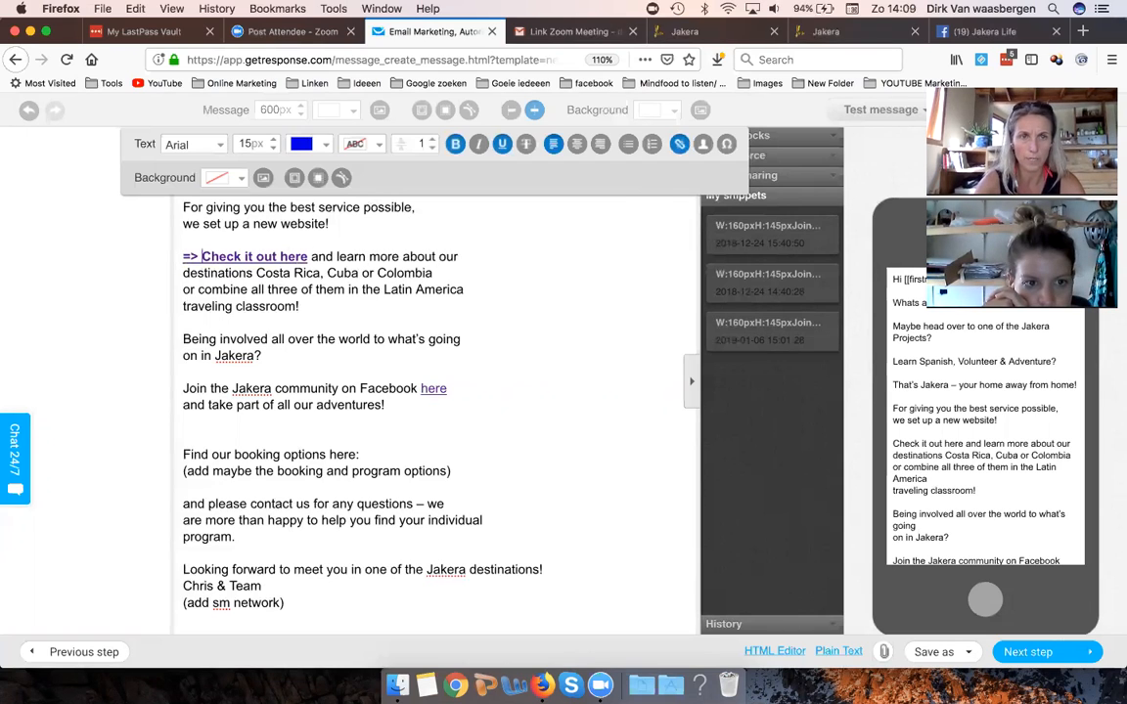
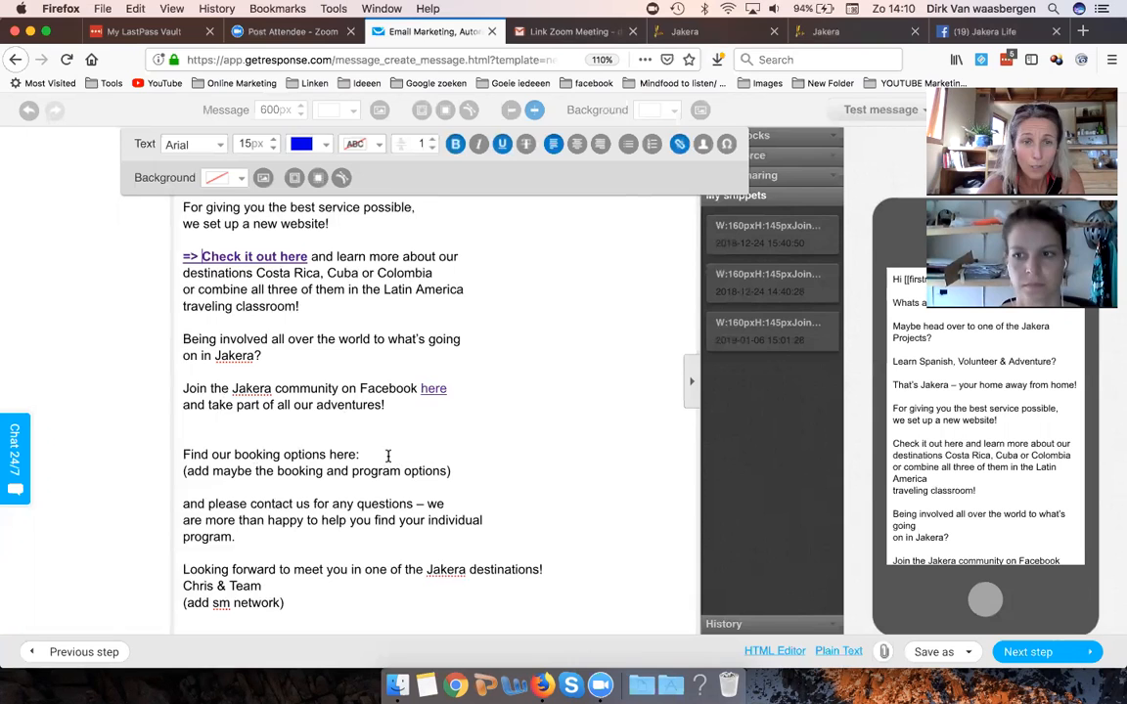
click(202, 436)
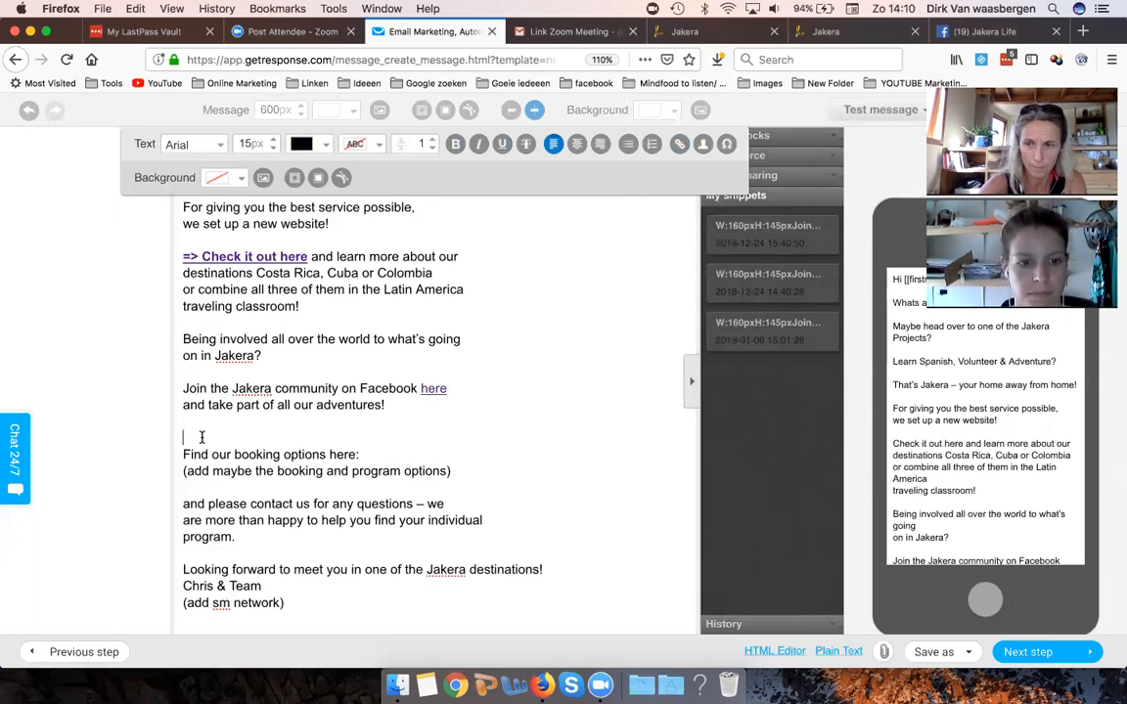
key(BackSpace)
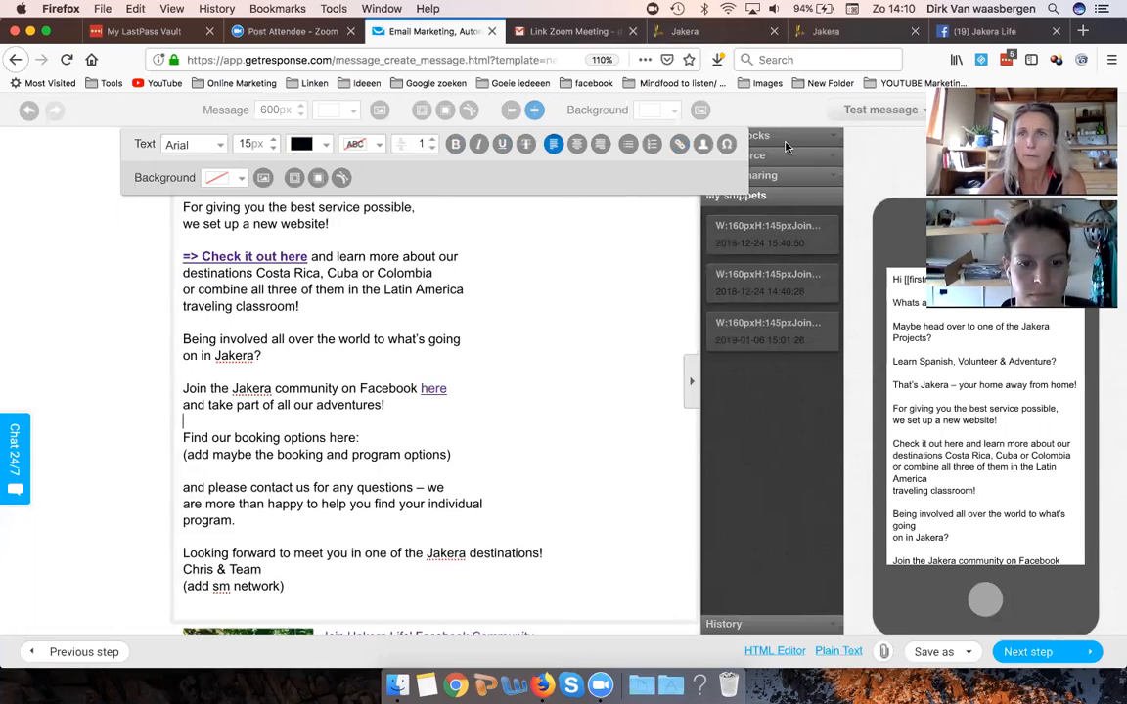
Step: Switch to the Jakera website and open its Costa Rica Programs page by way of the Costa Rica destination page
click(836, 33)
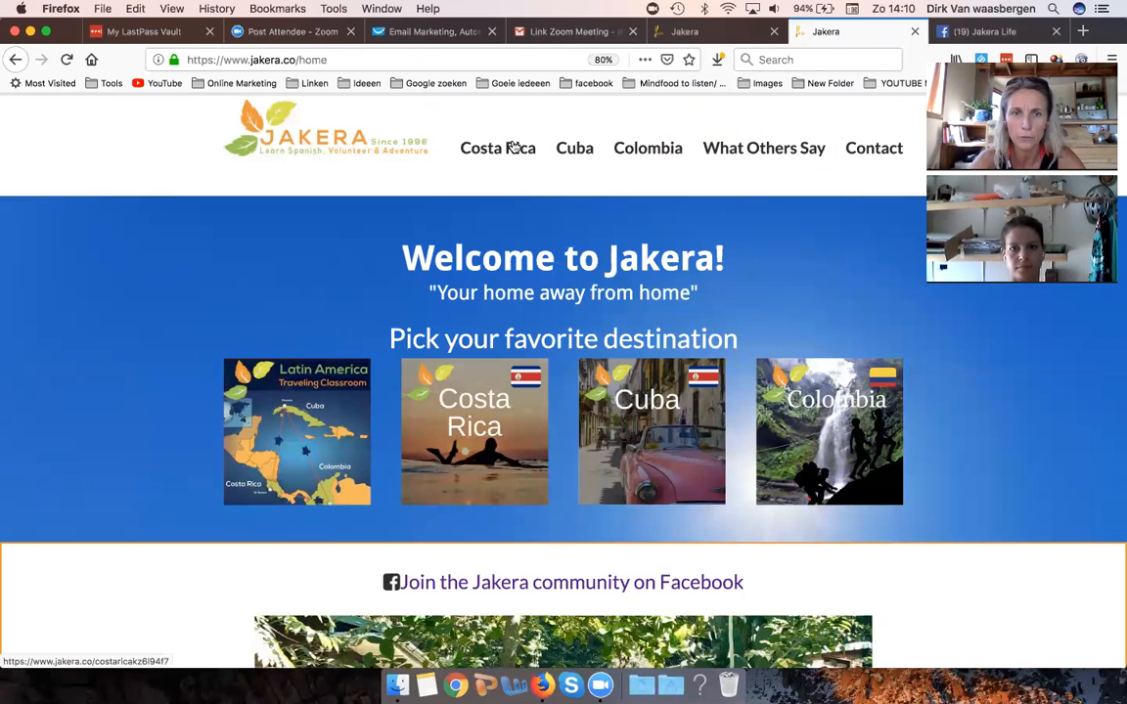
scroll(489, 403, down, 10)
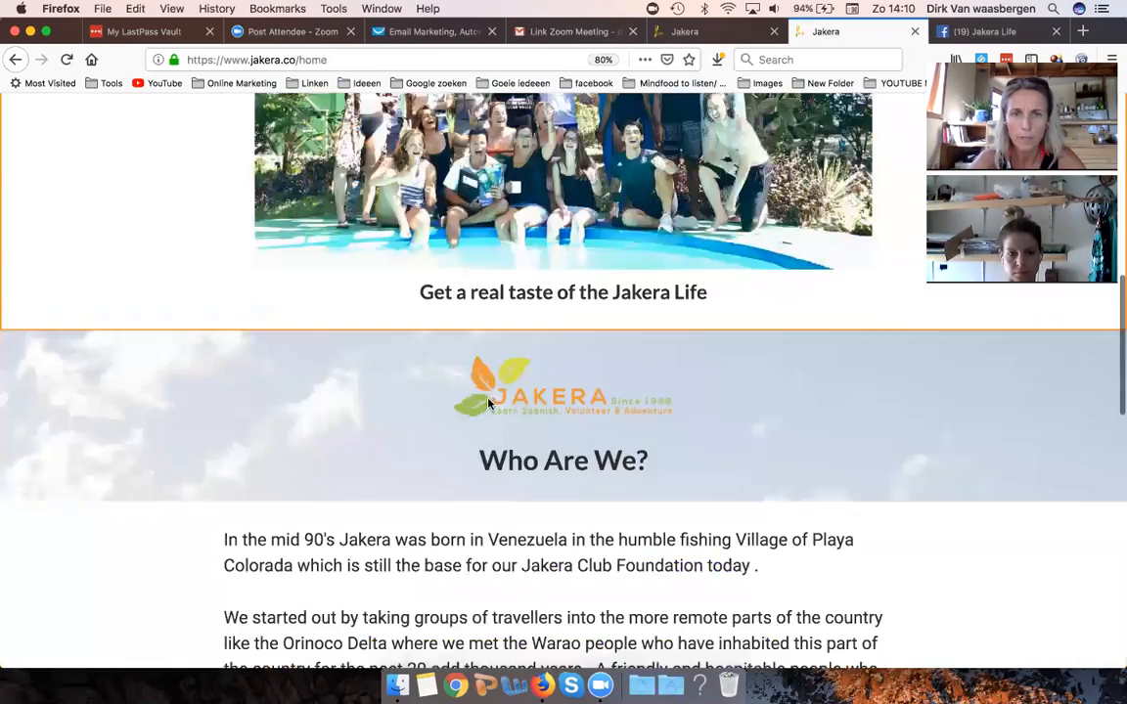
scroll(489, 402, down, 10)
scroll(489, 403, up, 13)
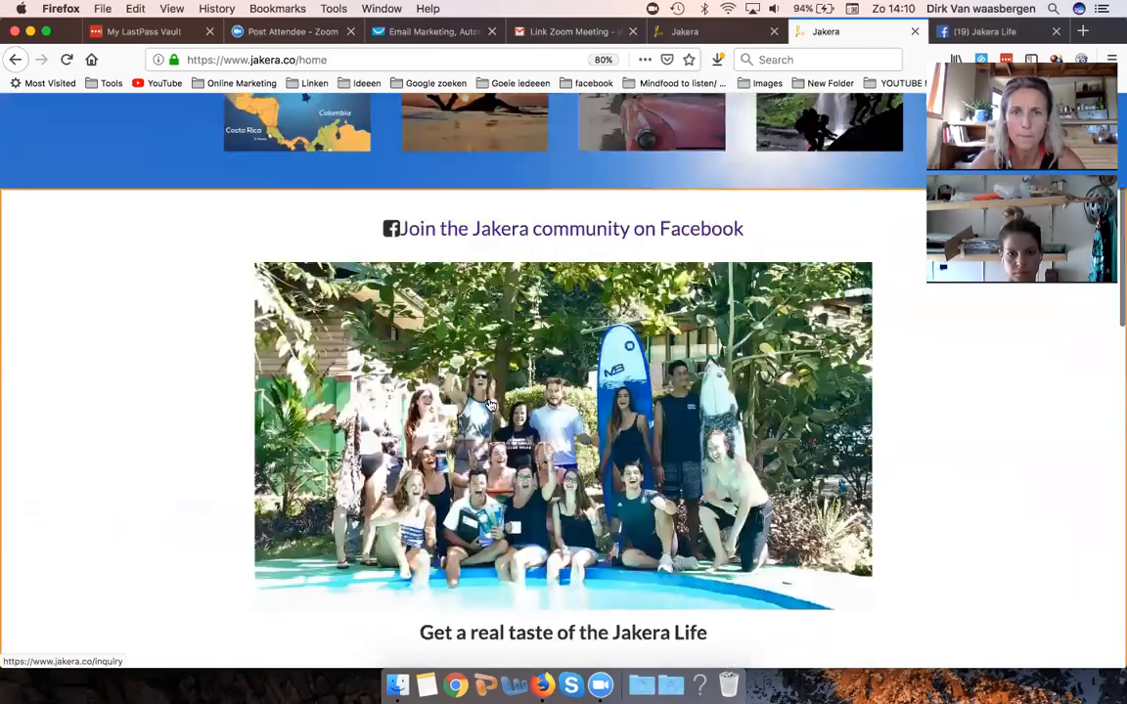
scroll(490, 404, up, 5)
click(492, 339)
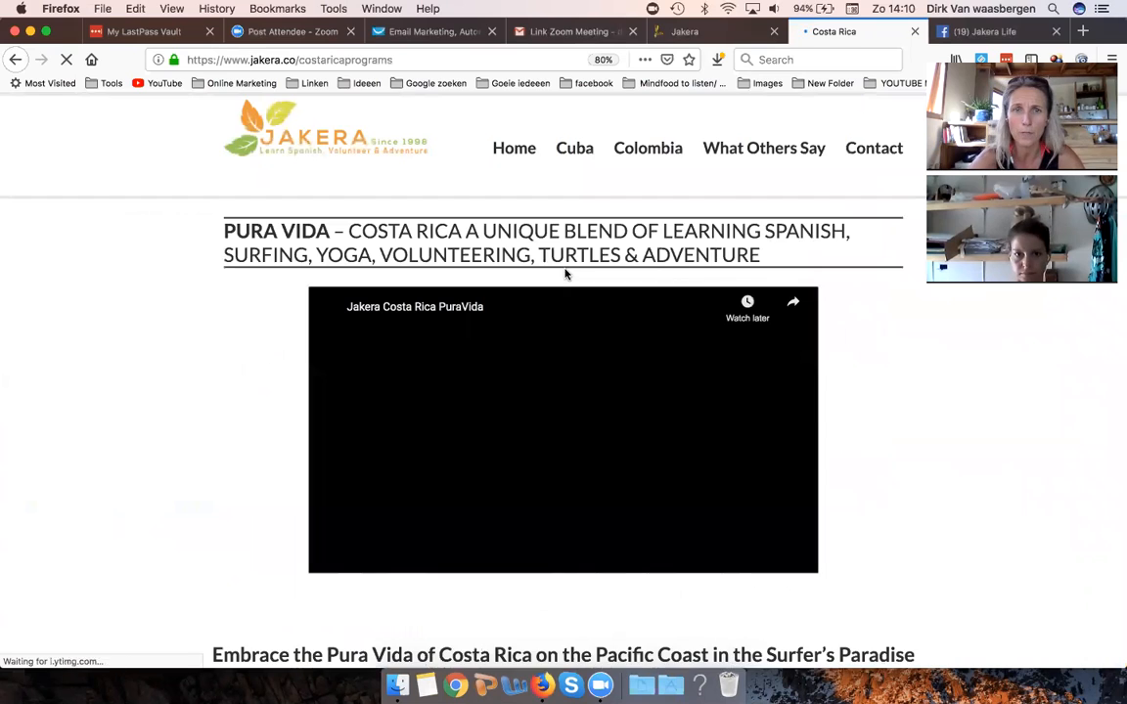
scroll(564, 274, down, 20)
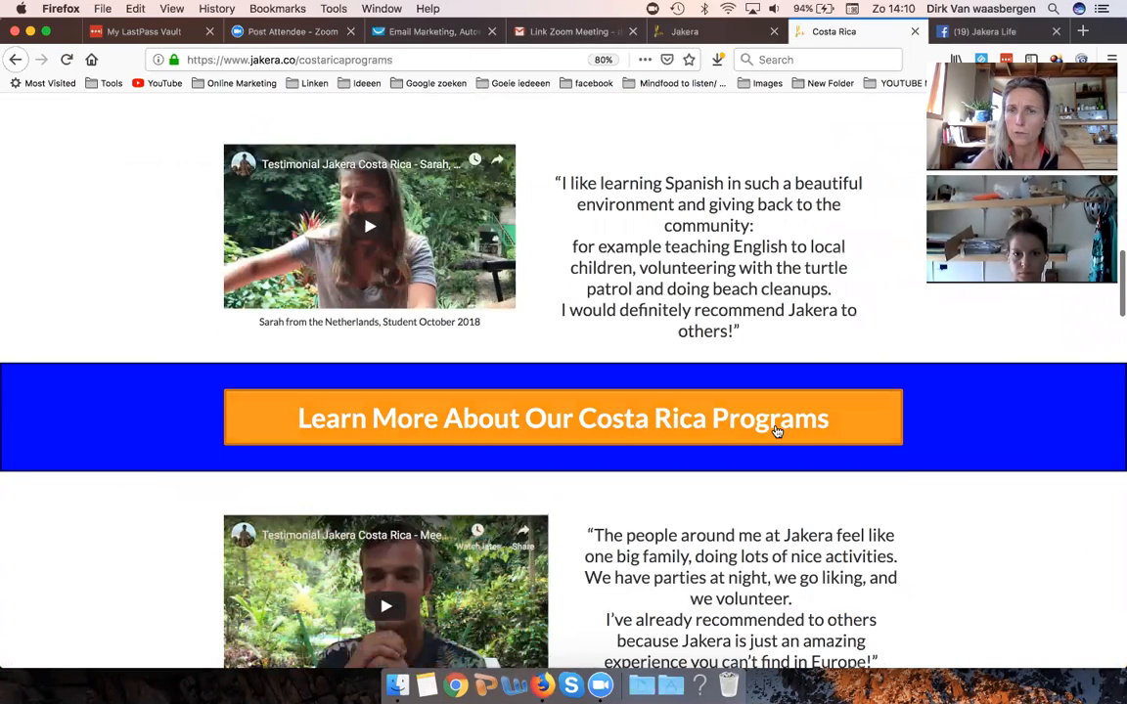
click(635, 422)
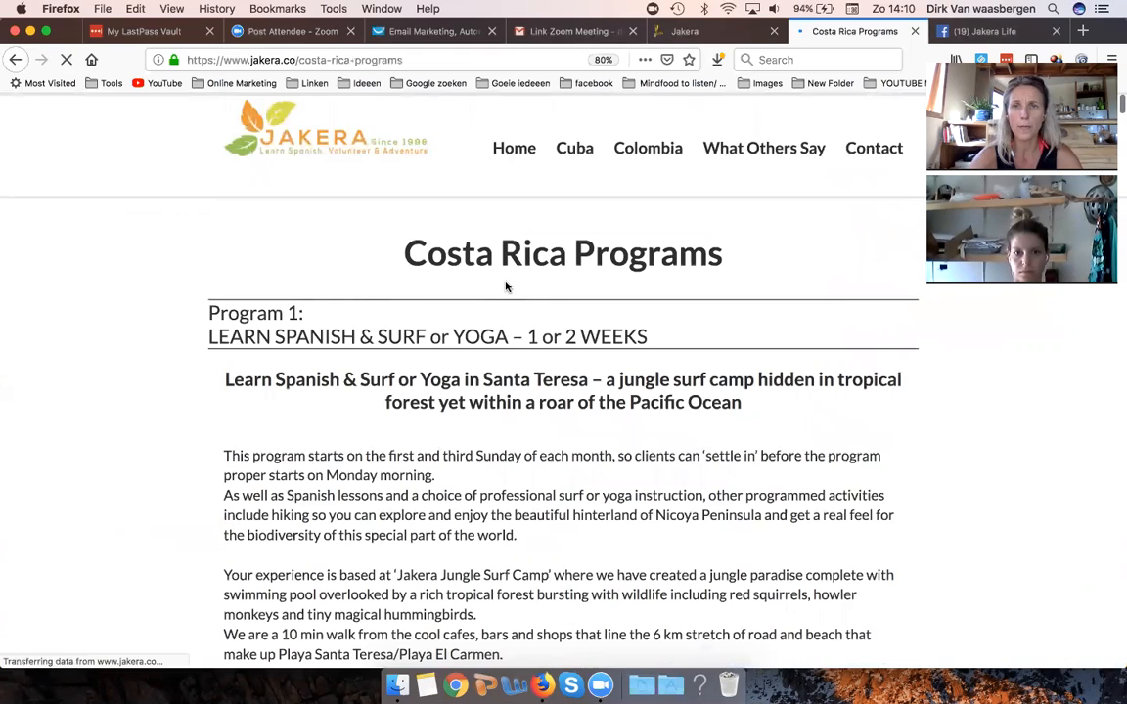
scroll(506, 286, up, 10)
click(411, 62)
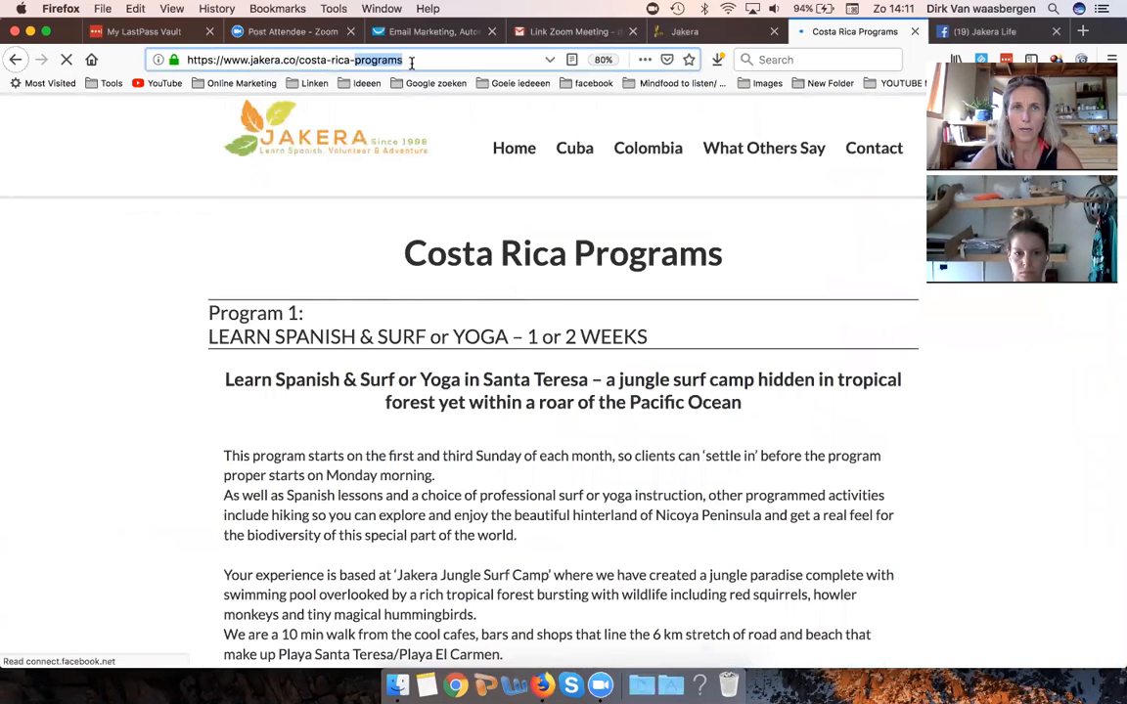
key(super+c)
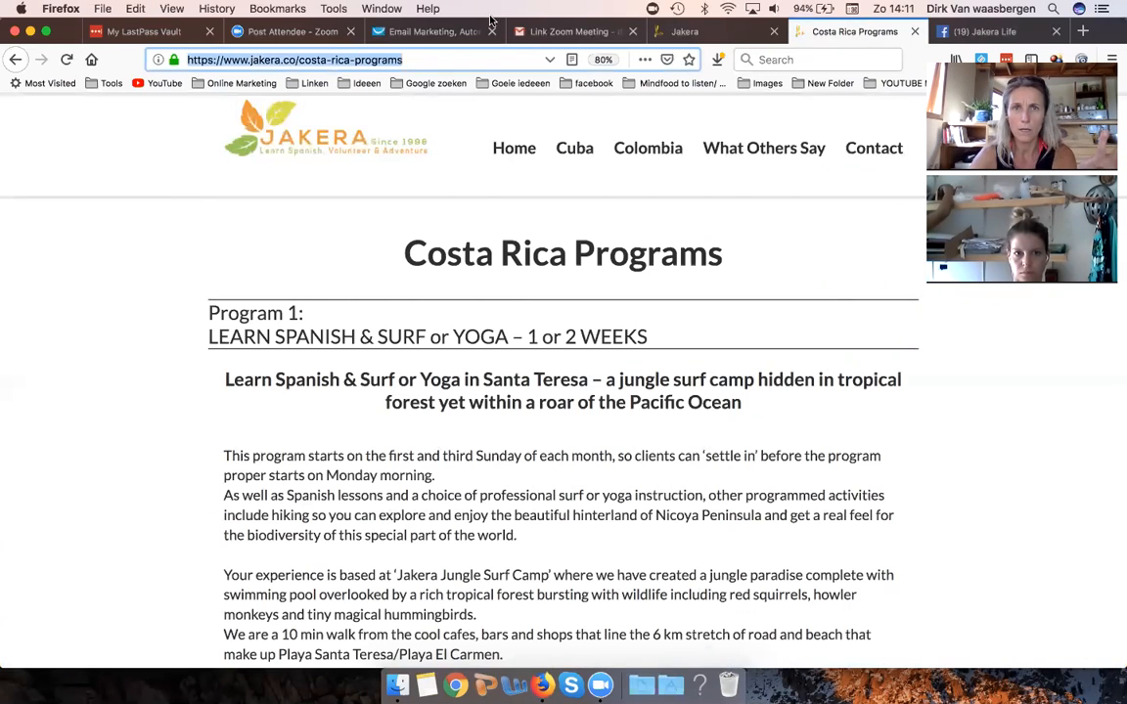
click(408, 32)
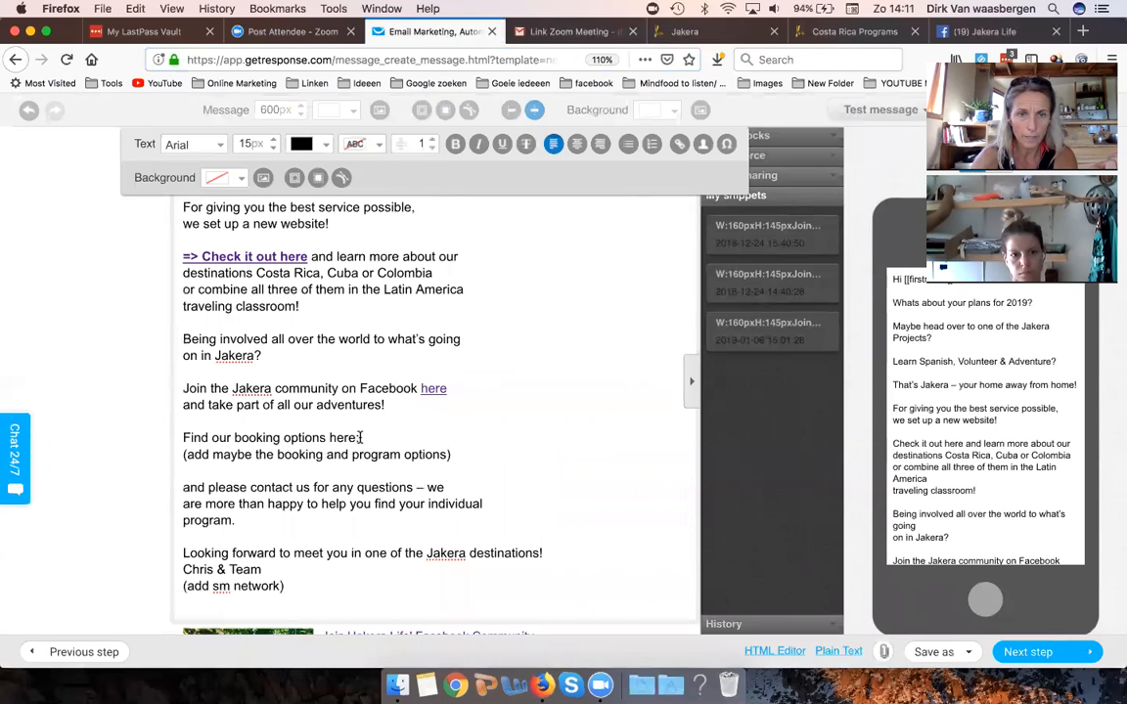
Step: Delete the placeholder "(add maybe the booking and program options)" and rewrite the line above it as "=> Find our booking options here" without the colon
drag(453, 455, 404, 455)
drag(319, 458, 182, 456)
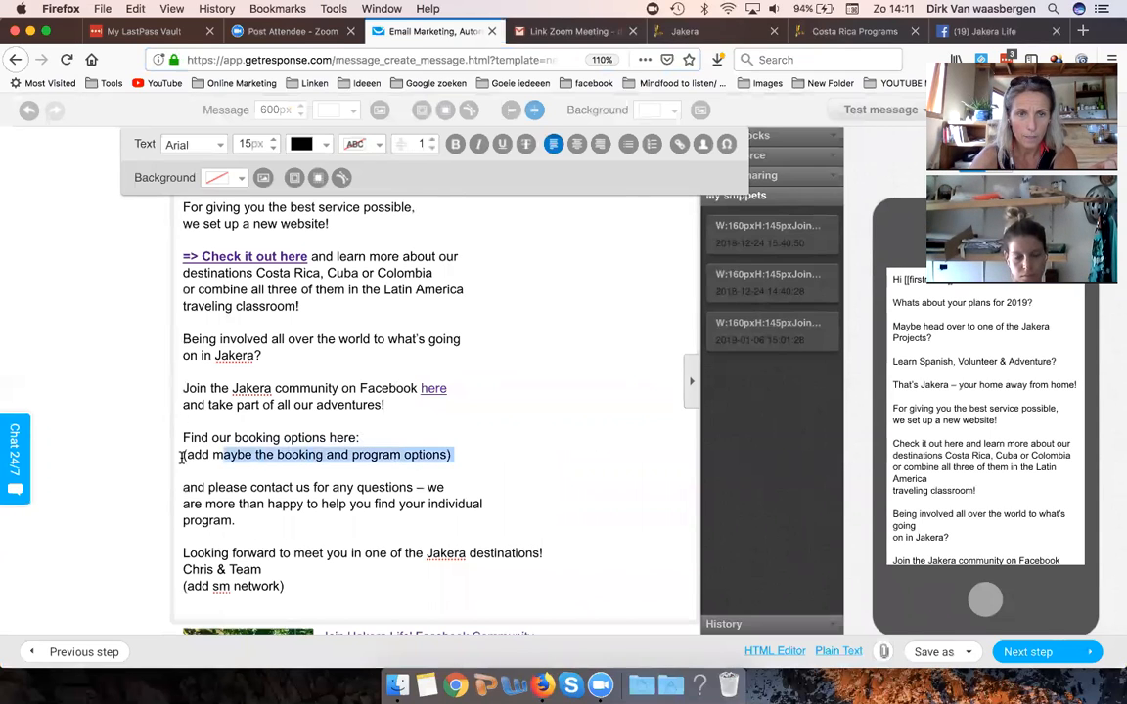
key(BackSpace)
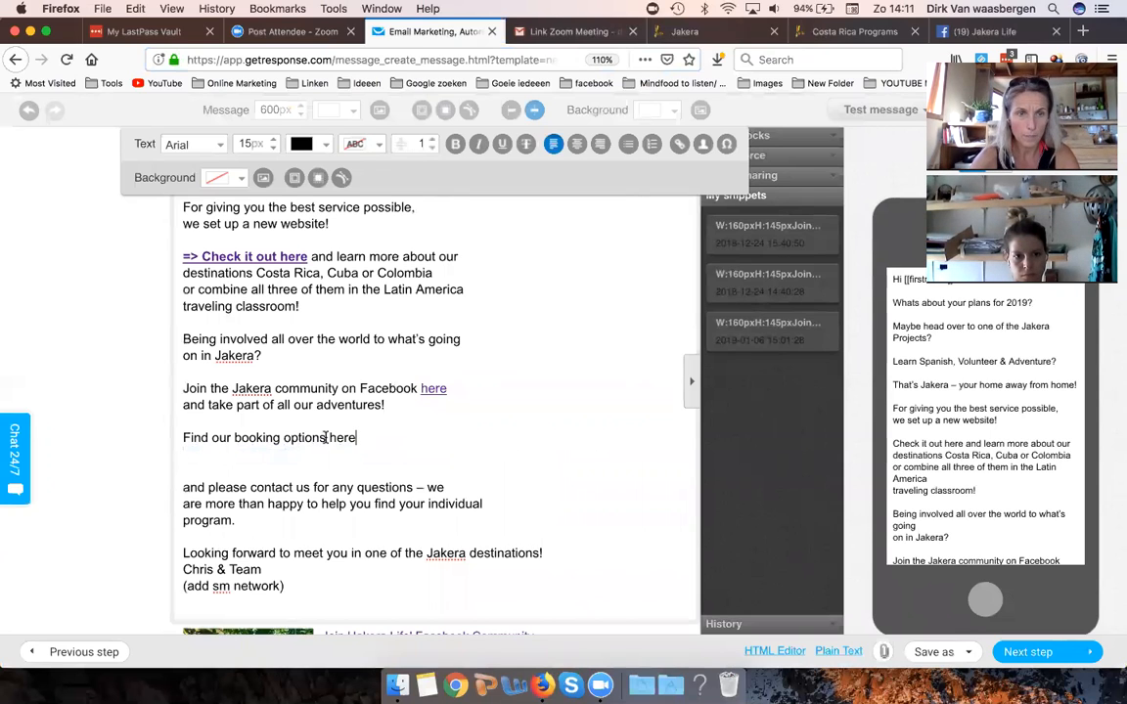
text(=>)
click(390, 439)
drag(375, 437, 201, 438)
click(678, 143)
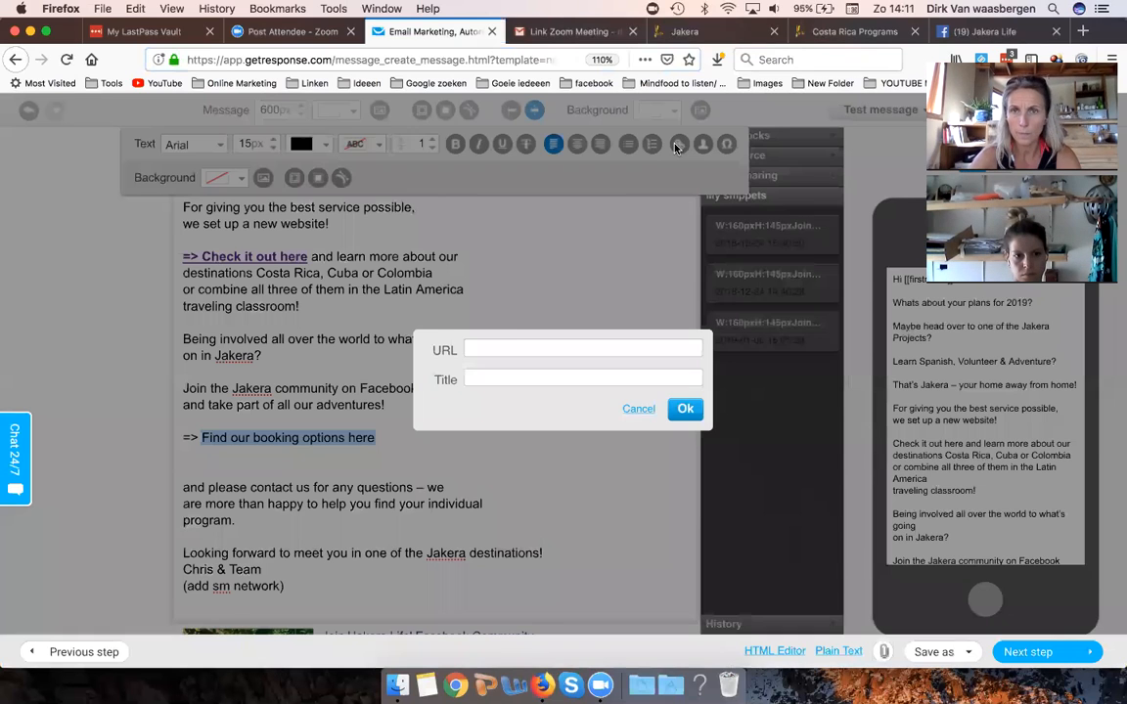
click(472, 348)
key(super+v)
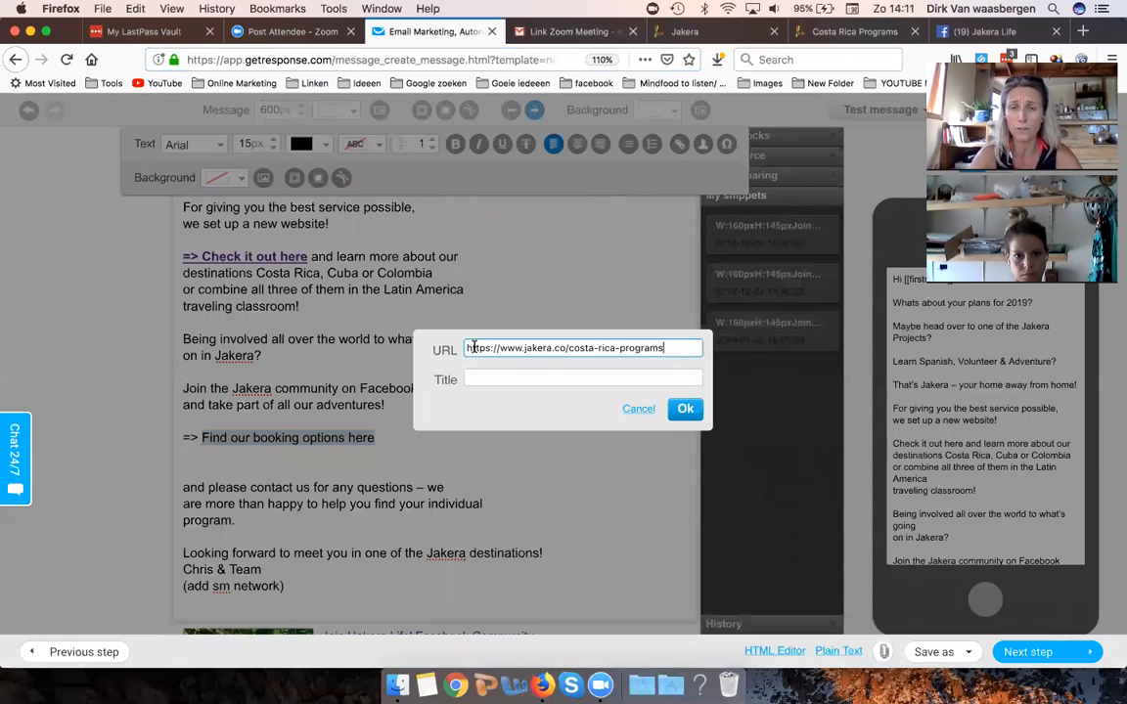
click(684, 411)
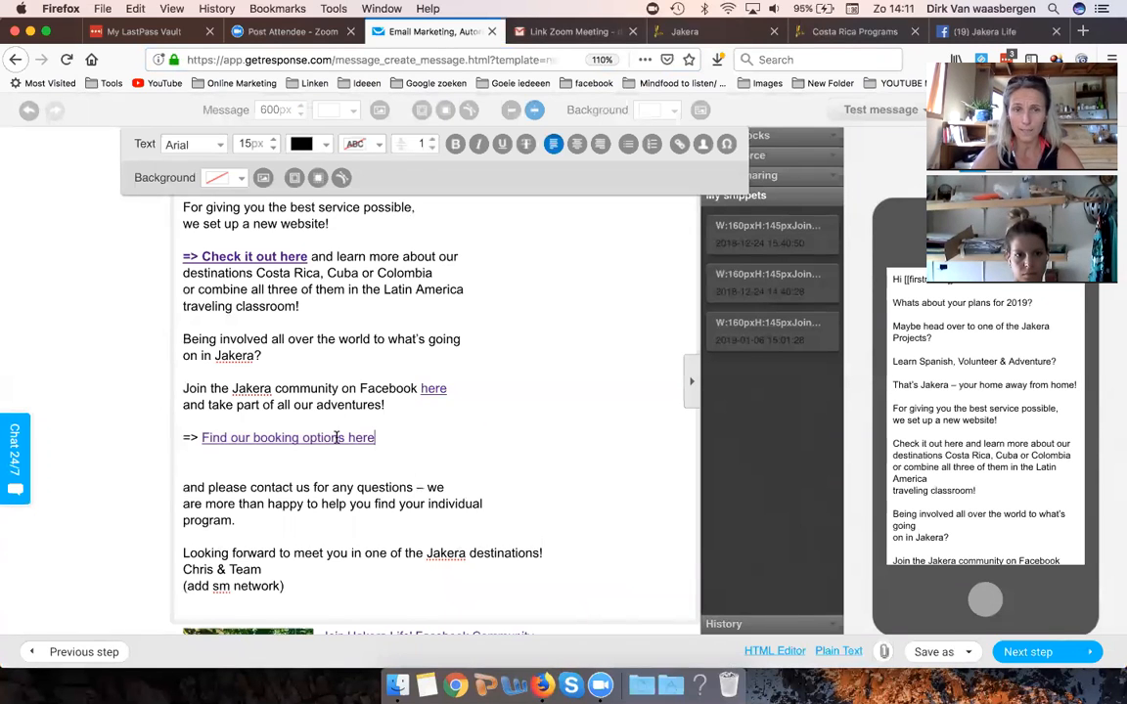
click(337, 437)
click(680, 145)
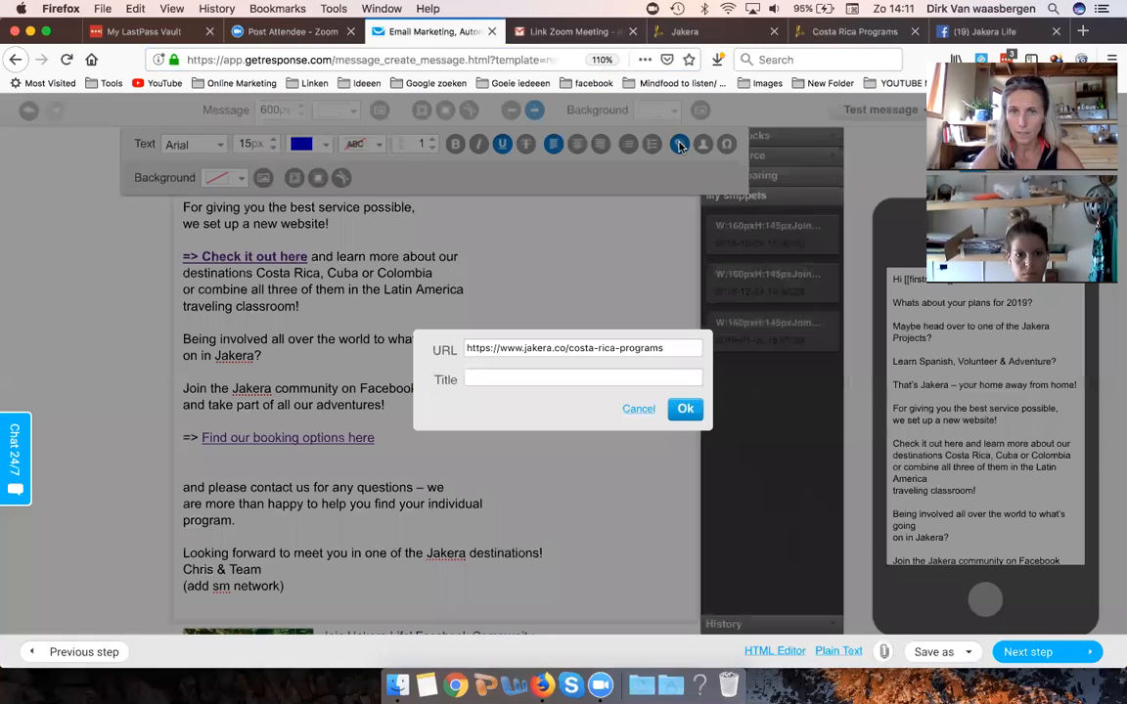
triple_click(664, 349)
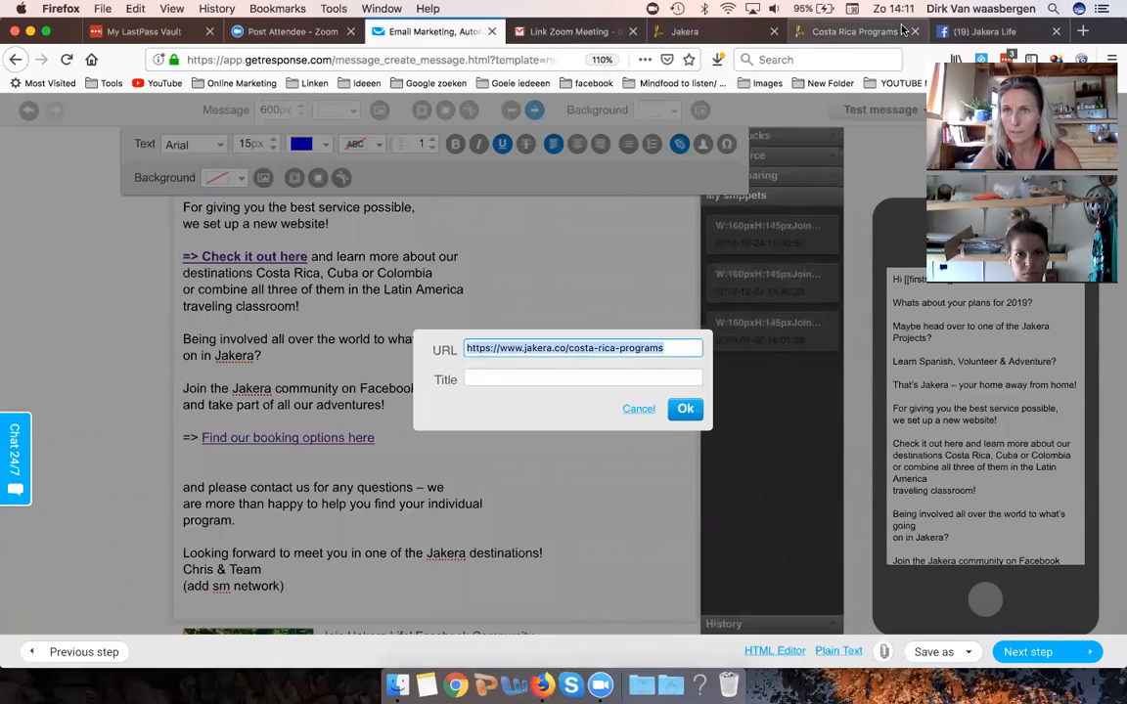
key(super+t)
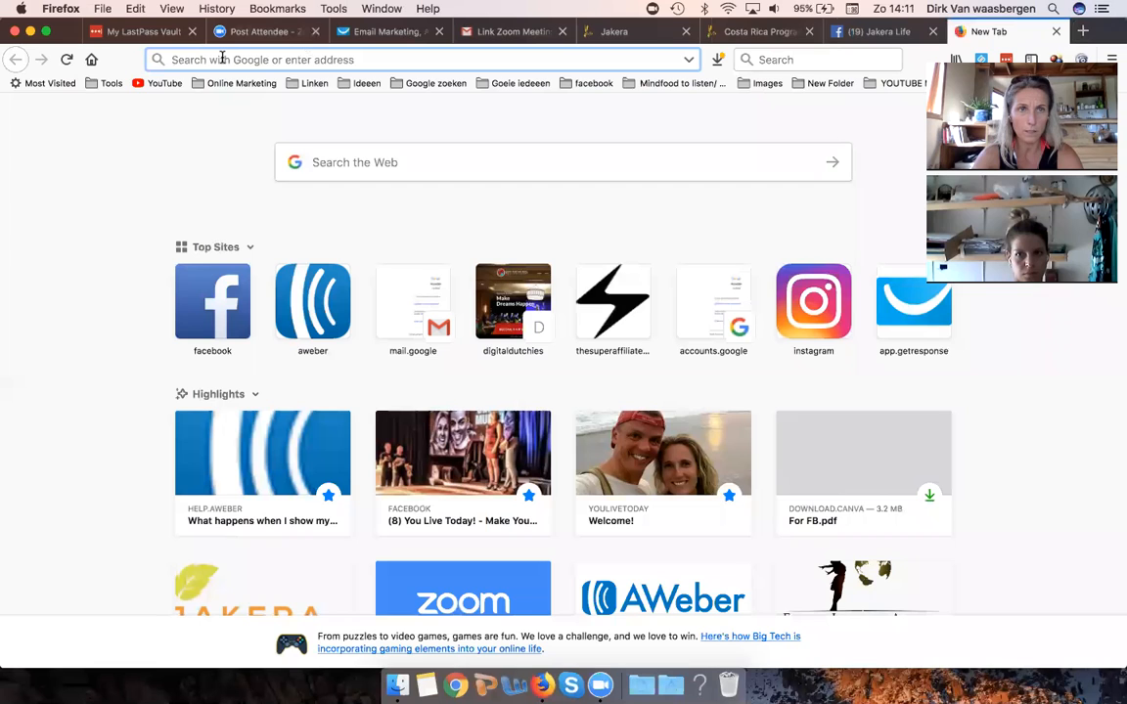
key(super+v)
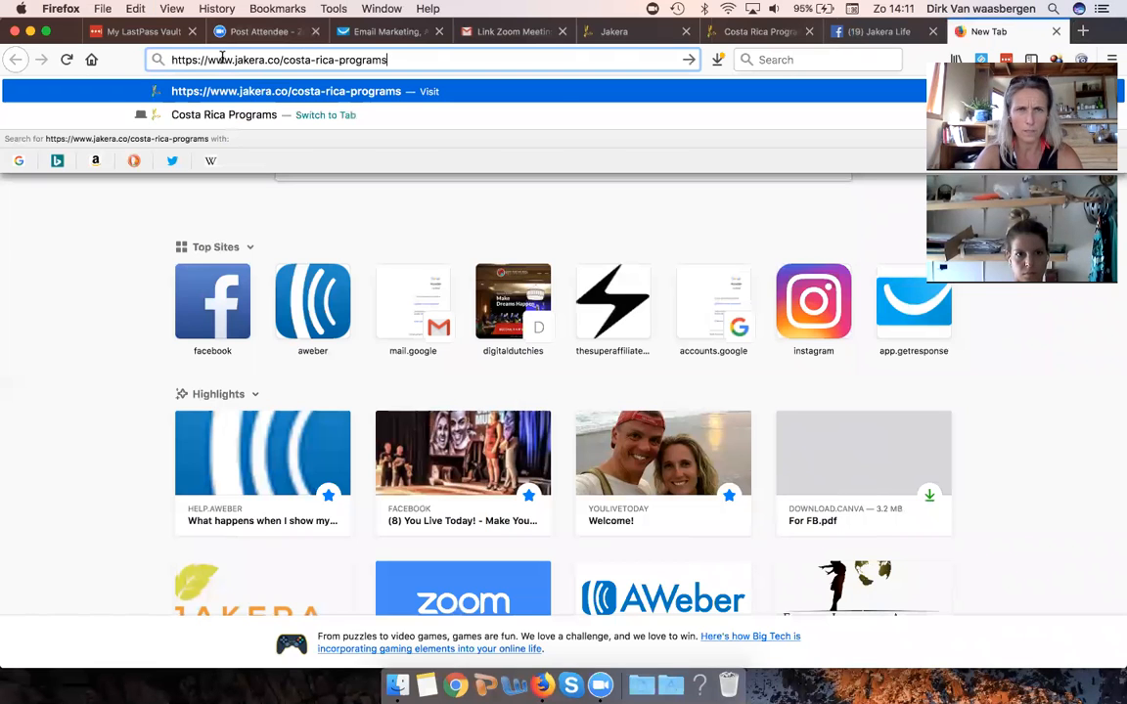
key(Return)
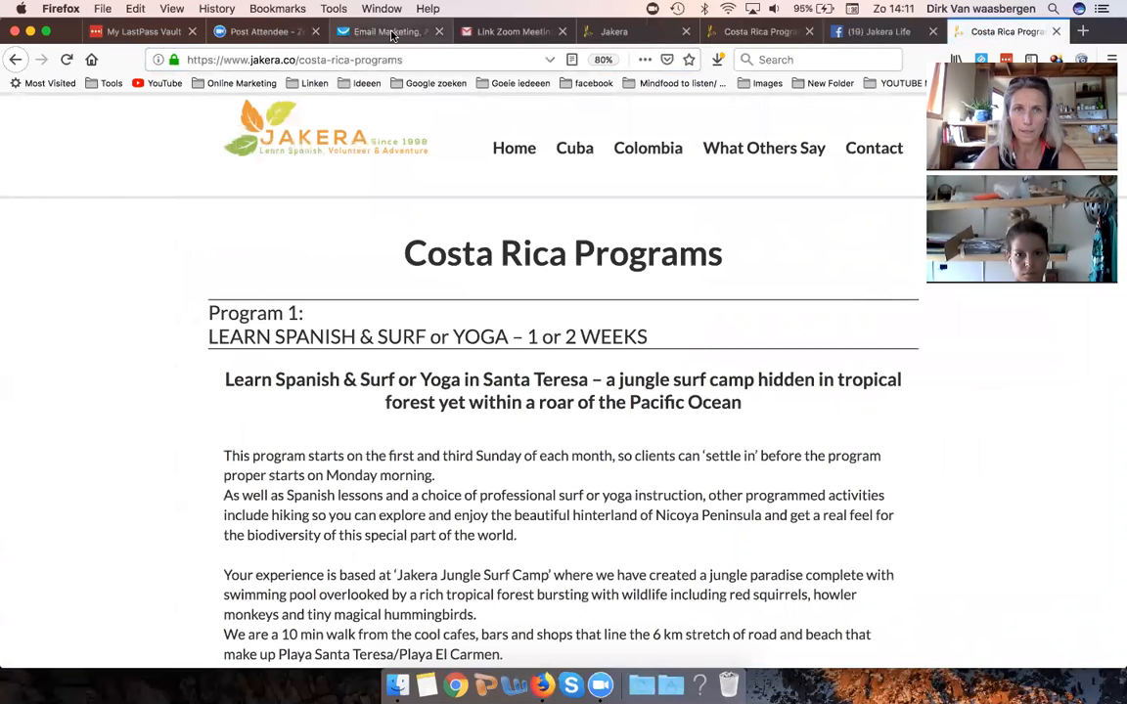
Step: Return to the newsletter editor, remove the surplus blank line below the booking options link and capitalise "And" in "And please contact us"
click(391, 35)
click(683, 409)
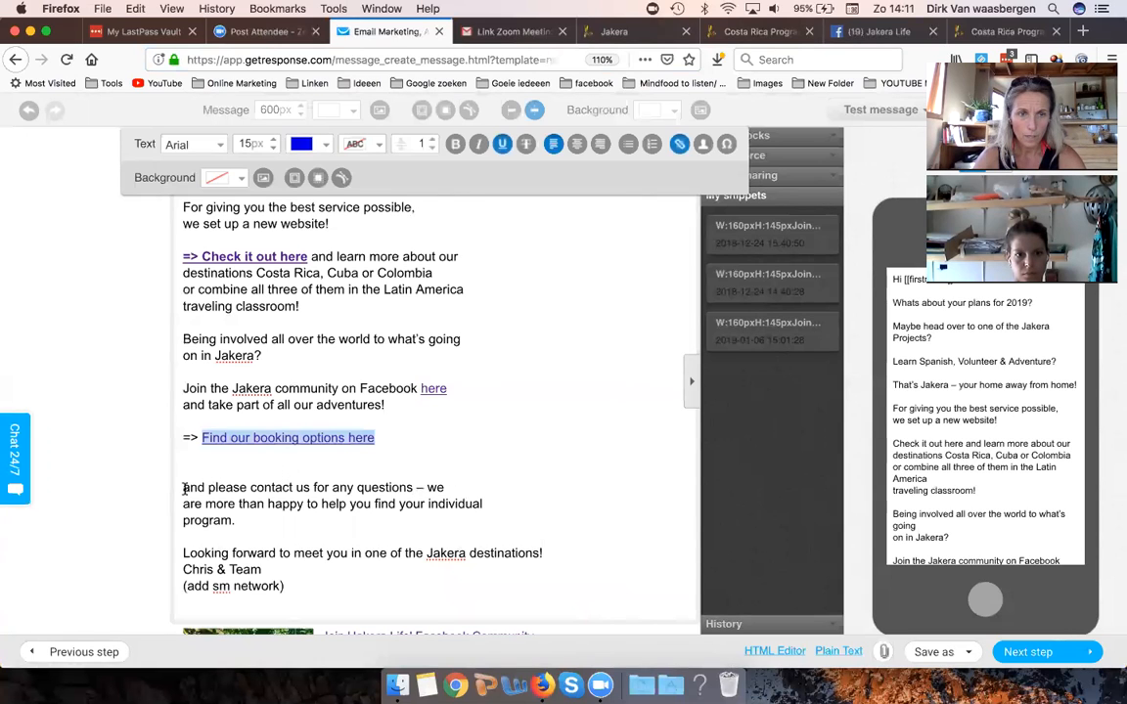
click(185, 488)
key(BackSpace)
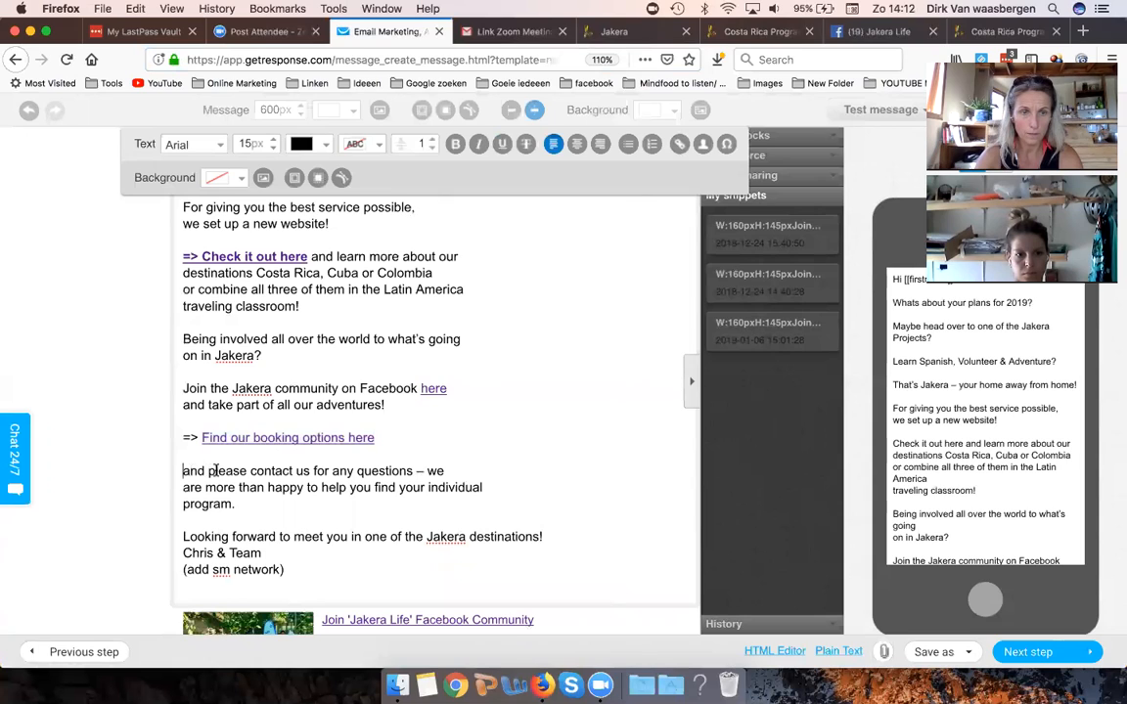
text(...)
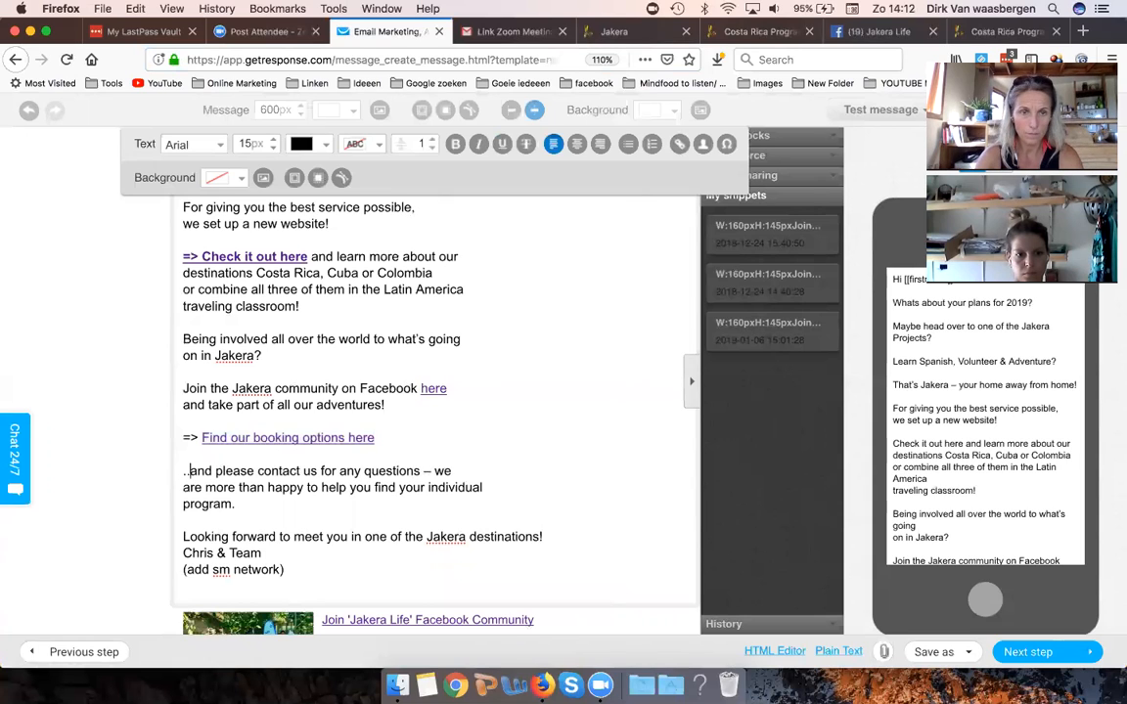
drag(200, 472, 164, 471)
key(BackSpace)
text(A)
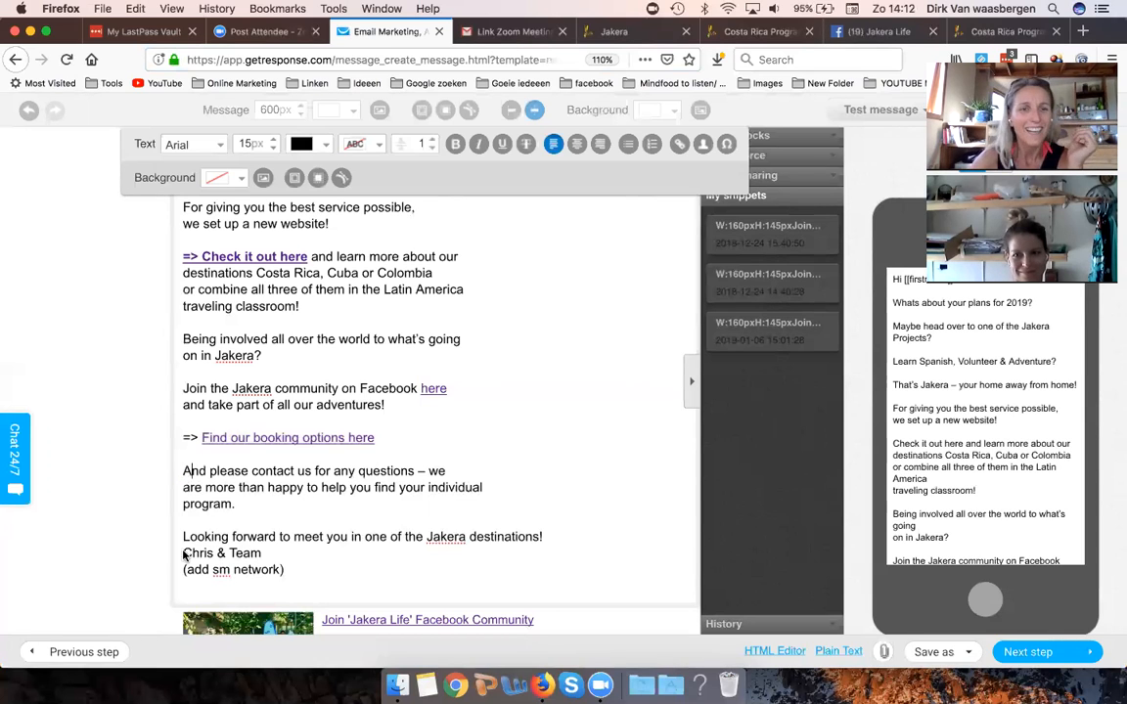
Step: Add an extra blank line above the "Maybe head over", "Learn Spanish", "That's Jakera" and "For giving you the best service" paragraphs
scroll(313, 451, up, 3)
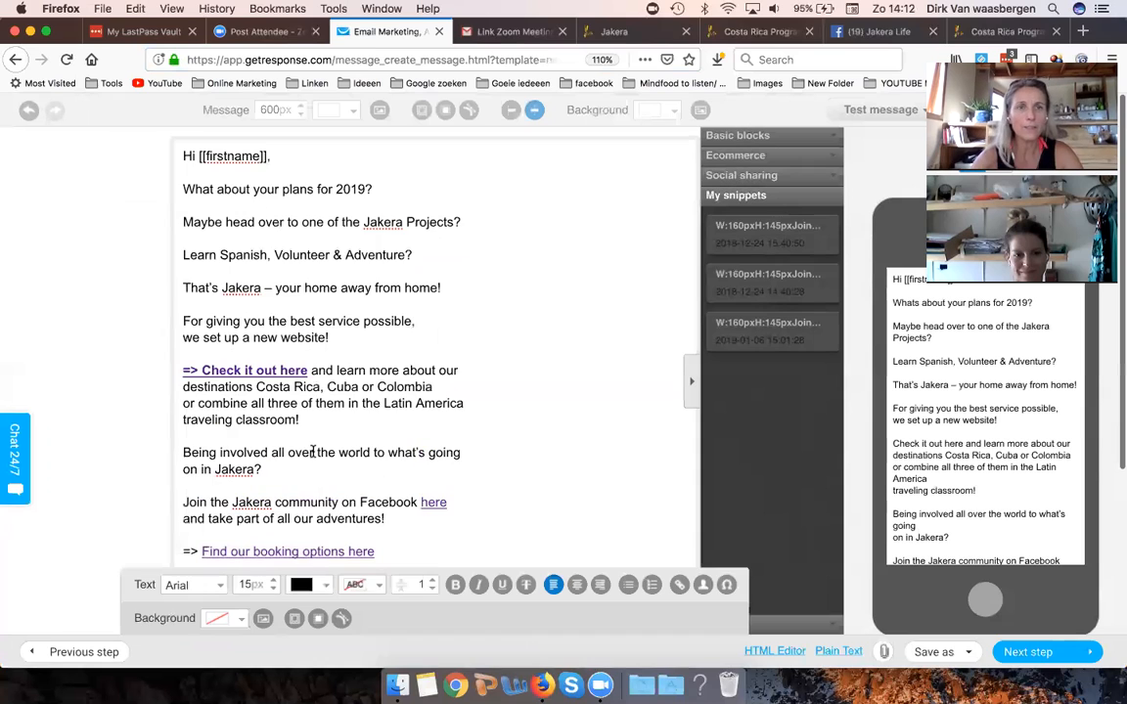
key(Return)
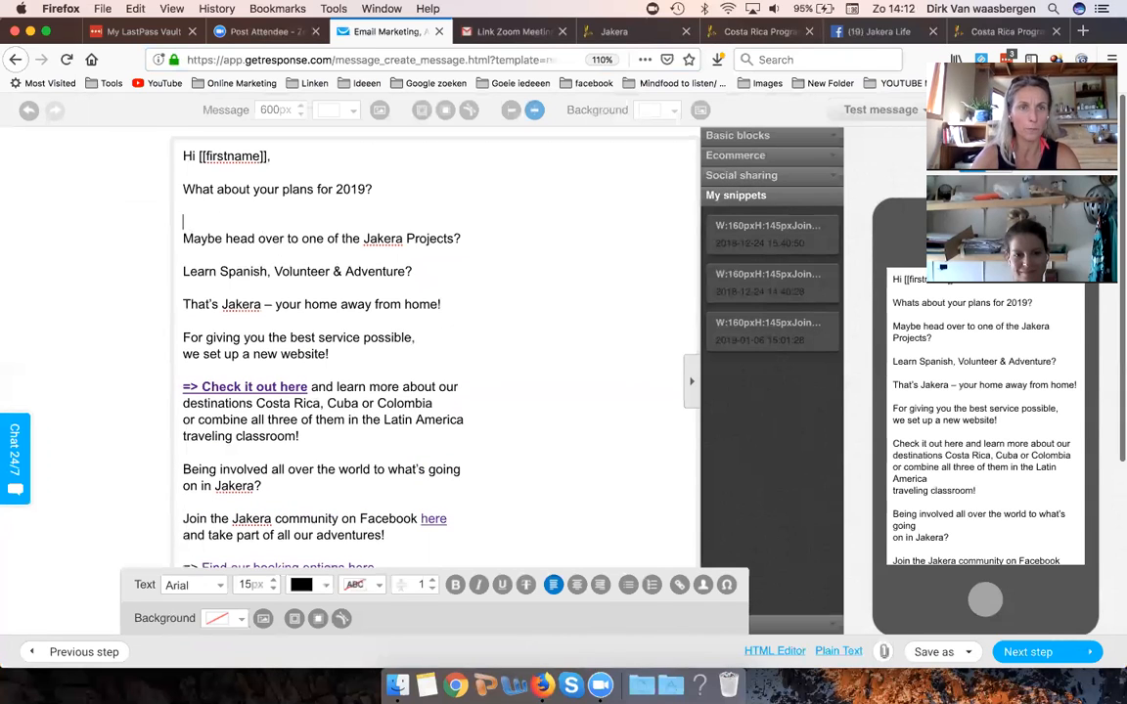
click(191, 257)
key(Return)
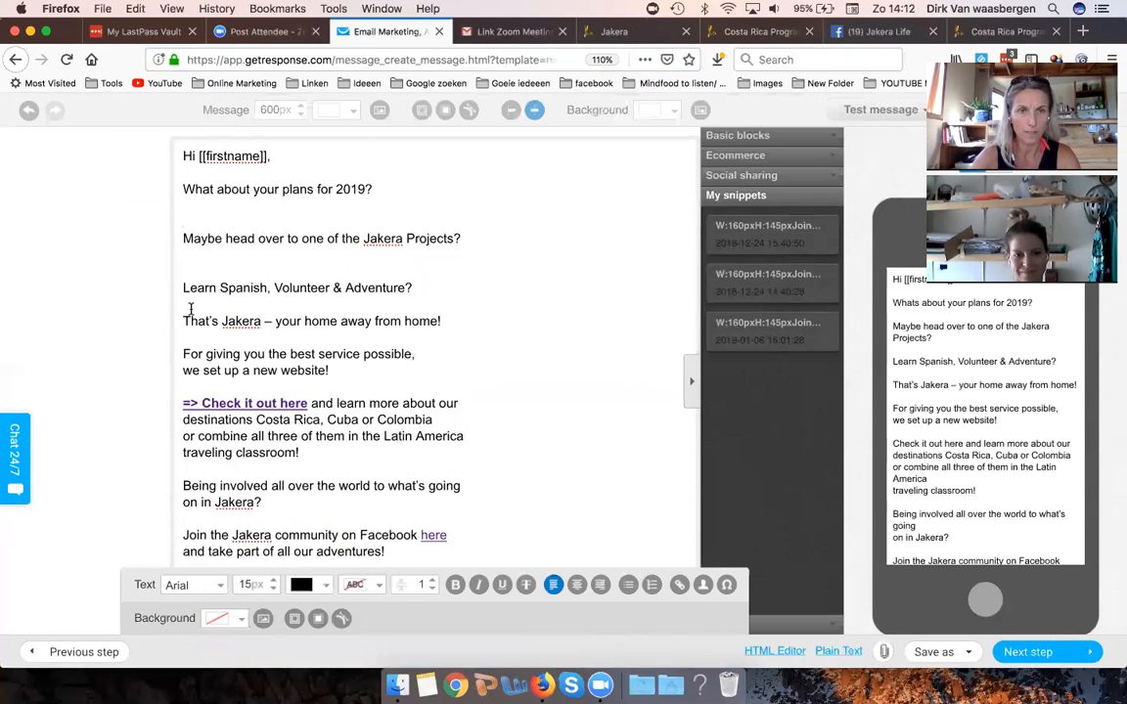
click(191, 310)
key(Return)
click(195, 358)
key(Return)
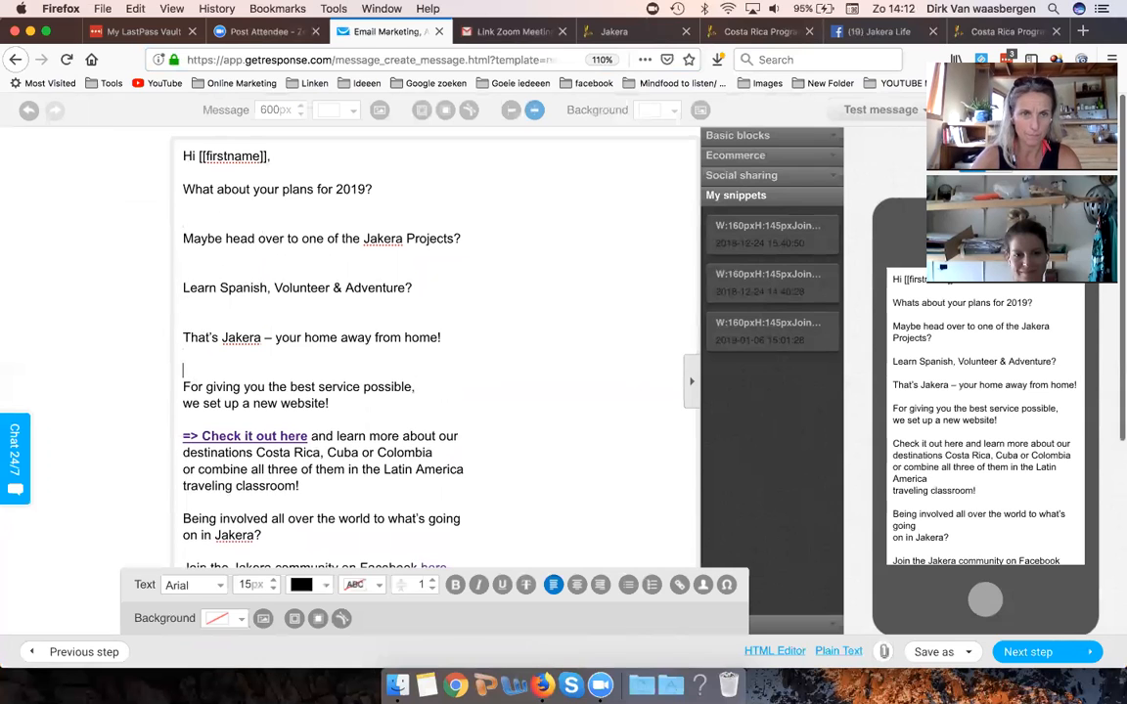
Step: Add an extra blank line above the "=> Check it out here", "Being involved" and "=> Find our booking options here" paragraphs
click(197, 518)
key(Return)
scroll(197, 494, down, 3)
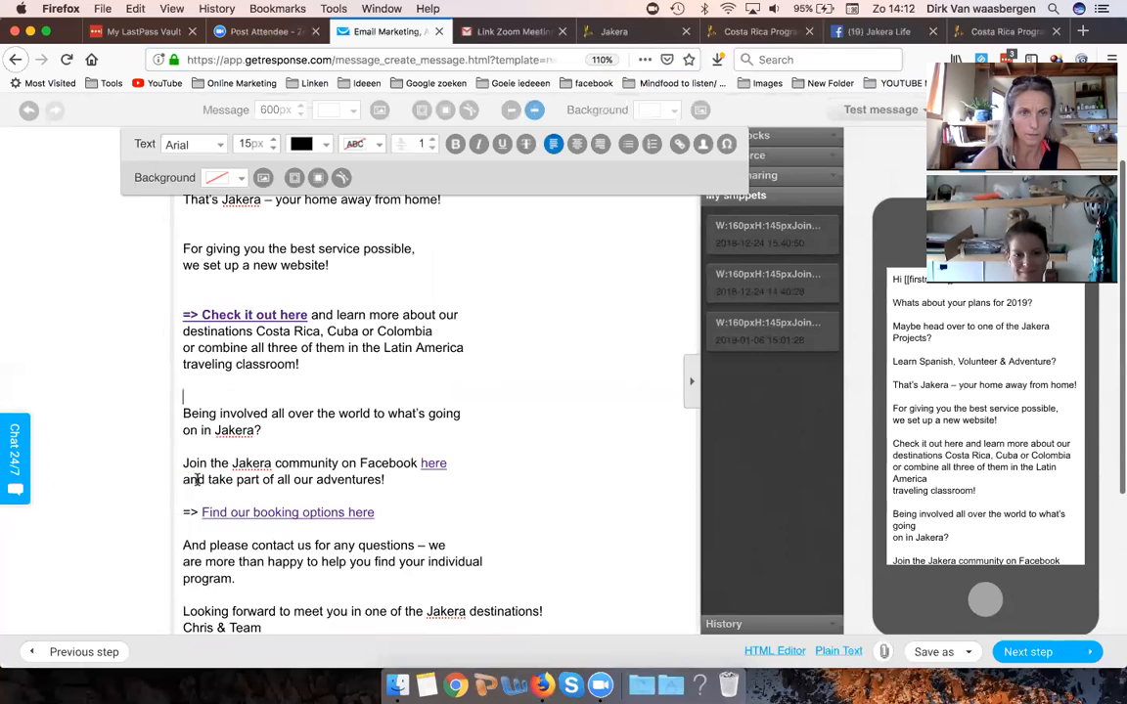
click(193, 494)
key(Return)
Step: Highlight the link text "Find our booking options here" in light yellow, F2FDA3
drag(389, 529, 199, 529)
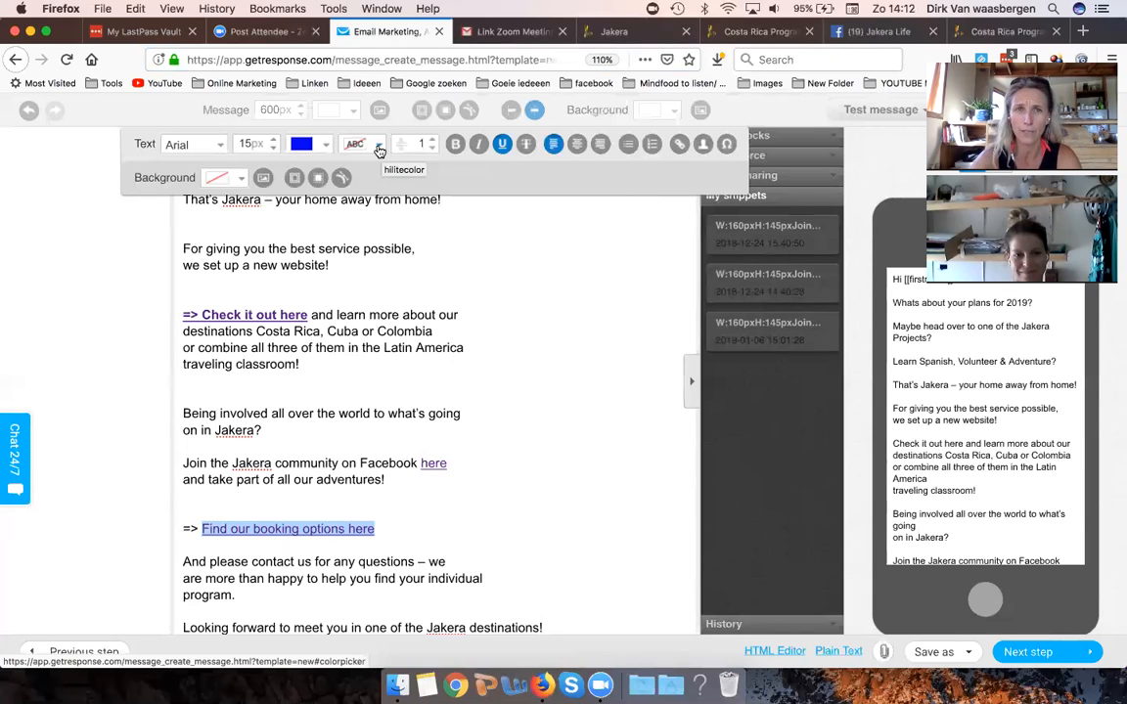
click(379, 150)
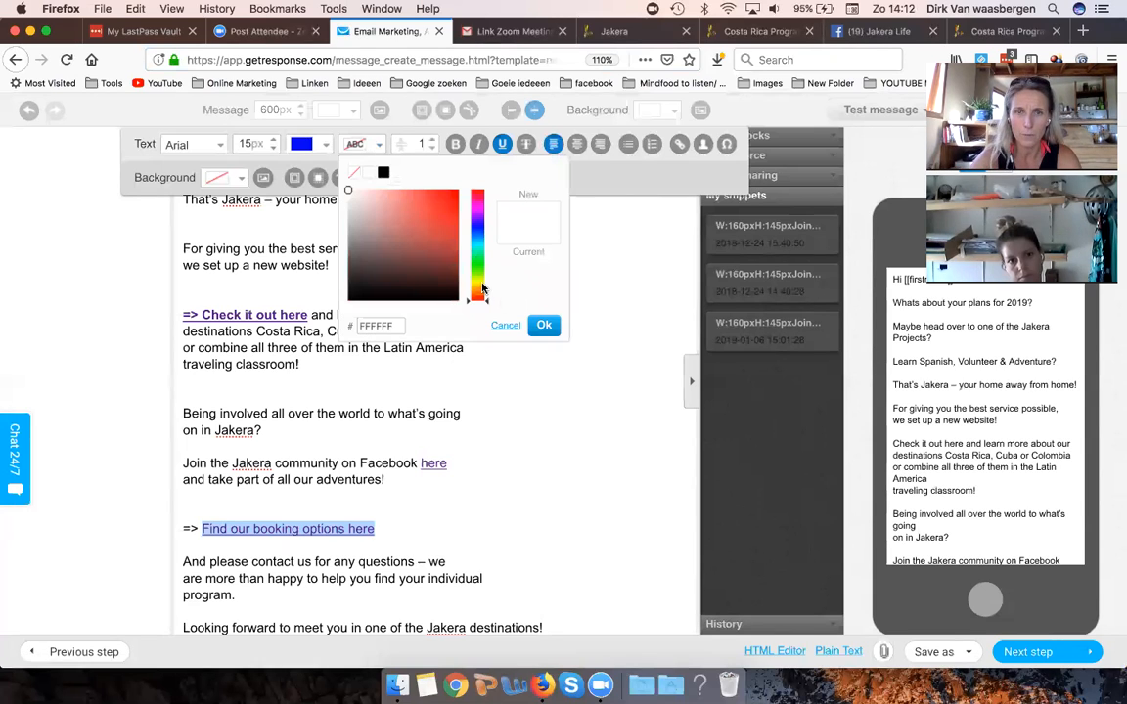
click(478, 279)
click(387, 194)
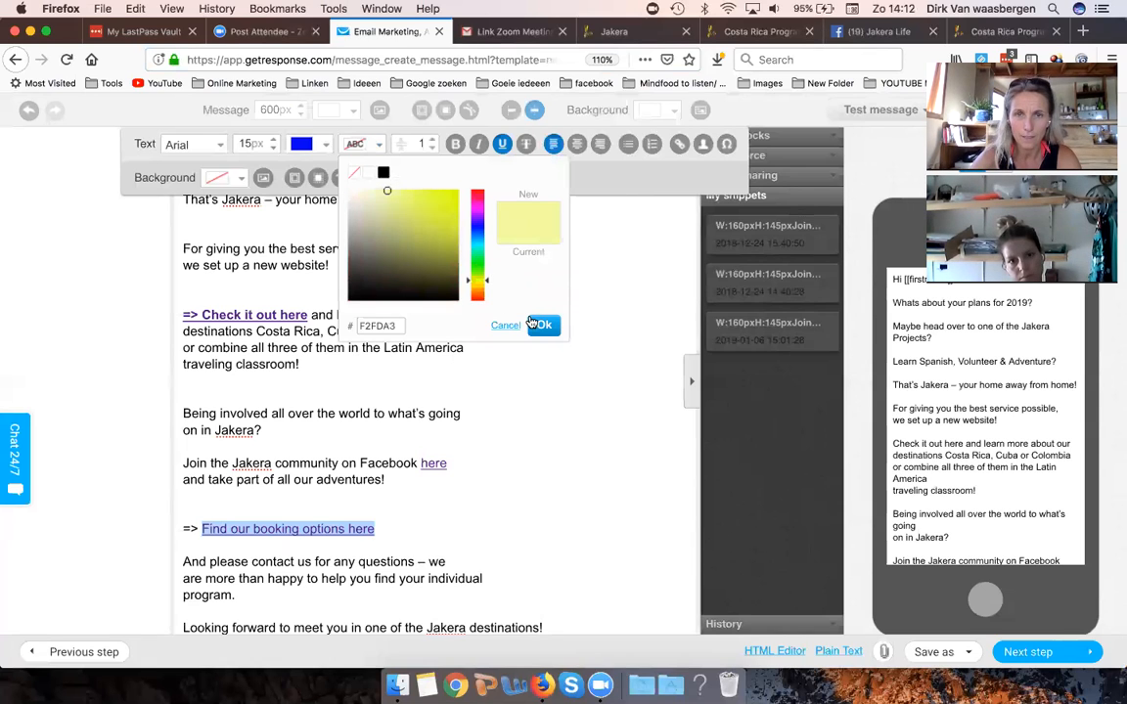
click(544, 324)
click(397, 528)
Step: Try to change the text colour of the "Find our booking options here" link to red, EE0000
drag(393, 532, 201, 528)
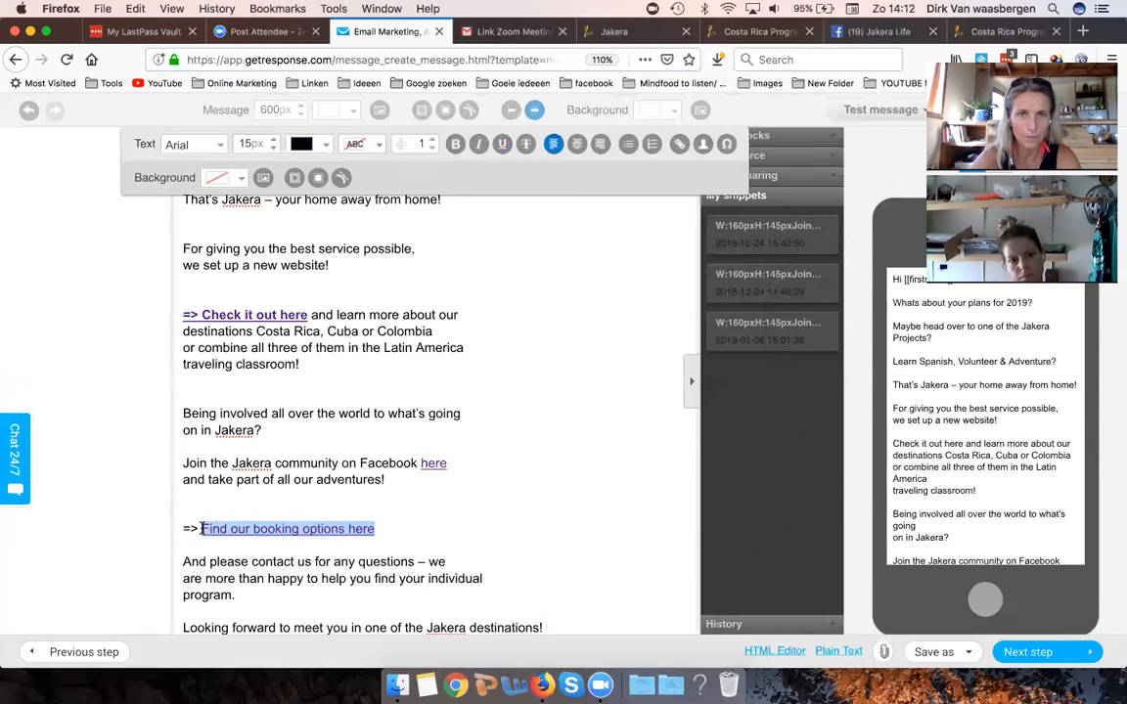
click(326, 145)
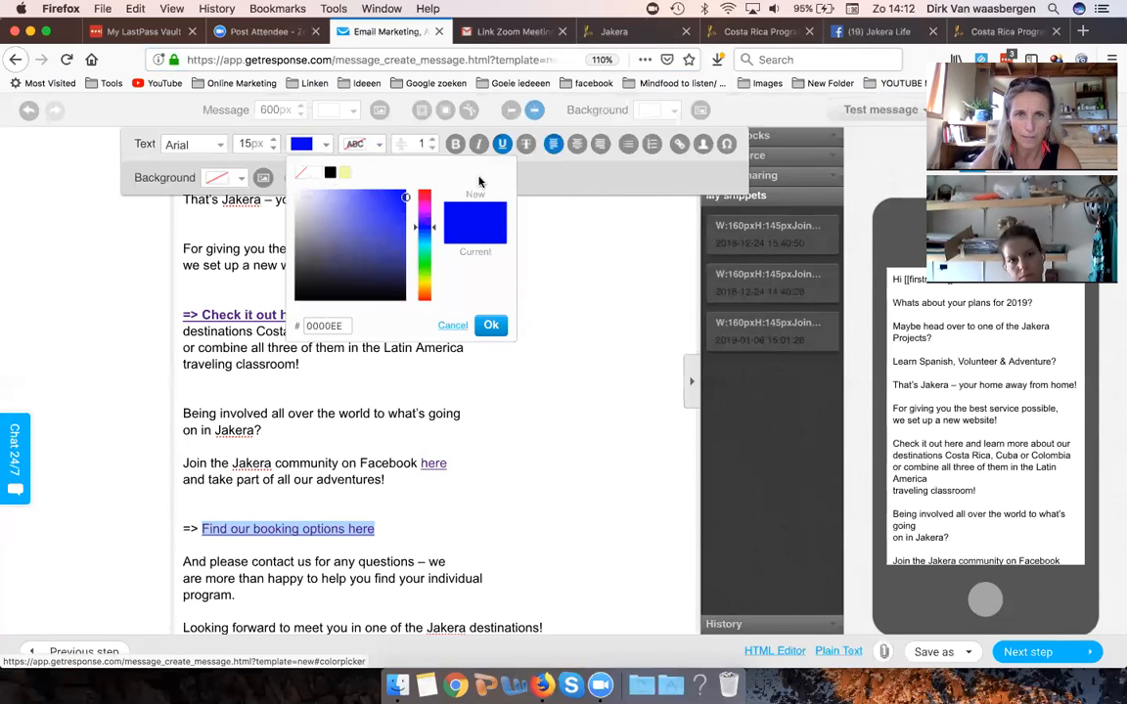
click(426, 193)
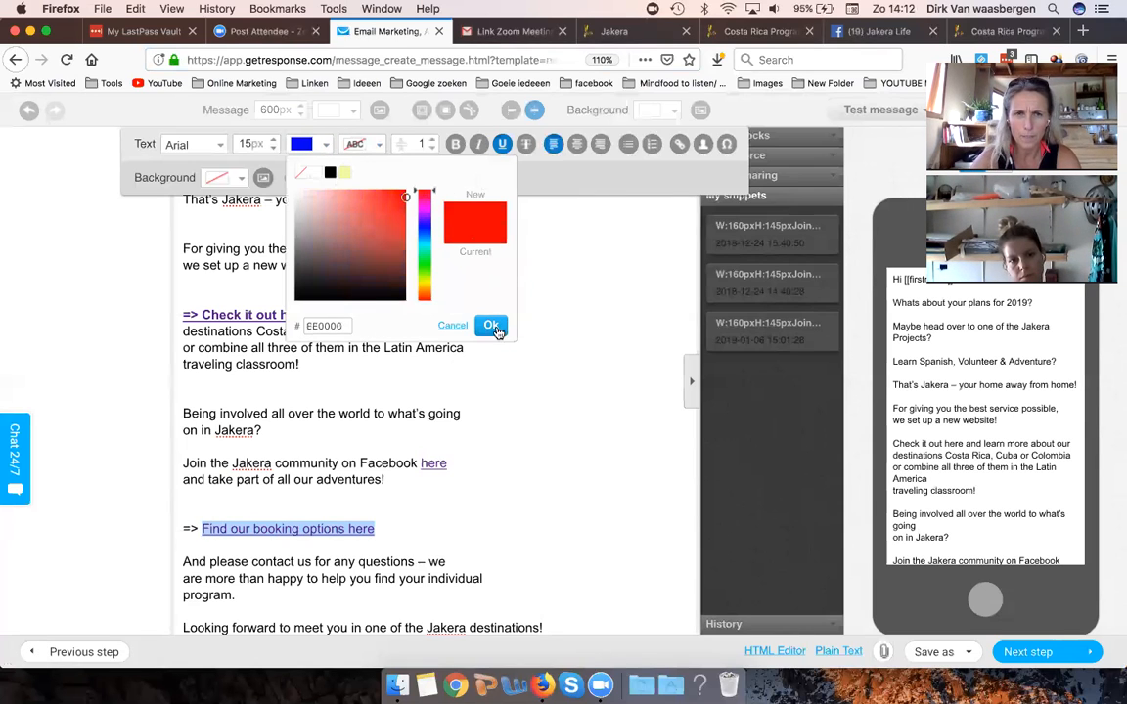
click(492, 325)
click(468, 487)
drag(385, 528, 186, 530)
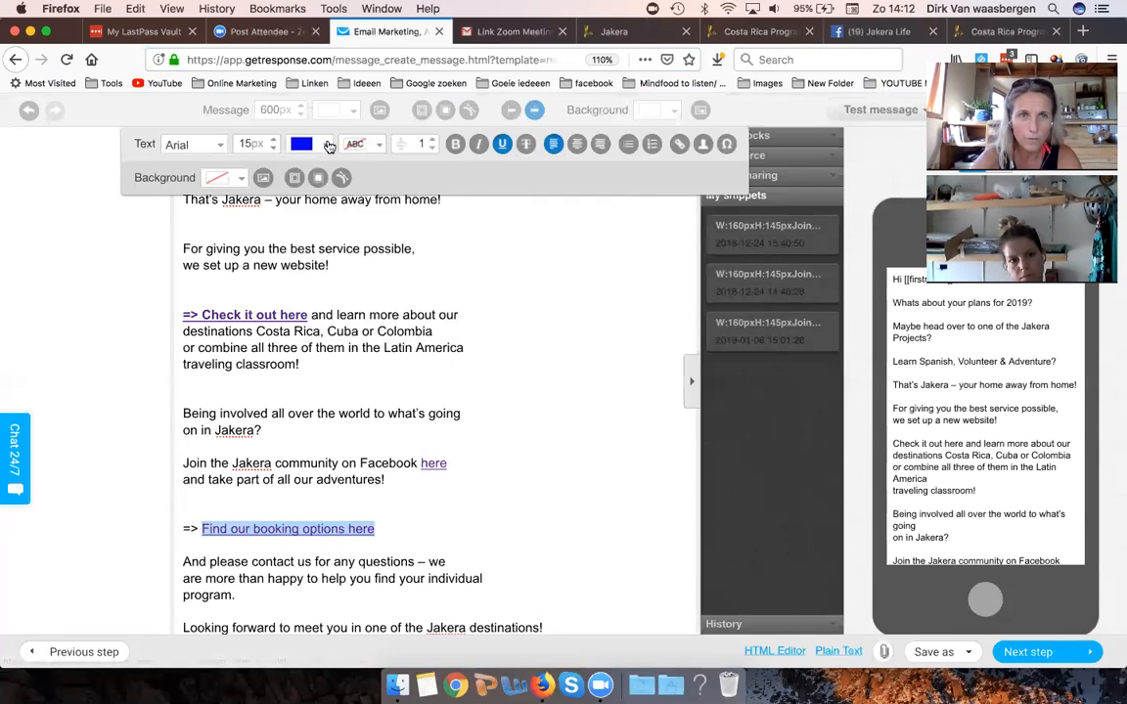
click(329, 145)
click(360, 173)
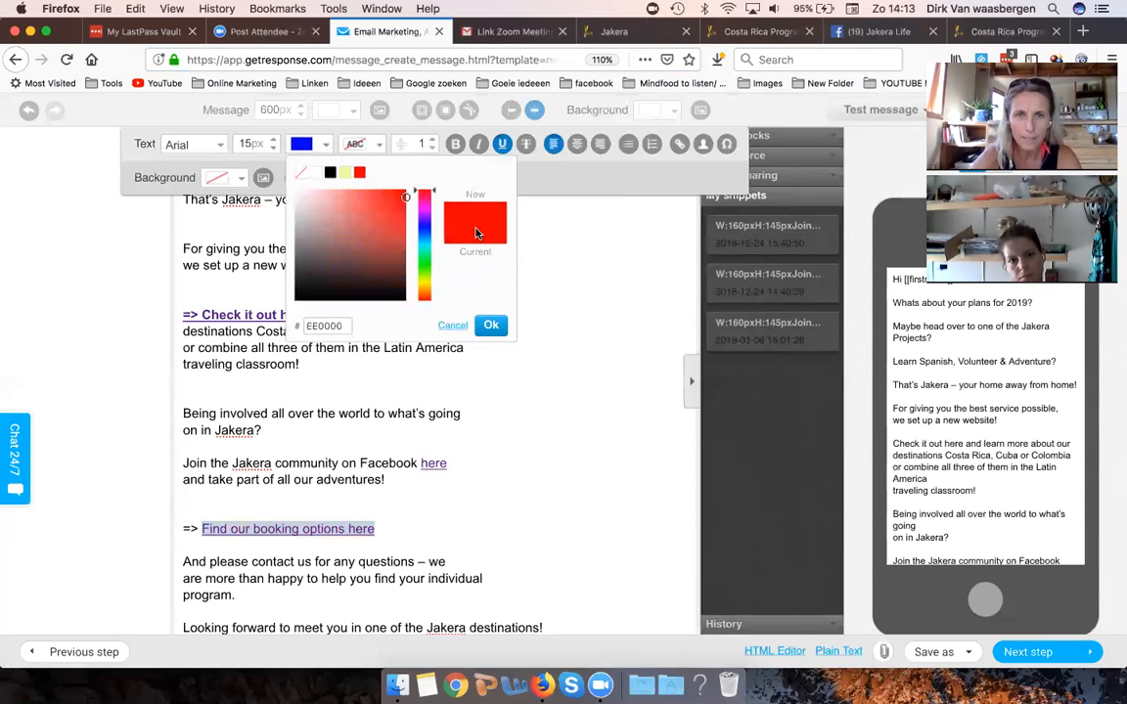
click(488, 325)
click(469, 467)
drag(374, 529, 185, 530)
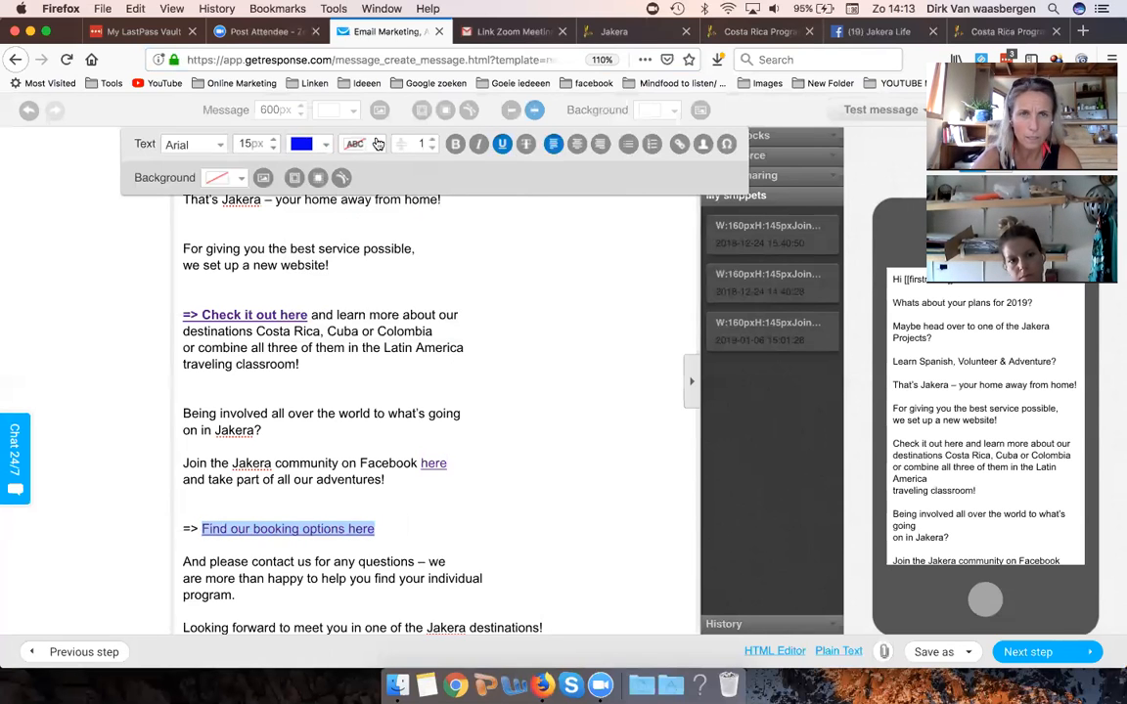
click(300, 144)
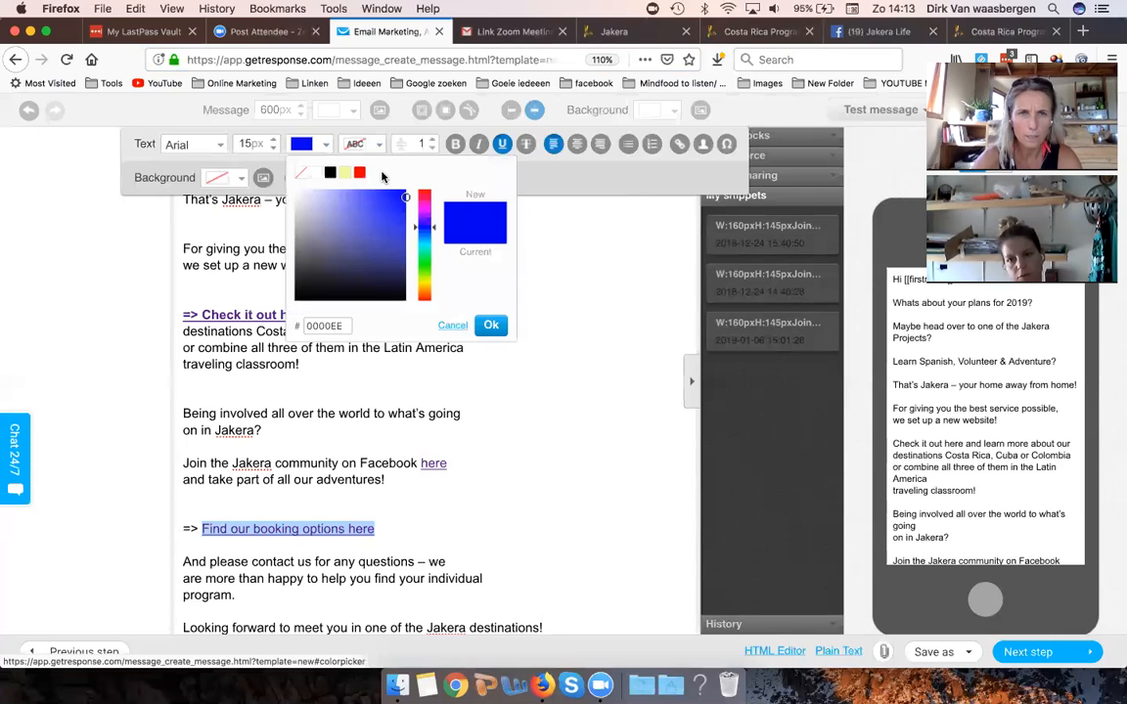
click(358, 172)
click(490, 325)
click(429, 553)
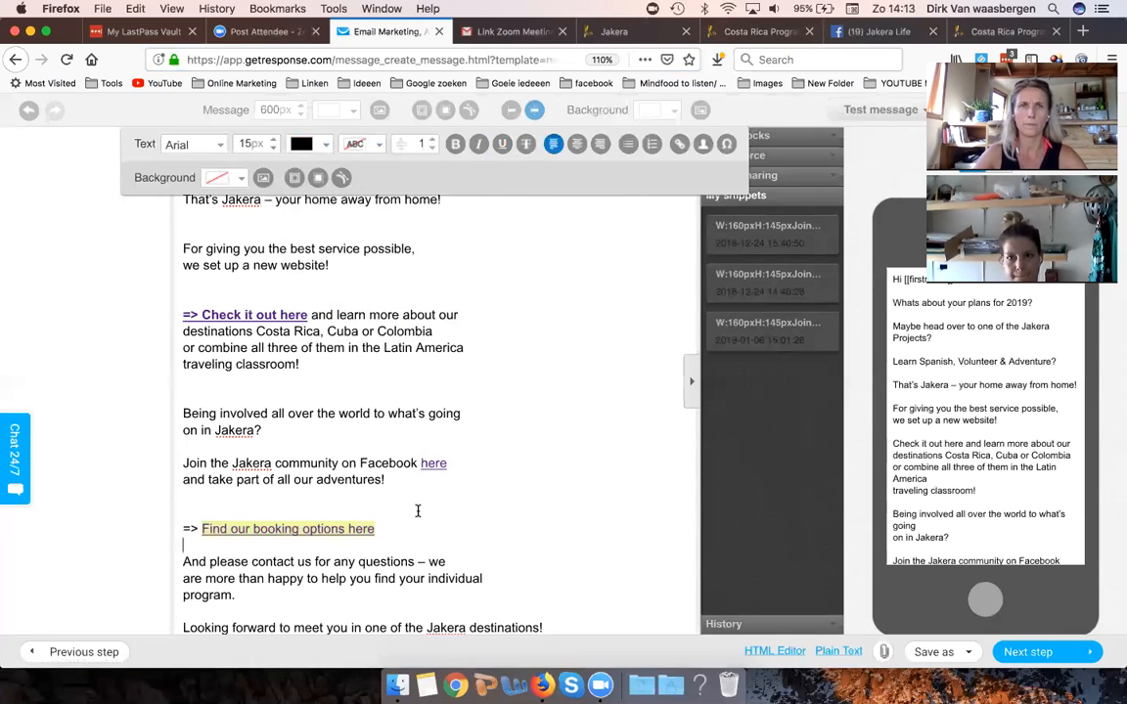
scroll(375, 384, down, 2)
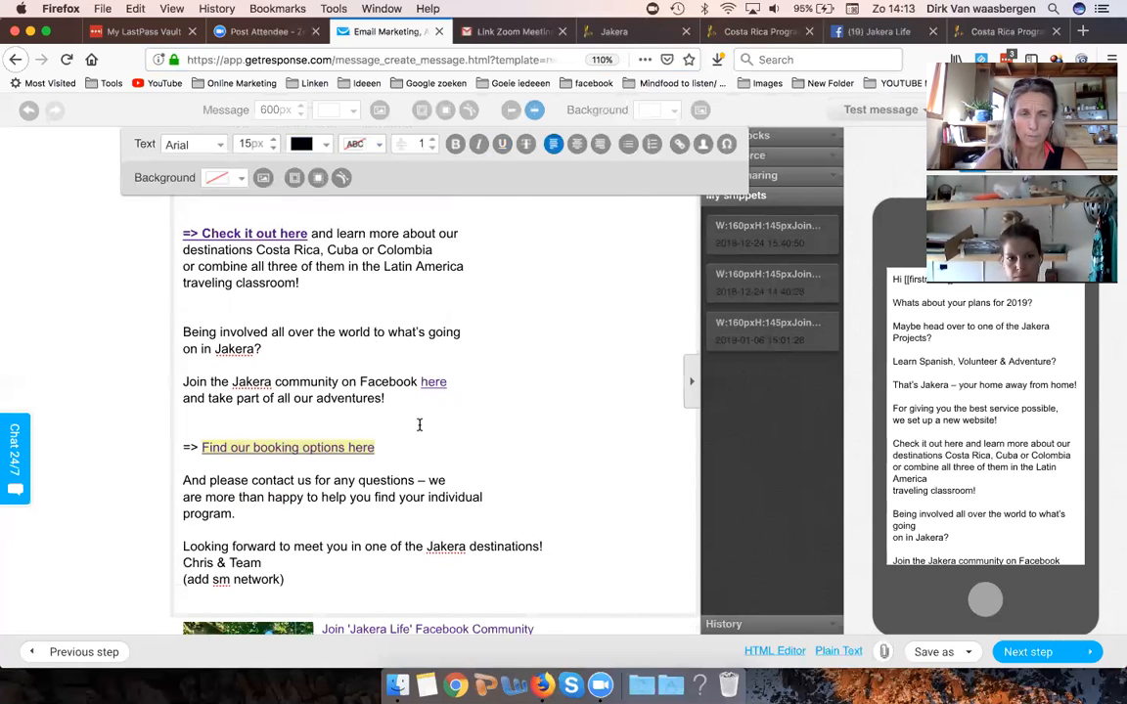
drag(387, 447, 182, 447)
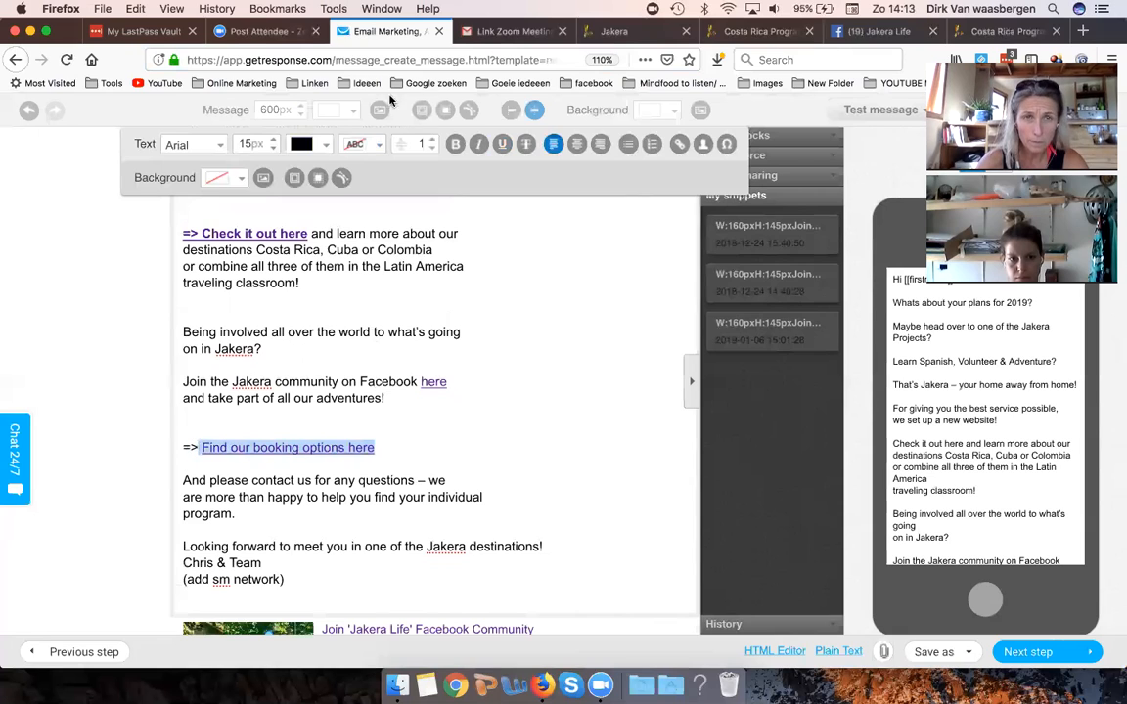
Step: Add an extra blank line below the booking options link and another above "Looking forward to meet you"
click(439, 439)
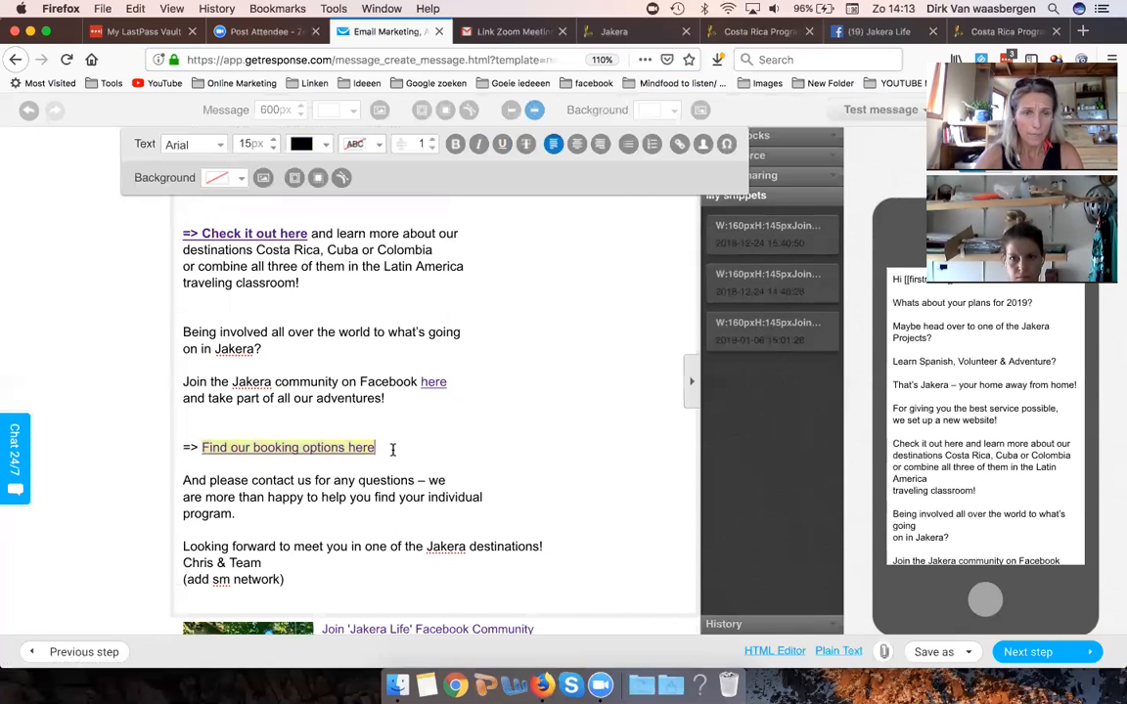
key(Return)
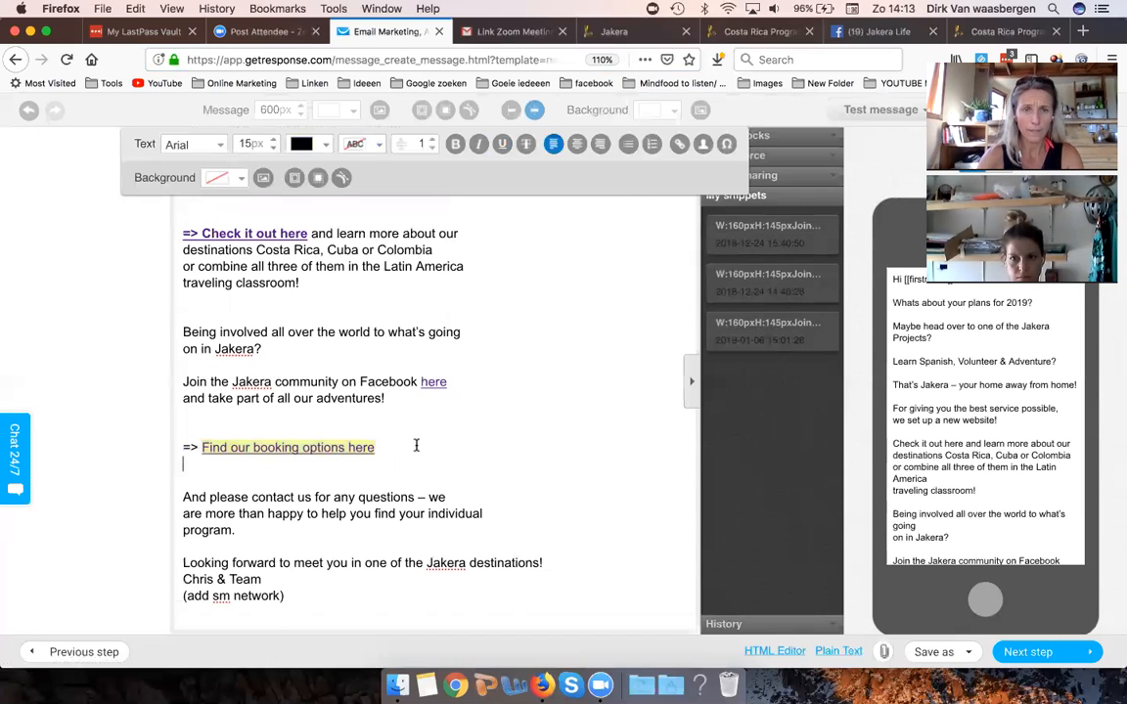
scroll(282, 452, down, 1)
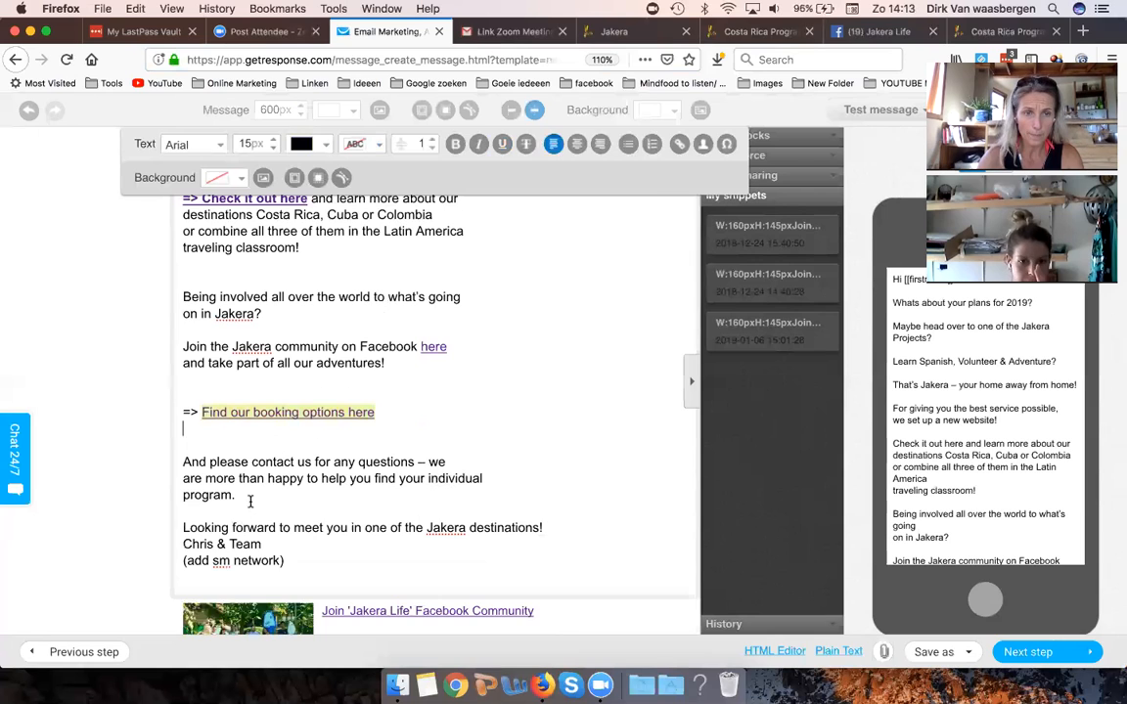
scroll(327, 461, down, 1)
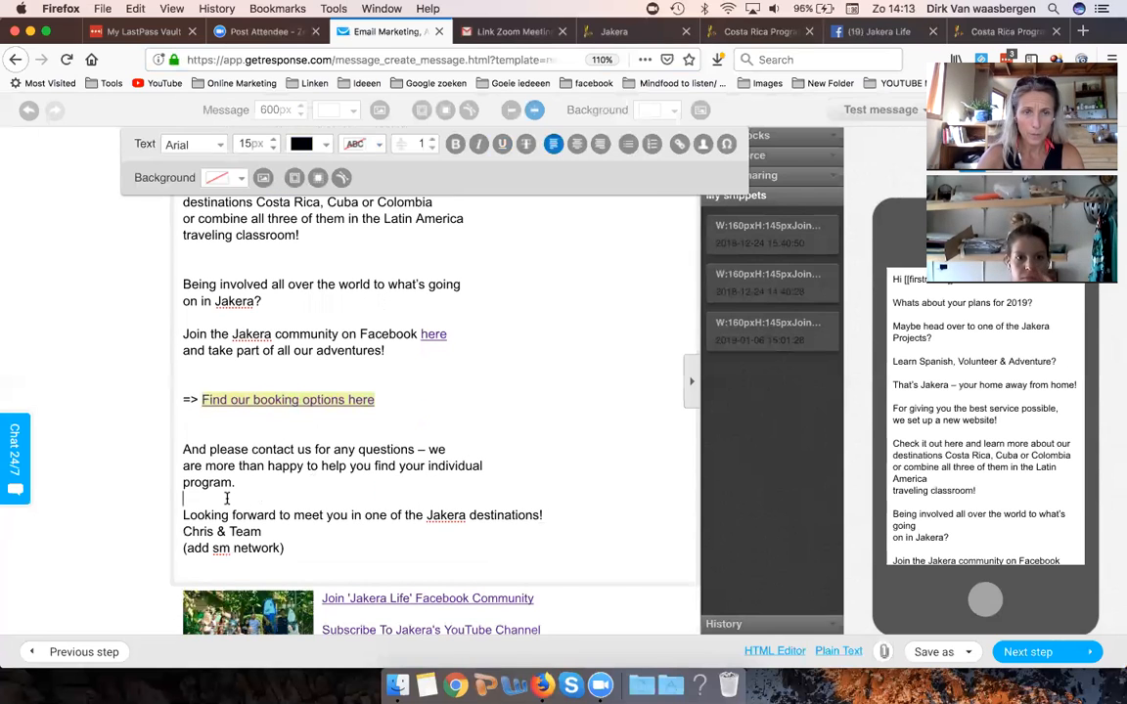
key(Return)
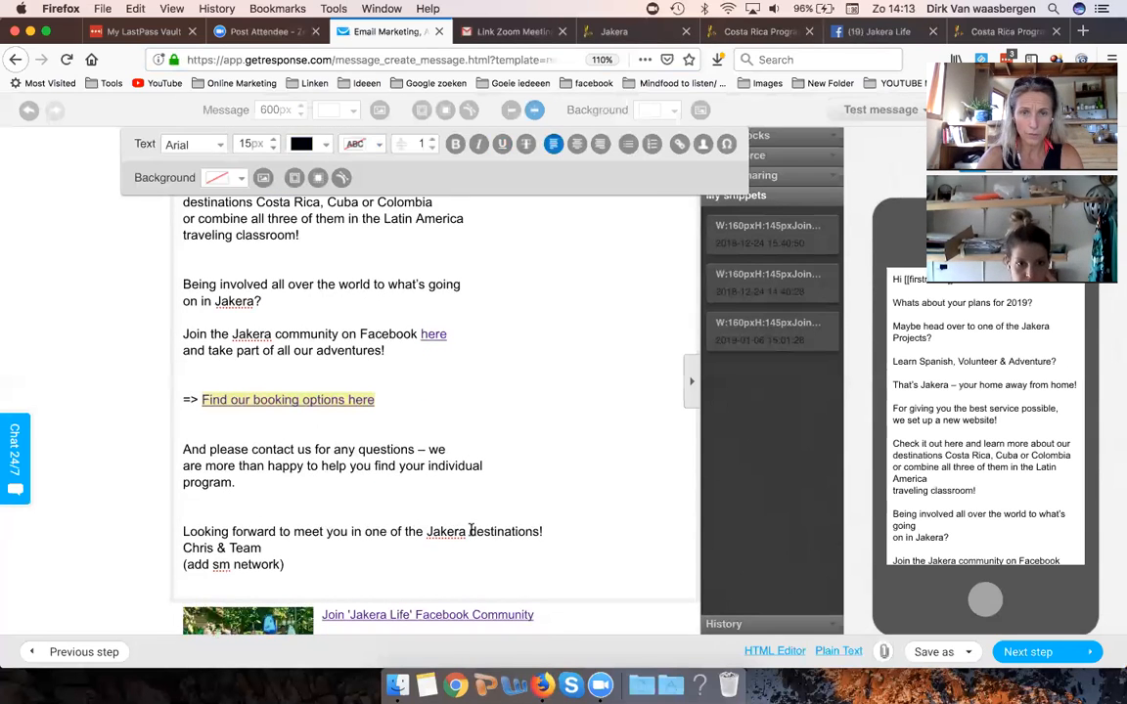
Step: Break the closing sentence before "destinations!" and add a blank line between it and the sign-off
click(463, 533)
key(Return)
click(264, 548)
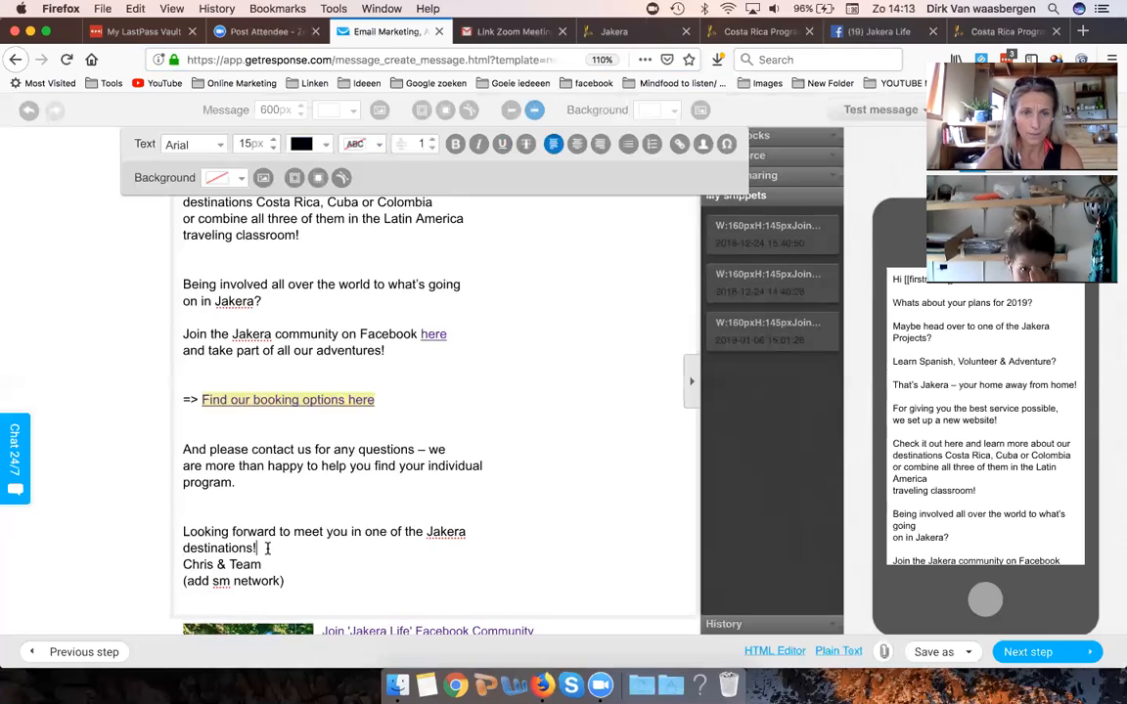
key(Return)
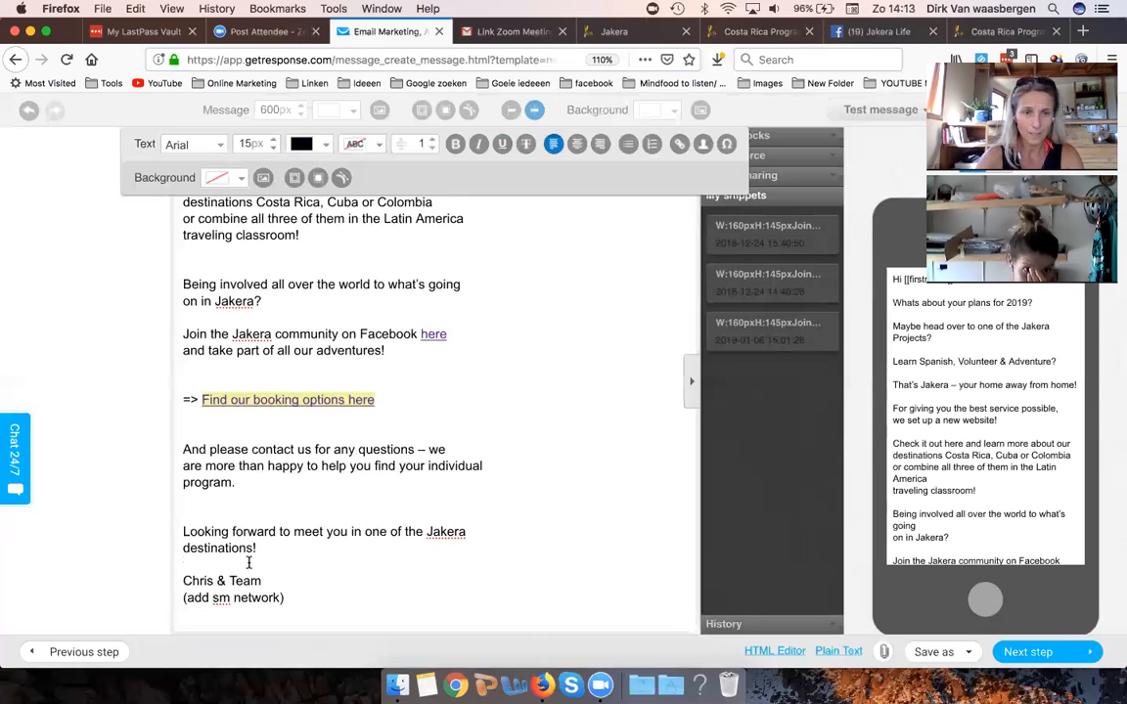
Step: Delete the placeholder "(add sm network)" below the sign-off and leave text editing
drag(290, 599, 185, 598)
key(BackSpace)
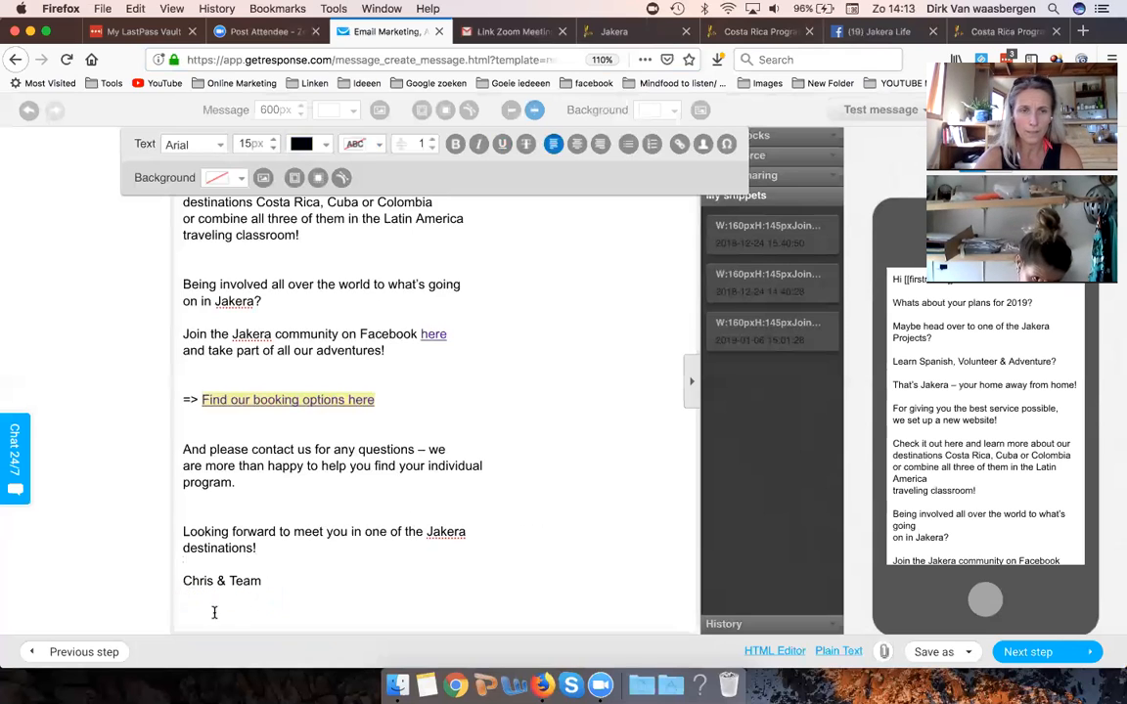
scroll(309, 529, down, 3)
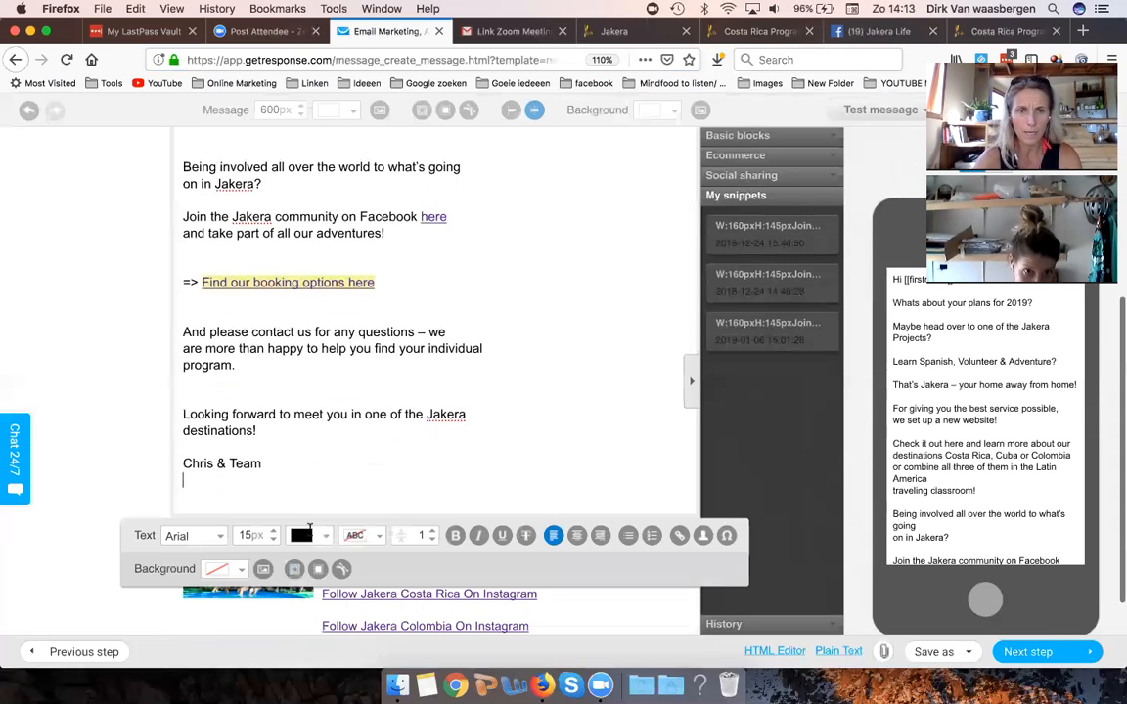
scroll(461, 479, down, 3)
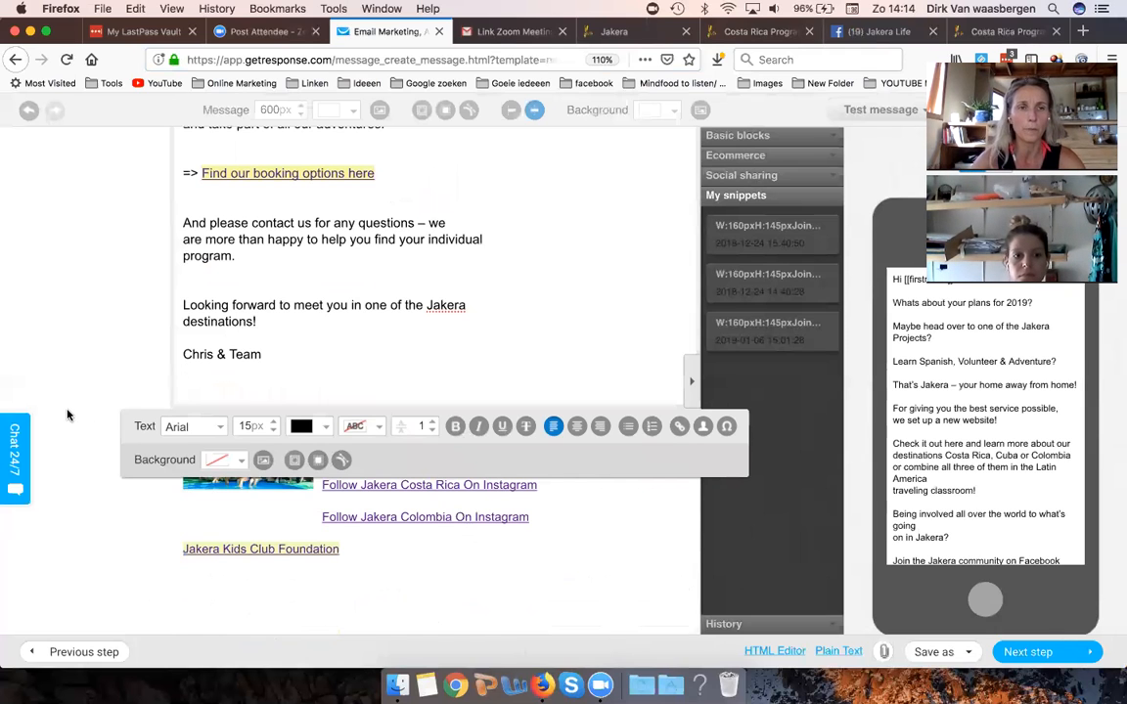
click(62, 374)
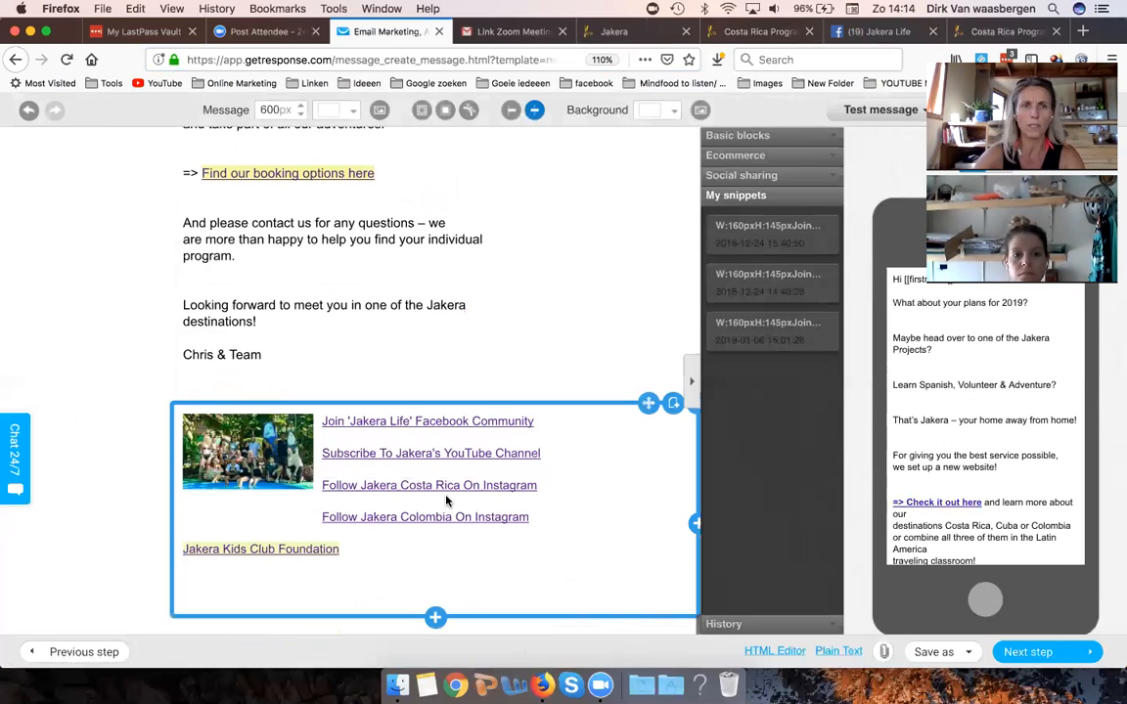
Step: Add one more blank line above the sign-off and finish editing the text block
click(206, 336)
key(Return)
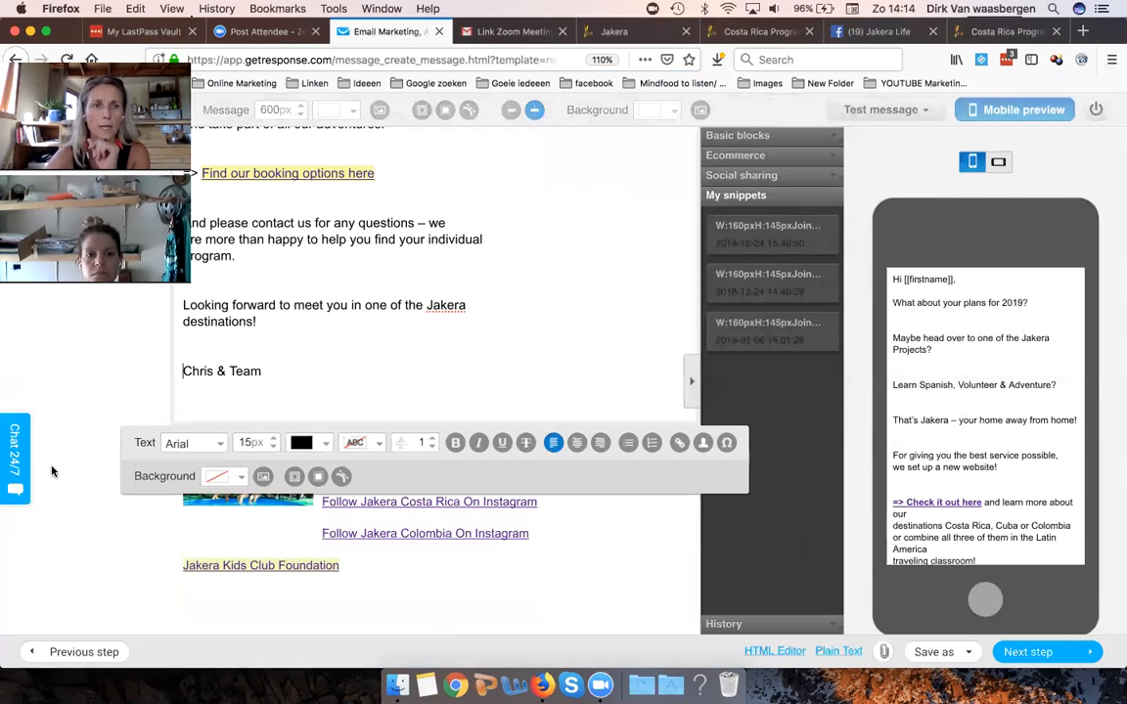
click(624, 523)
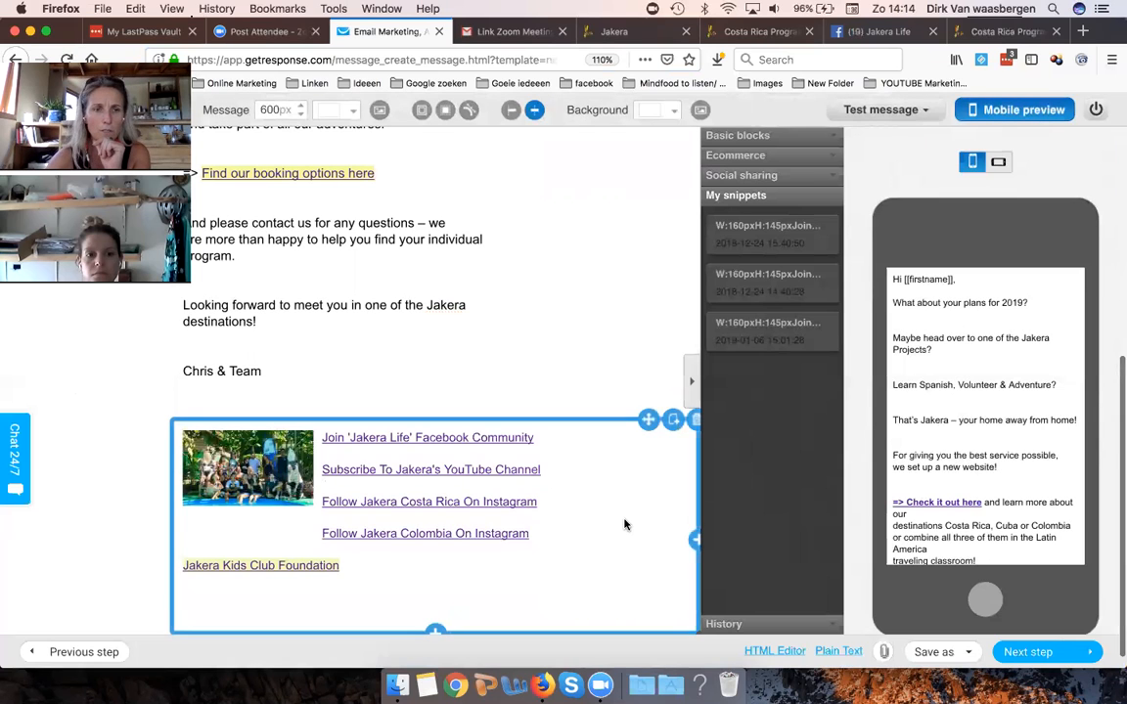
Step: Review the whole newsletter in the mobile preview, from the greeting down to the Jakera Kids Club Foundation link
click(590, 382)
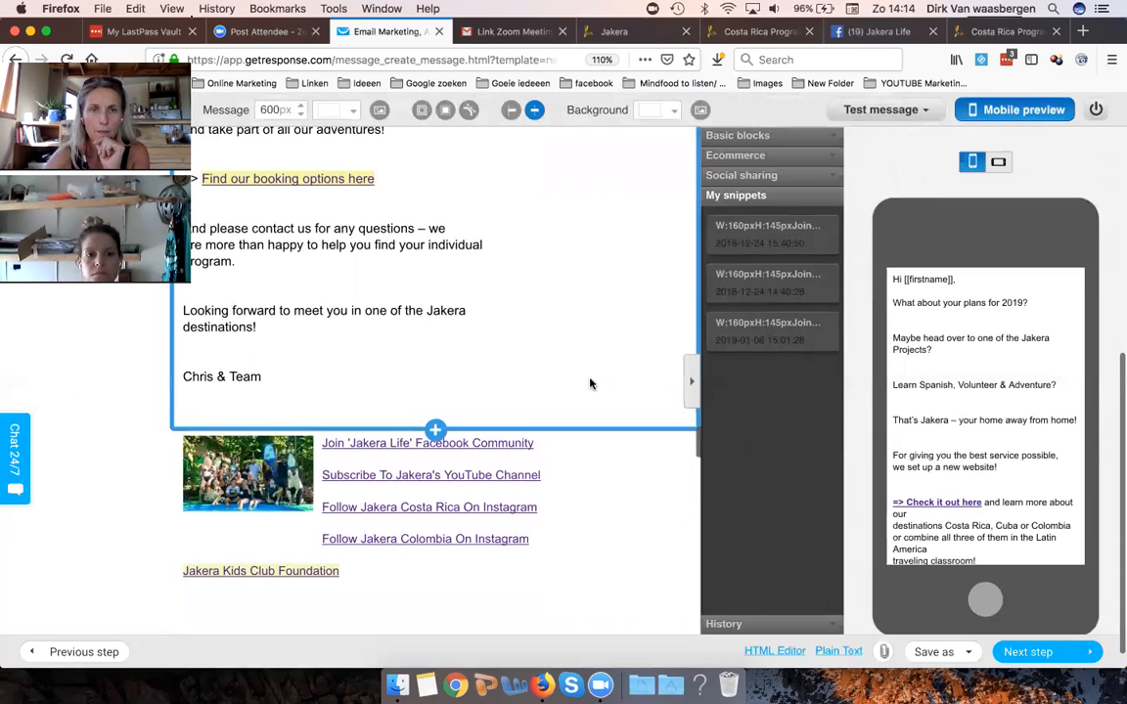
scroll(590, 383, up, 5)
click(927, 111)
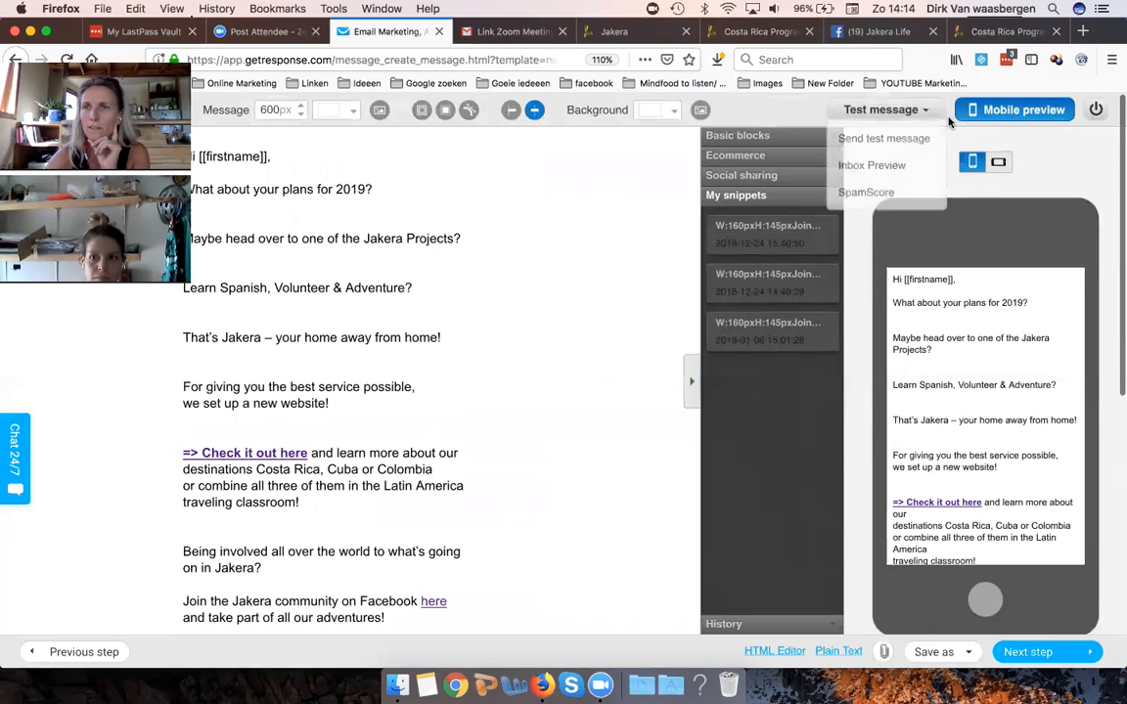
click(1013, 111)
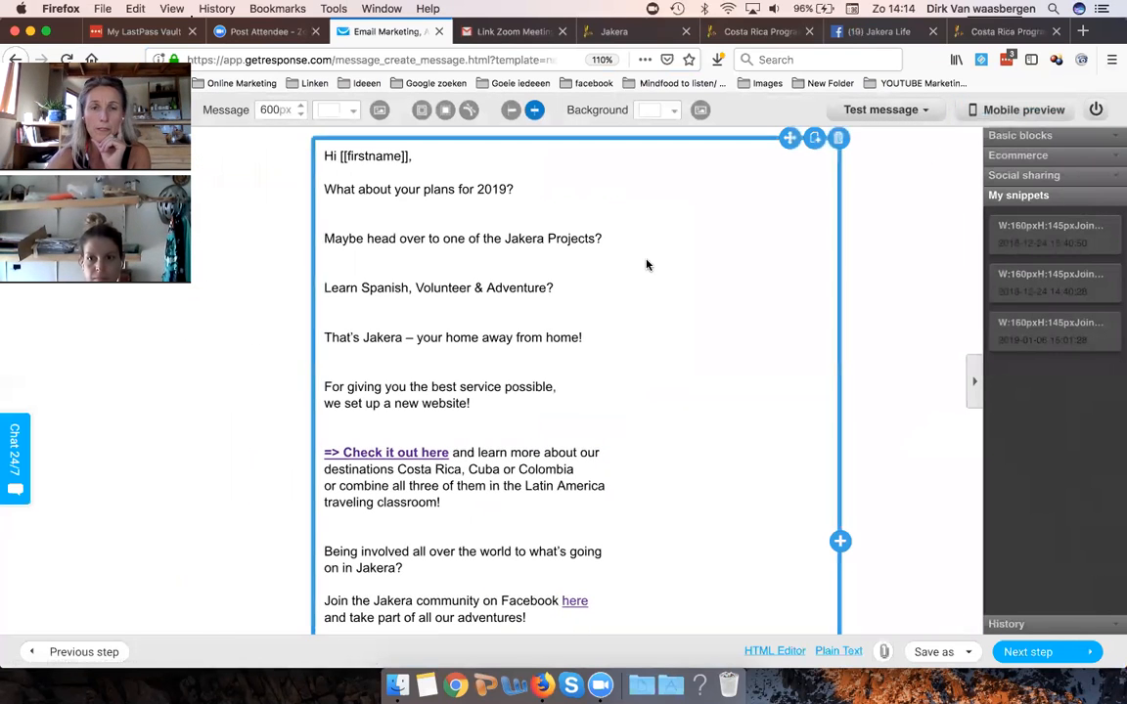
click(1017, 113)
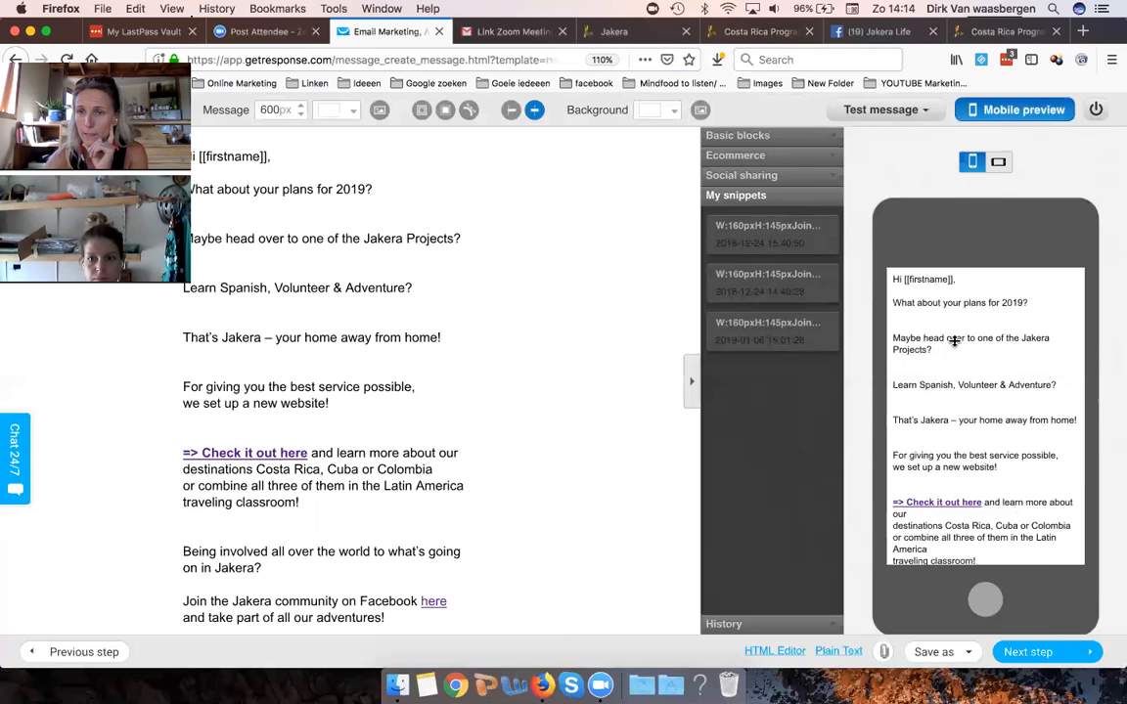
scroll(953, 343, down, 2)
scroll(947, 376, down, 6)
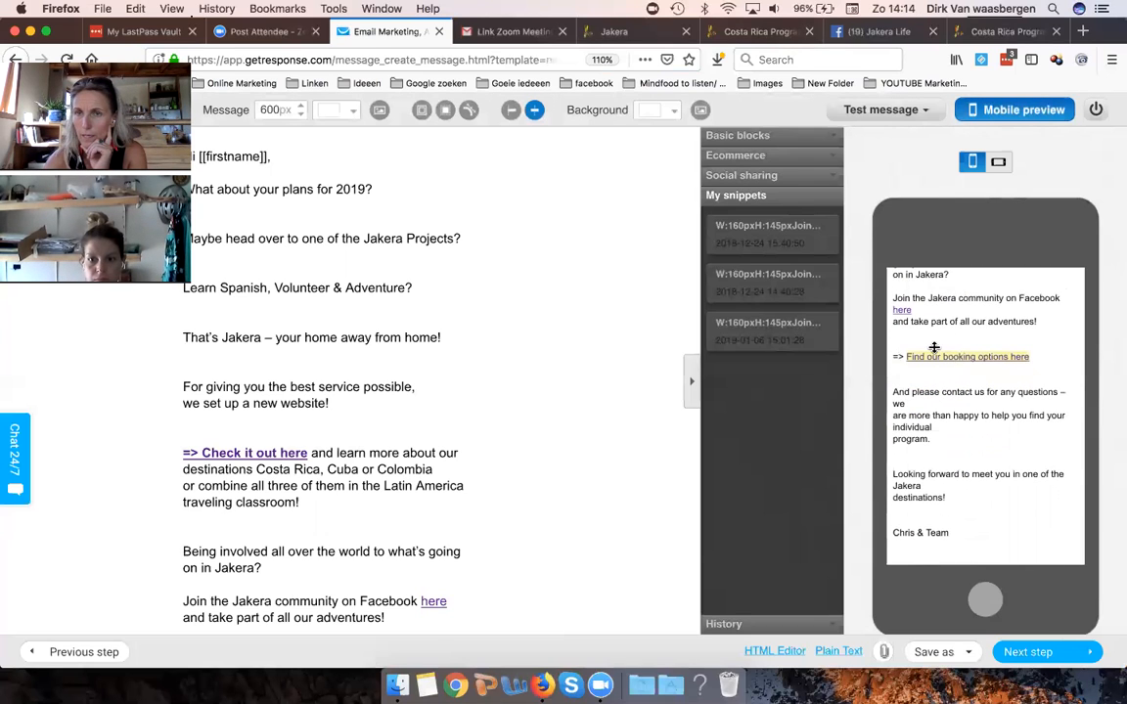
scroll(929, 328, up, 1)
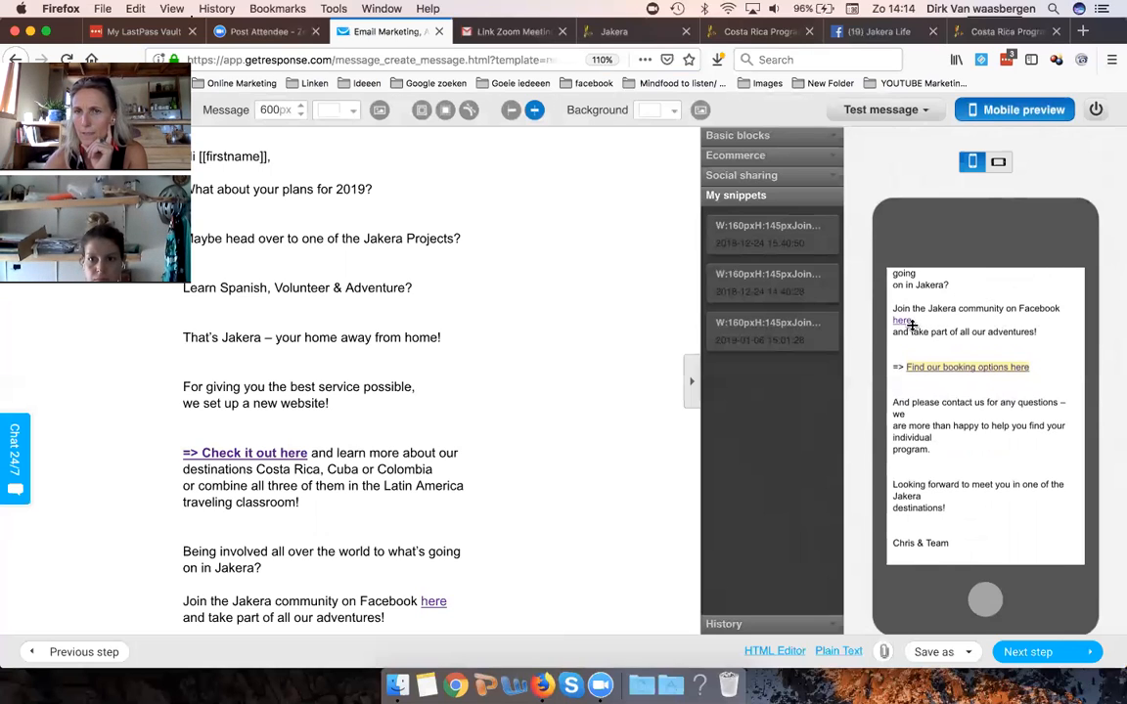
scroll(946, 370, down, 3)
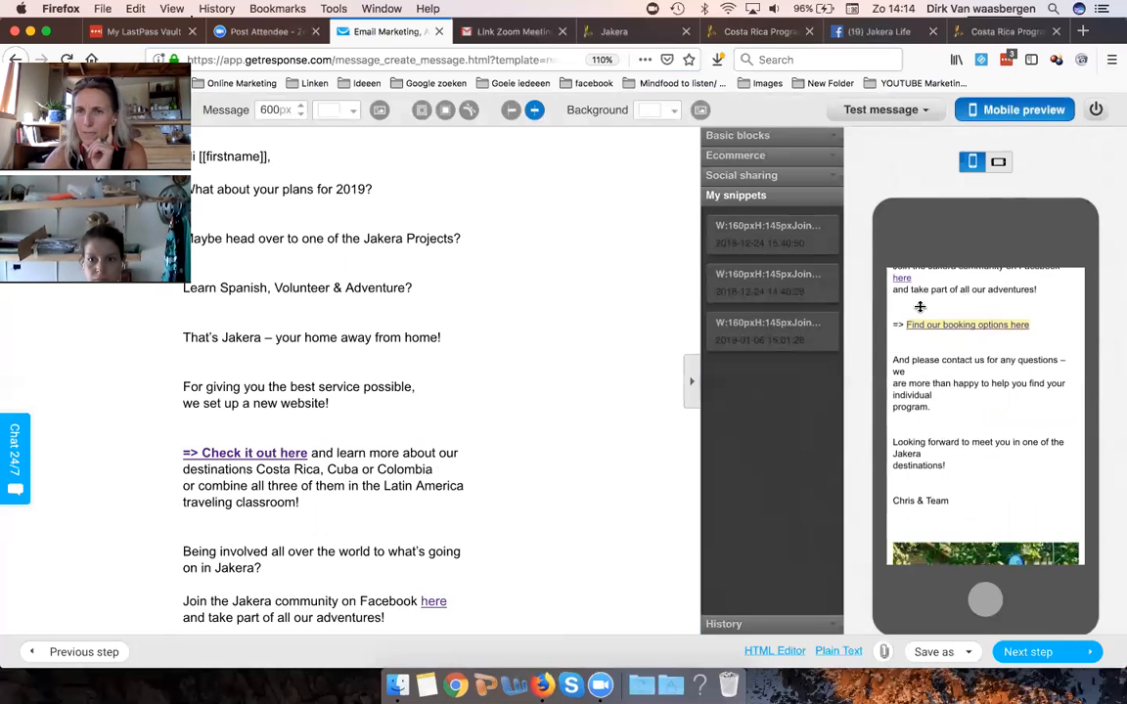
scroll(334, 366, down, 1)
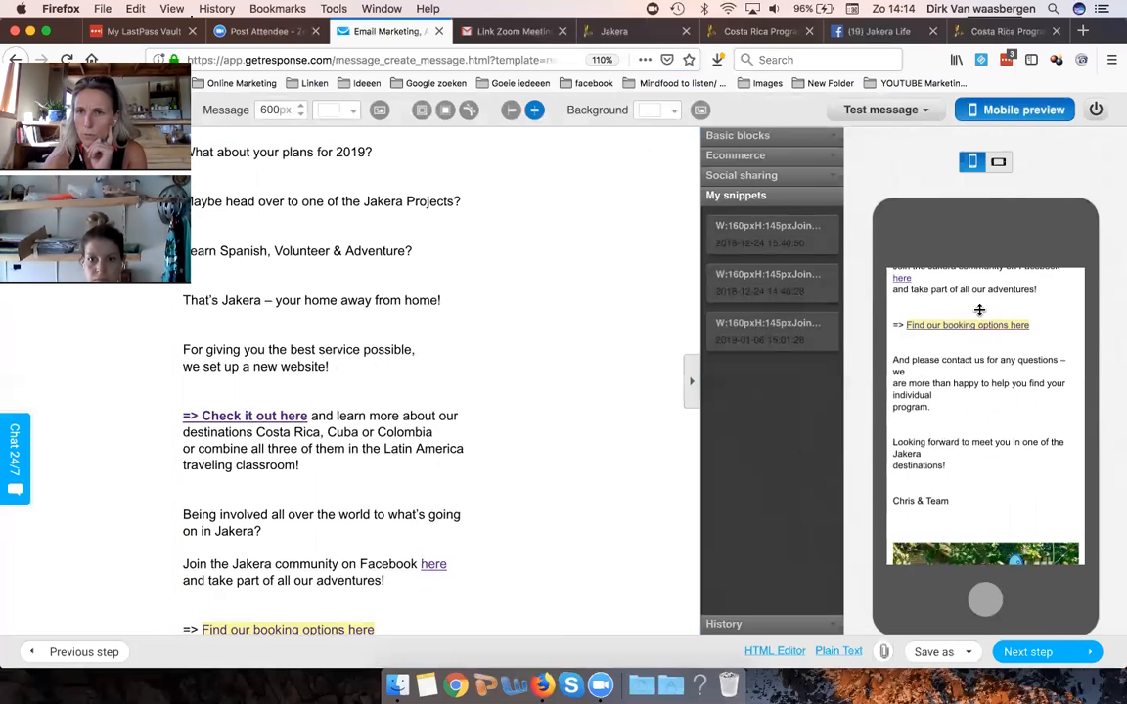
scroll(963, 467, down, 1)
scroll(964, 466, down, 10)
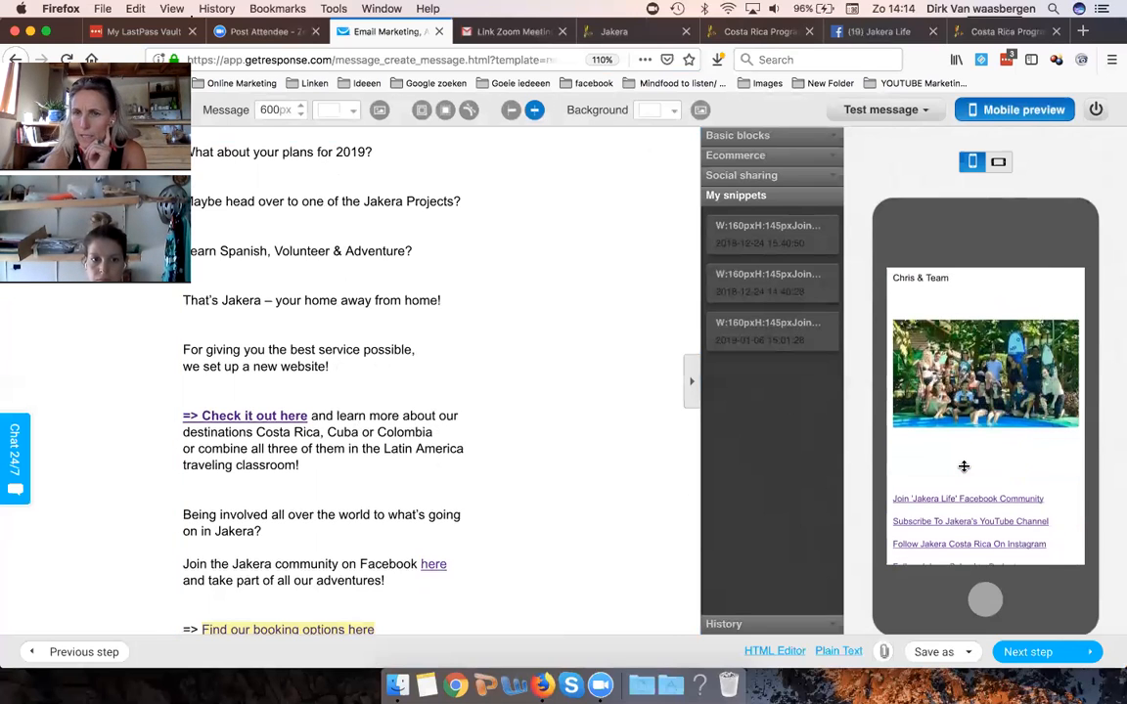
scroll(964, 466, down, 5)
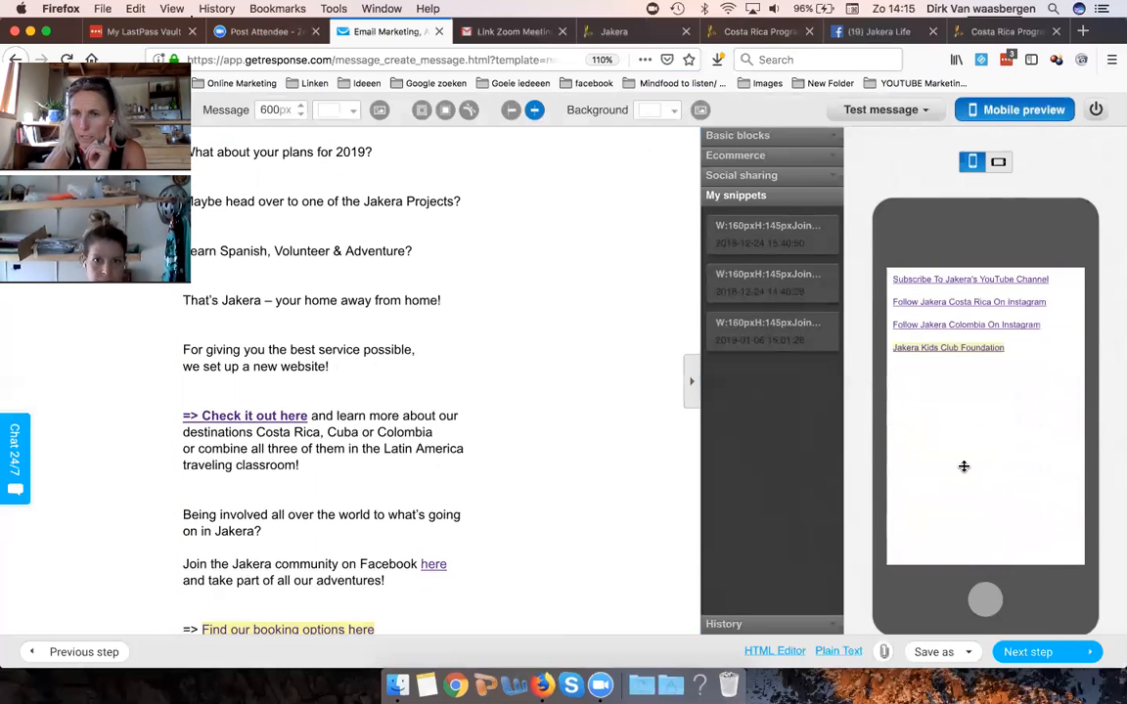
scroll(963, 467, up, 15)
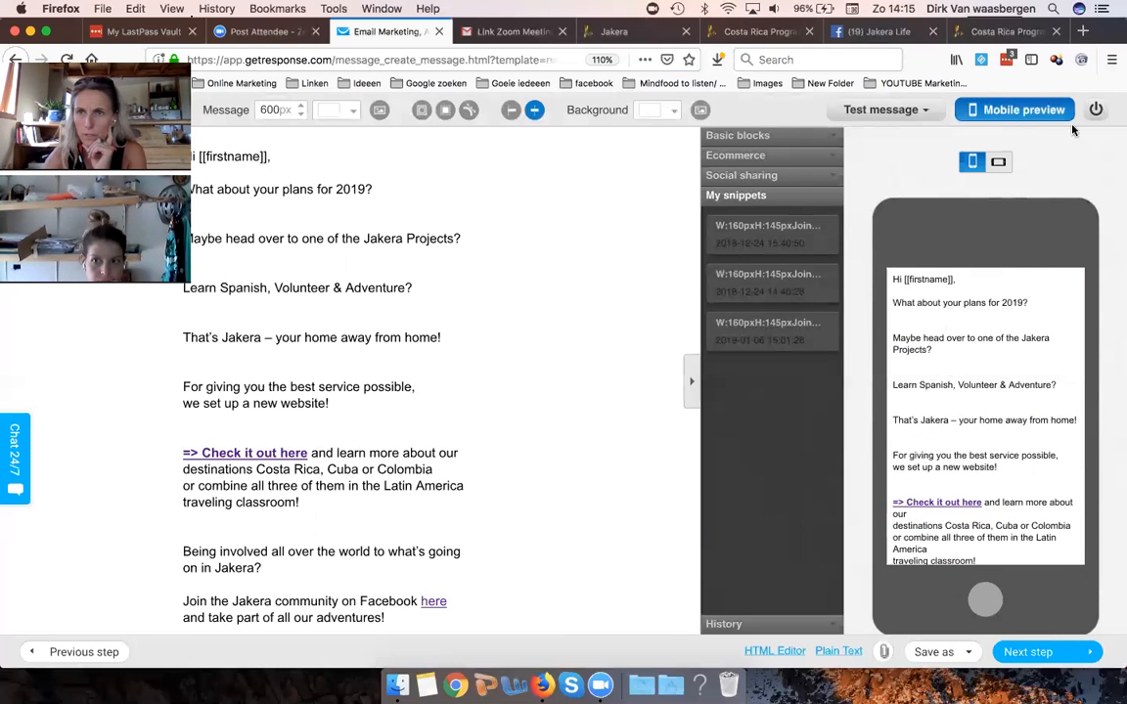
Step: Delete one blank line between the sign-off and the social links block and finish editing the text
click(928, 111)
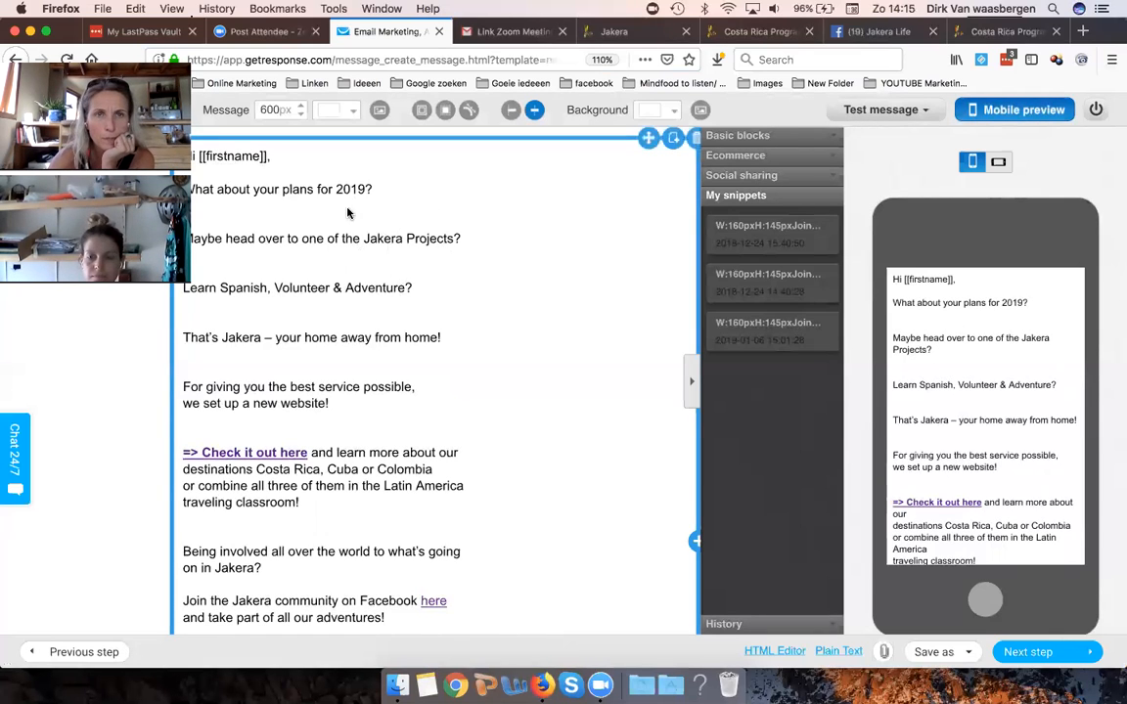
scroll(367, 310, down, 3)
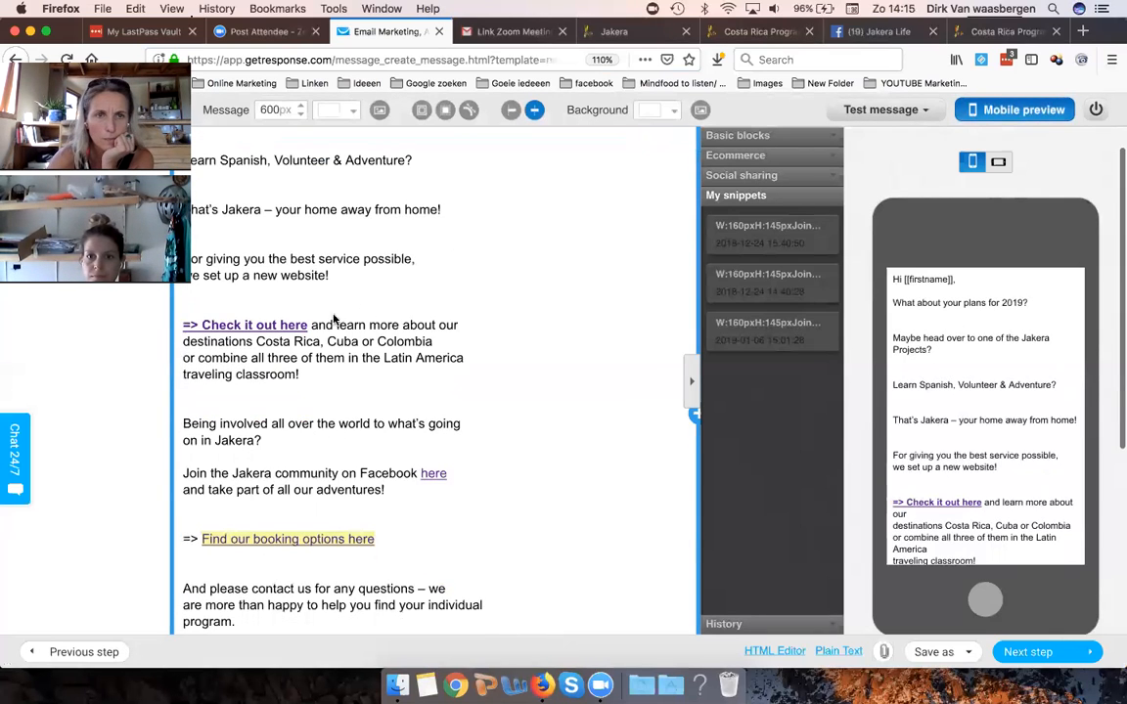
scroll(470, 323, down, 7)
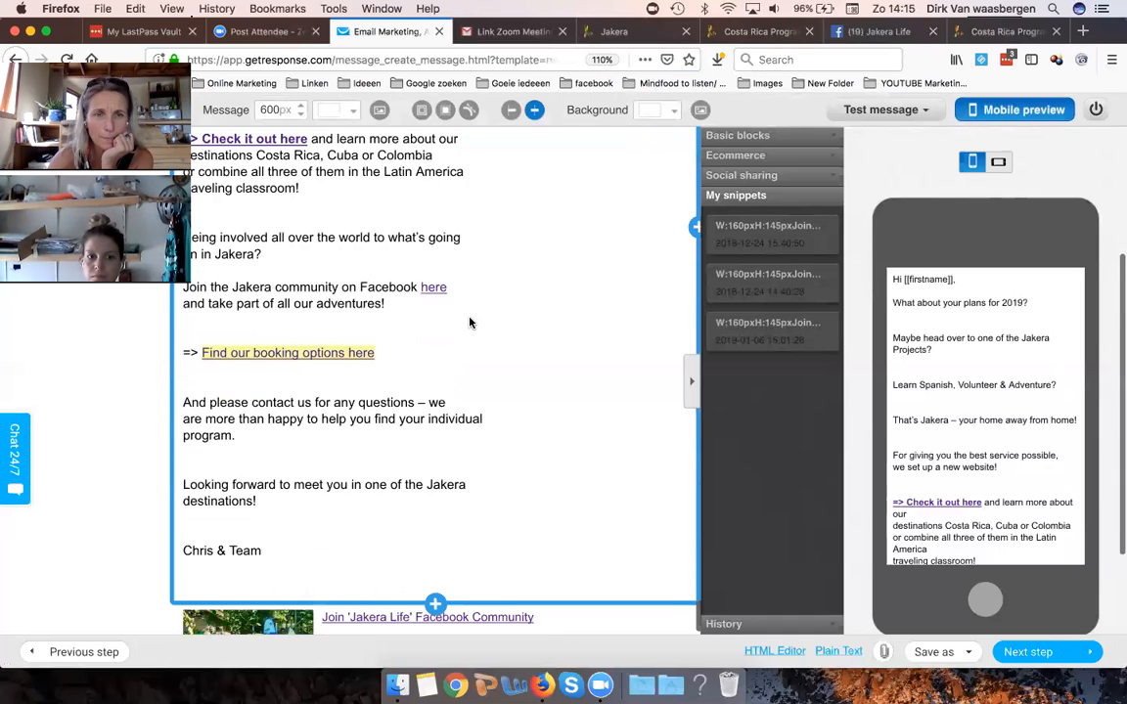
click(191, 473)
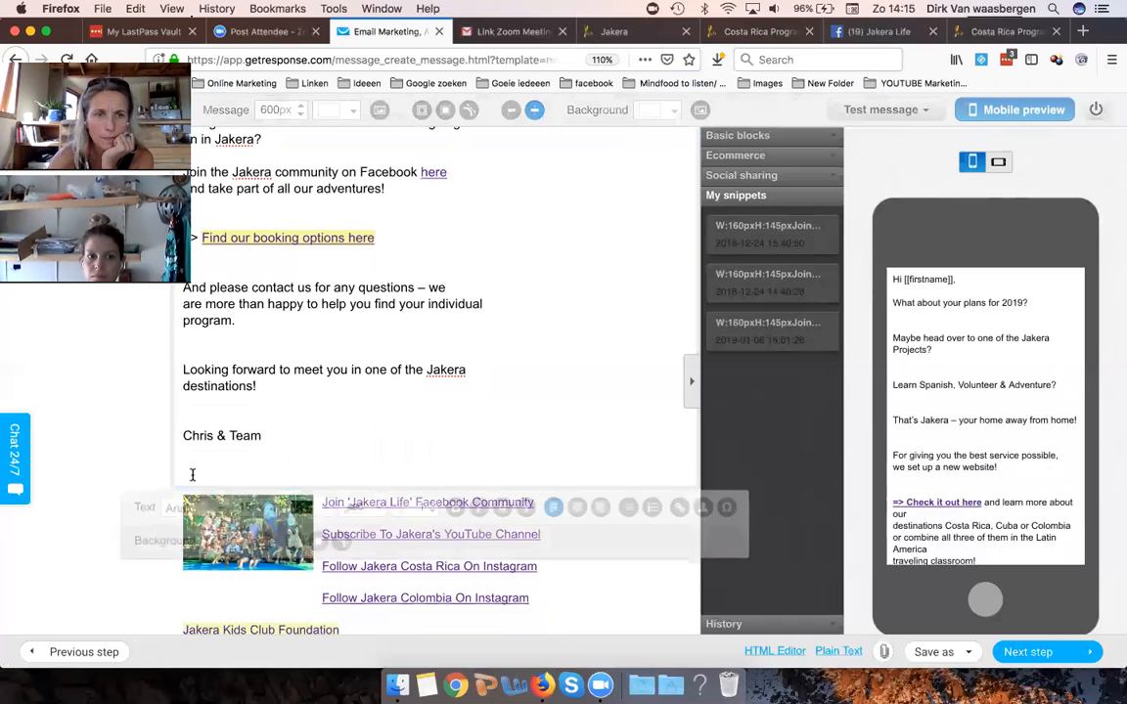
key(BackSpace)
scroll(352, 465, down, 2)
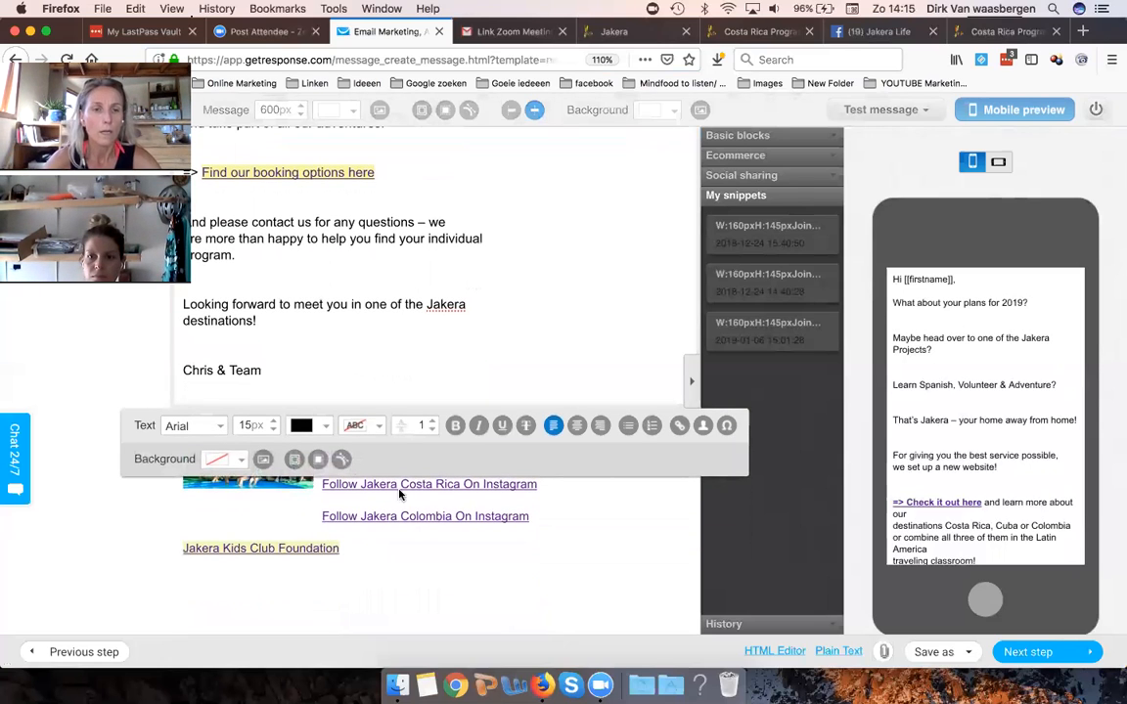
scroll(355, 478, up, 5)
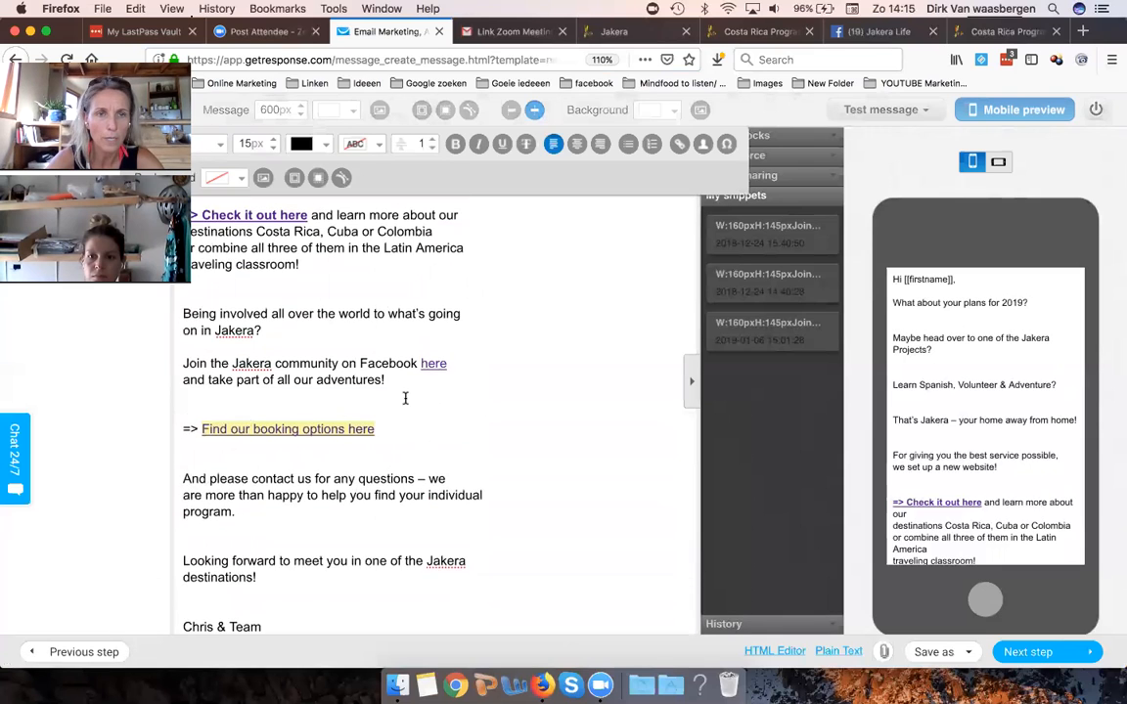
scroll(429, 429, up, 2)
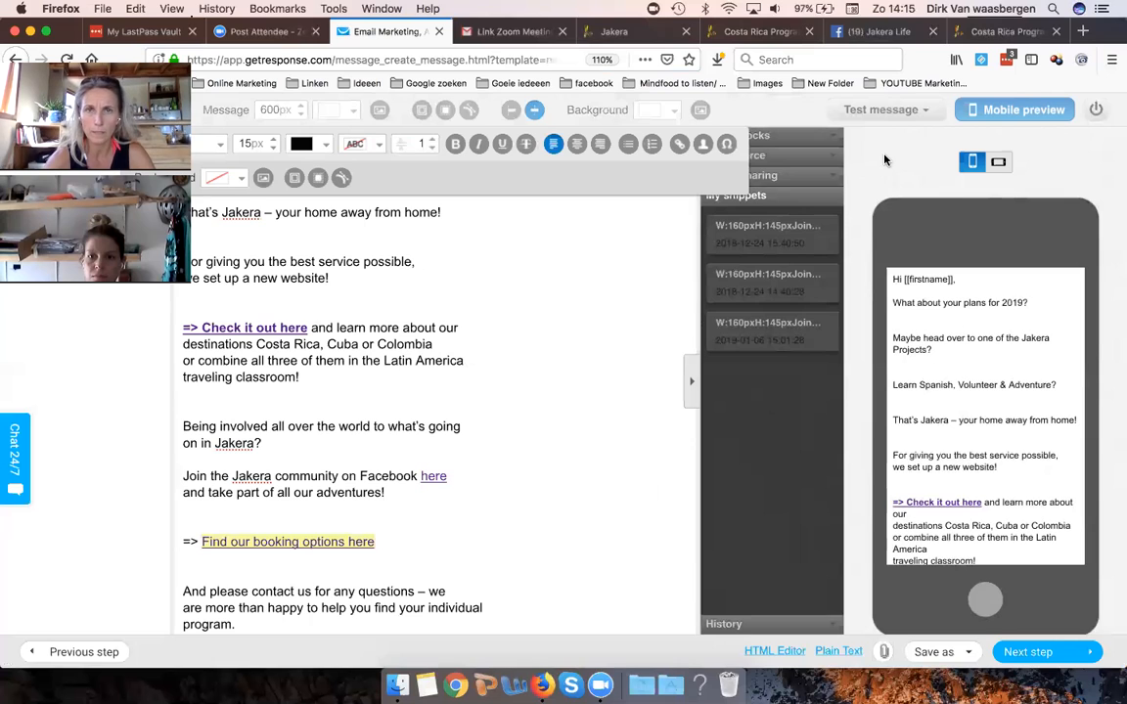
click(39, 357)
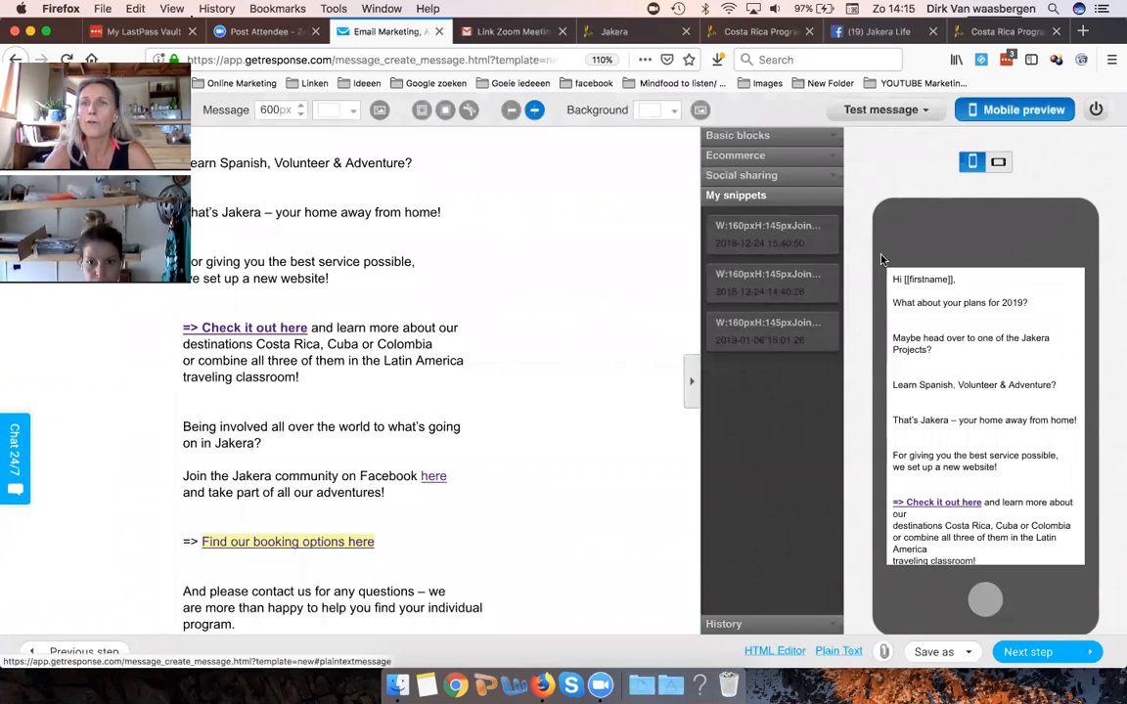
Step: Check the newsletter's spam score and close the results
click(924, 112)
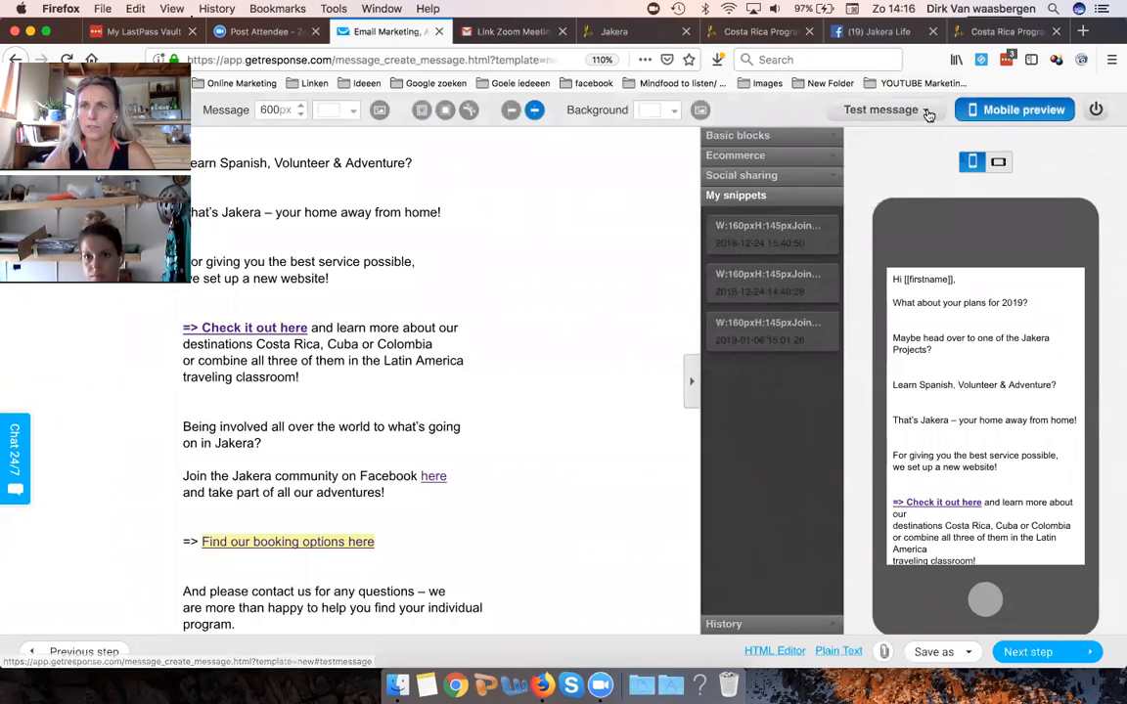
click(928, 111)
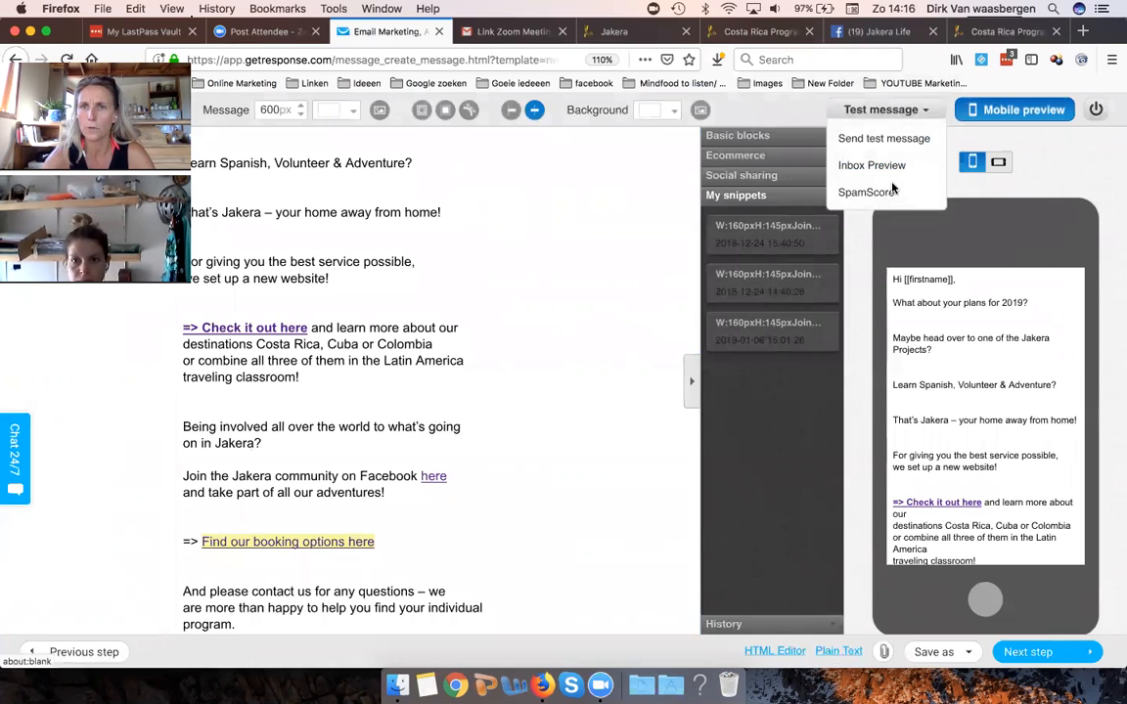
click(865, 193)
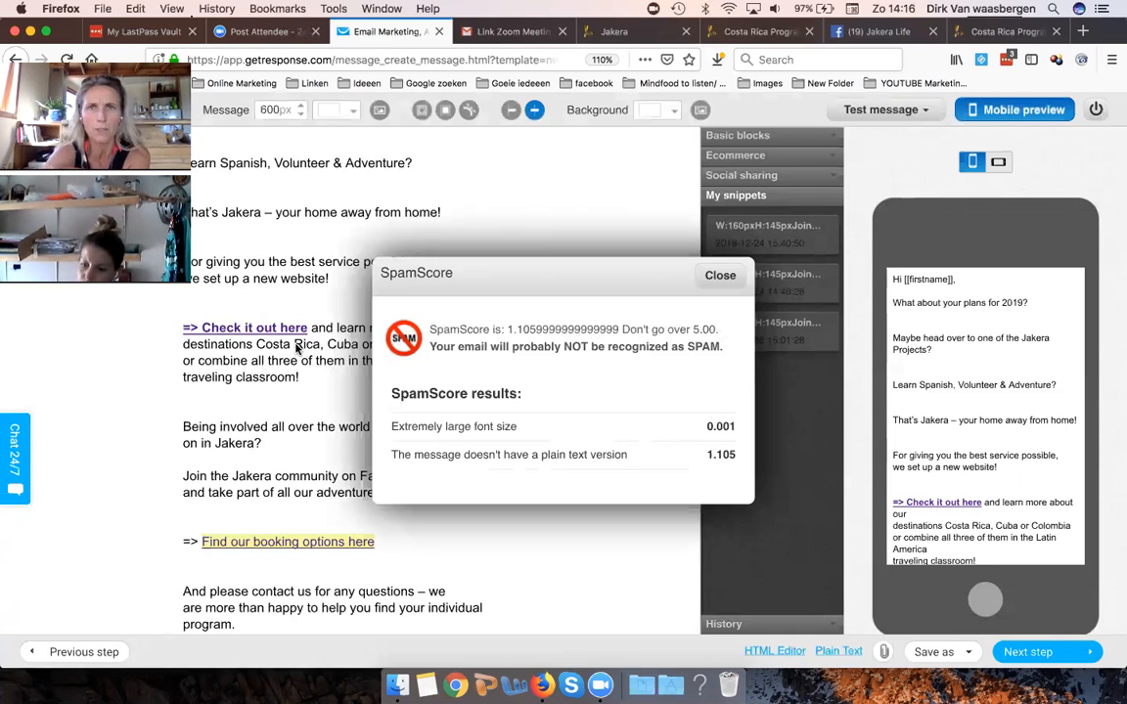
click(715, 277)
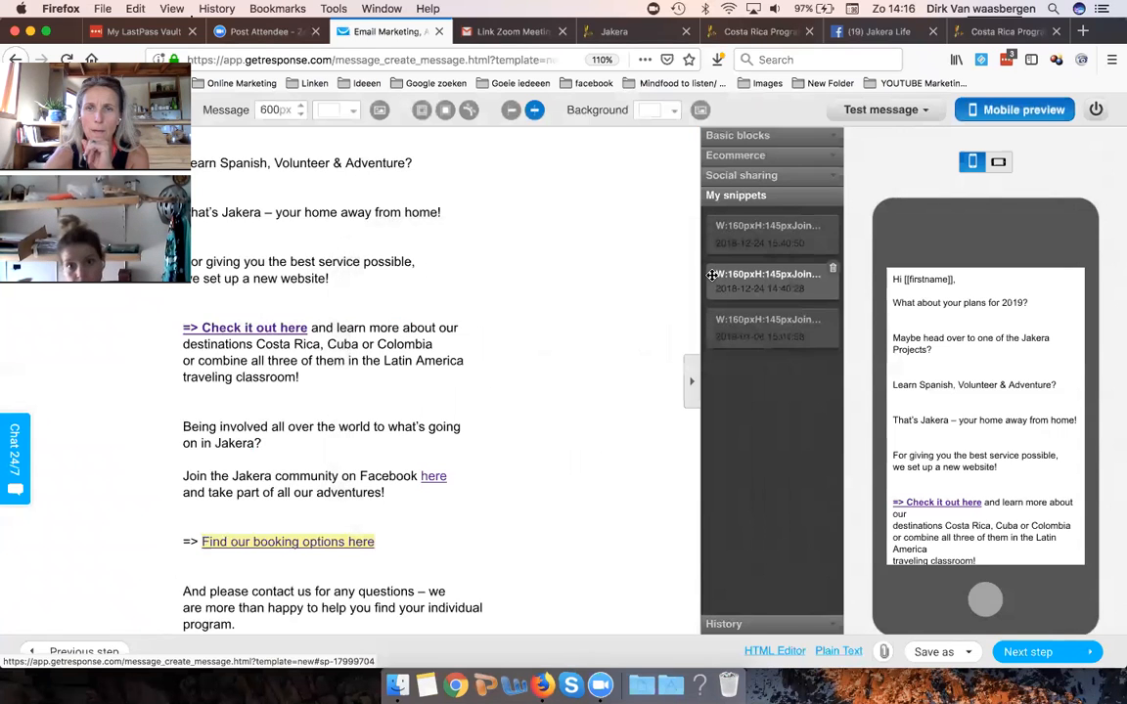
Step: Create the plain-text version of the newsletter from its HTML content and wrap its long lines
click(836, 652)
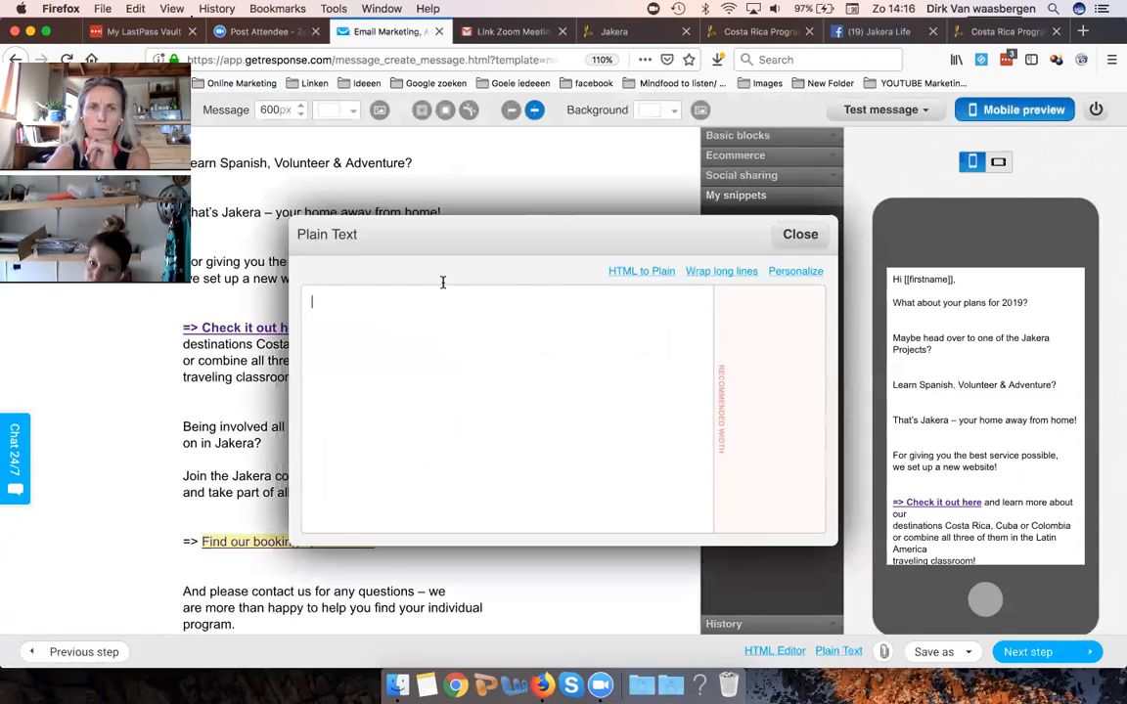
click(642, 272)
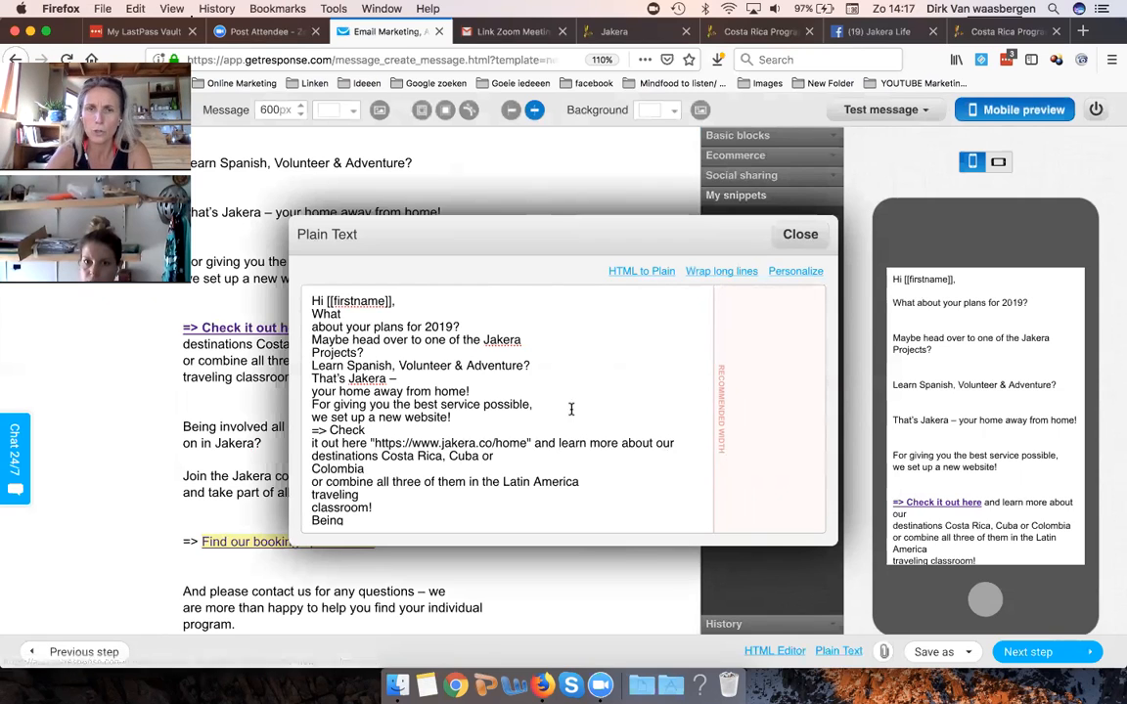
click(792, 271)
click(798, 235)
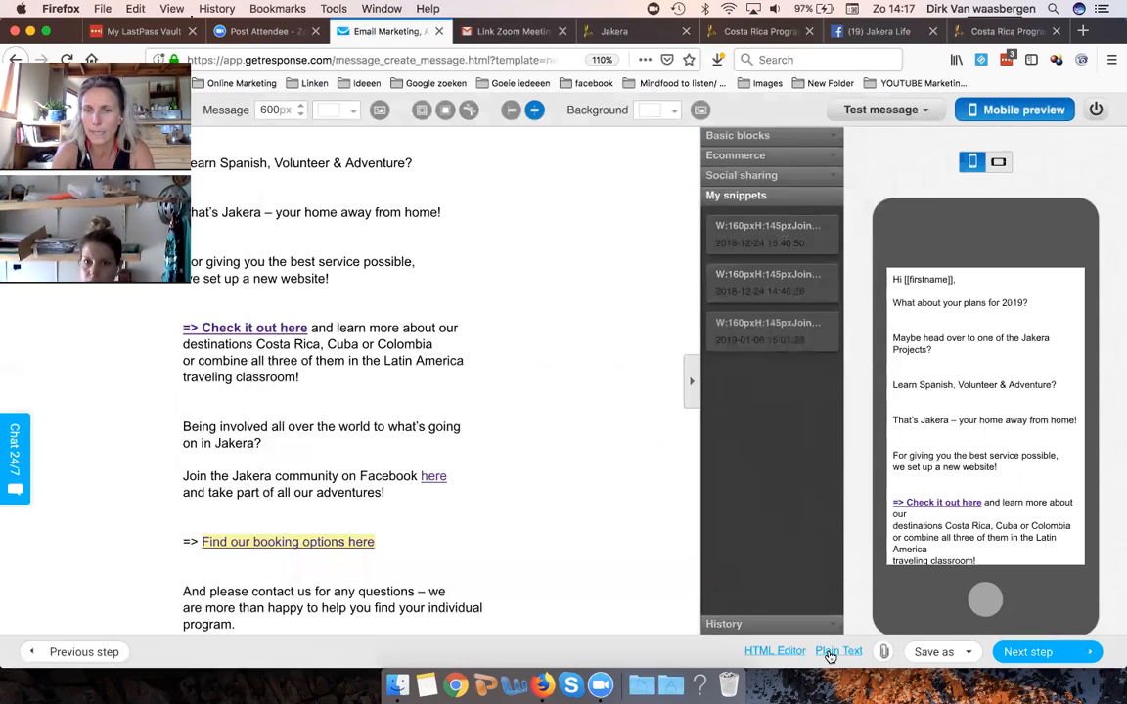
click(830, 653)
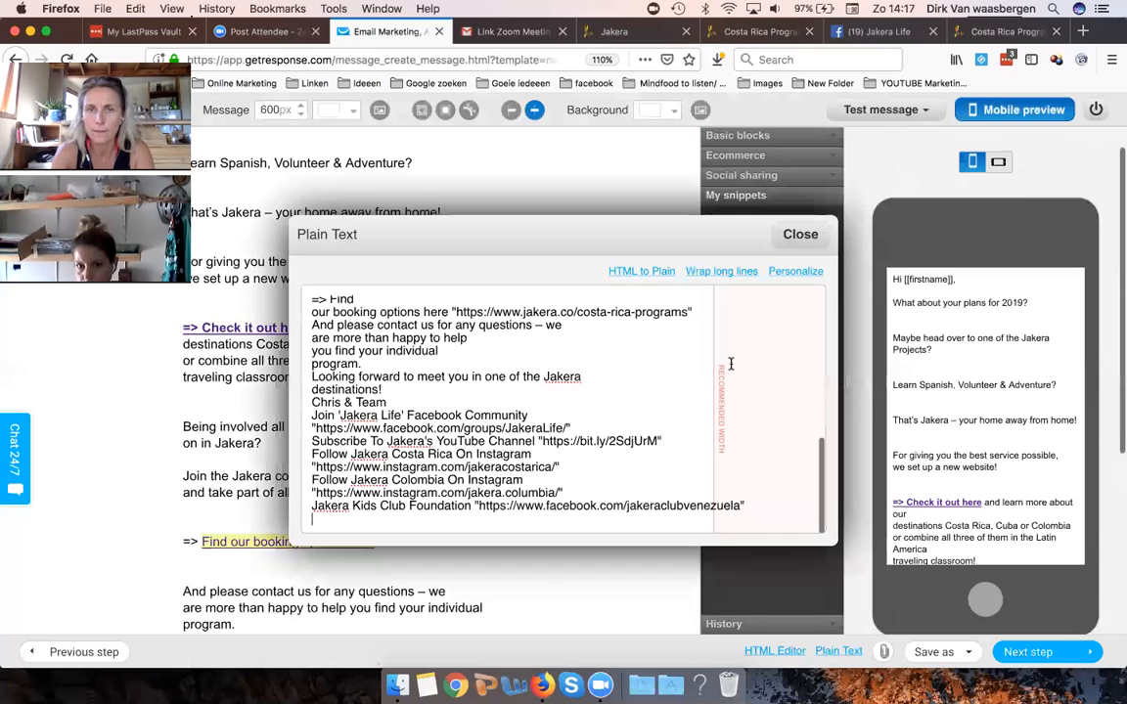
click(636, 276)
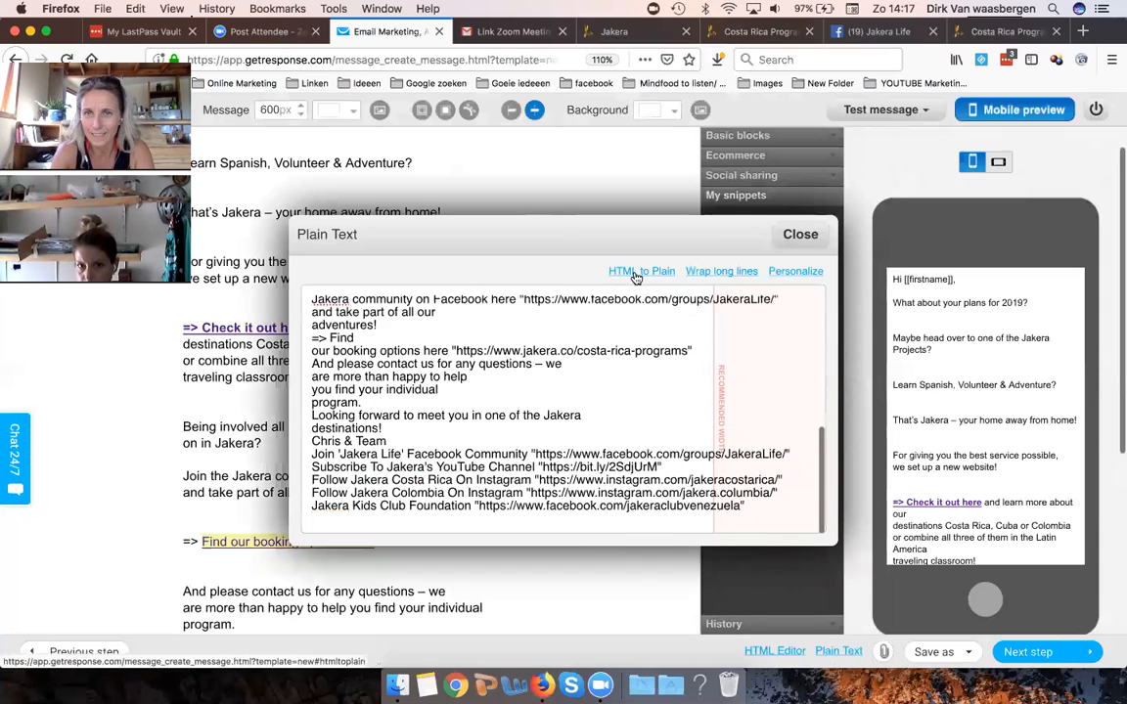
click(709, 277)
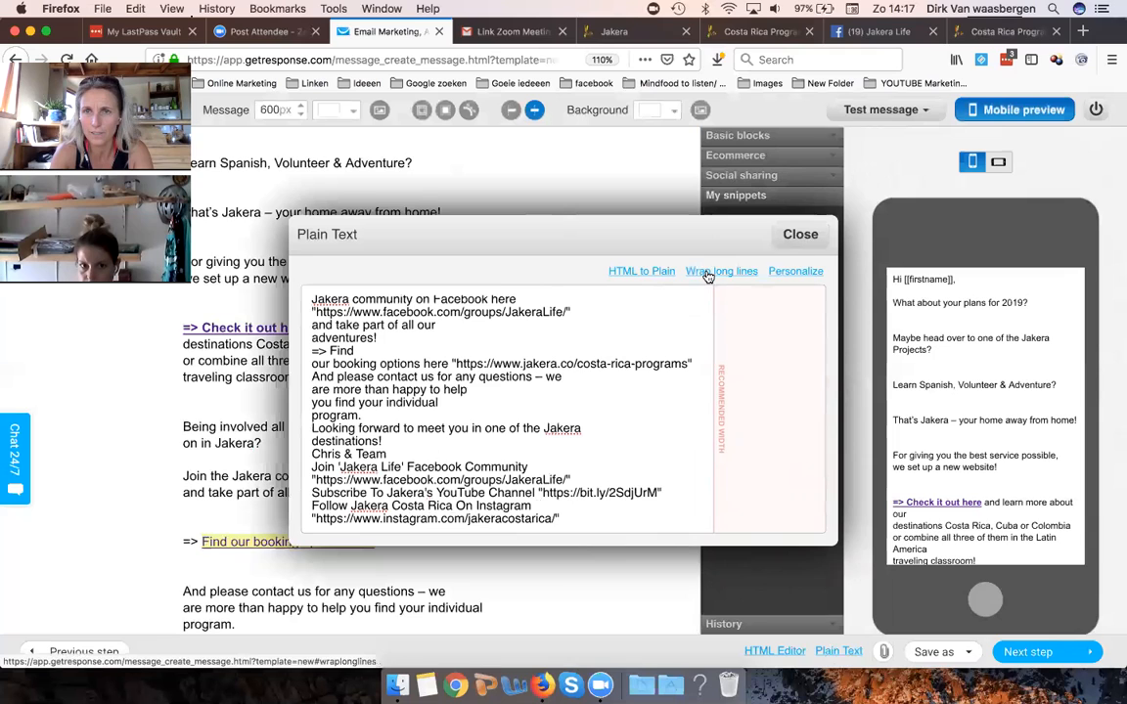
click(810, 237)
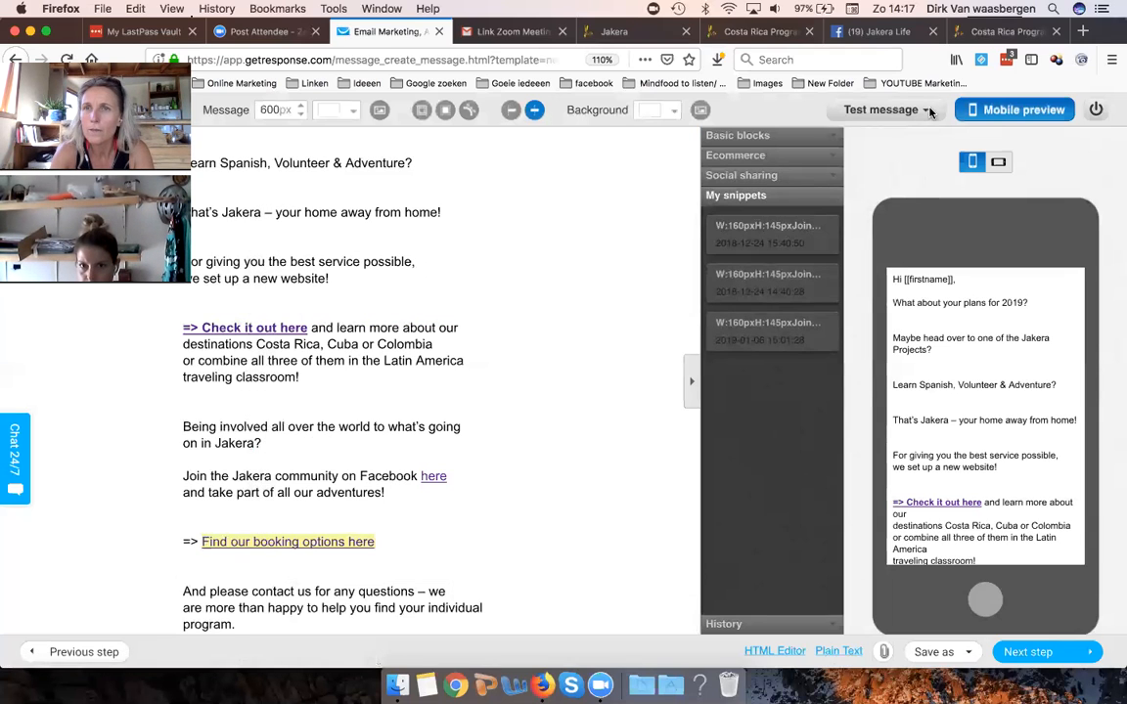
Step: Check the spam score again with the plain-text version in place and close the results
click(928, 110)
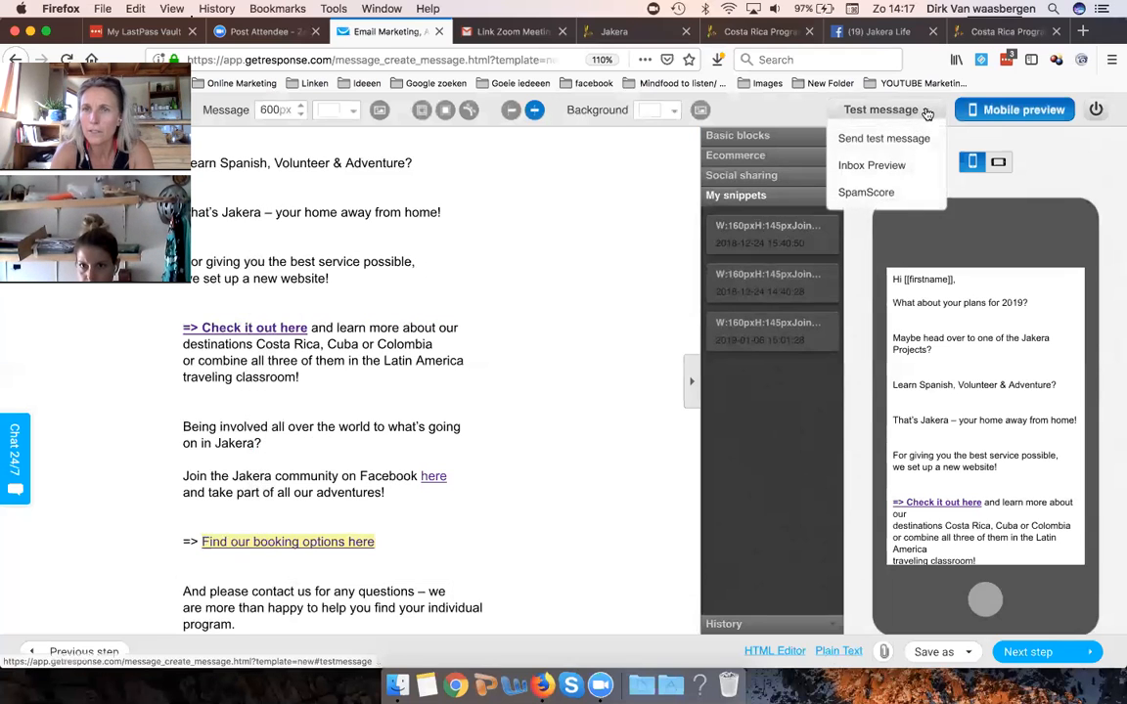
click(865, 193)
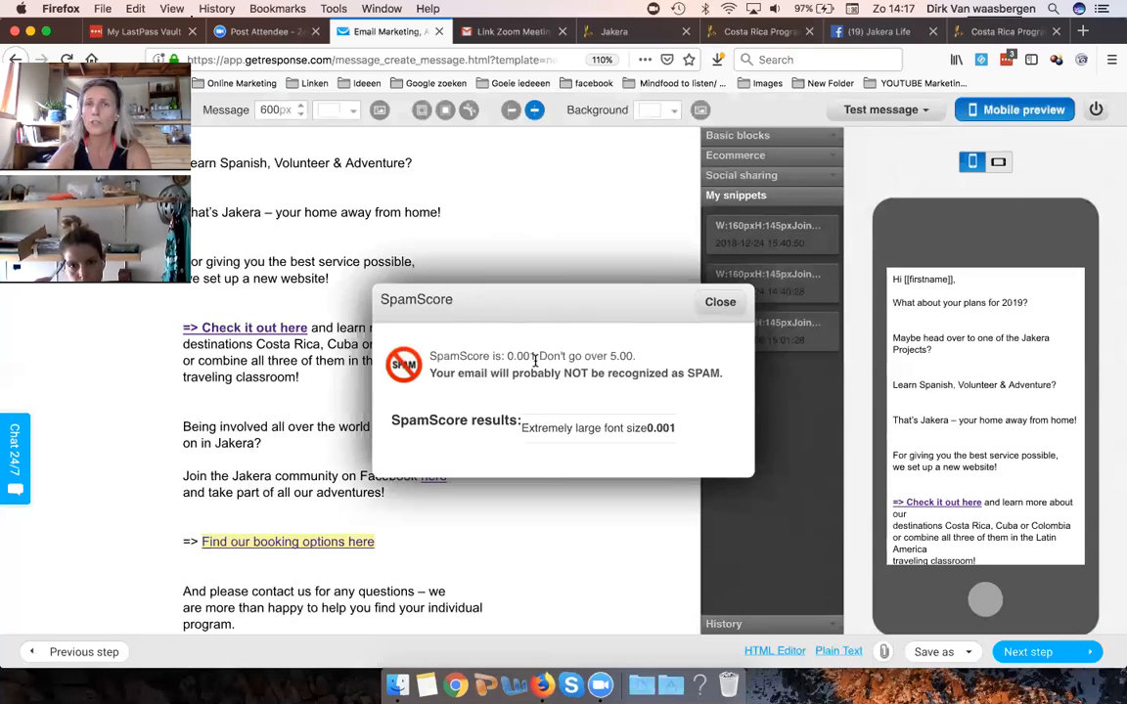
click(721, 302)
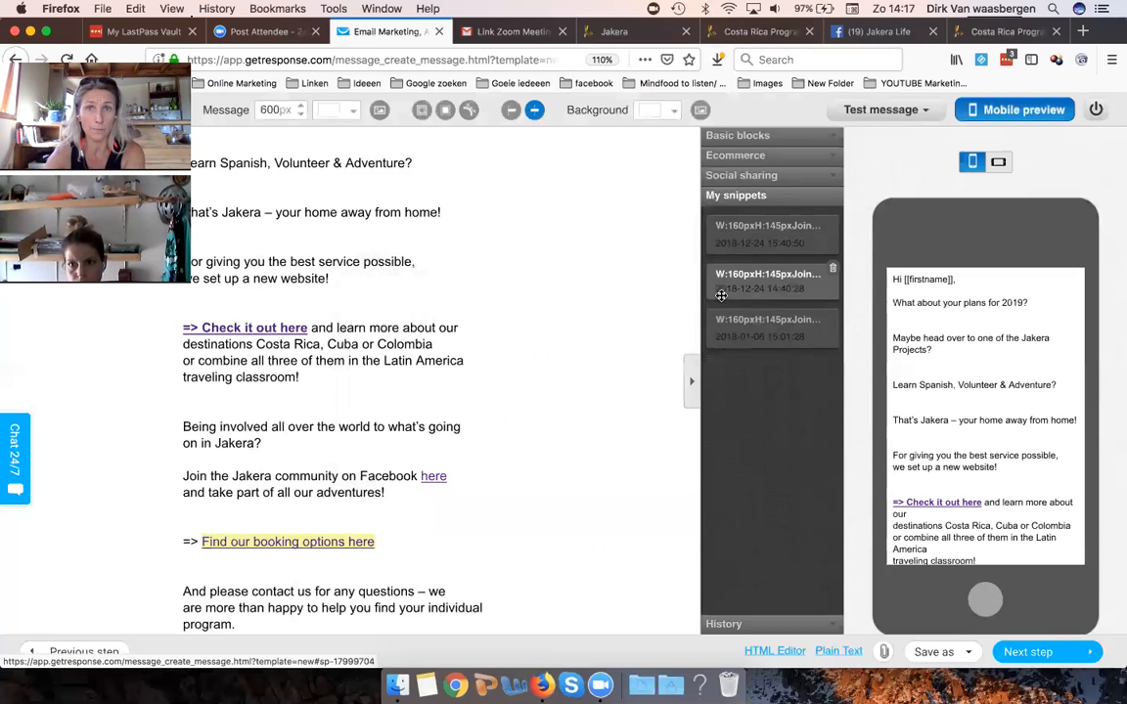
Step: Send a test message of the newsletter to the Jakera team address and save the newsletter as a draft
drag(721, 295, 480, 283)
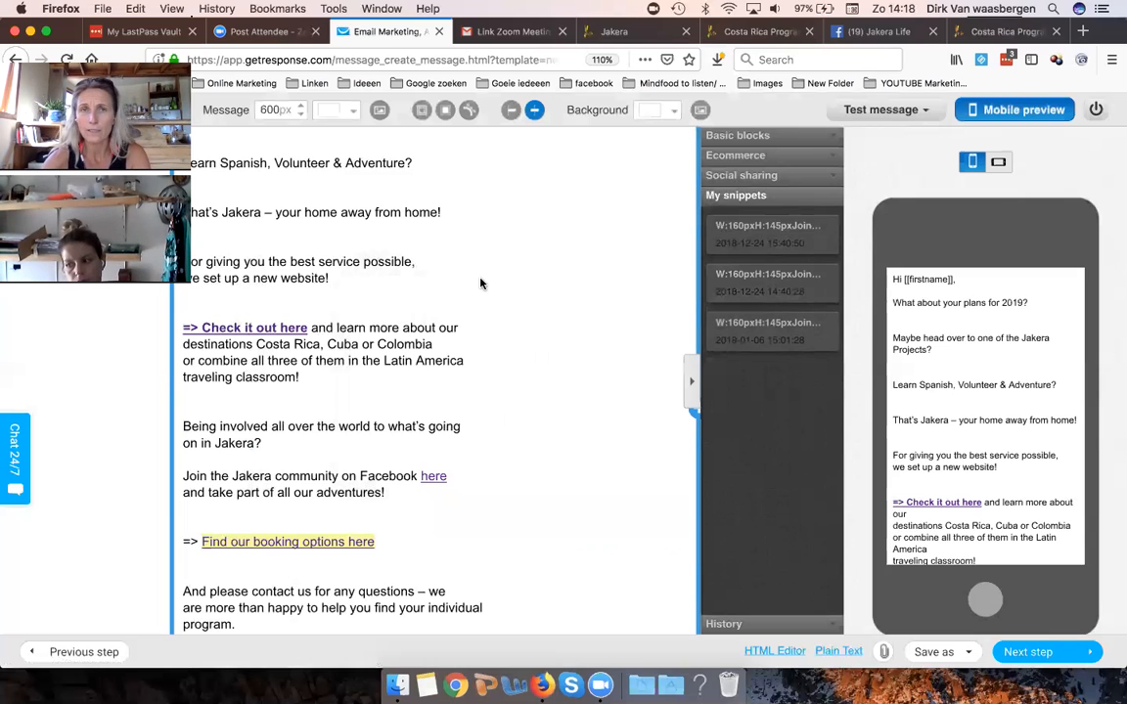
click(932, 113)
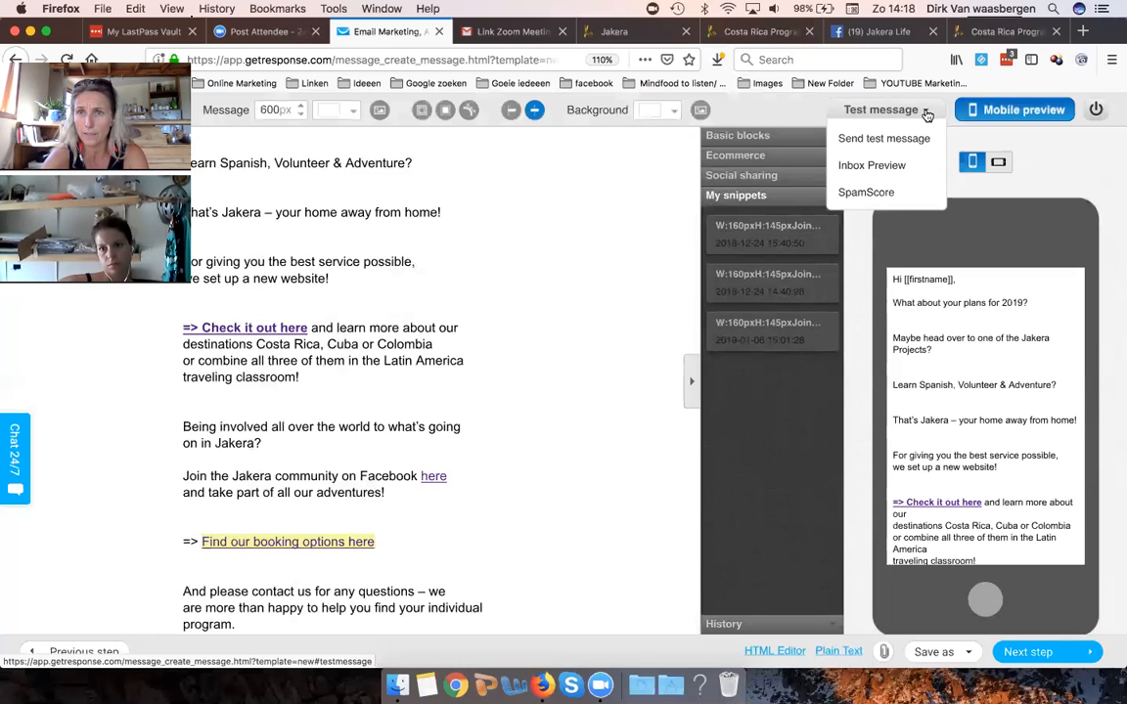
click(909, 141)
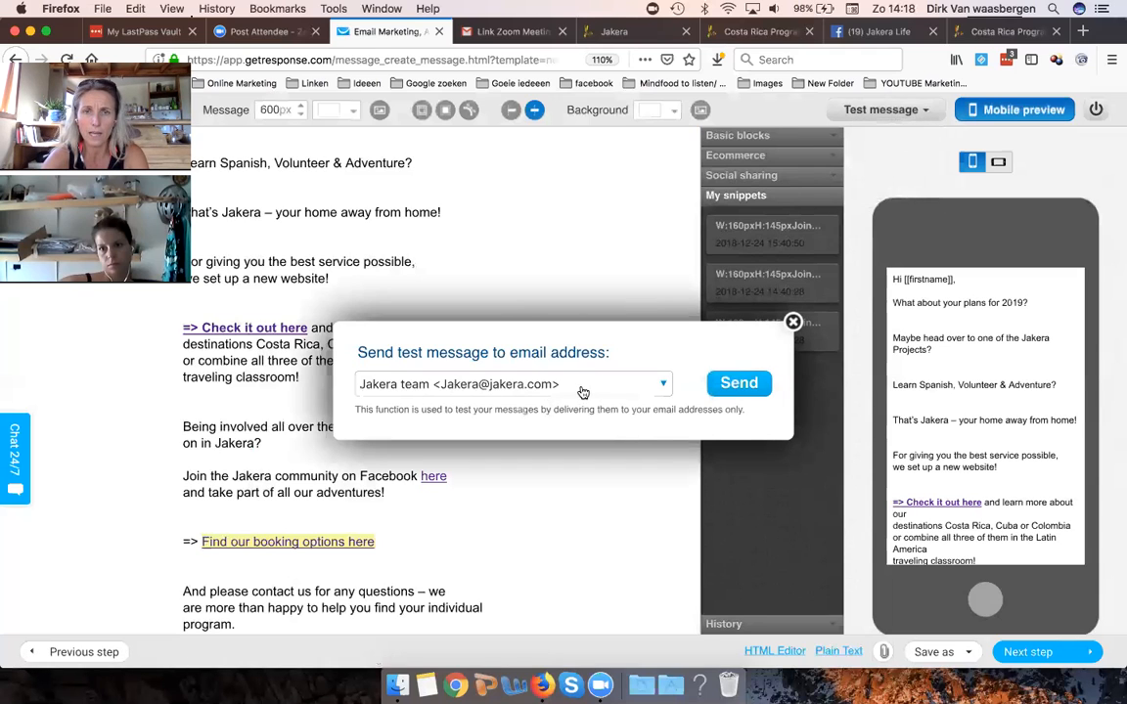
click(739, 384)
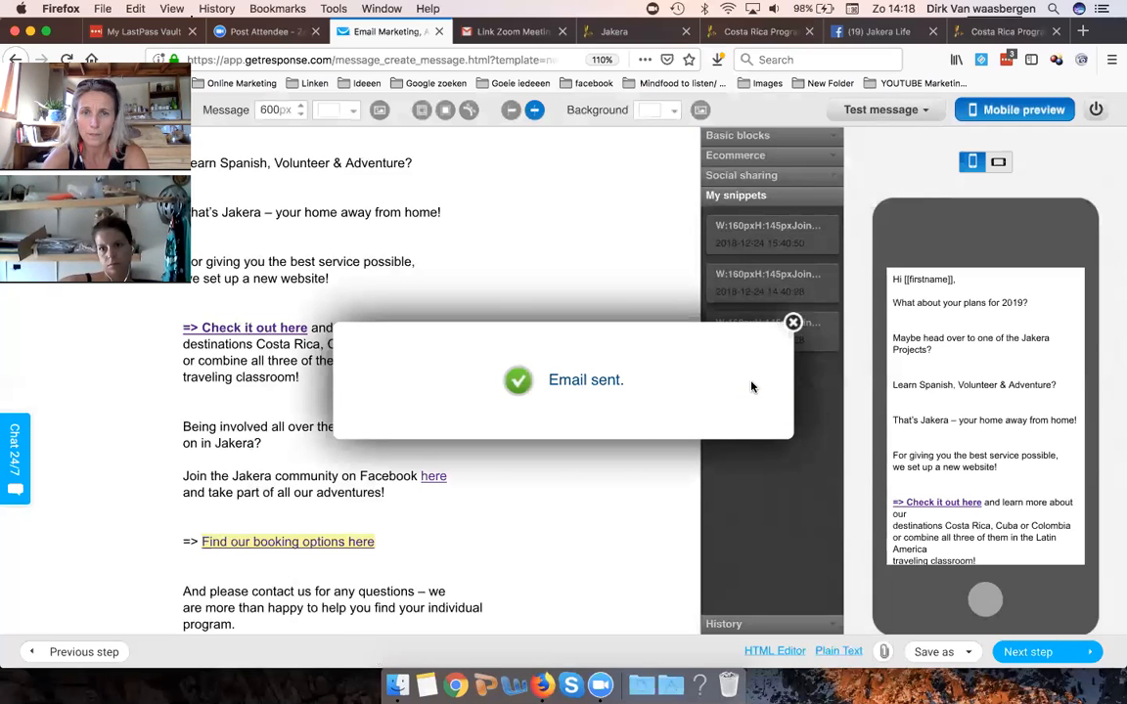
click(793, 322)
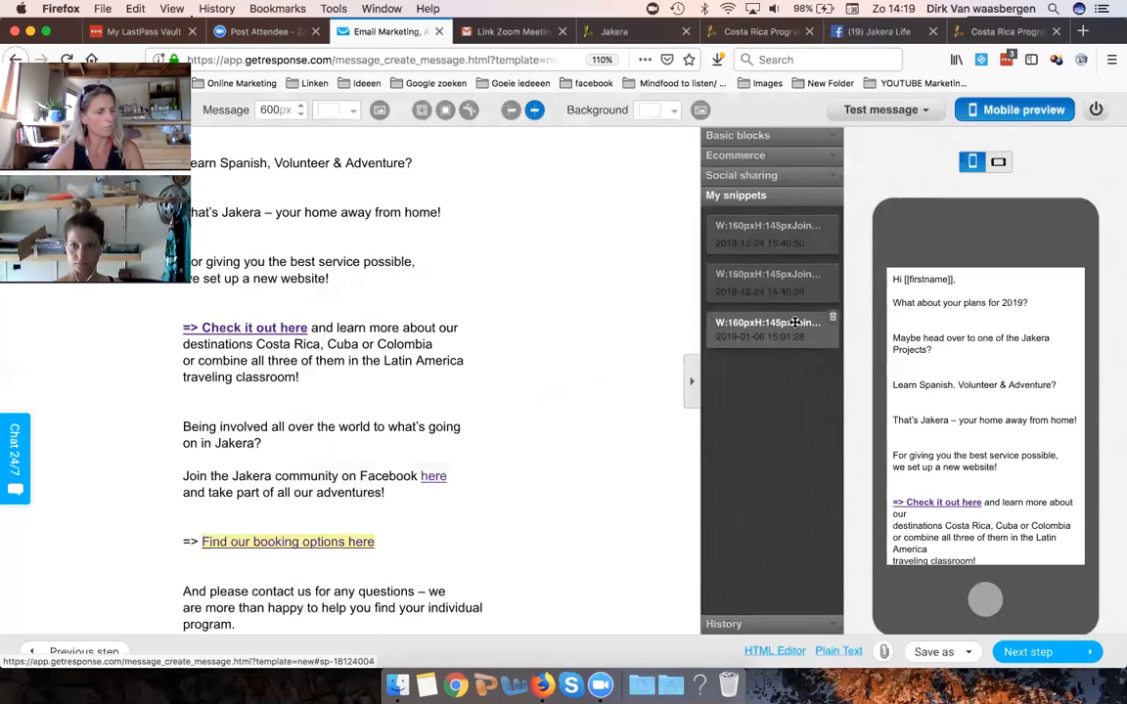
click(937, 652)
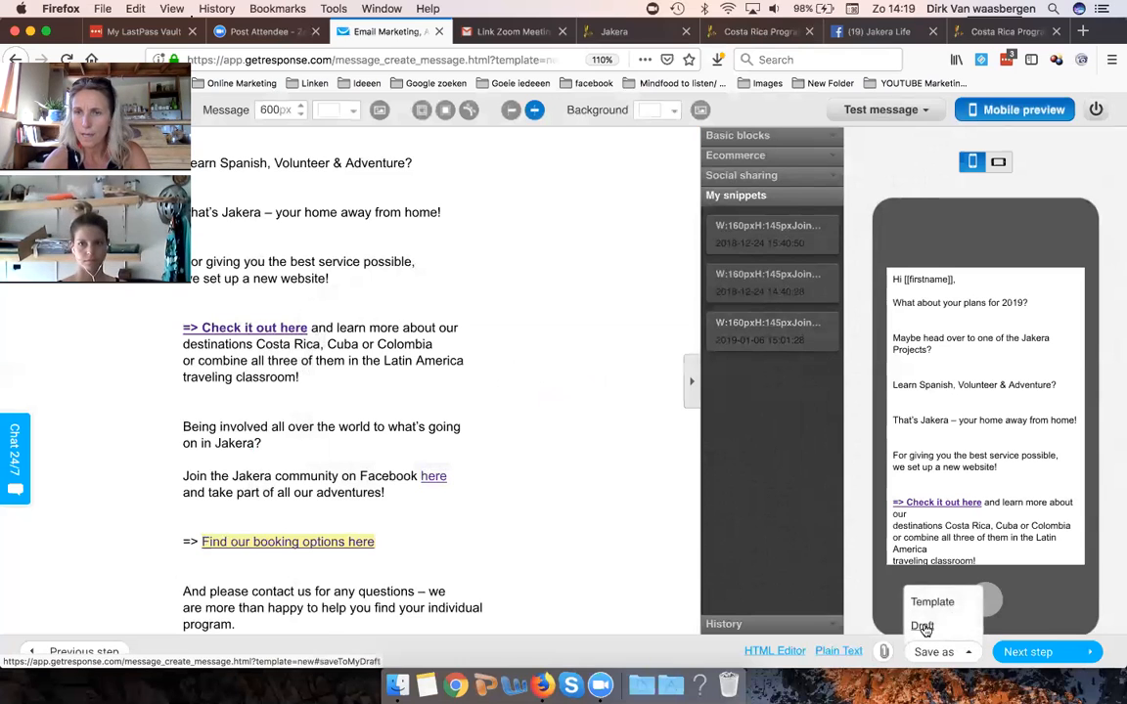
click(924, 627)
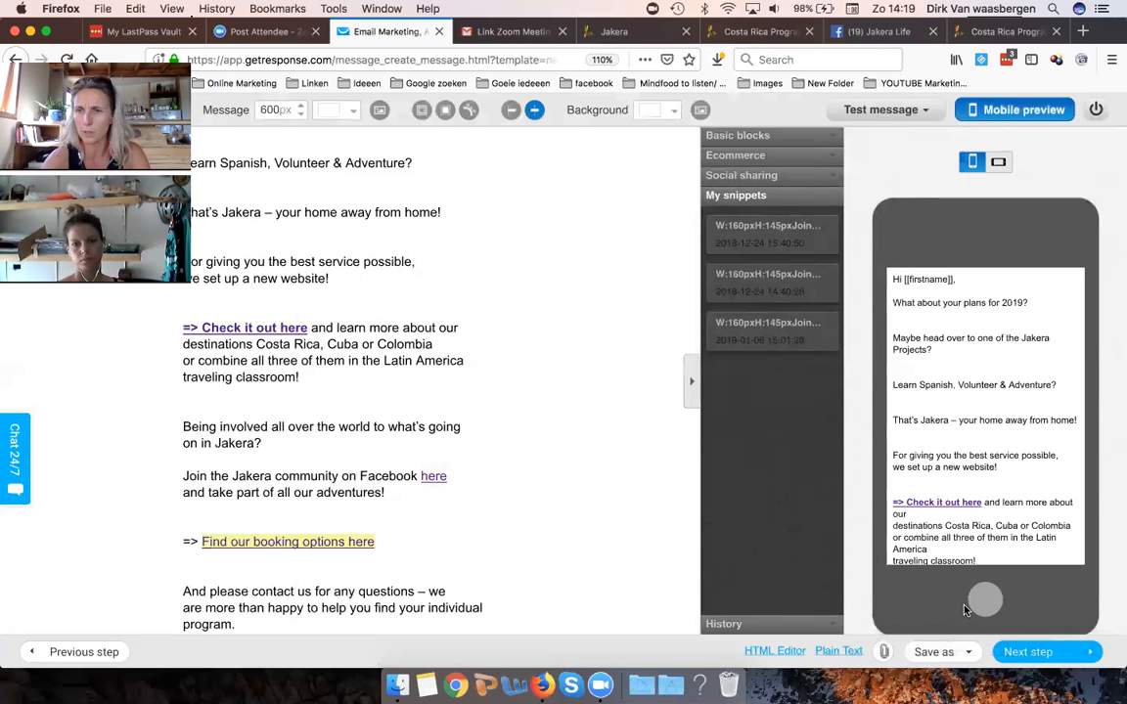
Step: Include the welcome-to-jakera list as the newsletter's recipients and continue to the message summary
click(1028, 653)
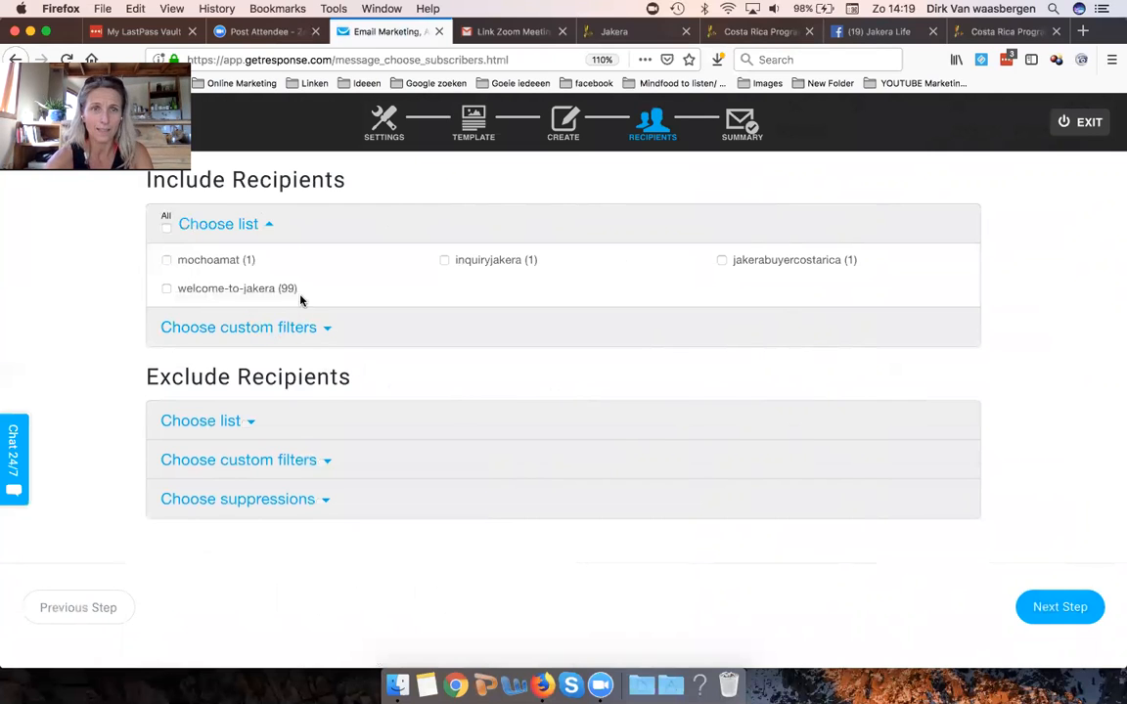
click(166, 289)
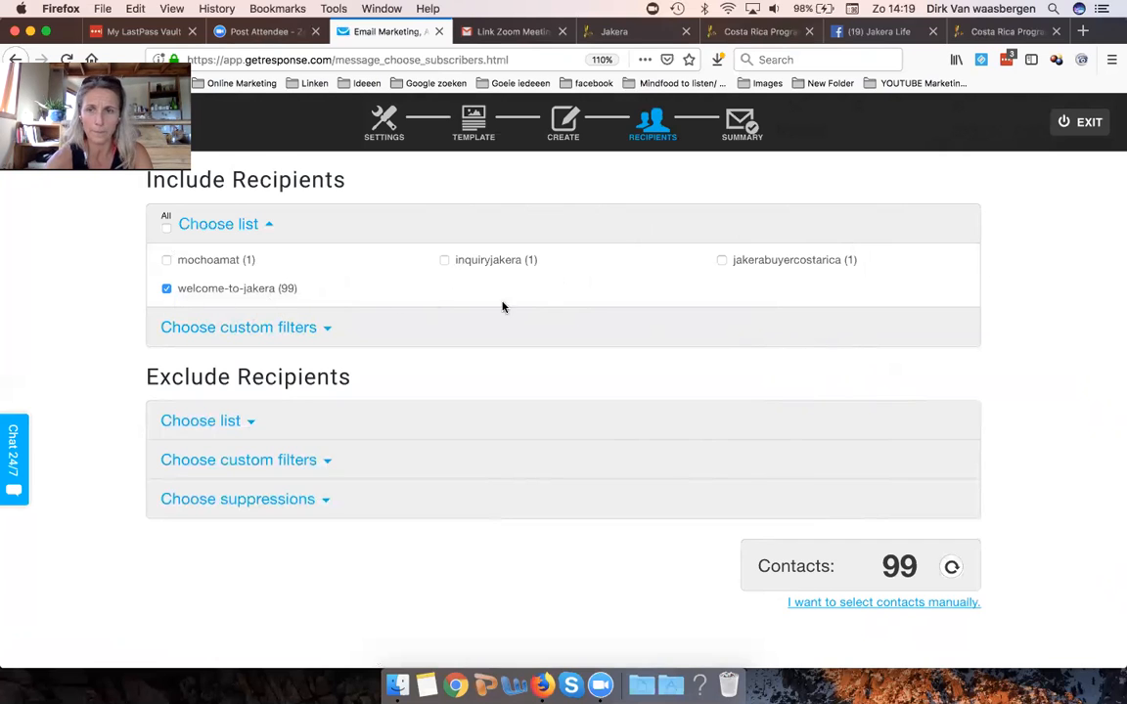
scroll(483, 340, down, 2)
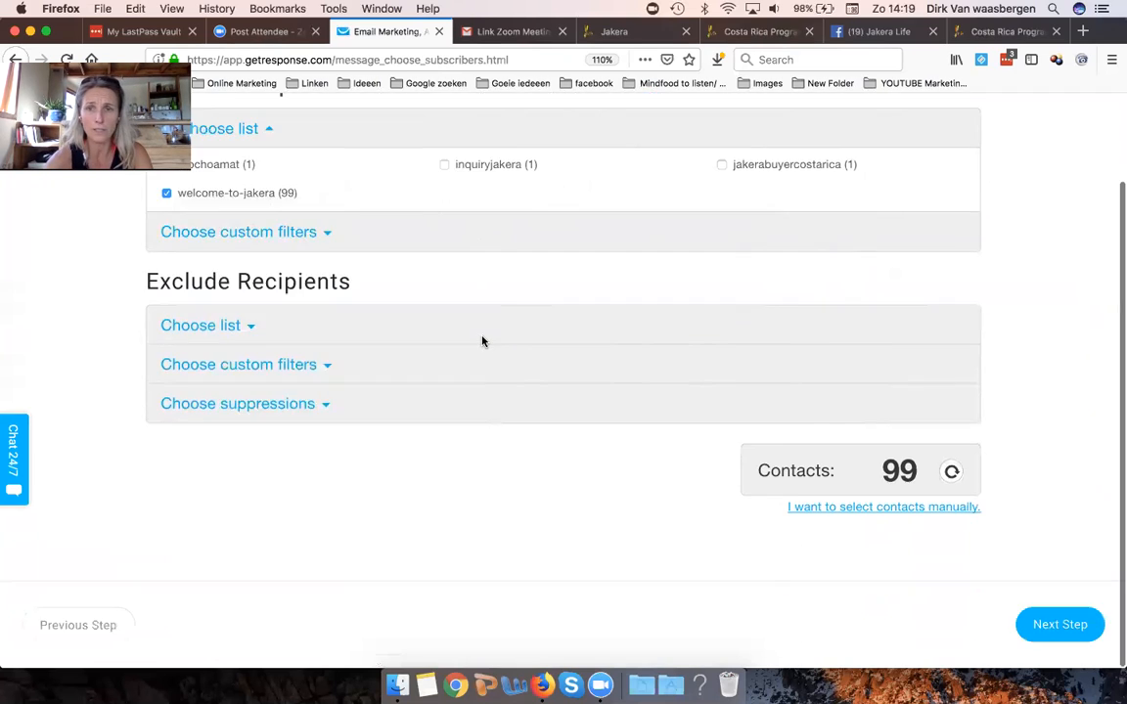
click(1050, 624)
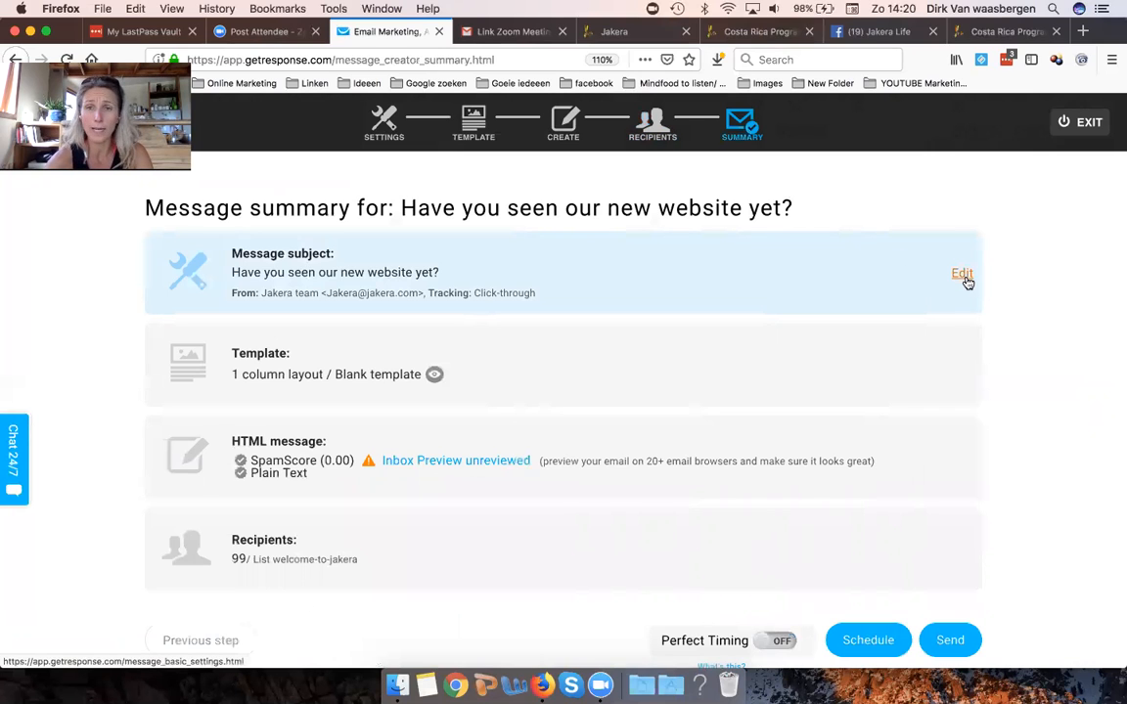
Step: Turn on Perfect Timing for the message and open its delivery scheduling settings
scroll(592, 329, down, 1)
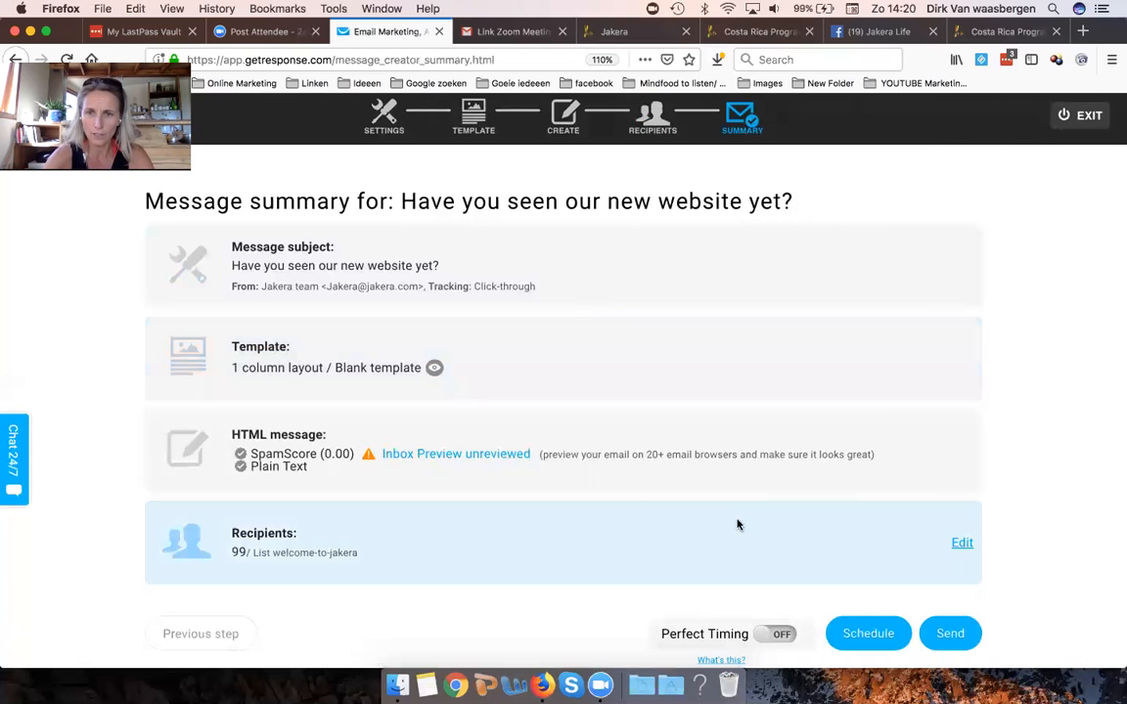
click(772, 634)
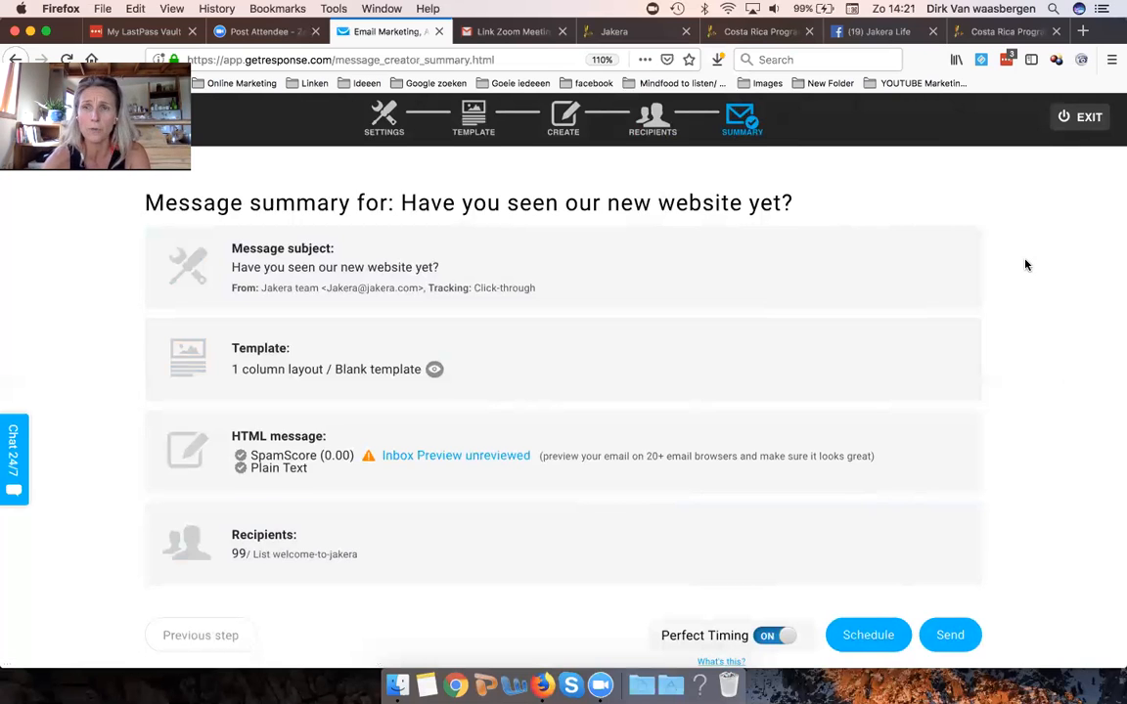
scroll(1025, 265, down, 1)
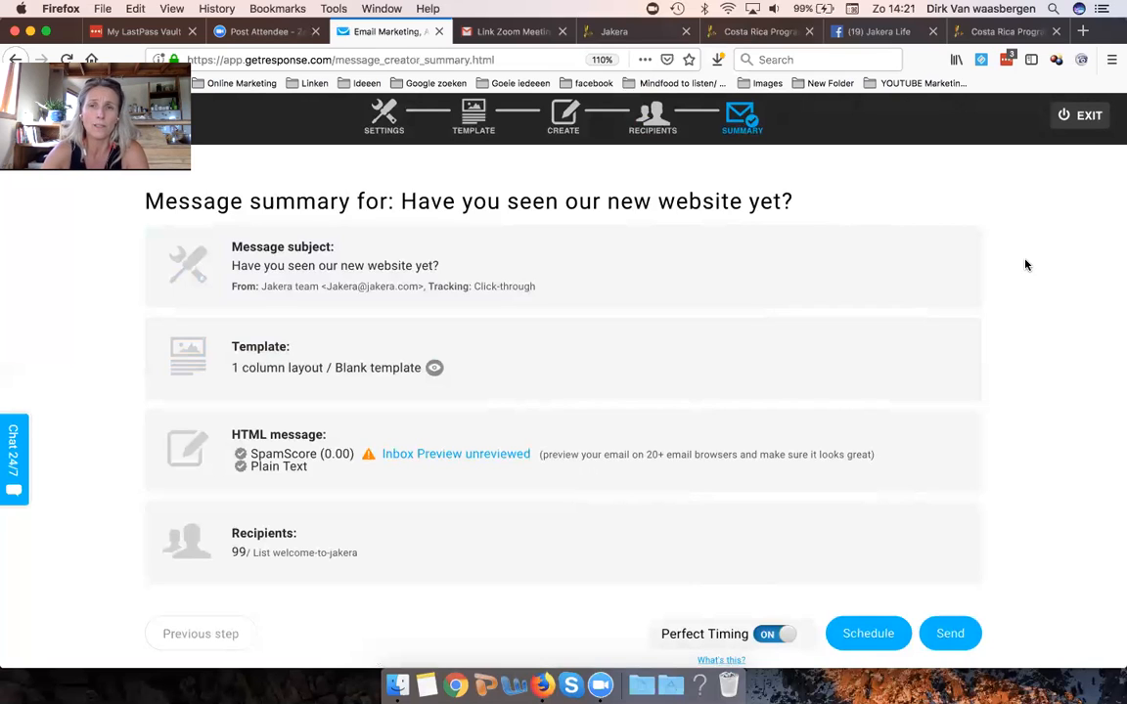
click(887, 637)
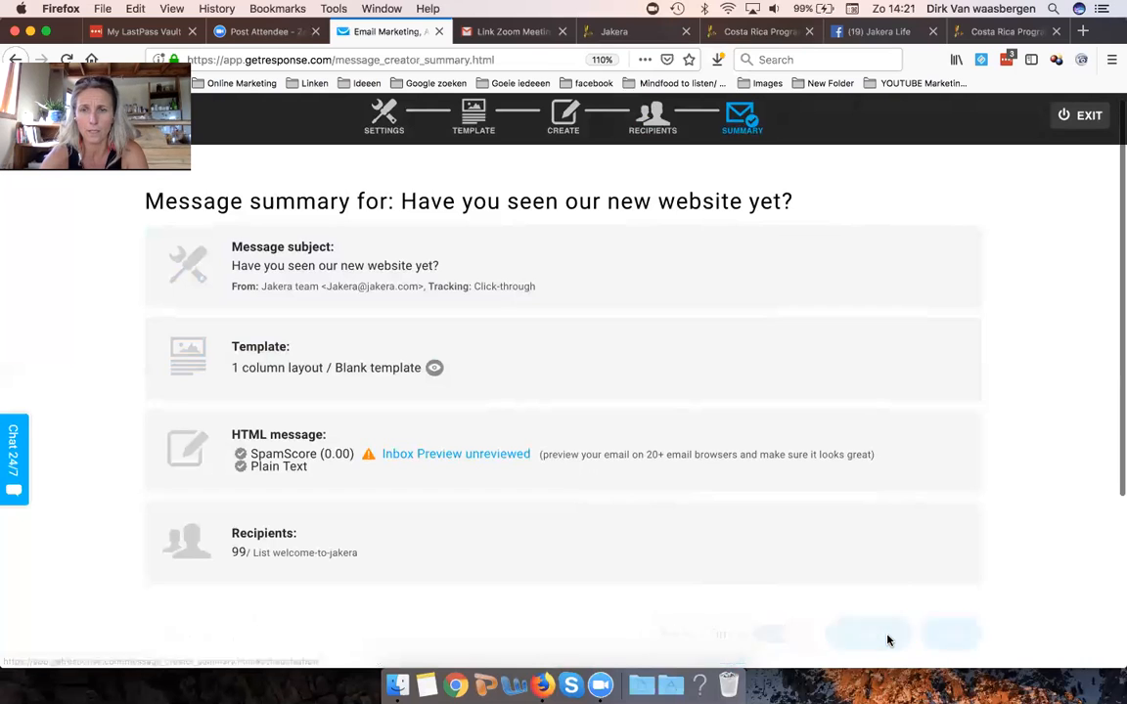
scroll(878, 394, down, 5)
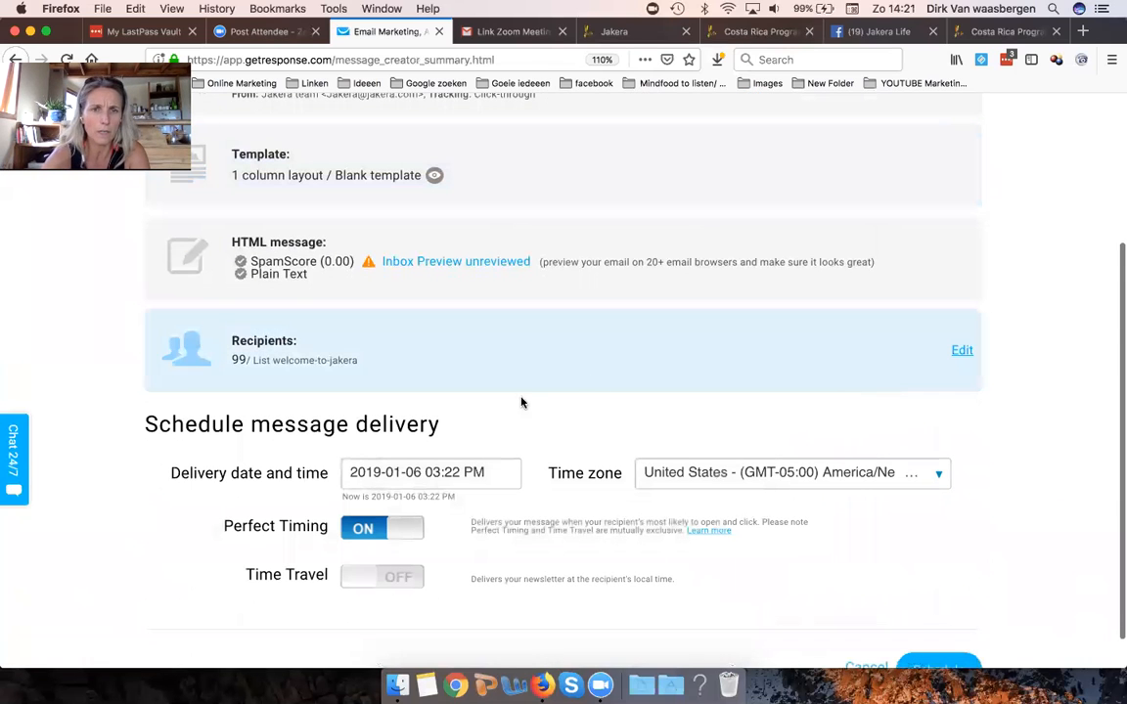
Step: Set the message's delivery date to 2019-01-07 and its time to 1:00 PM
click(418, 476)
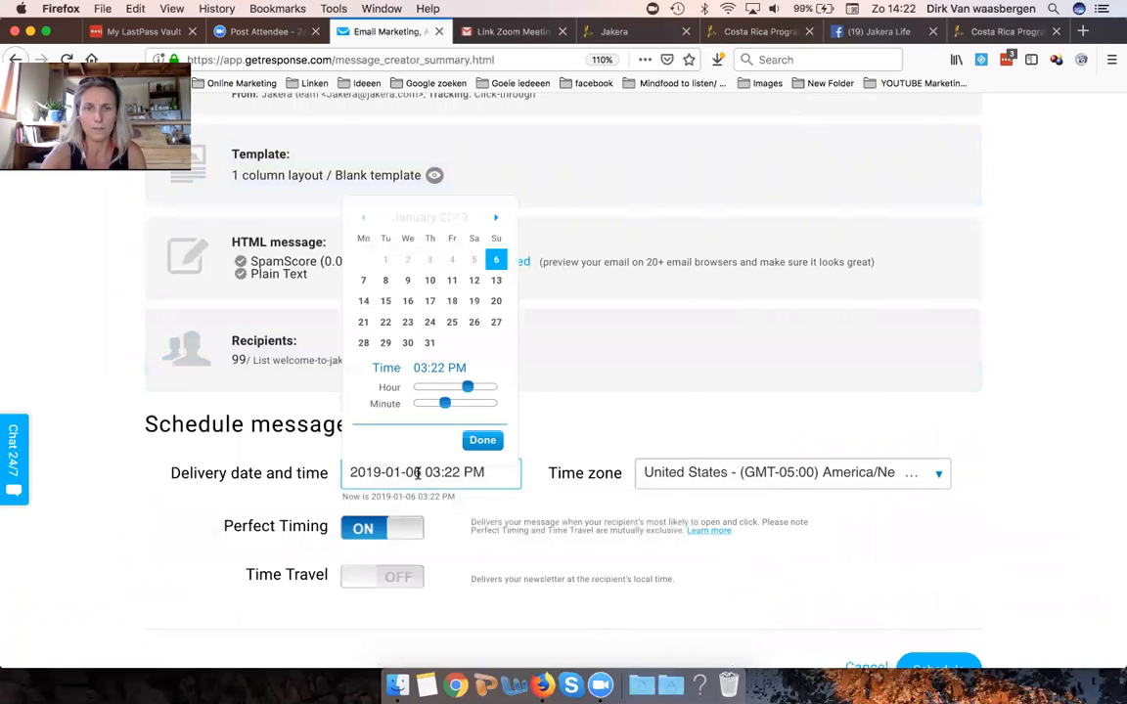
click(363, 281)
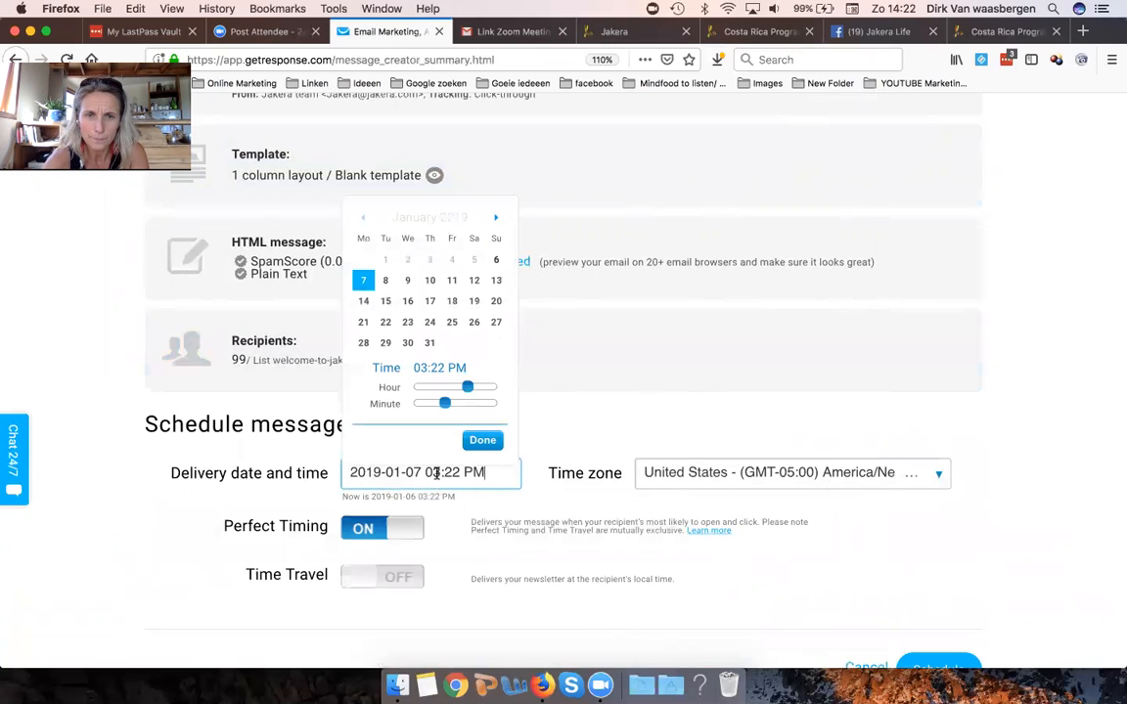
key(BackSpace)
key(BackSpace)
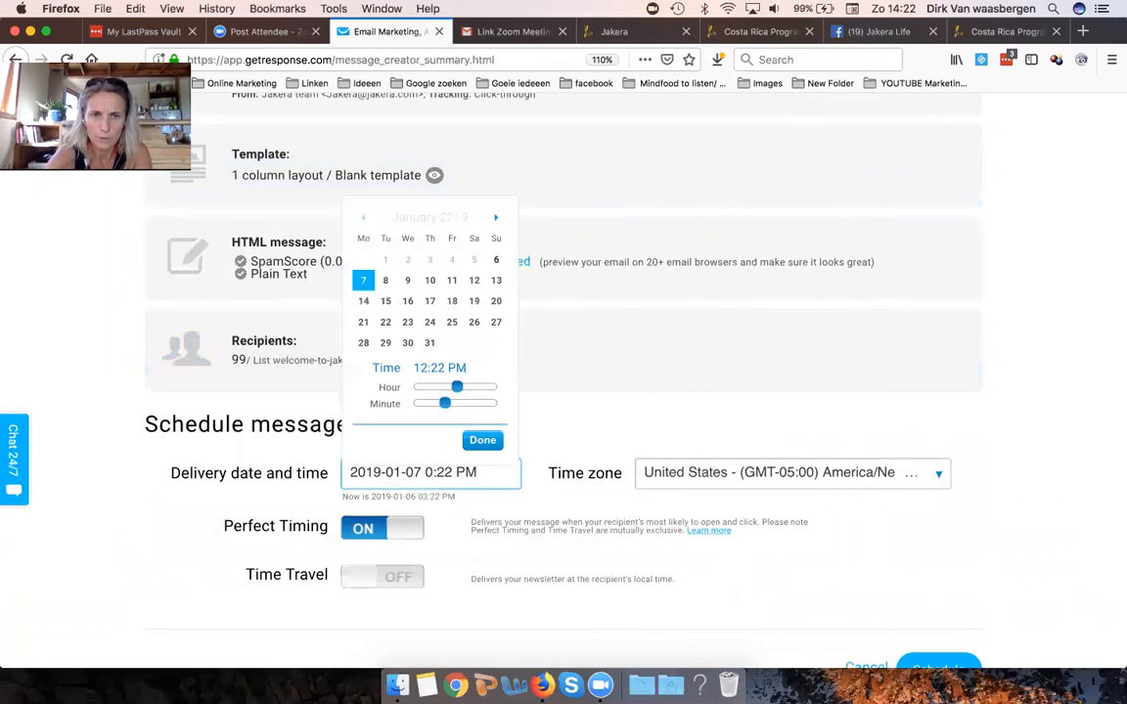
text(1)
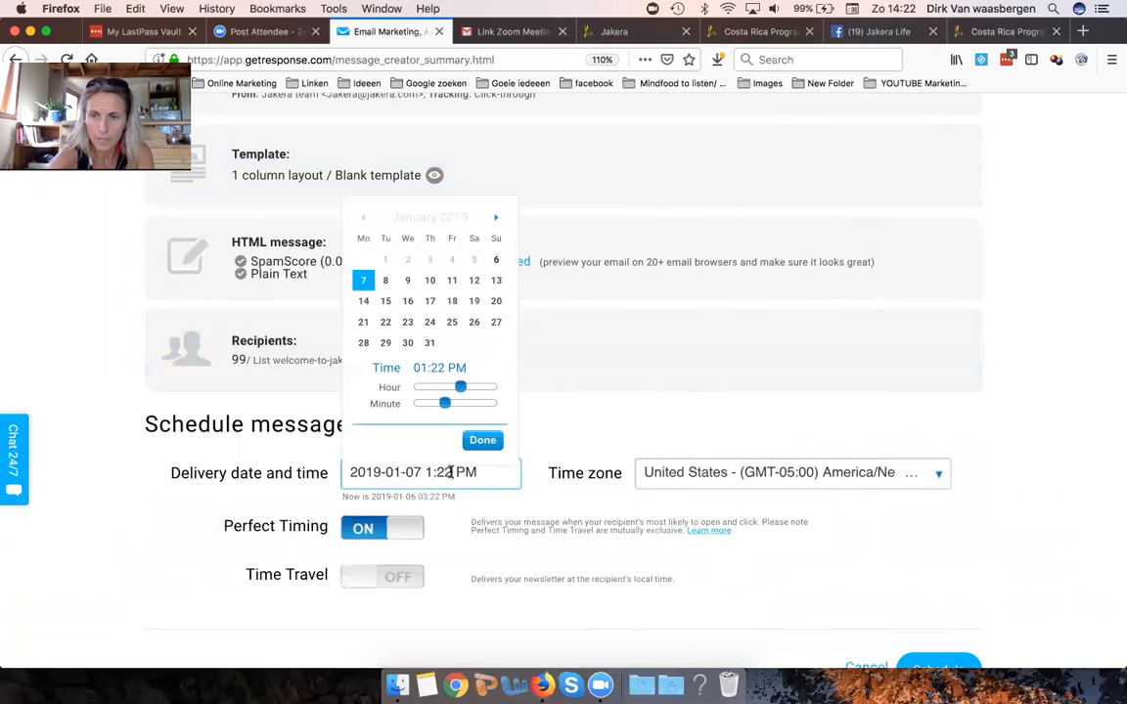
key(BackSpace)
key(BackSpace)
text(00)
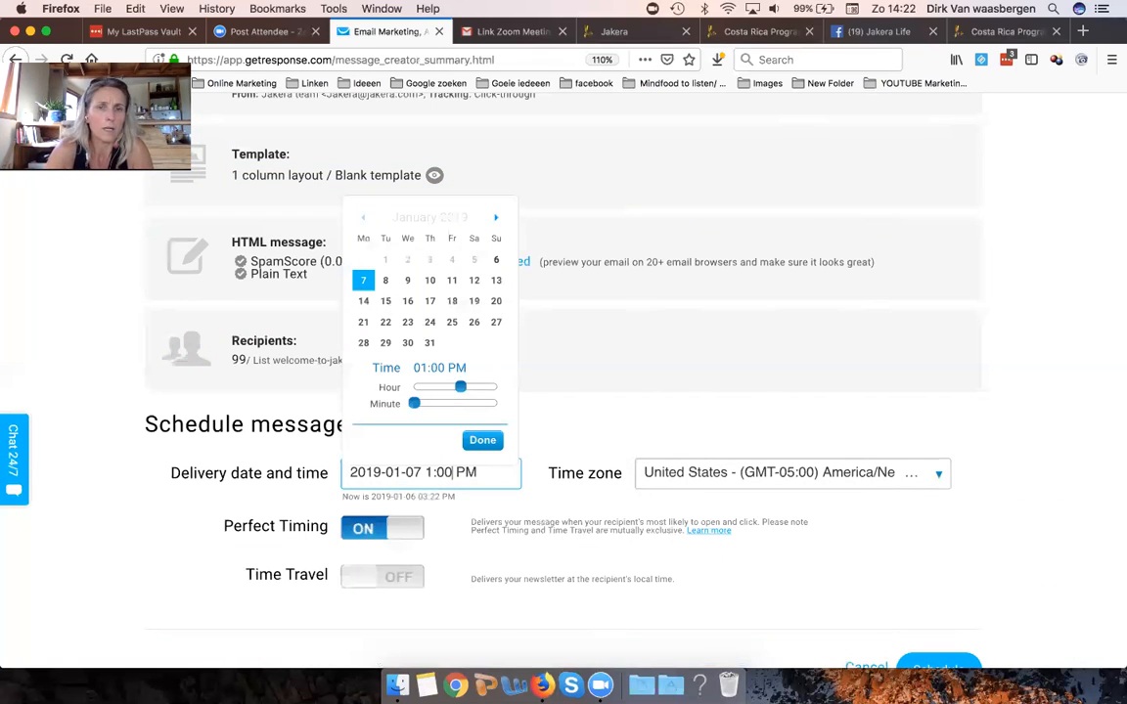
Step: Change the delivery time to 12:30 PM and schedule the message
click(430, 471)
text(2)
click(461, 471)
key(BackSpace)
key(BackSpace)
text(30)
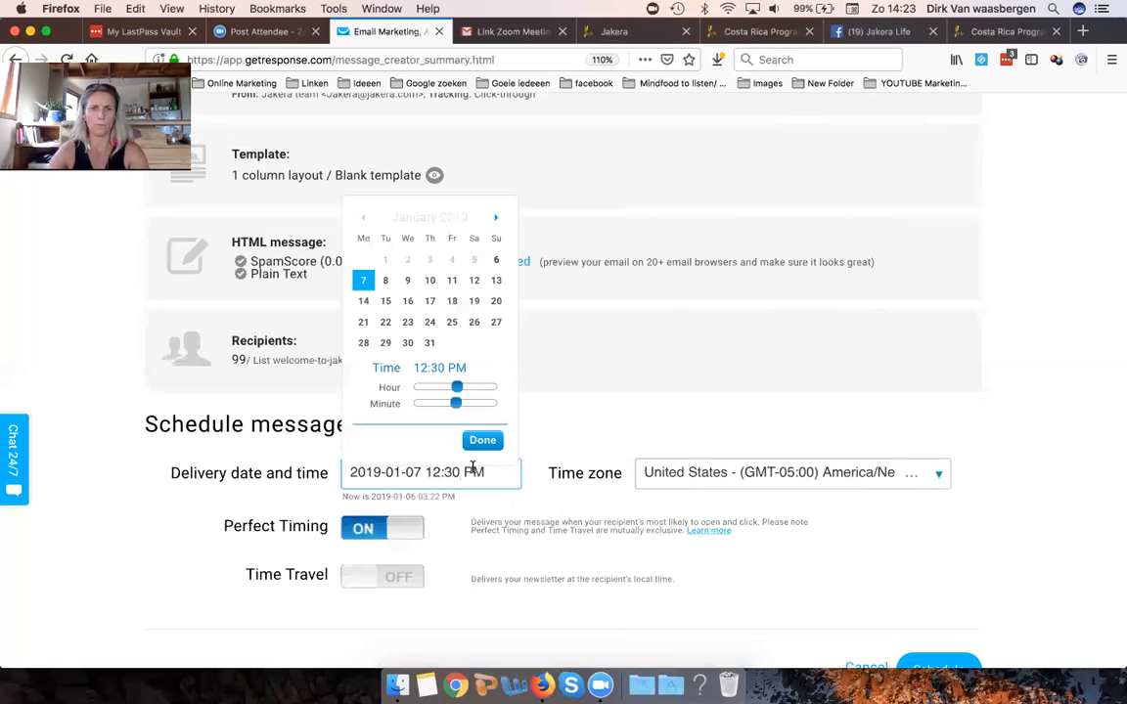
scroll(525, 479, down, 1)
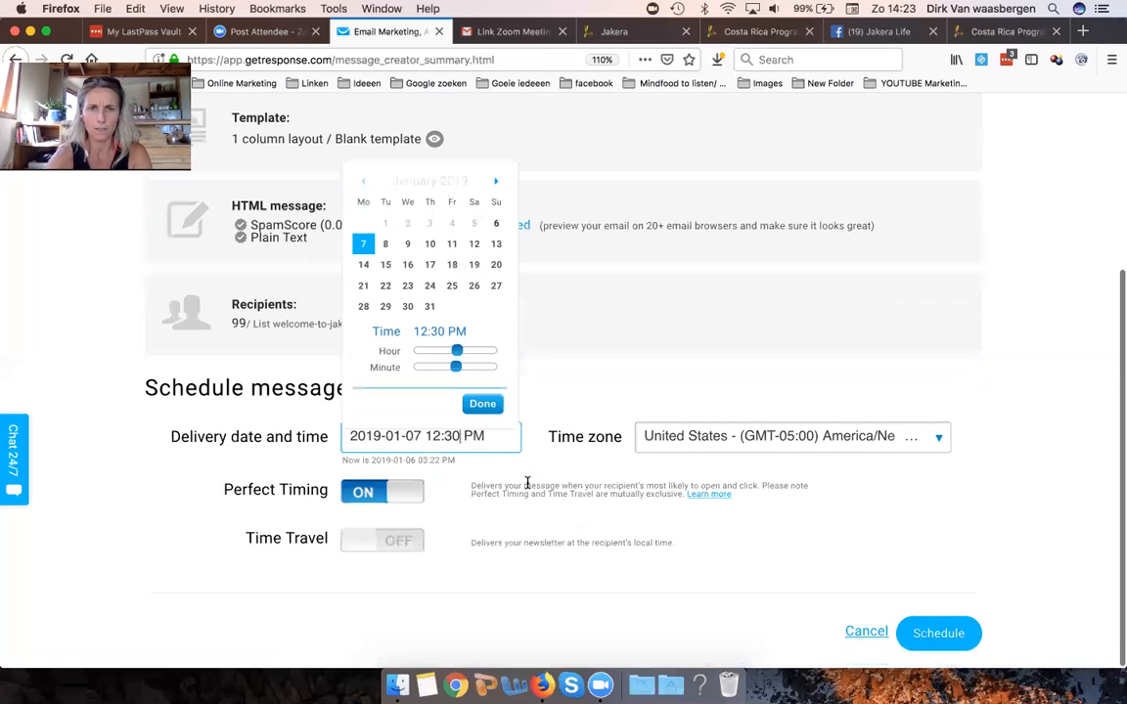
click(941, 638)
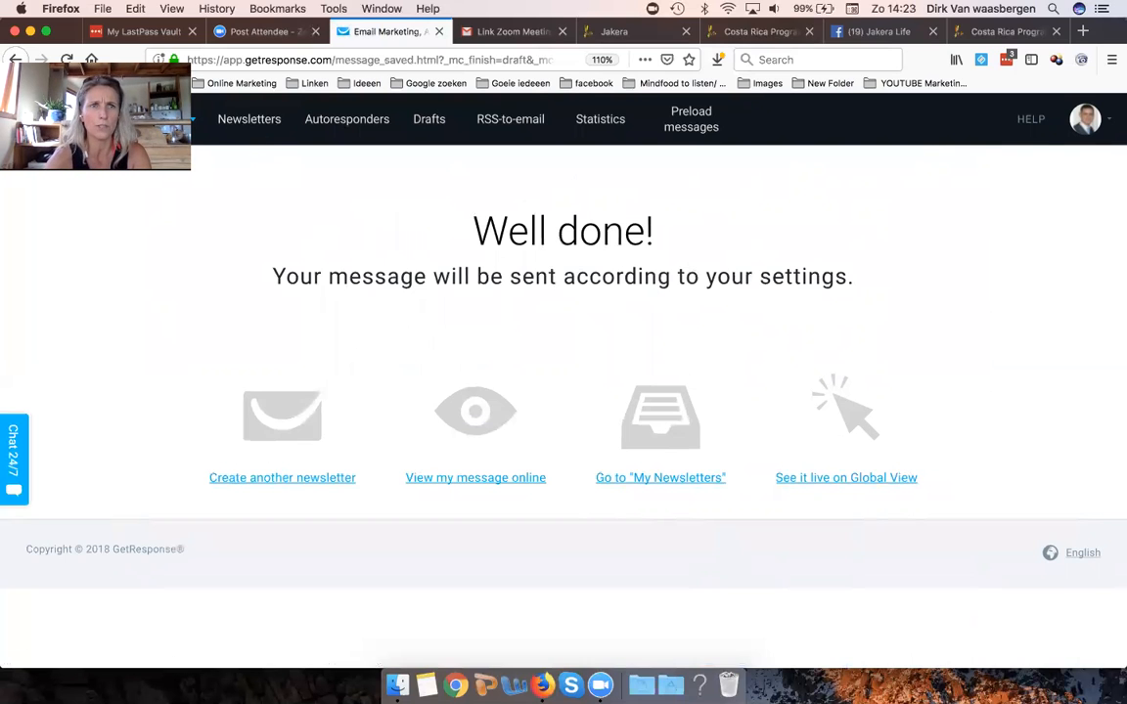
Step: Look at the newsletter management list and the dashboard, and return to the list through email marketing
click(275, 124)
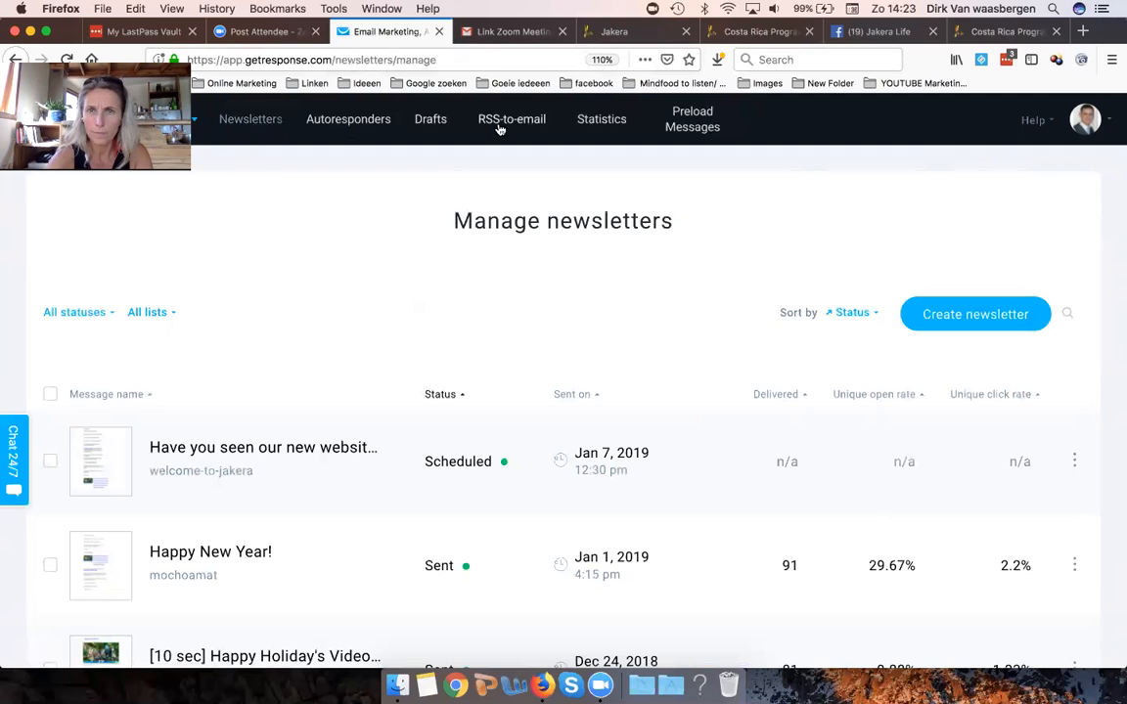
mouse_move(162, 120)
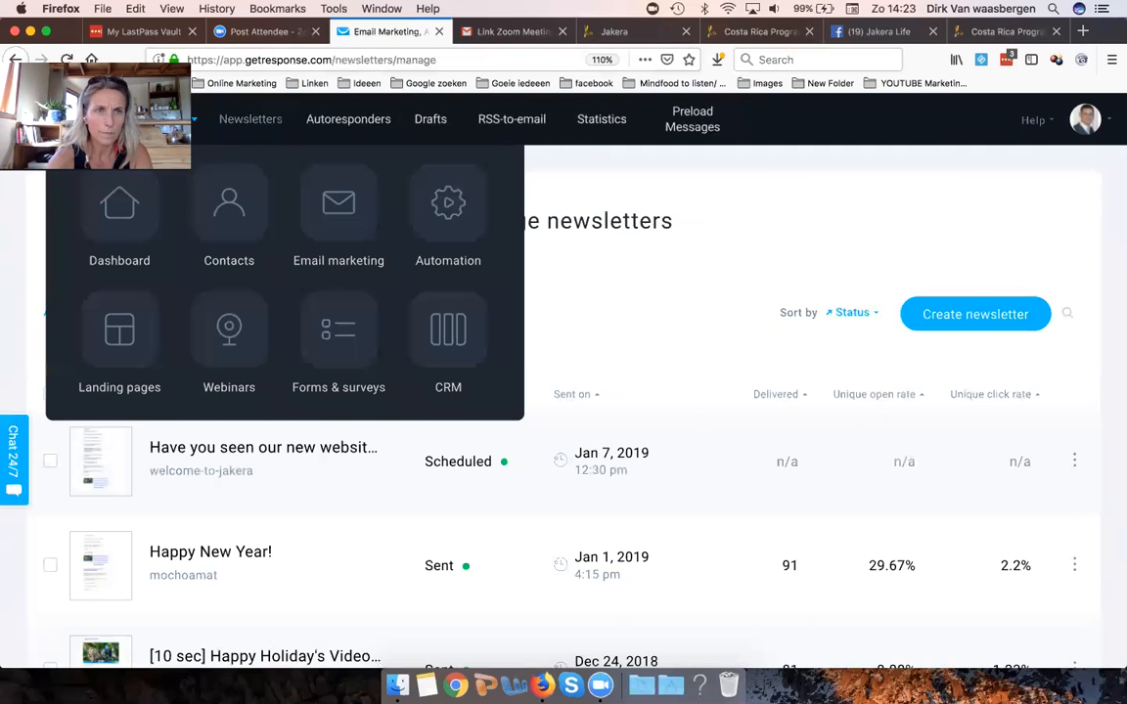
click(120, 207)
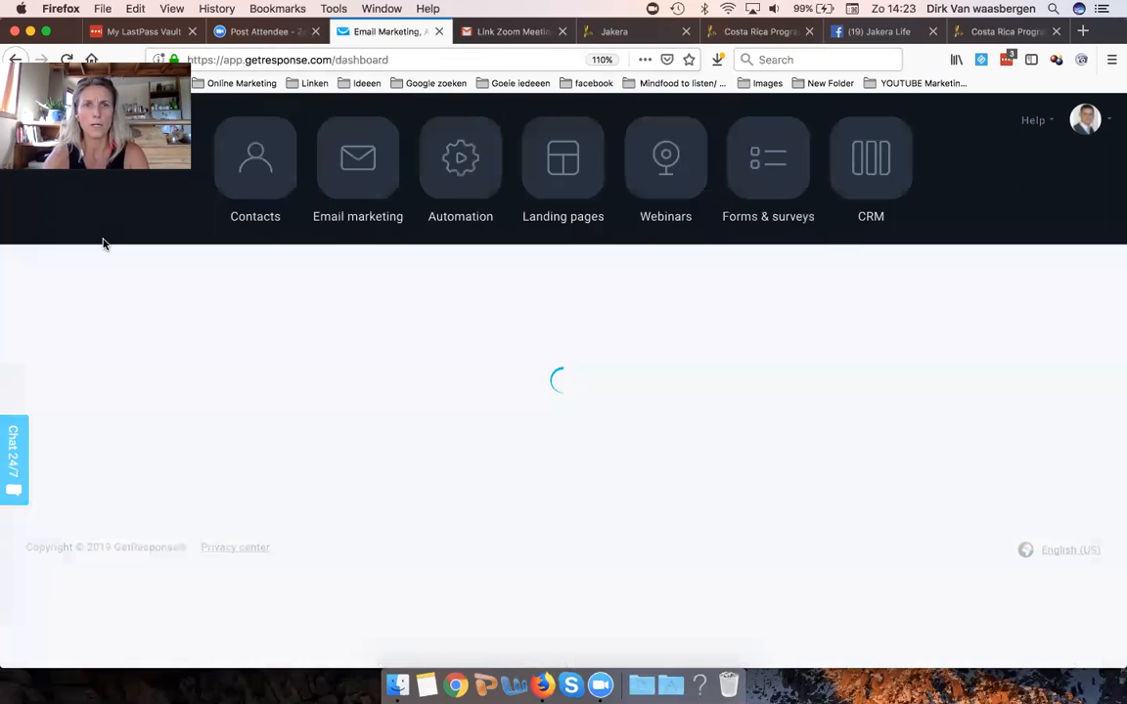
click(812, 195)
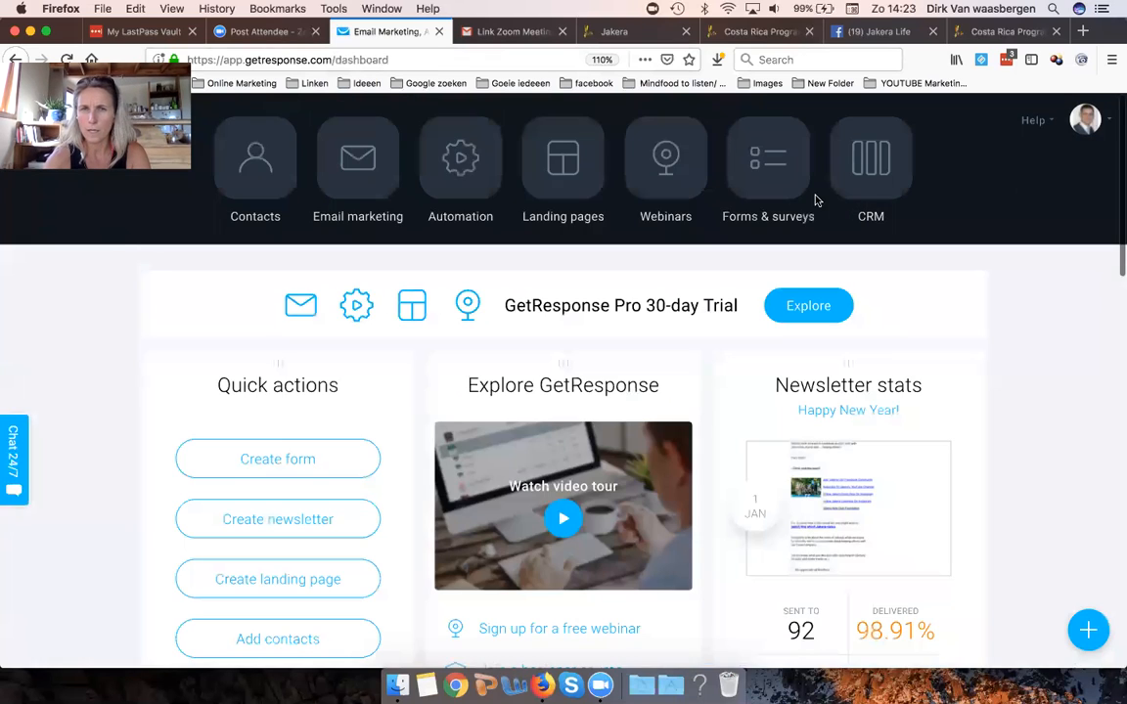
click(369, 181)
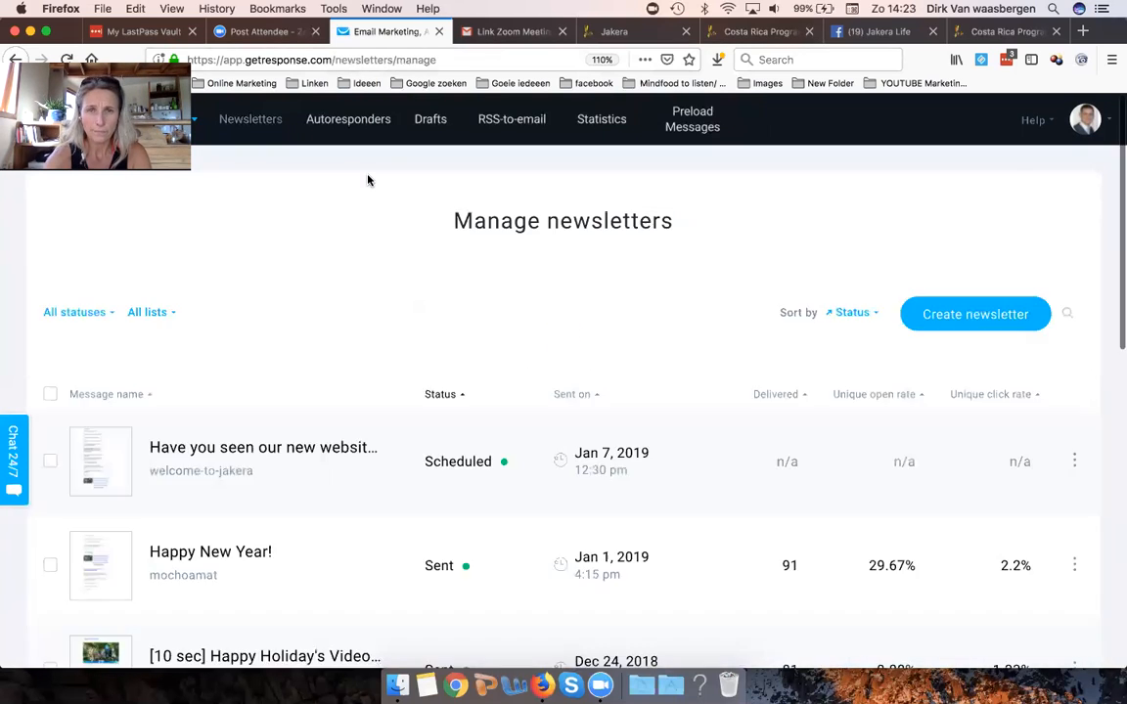